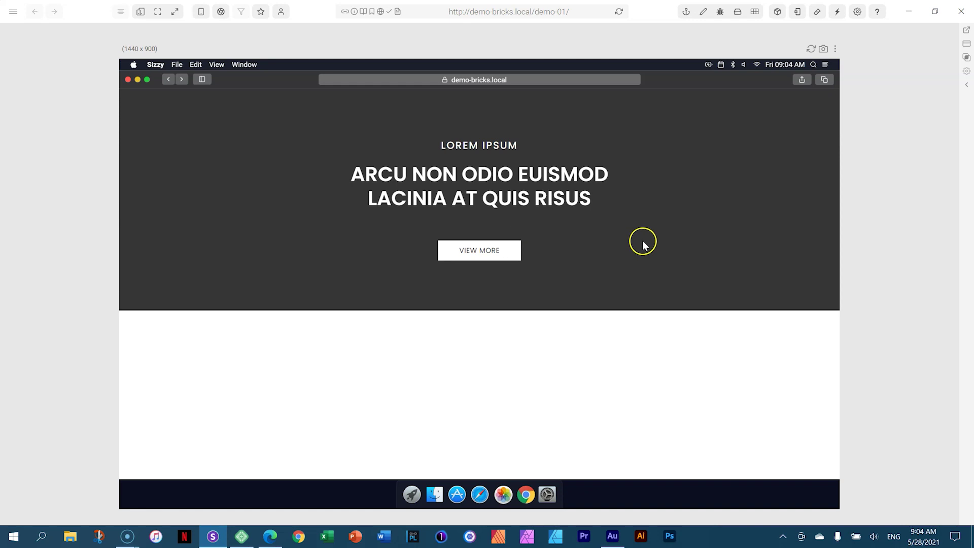
- Look over the three hero sections on the demo-01 page in the MacBook-size preview
scroll(644, 244, "down", 1)
scroll(644, 244, "down", 5)
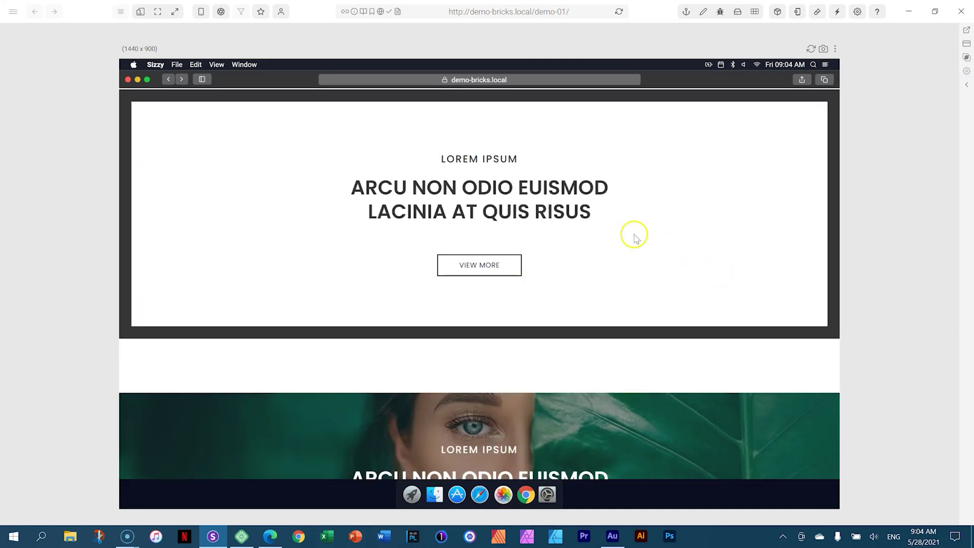
triple_click(651, 250)
scroll(676, 264, "up", 2)
scroll(677, 265, "down", 5)
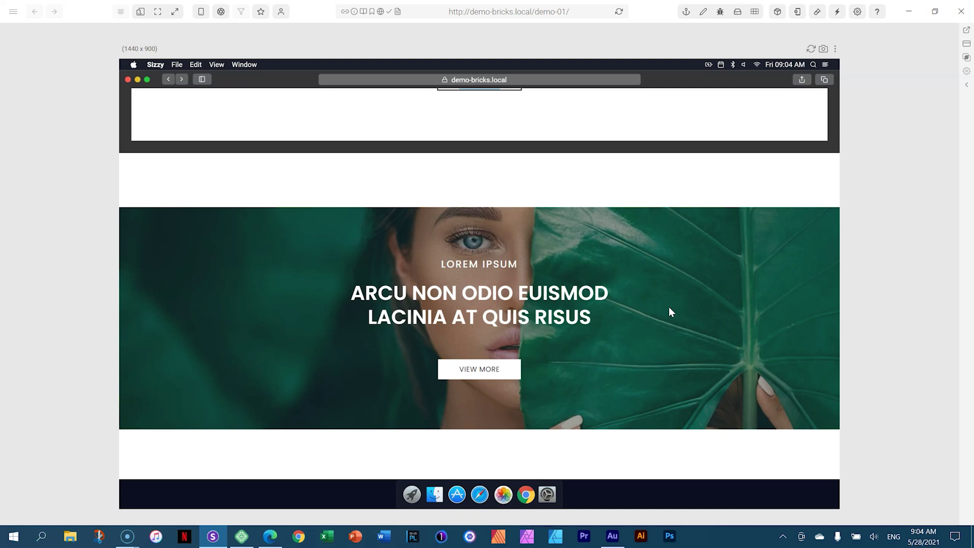
scroll(667, 307, "up", 5)
scroll(677, 324, "down", 4)
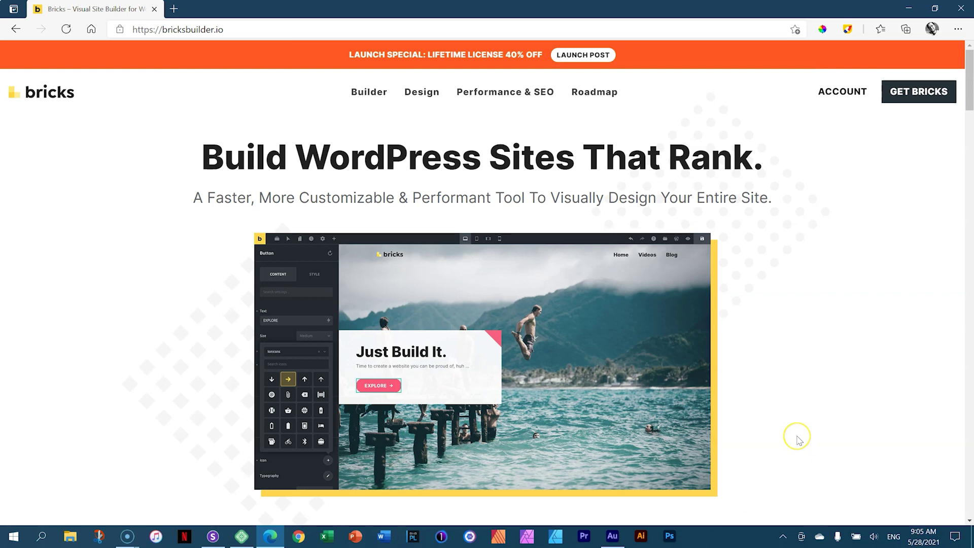
- In the Edge browser, review the Bricks home page, including the speed section and the Starter and Ultimate pricing plans
scroll(797, 440, "down", 20)
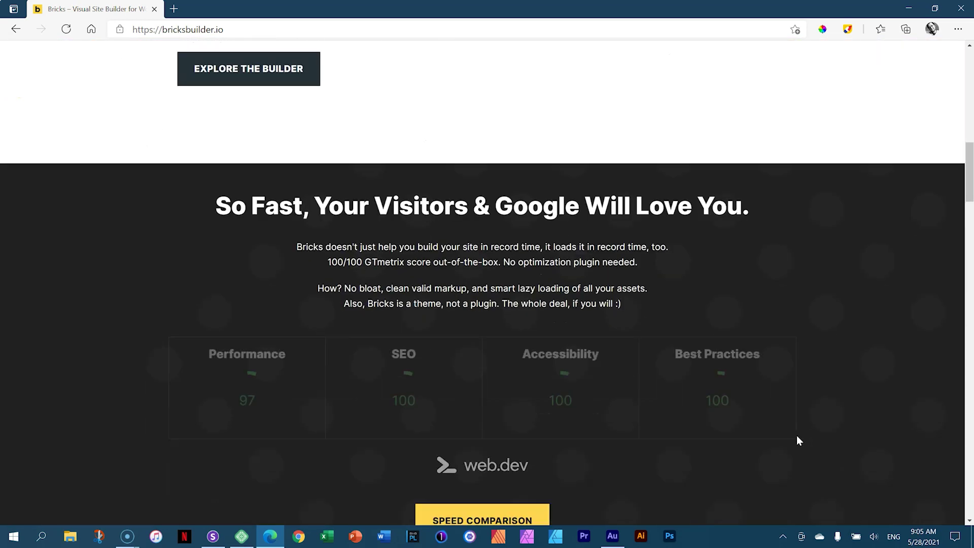
scroll(800, 440, "down", 10)
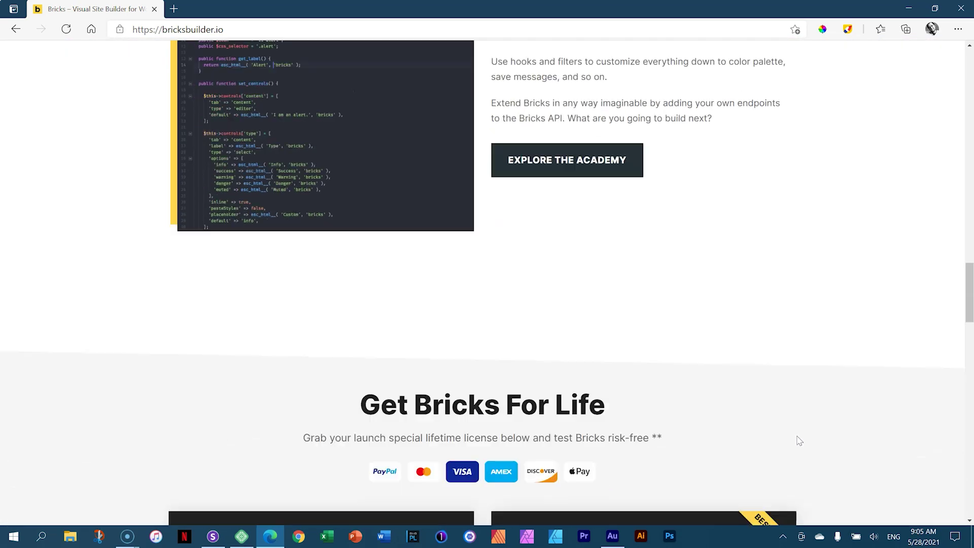
scroll(799, 440, "down", 5)
left_click_drag(969, 301, 970, 331)
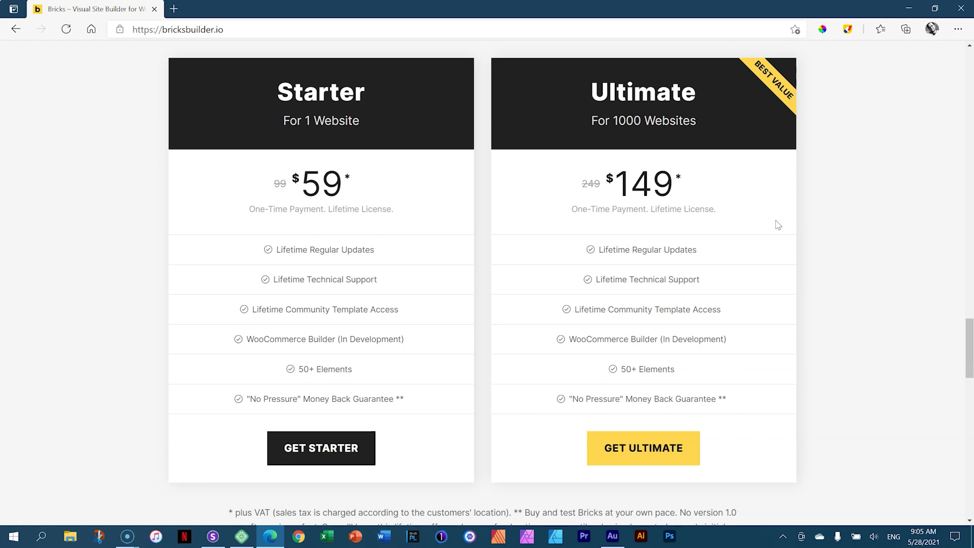
left_click(968, 365)
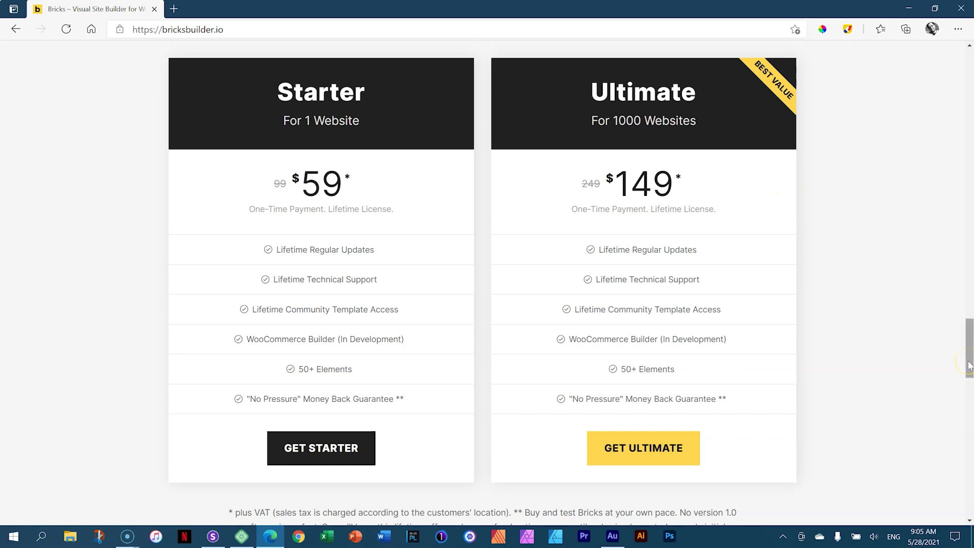
left_click_drag(969, 365, 826, 87)
- Open the Bricks launch post, highlight its publication date, and skim the article through the GTmetrix report
left_click(579, 57)
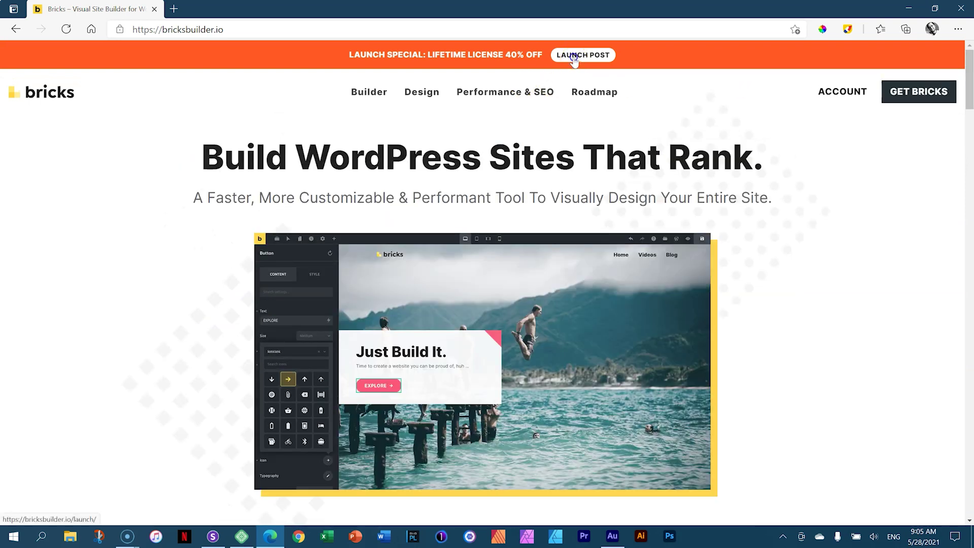
left_click_drag(440, 255, 525, 253)
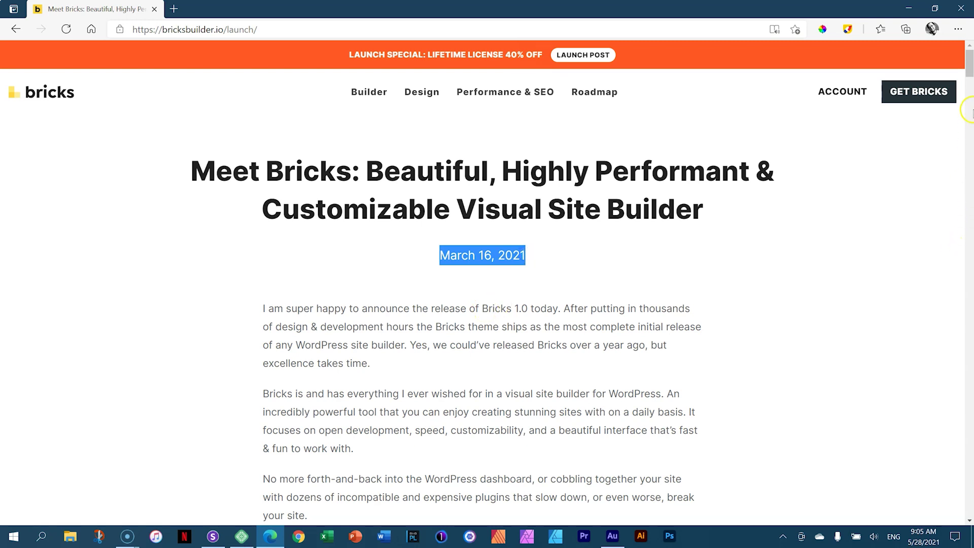
left_click_drag(969, 66, 970, 338)
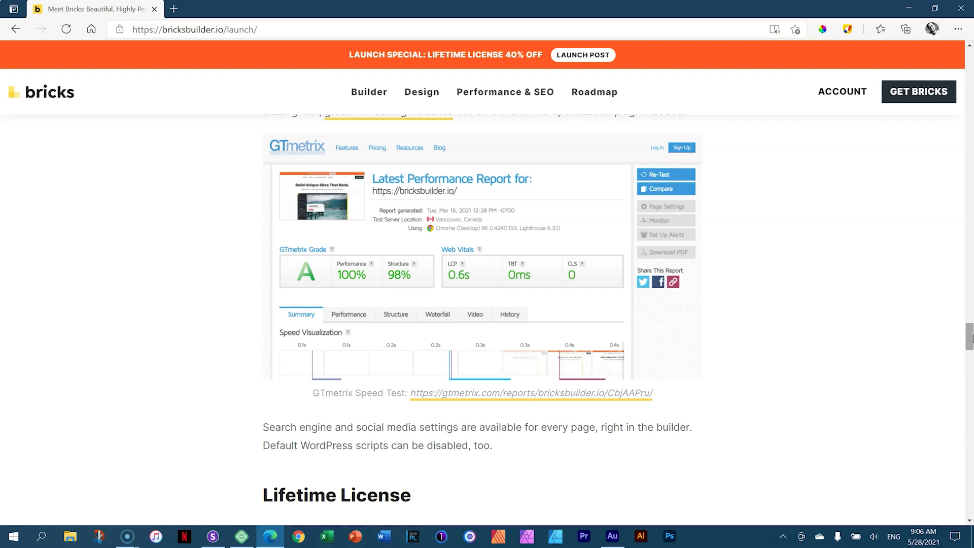
left_click_drag(970, 337, 966, 68)
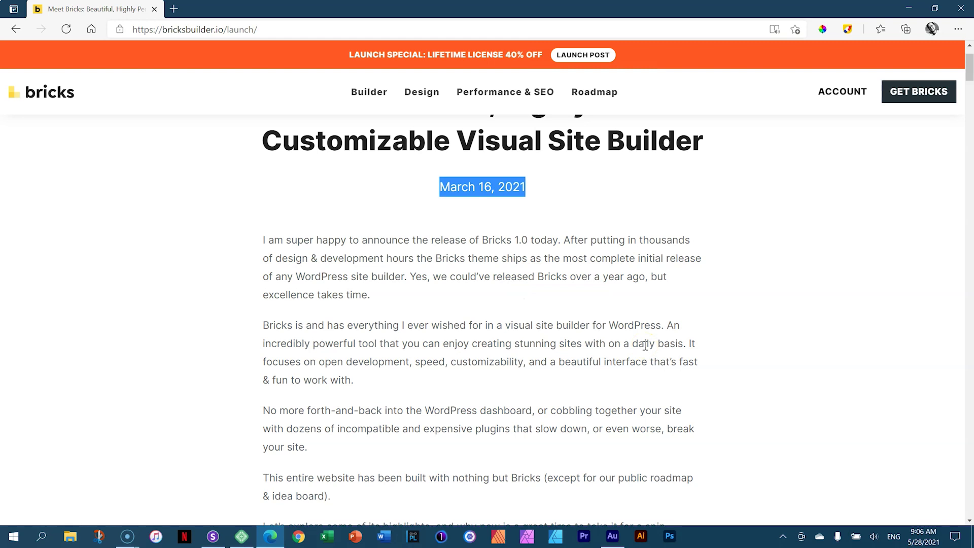
- Return to Sizzy, look over the demo-01 hero sections again, and show the page on all devices at once
left_click(918, 9)
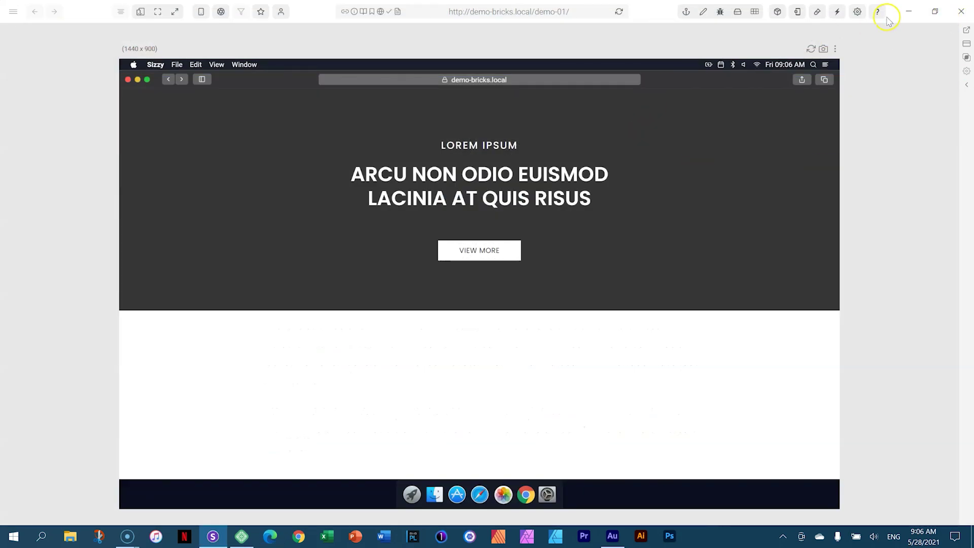
scroll(798, 153, "down", 8)
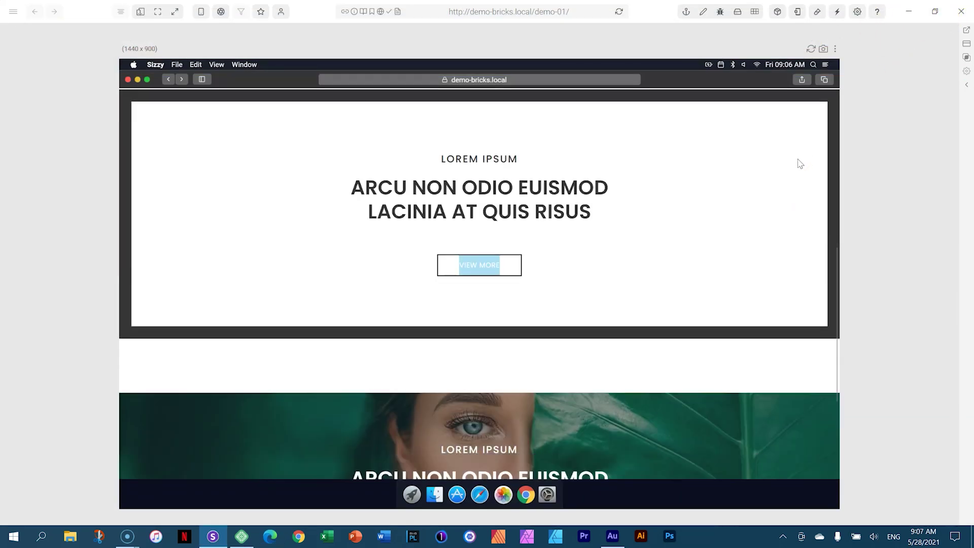
scroll(800, 164, "down", 10)
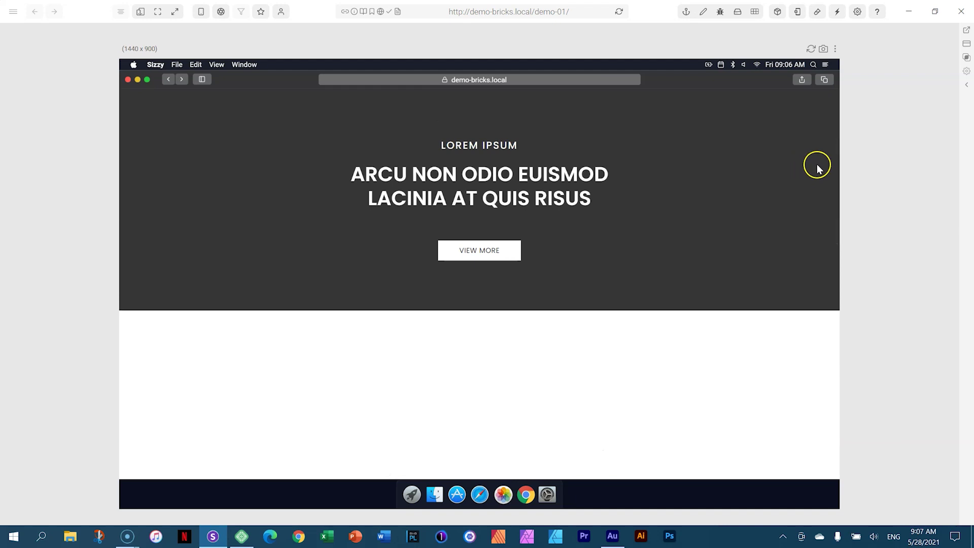
left_click(141, 14)
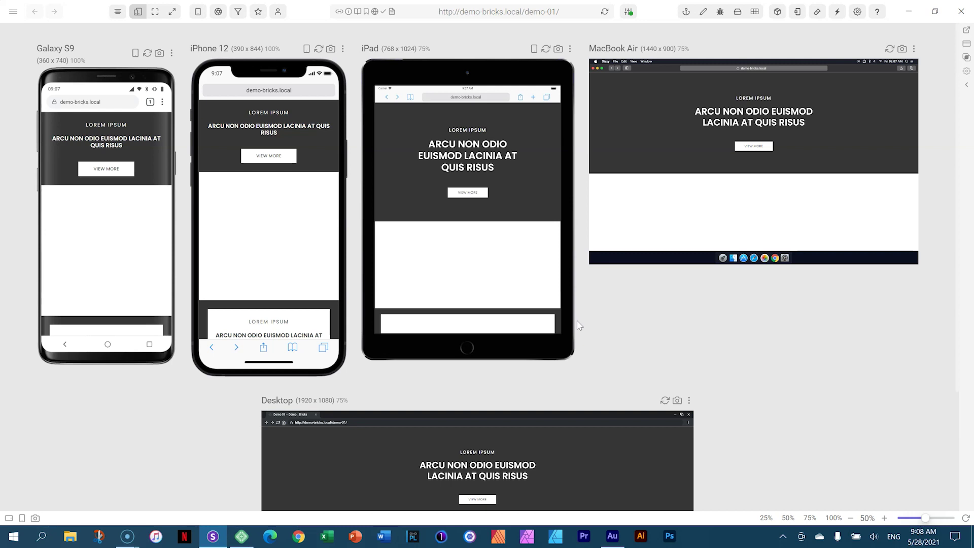
- Switch to Local, start the Recon _ Bricks site, and open its WordPress admin
left_click(916, 10)
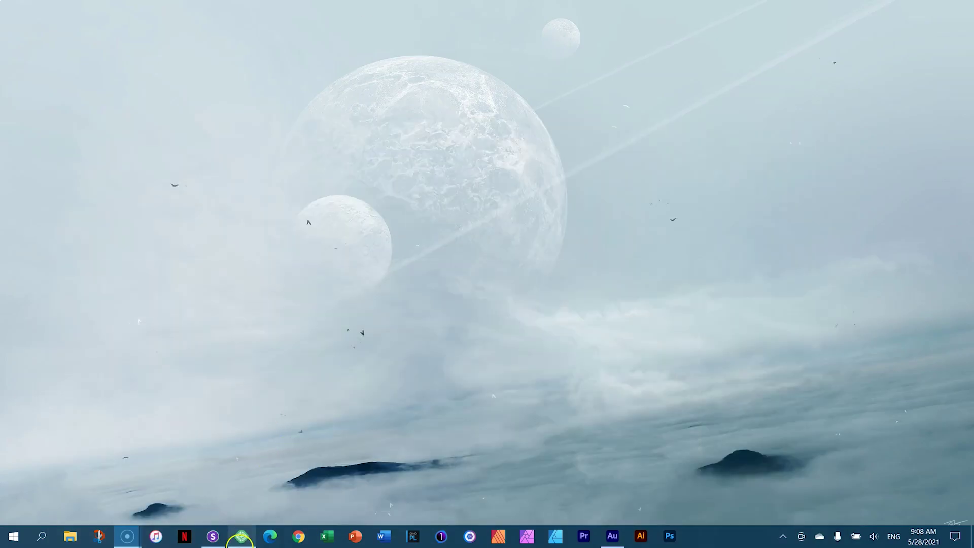
left_click(241, 539)
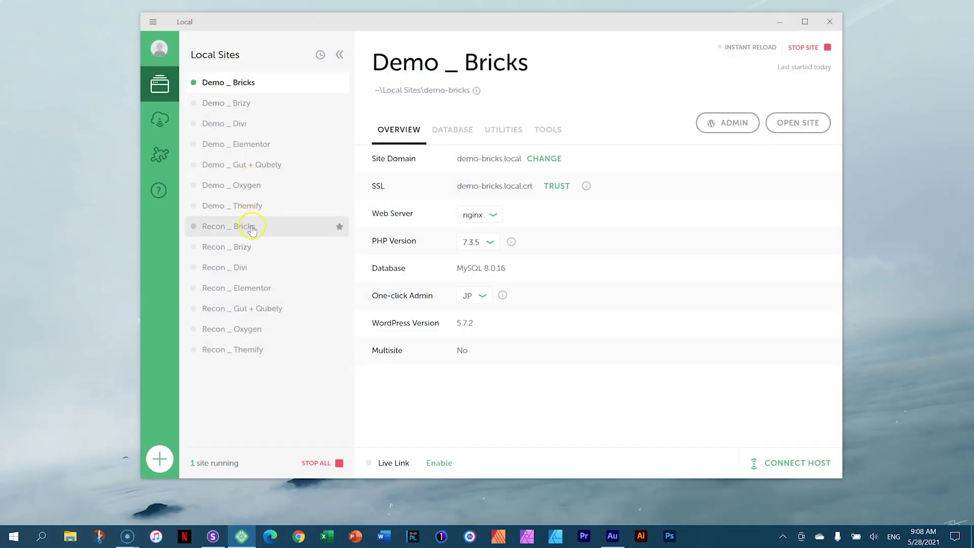
left_click(251, 228)
left_click(810, 48)
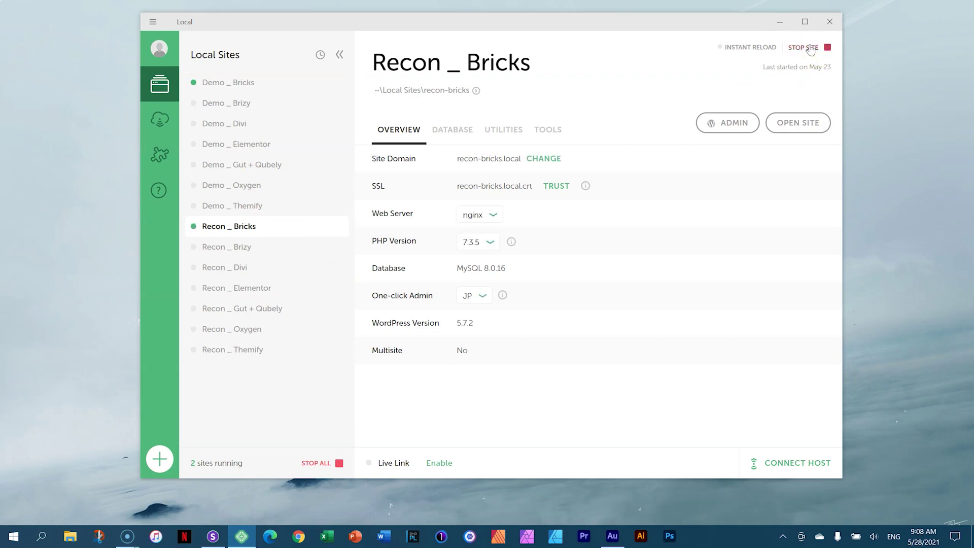
left_click(720, 124)
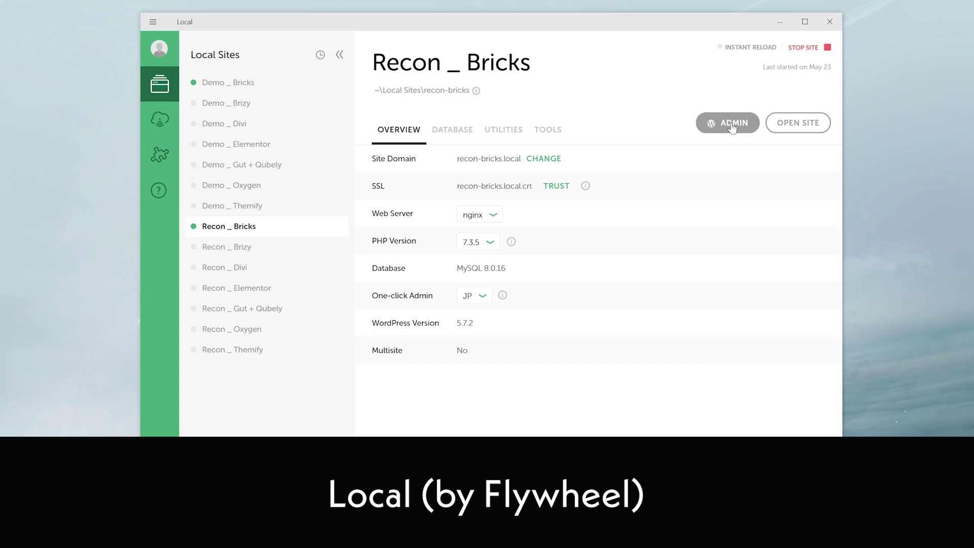
left_click(732, 126)
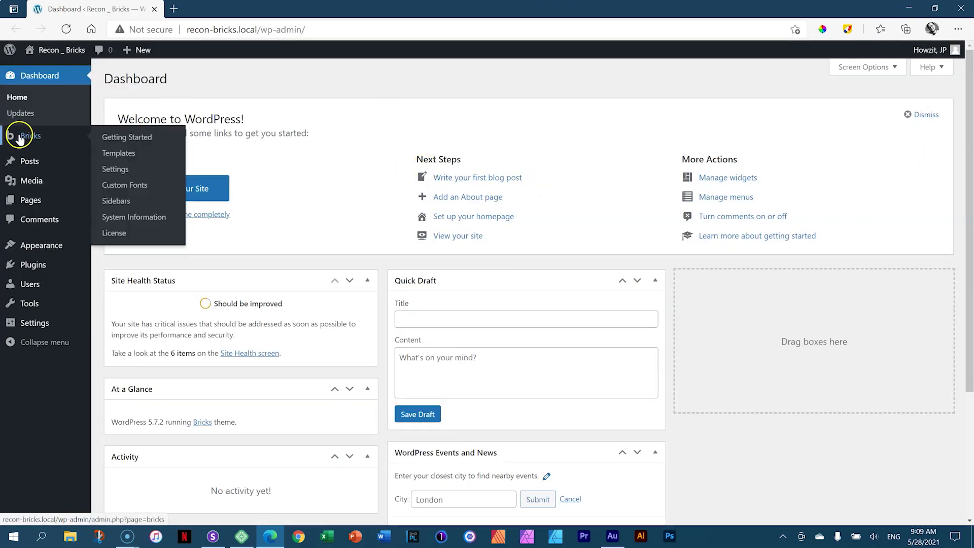
- Create a new WordPress page titled "Demo 01", dismissing the block editor welcome guide
left_click(33, 200)
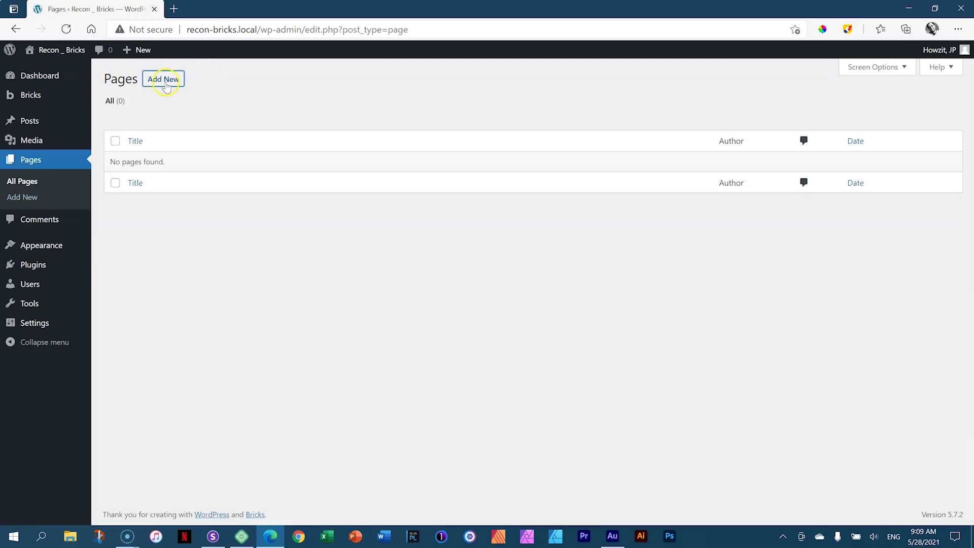
left_click(163, 79)
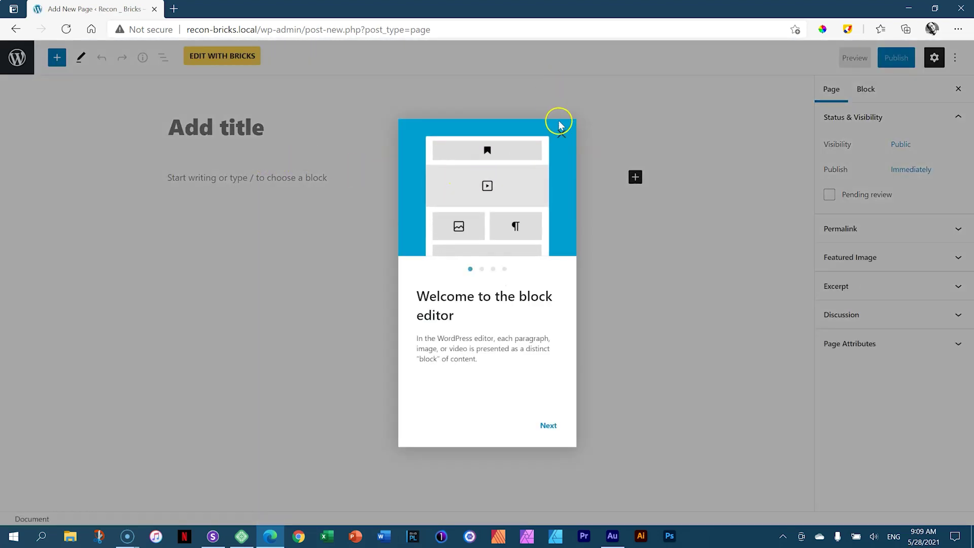
left_click(560, 132)
left_click(267, 133)
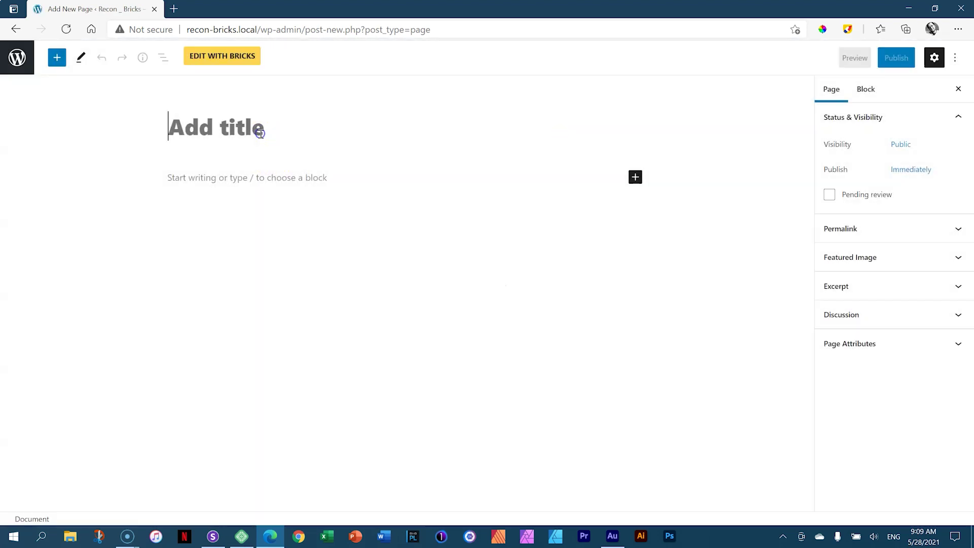
type("Demo 01")
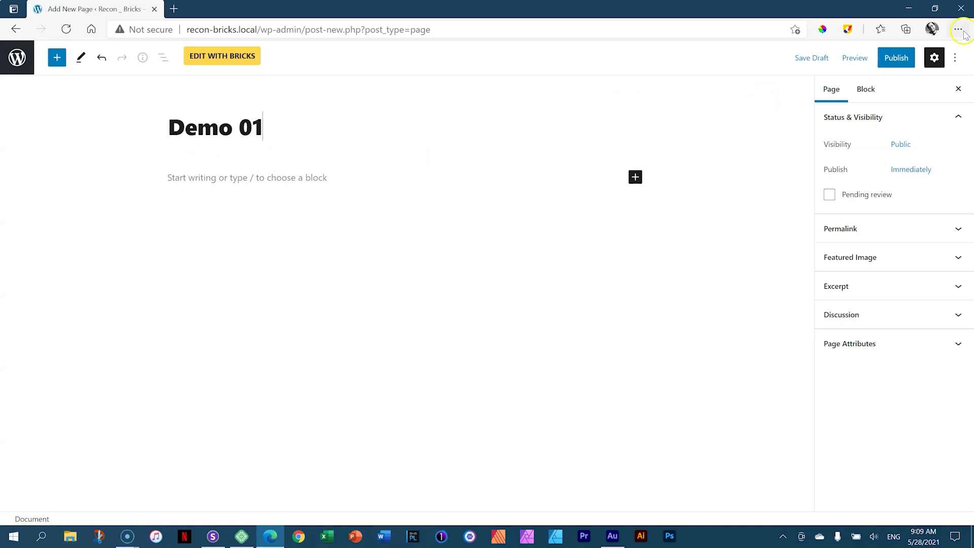
- Publish the Demo 01 page with pre-publish checks turned off, and open it for editing with Bricks
left_click(901, 58)
left_click(830, 494)
left_click(855, 60)
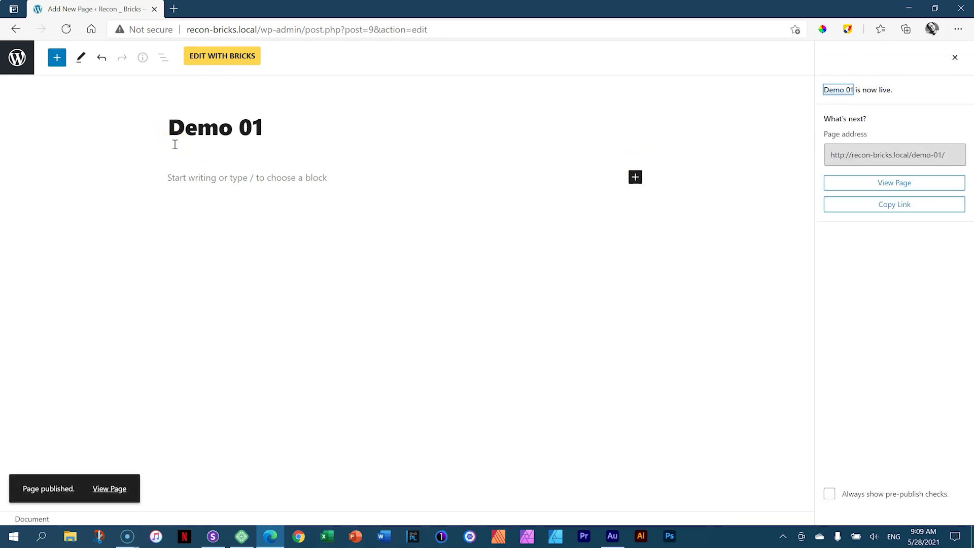
left_click(212, 57)
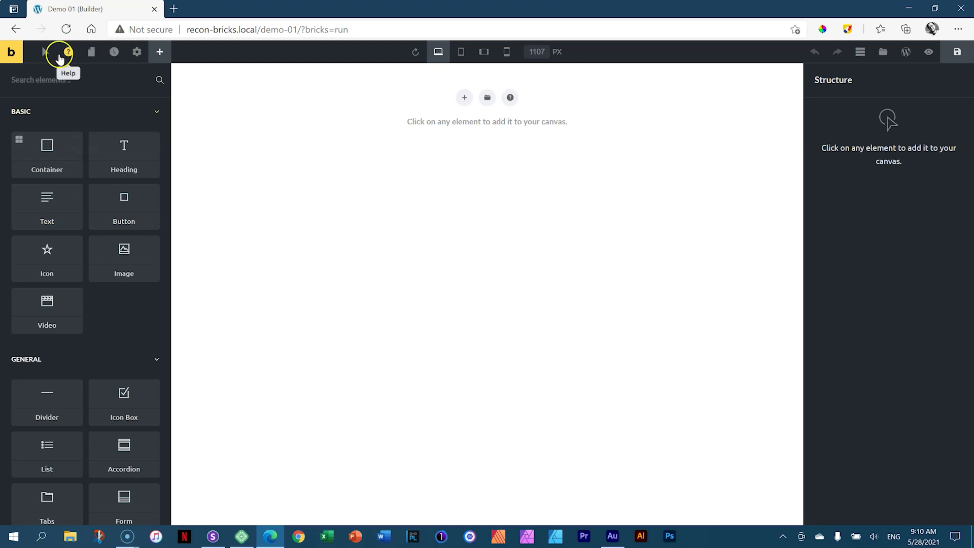
- Examine the builder's theme and page settings and the full list of available elements
left_click(136, 53)
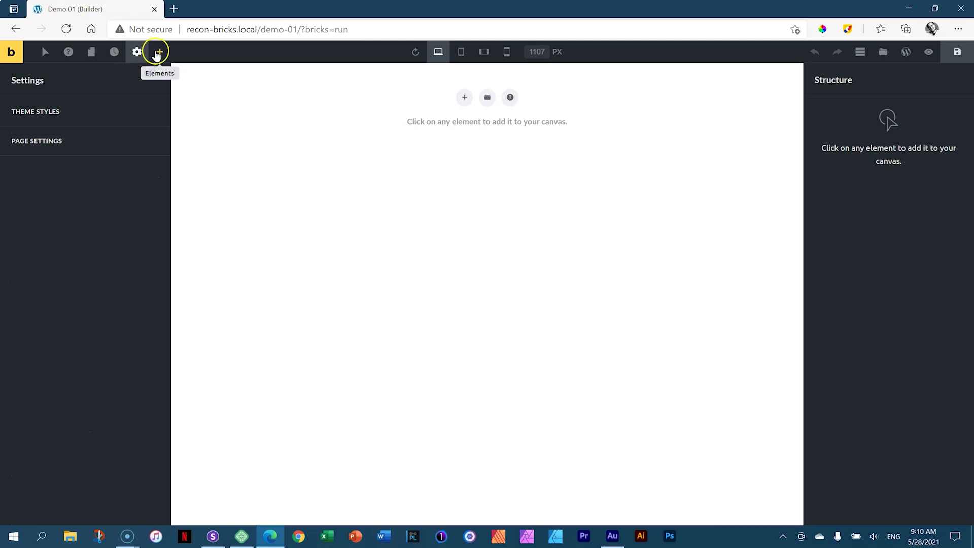
left_click(157, 54)
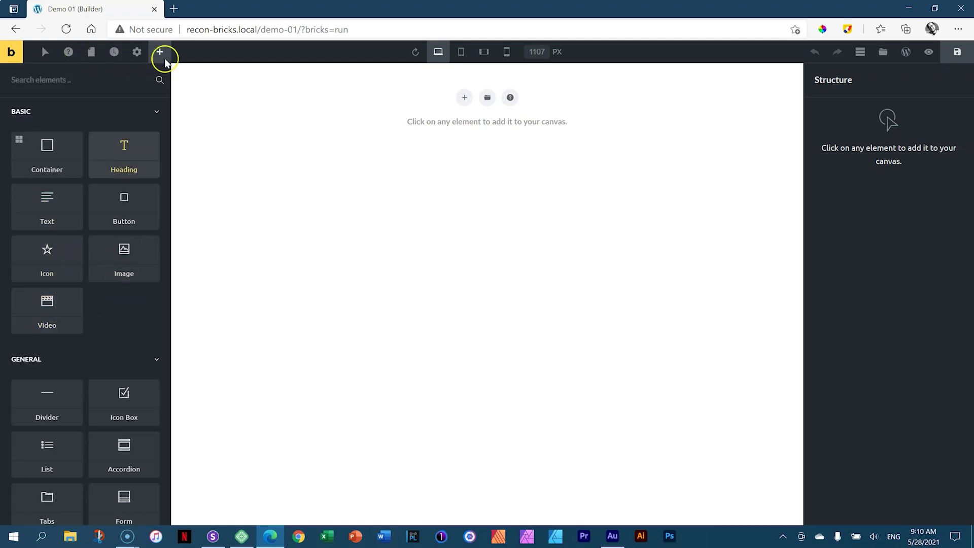
scroll(112, 208, "down", 6)
scroll(112, 208, "down", 5)
scroll(112, 209, "up", 12)
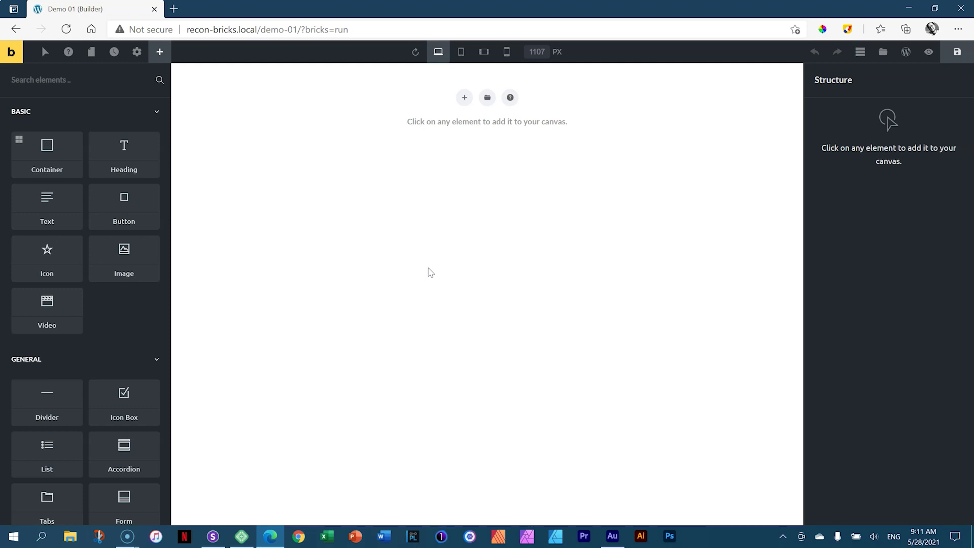
left_click(10, 232)
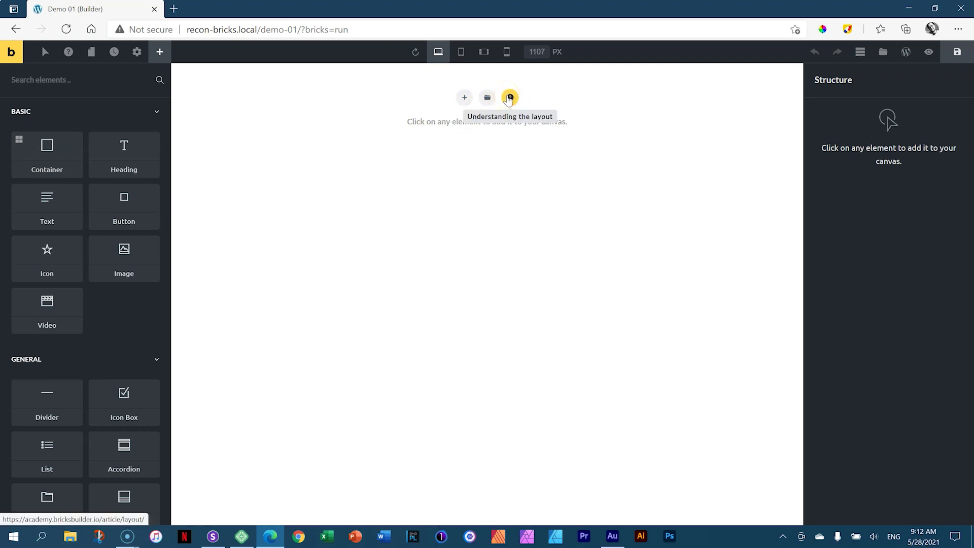
- Add a container to the empty canvas and select it to show its settings
left_click(464, 99)
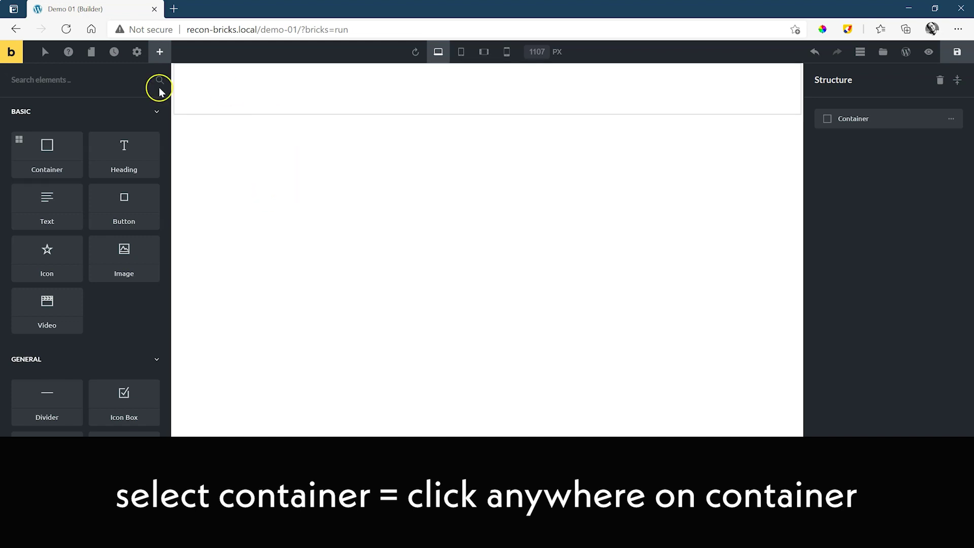
left_click(742, 102)
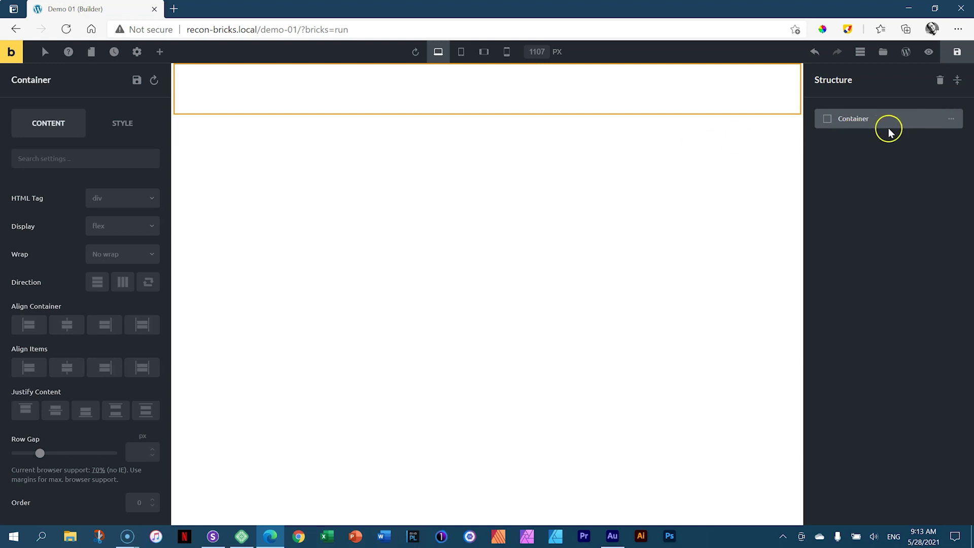
left_click(758, 145)
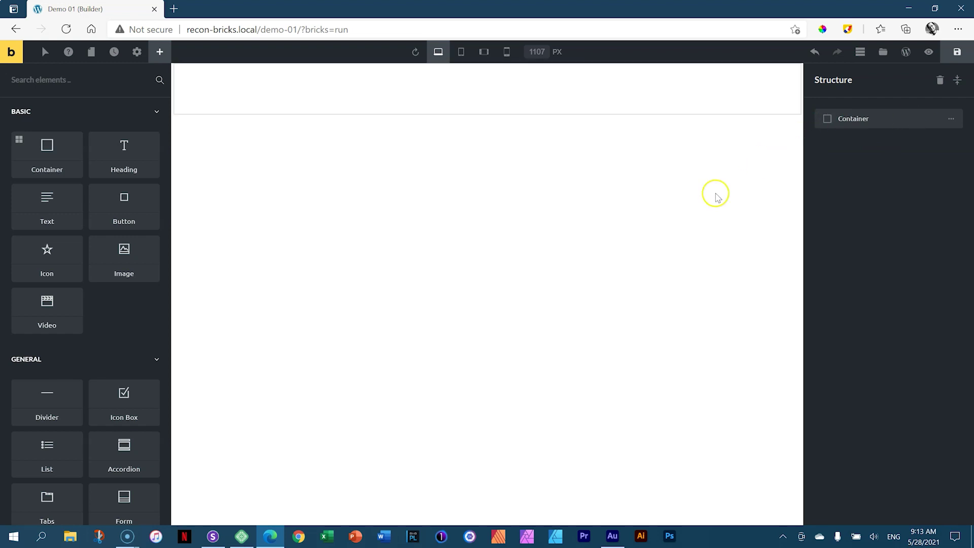
left_click(716, 96)
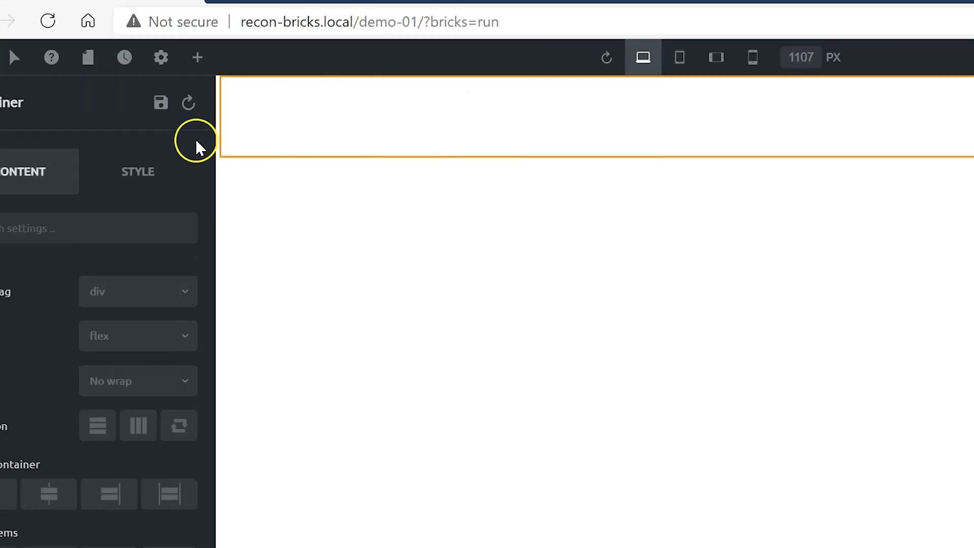
mouse_move(228, 150)
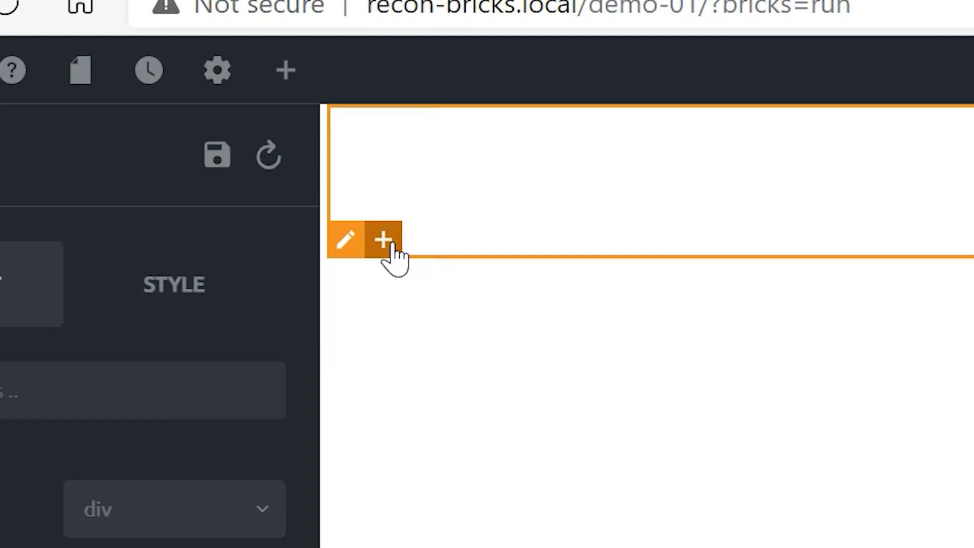
mouse_move(780, 107)
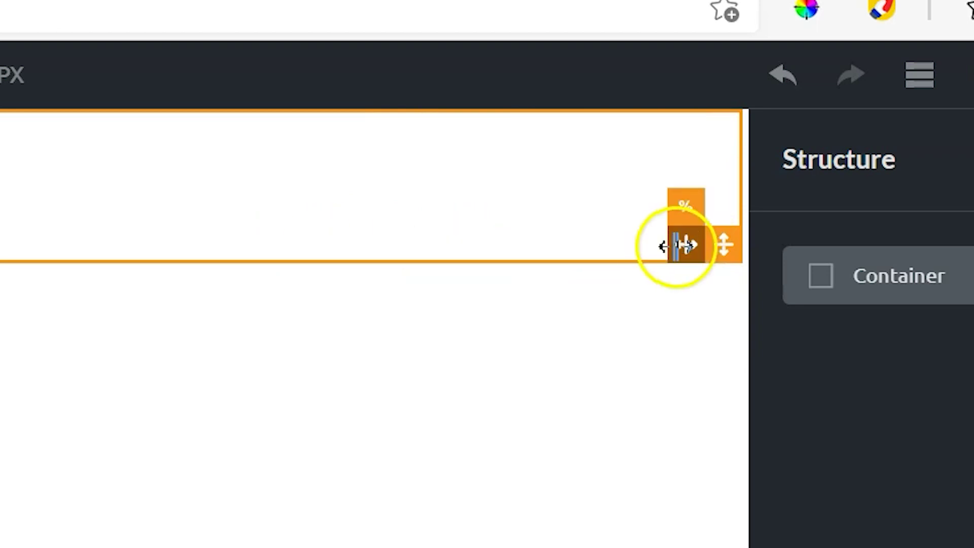
mouse_move(703, 238)
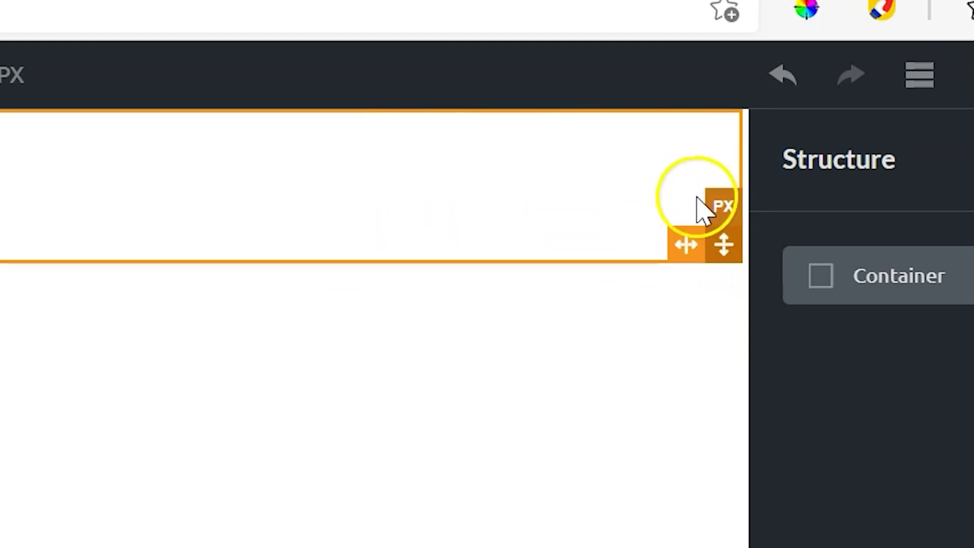
left_click(685, 242)
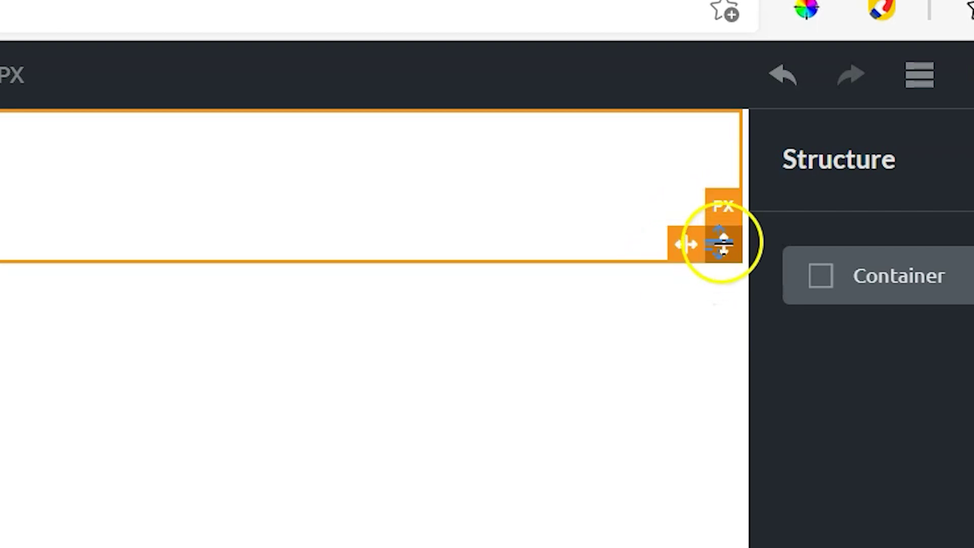
left_click_drag(677, 263, 676, 276)
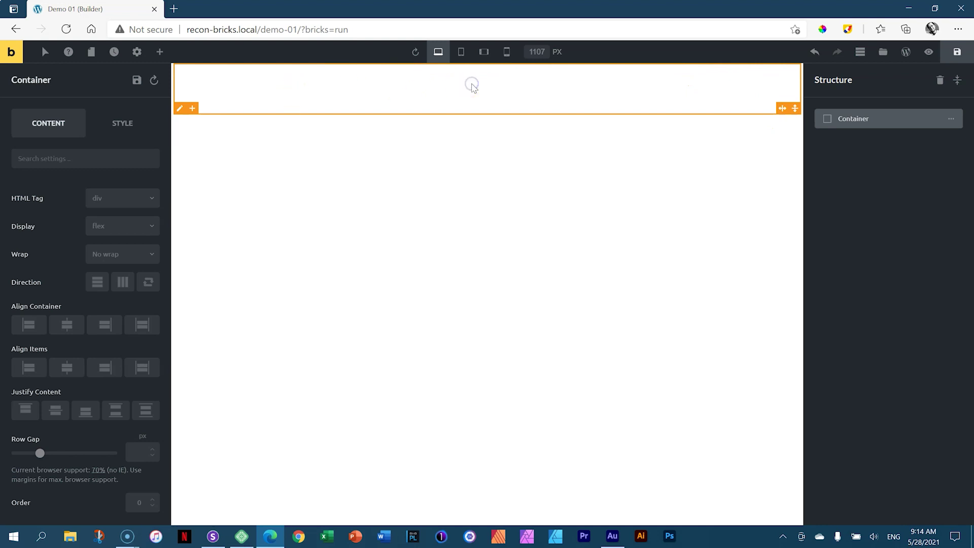
- Nest a new container inside the existing container and rename the outer one "Main"
left_click(193, 108)
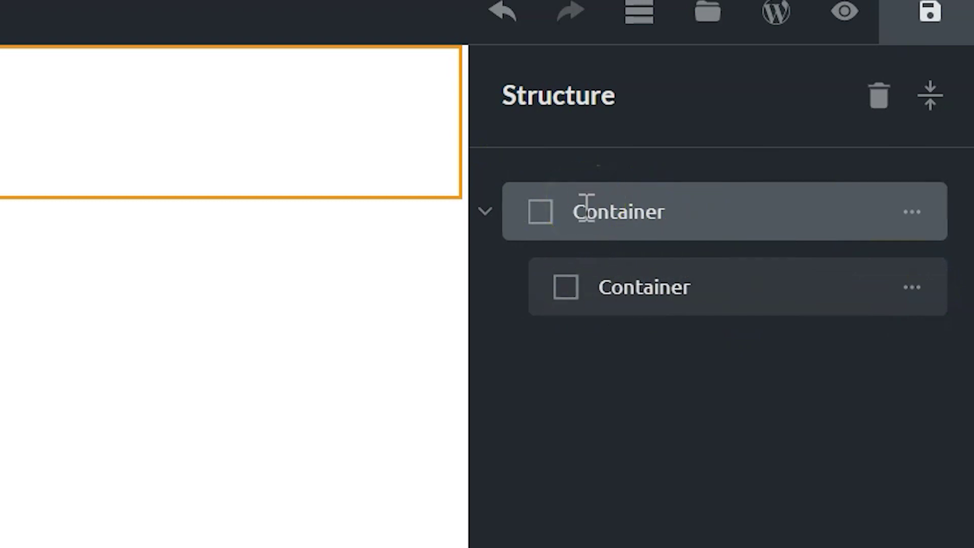
left_click(667, 213)
left_click(603, 218)
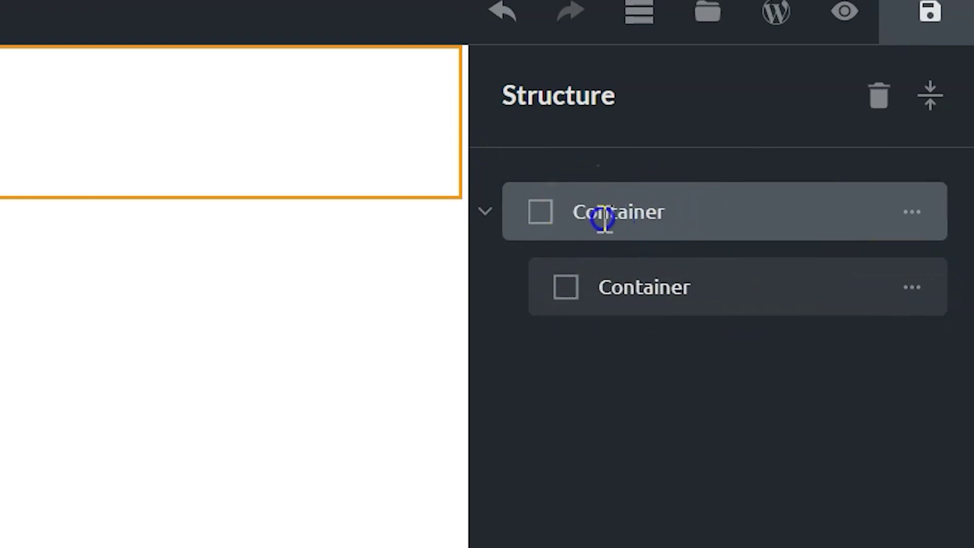
left_click(674, 210)
key("BackSpace")
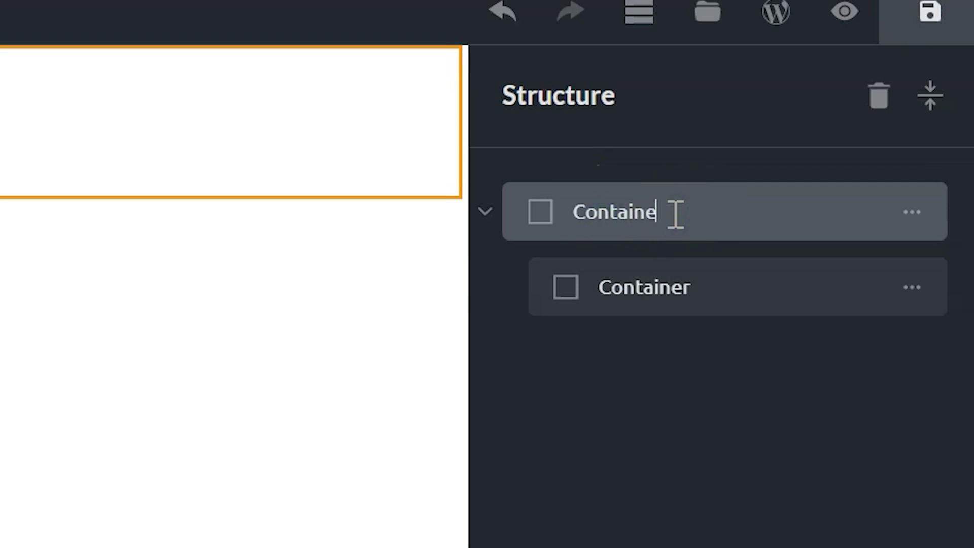
key("BackSpace")
key("BackSpace")
key("BackSpace")
key("BackSpace")
key("BackSpace")
key("BackSpace")
key("BackSpace")
key("BackSpace")
type("Main")
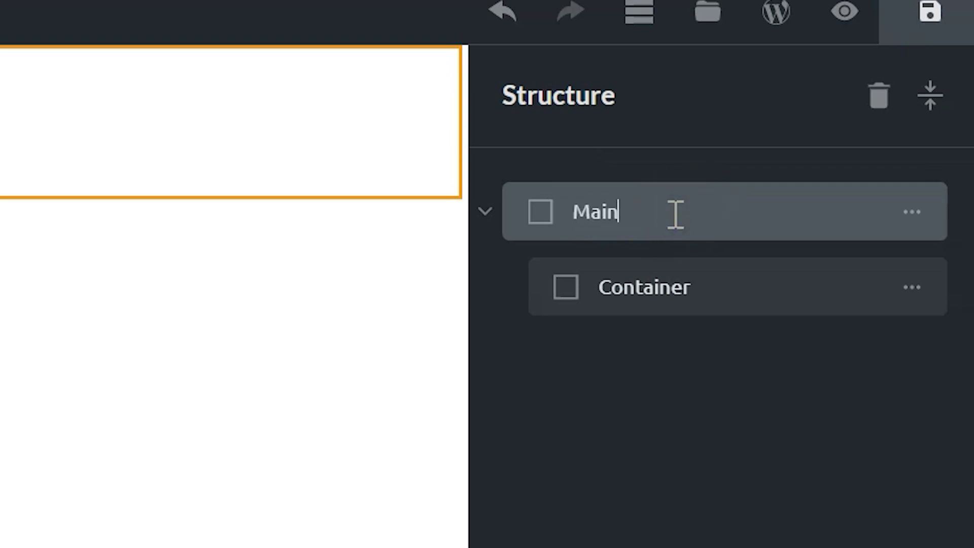
- Rename the container nested inside Main as "Sub"
left_click(699, 283)
key("BackSpace")
key("BackSpace")
key("BackSpace")
key("BackSpace")
key("BackSpace")
key("BackSpace")
key("BackSpace")
key("BackSpace")
key("BackSpace")
type("Sub")
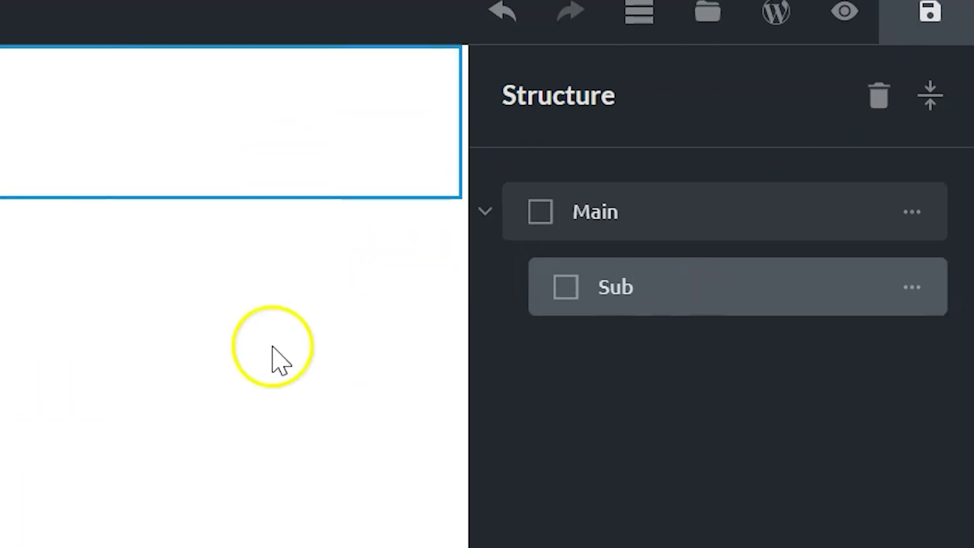
left_click(342, 288)
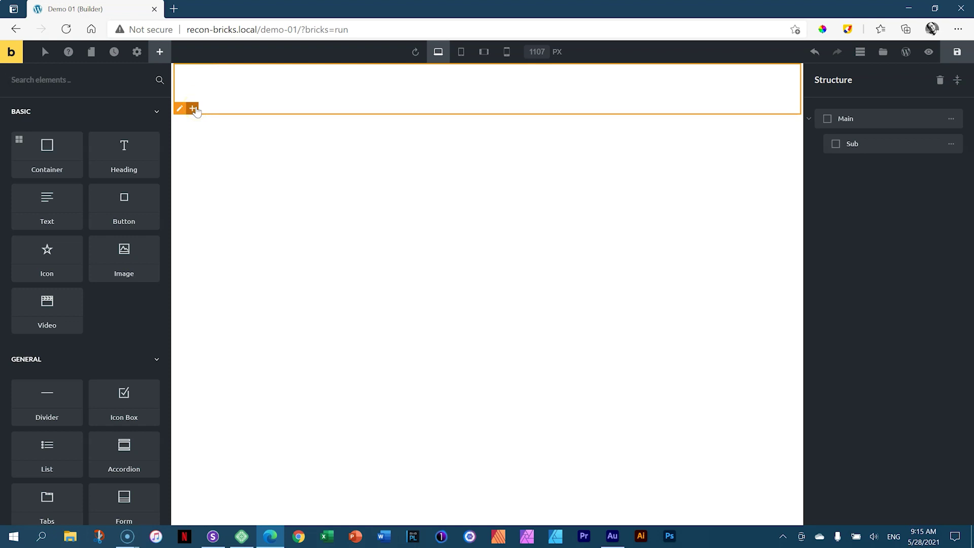
- Nest a container inside Sub and rename it "2nd Level"
left_click(193, 71)
left_click(193, 71)
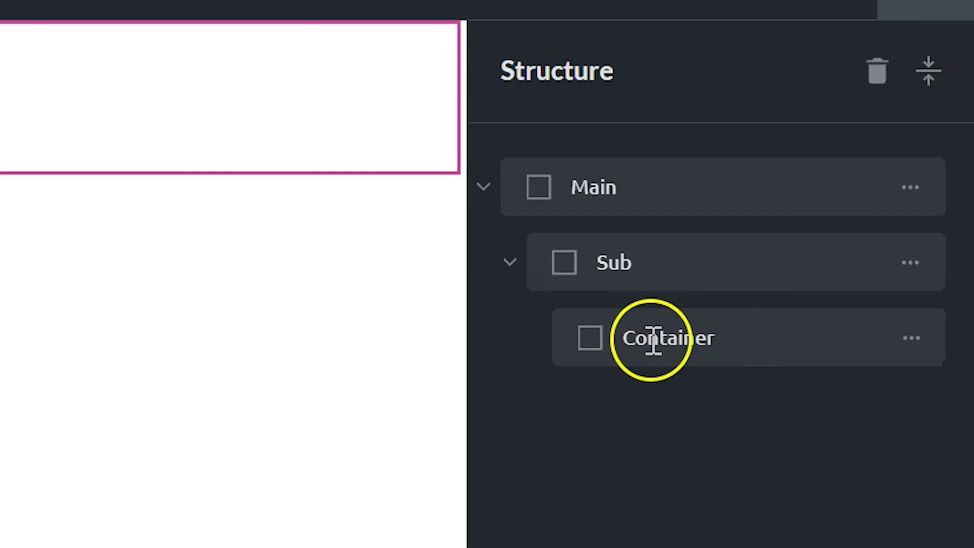
left_click(652, 341)
left_click(778, 337)
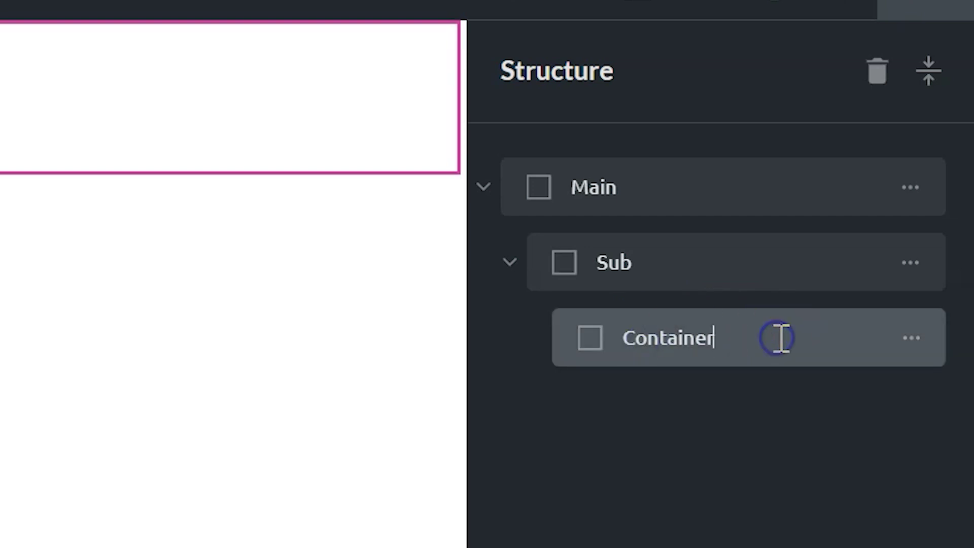
key("BackSpace")
key("BackSpace")
key("BackSpace")
key("BackSpace")
key("BackSpace")
key("BackSpace")
key("BackSpace")
key("BackSpace")
type("2nd Level")
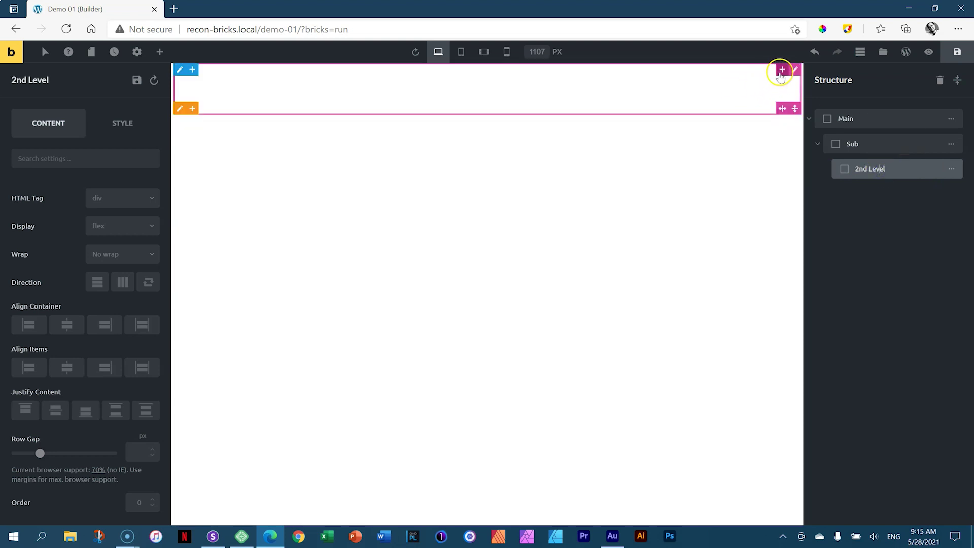
- Nest a container inside 2nd Level and rename it "3rd Level"
left_click(782, 70)
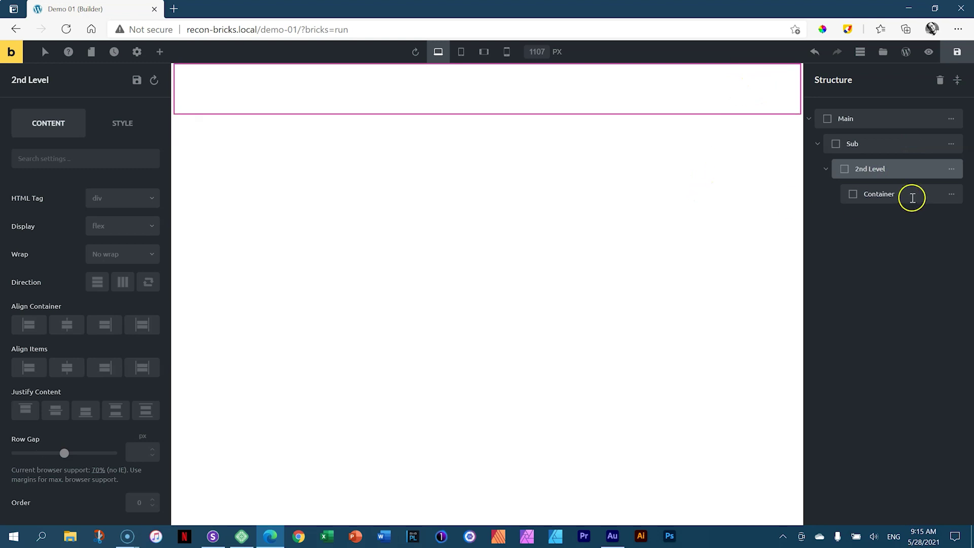
left_click(907, 193)
double_click(903, 186)
key("BackSpace")
type("3rd Level")
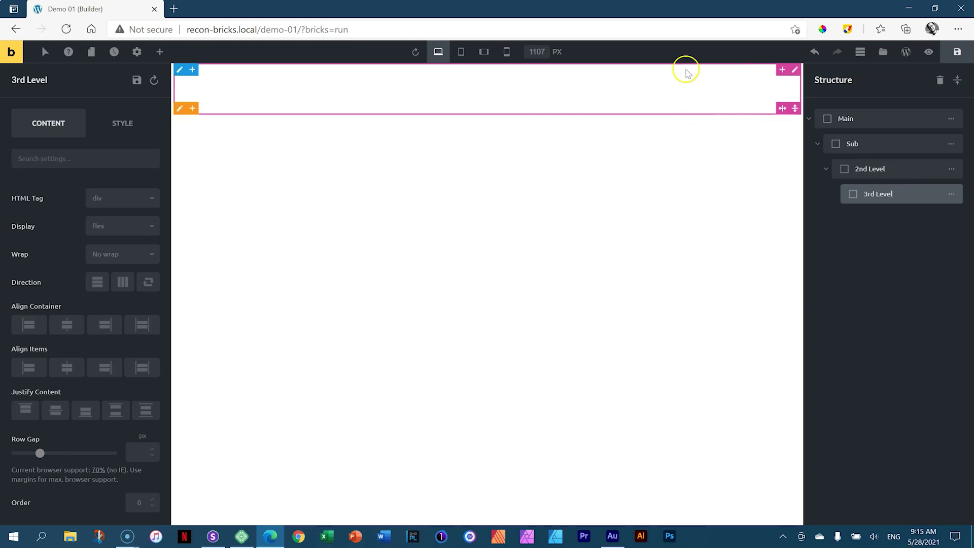
left_click(908, 195)
- Add a container inside 3rd Level, select it and delete it again
mouse_move(727, 66)
left_click(782, 71)
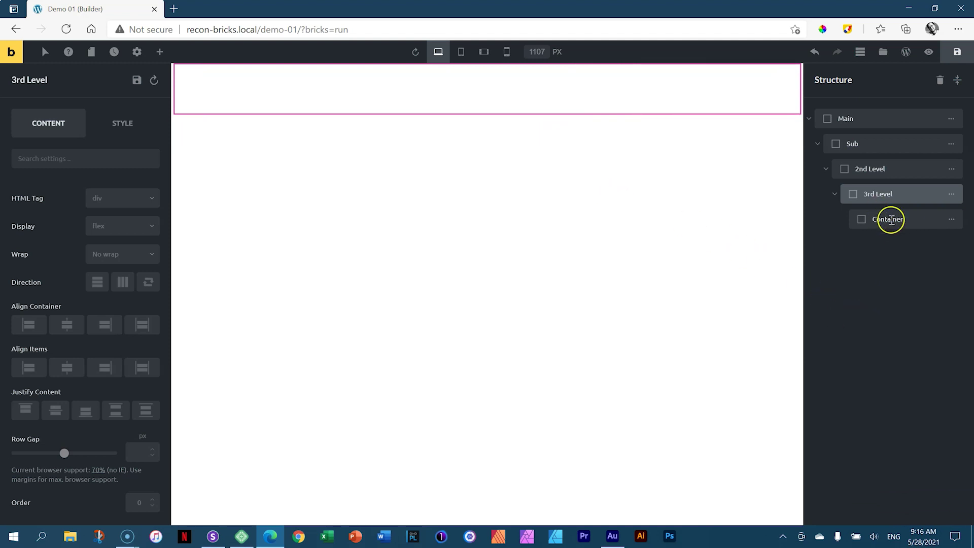
left_click(891, 219)
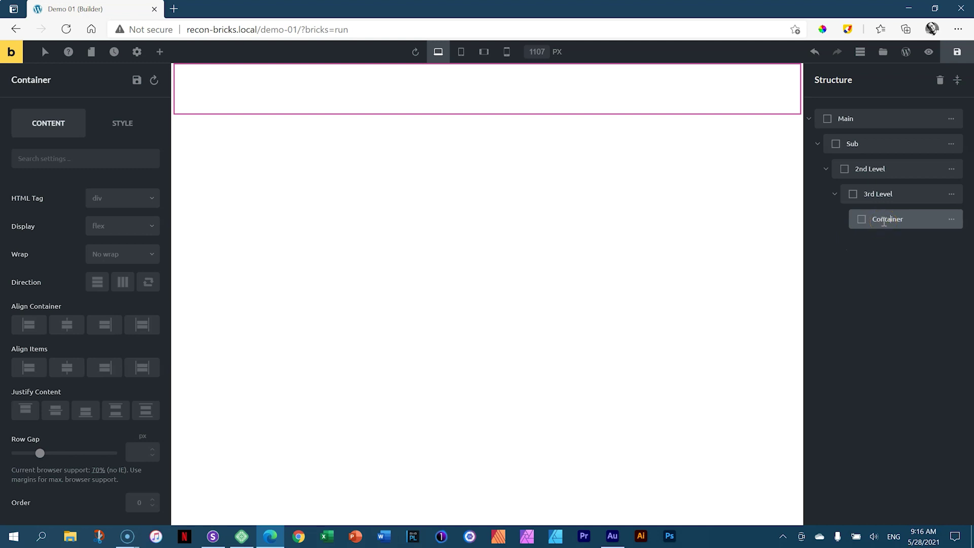
right_click(675, 88)
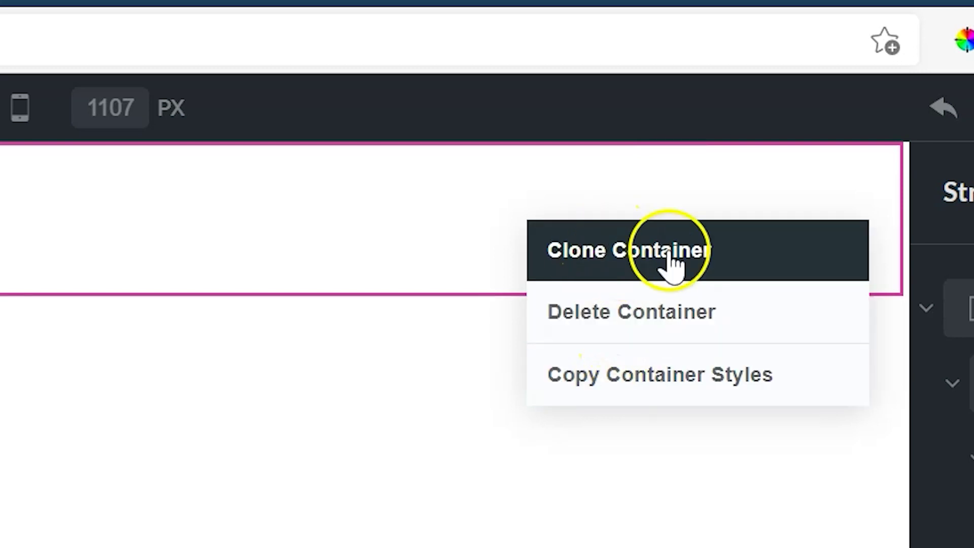
left_click(643, 311)
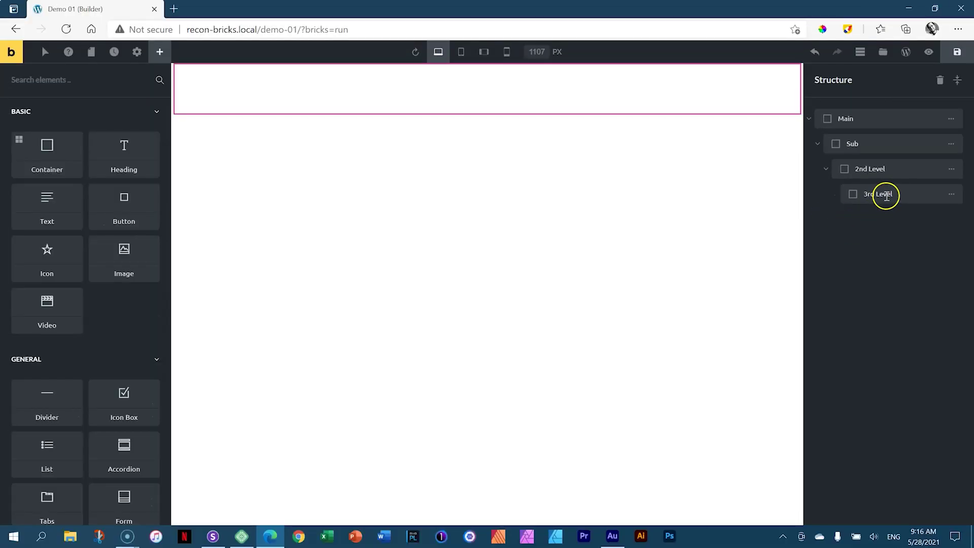
- Delete the 3rd Level and 2nd Level containers, and clear everything remaining from the page structure
left_click(887, 196)
right_click(707, 85)
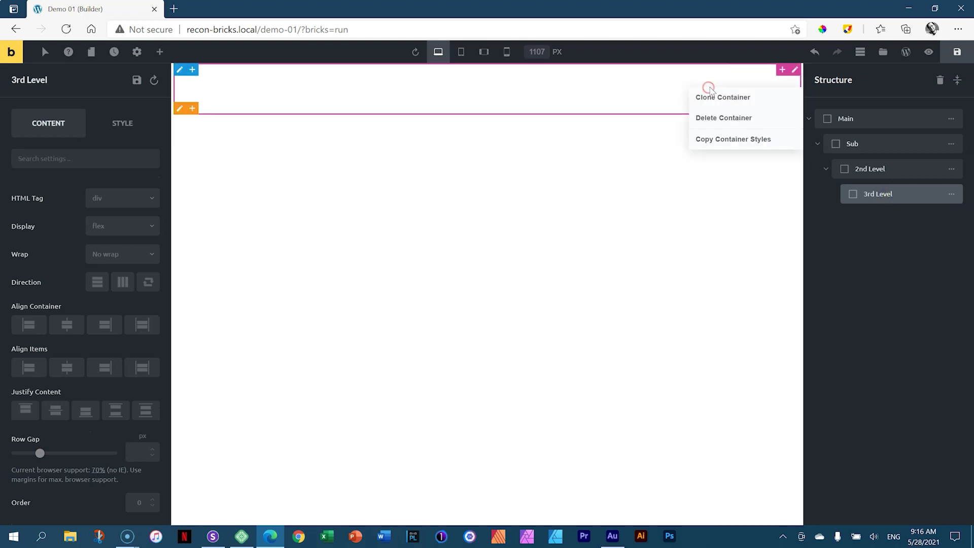
left_click(712, 117)
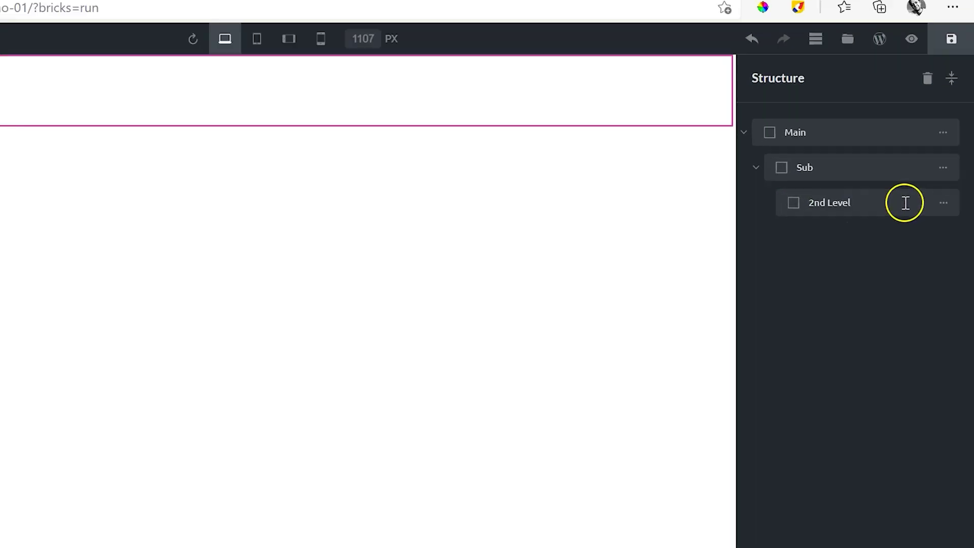
mouse_move(941, 201)
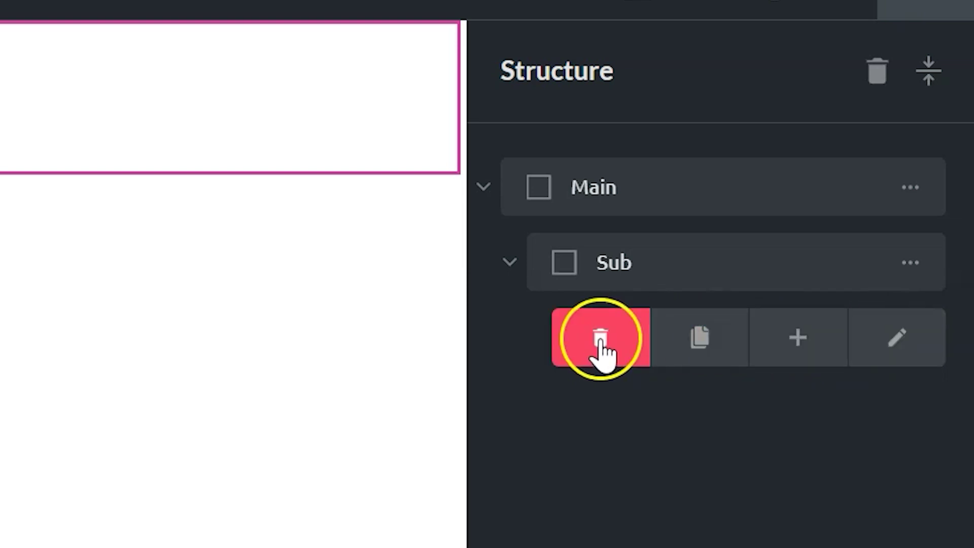
left_click(601, 340)
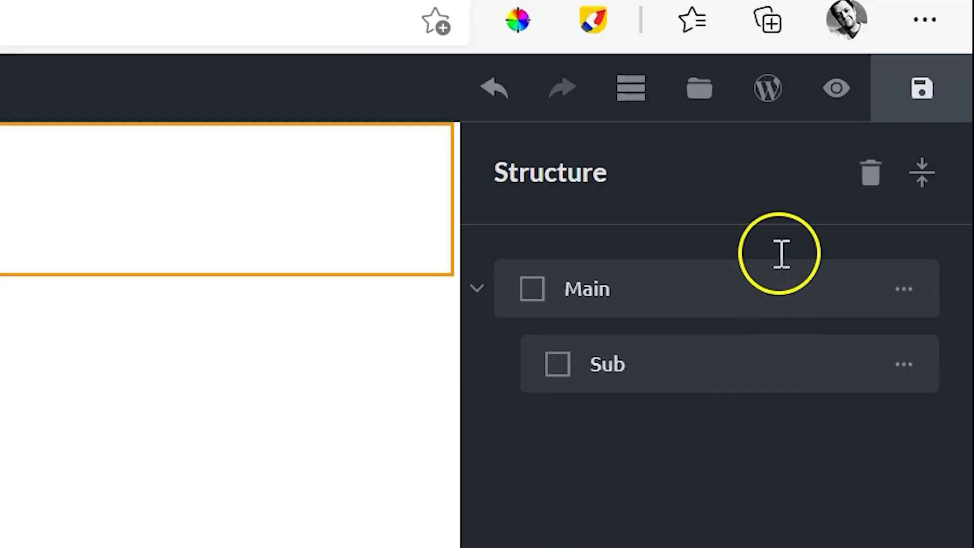
left_click(876, 179)
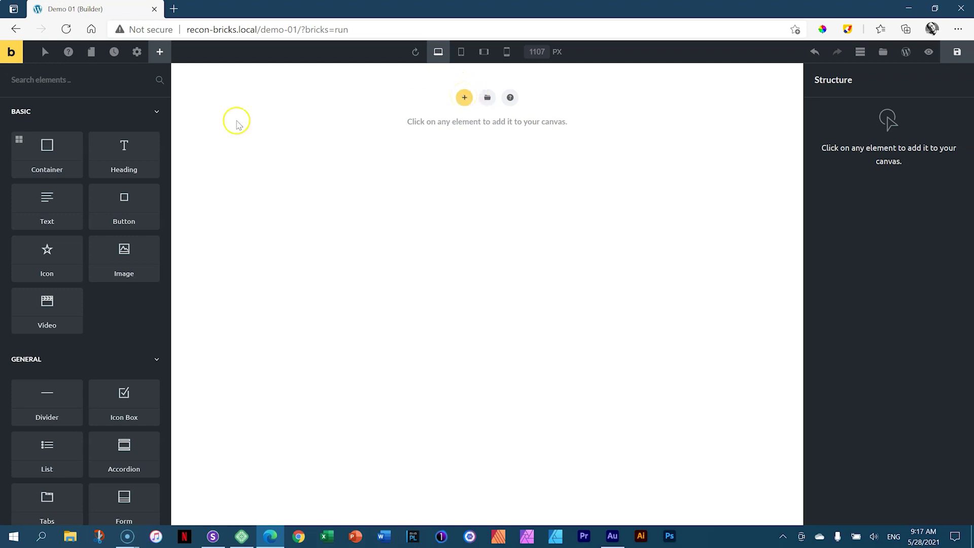
- Add a container to the empty canvas
left_click(44, 150)
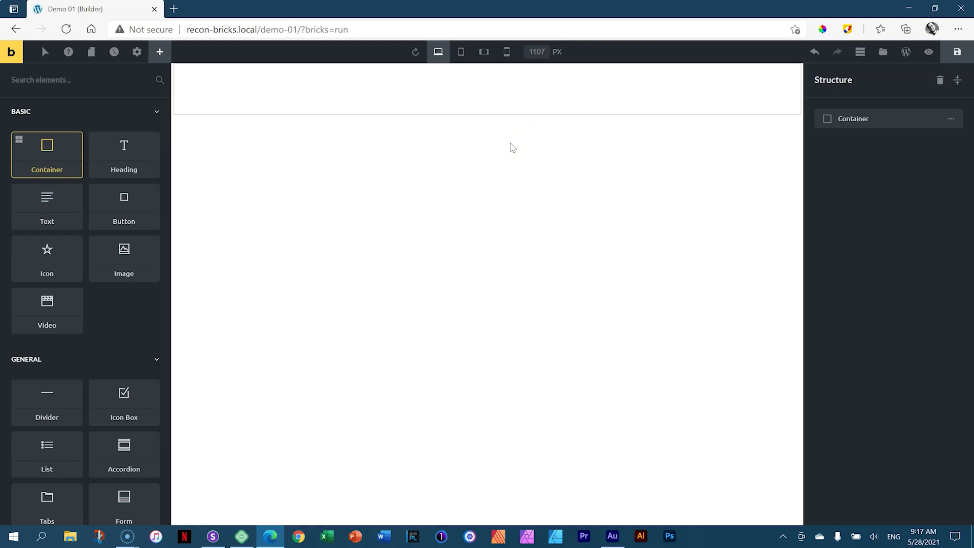
left_click_drag(44, 152, 594, 181)
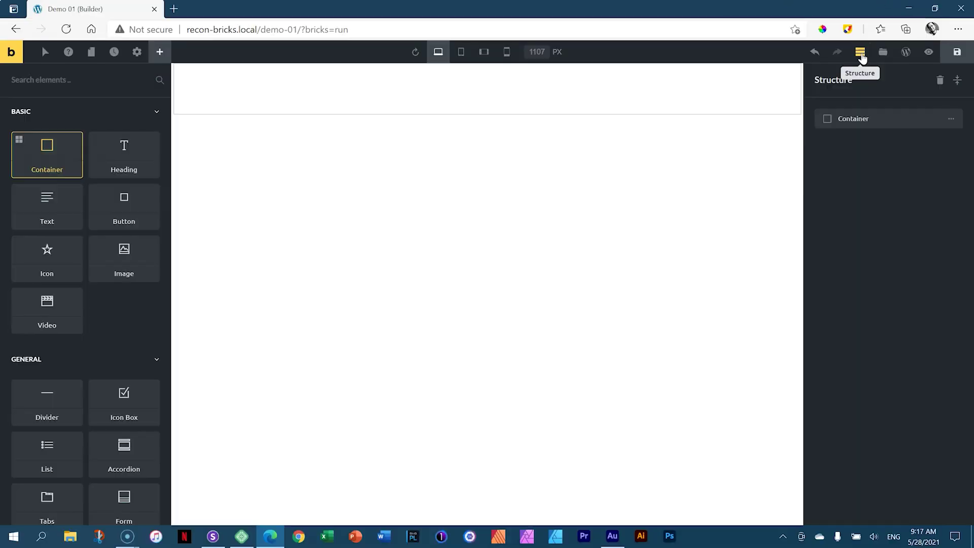
- Hide the structure and element panels to widen the canvas, and restore both
left_click(651, 126)
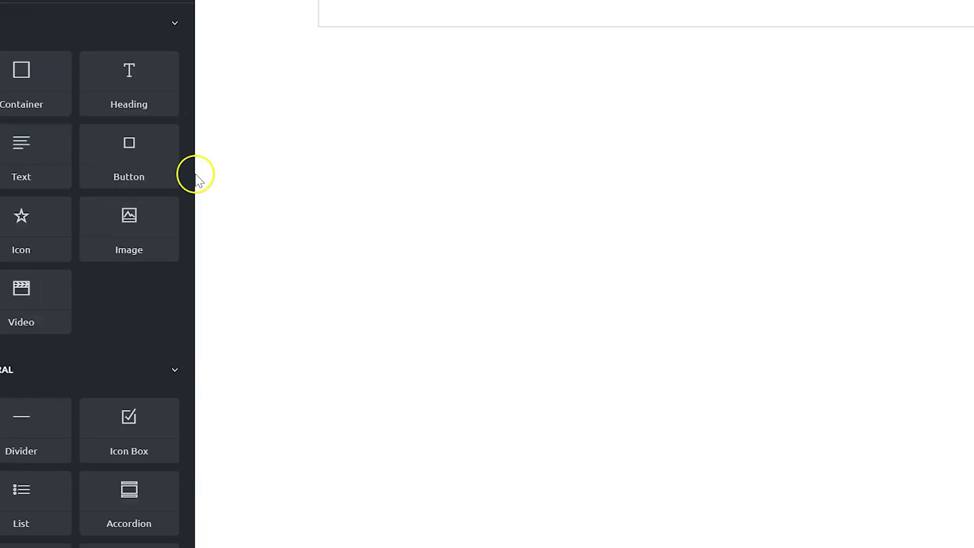
mouse_move(189, 265)
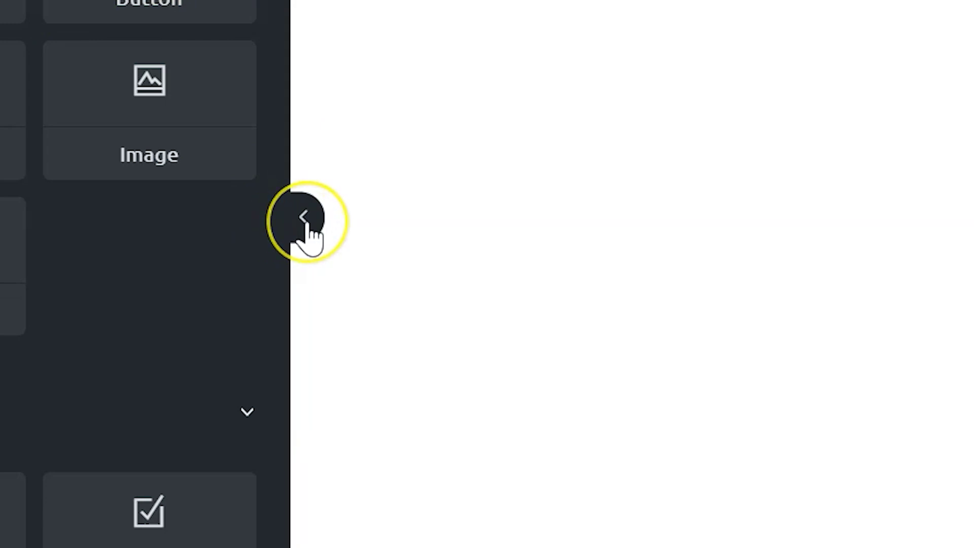
left_click(303, 218)
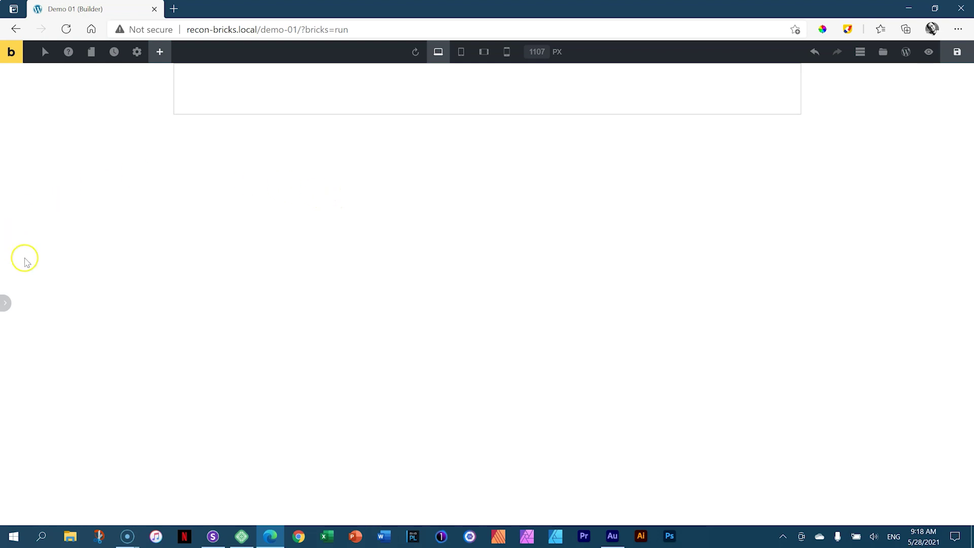
left_click(6, 303)
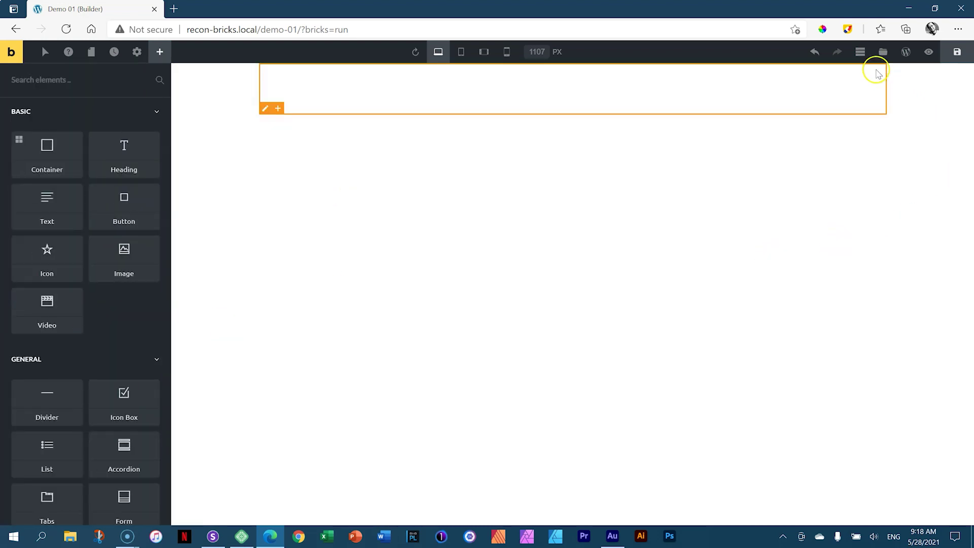
left_click(860, 52)
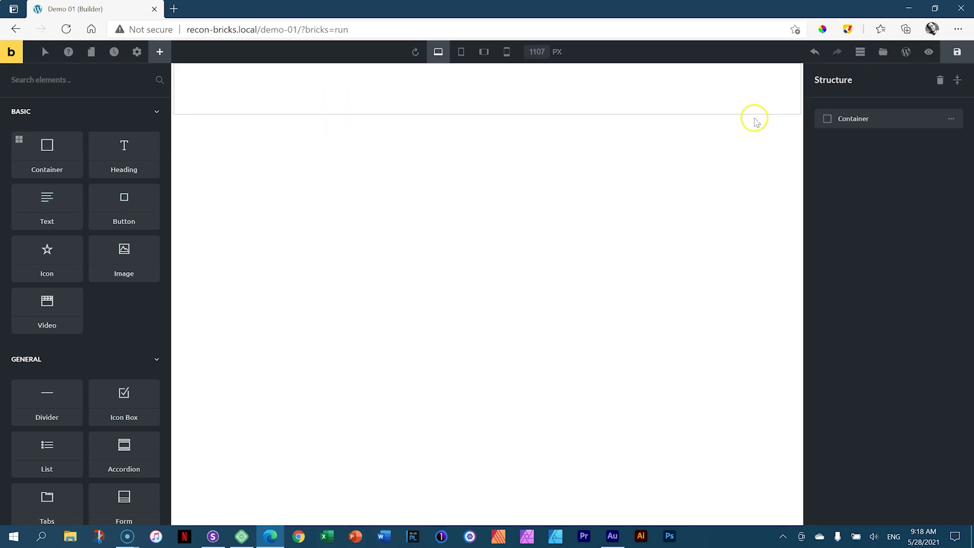
- Set the container's background color to hex 363636
left_click(597, 103)
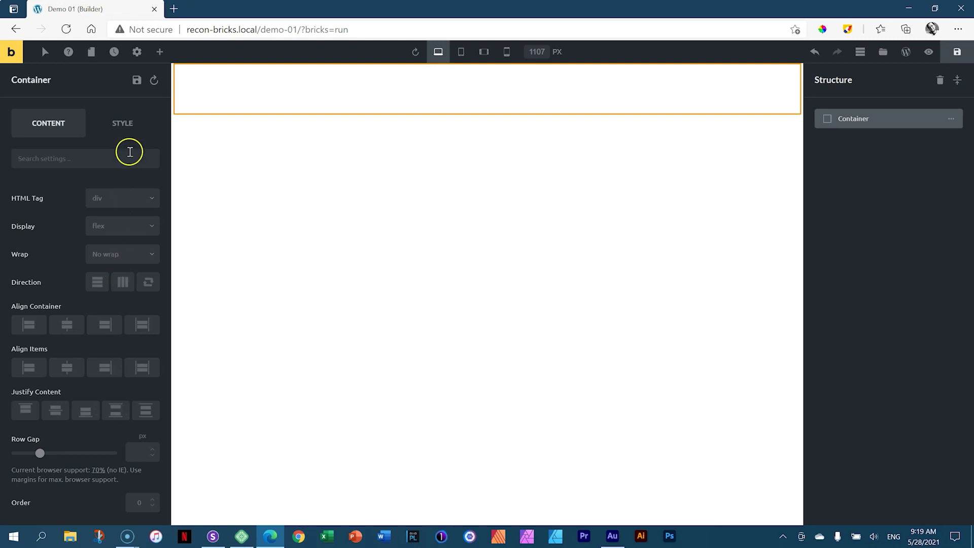
left_click(128, 126)
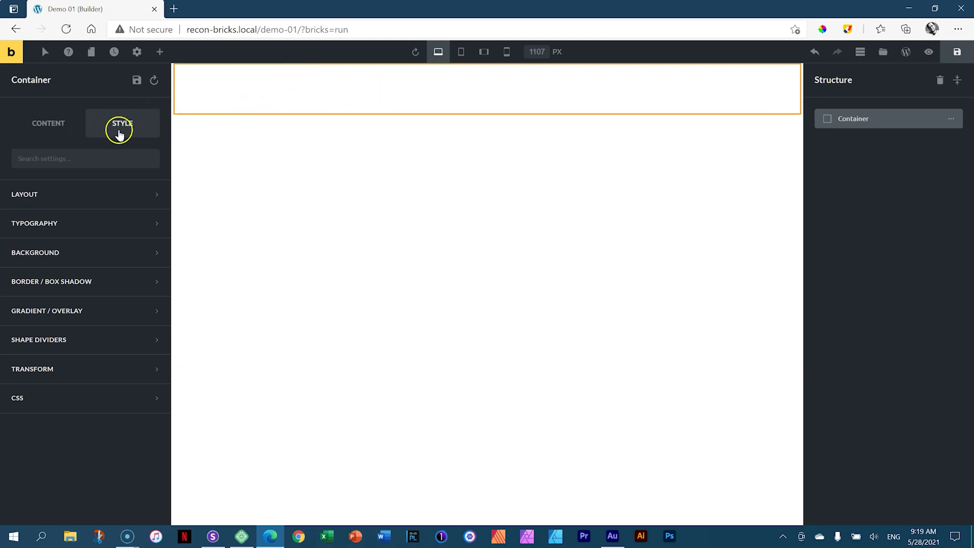
left_click(31, 253)
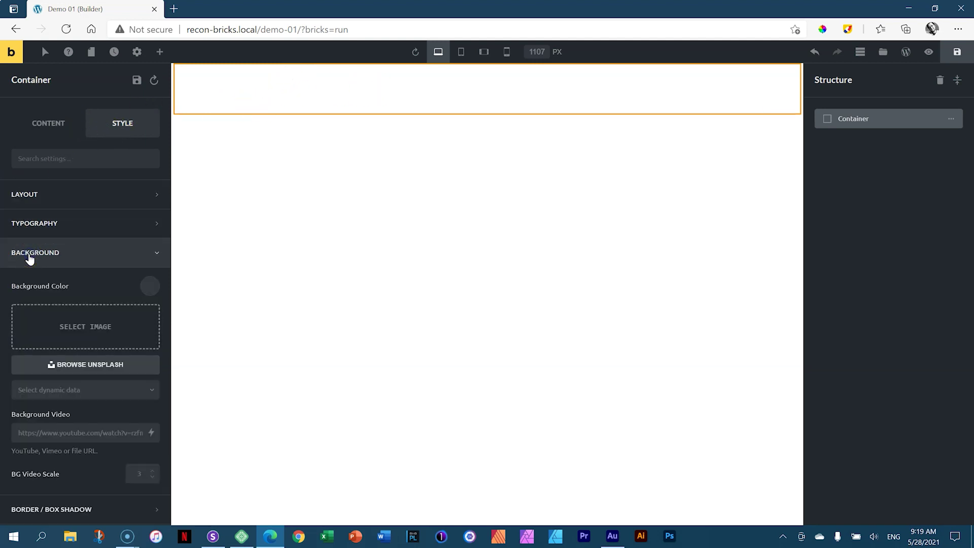
scroll(136, 202, "down", 3)
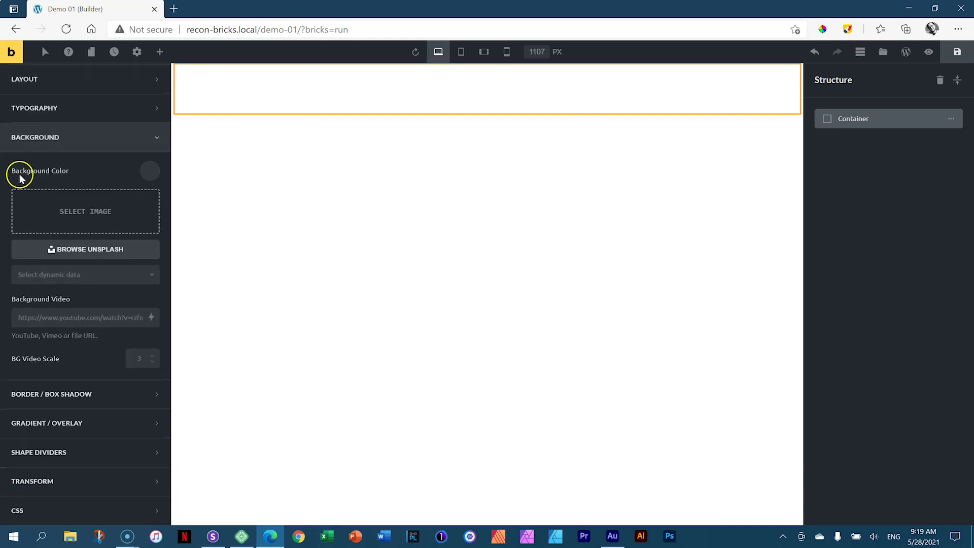
left_click(149, 173)
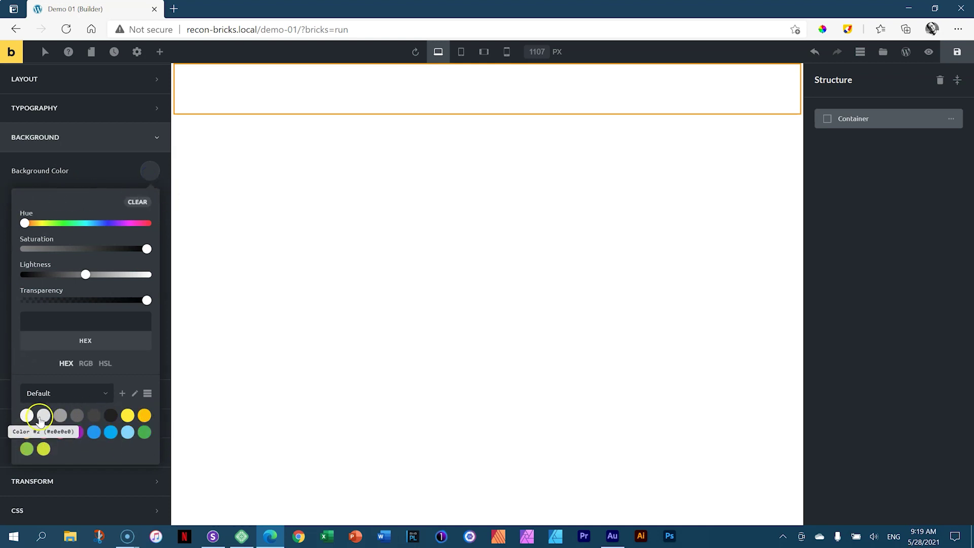
left_click(91, 320)
type("363636")
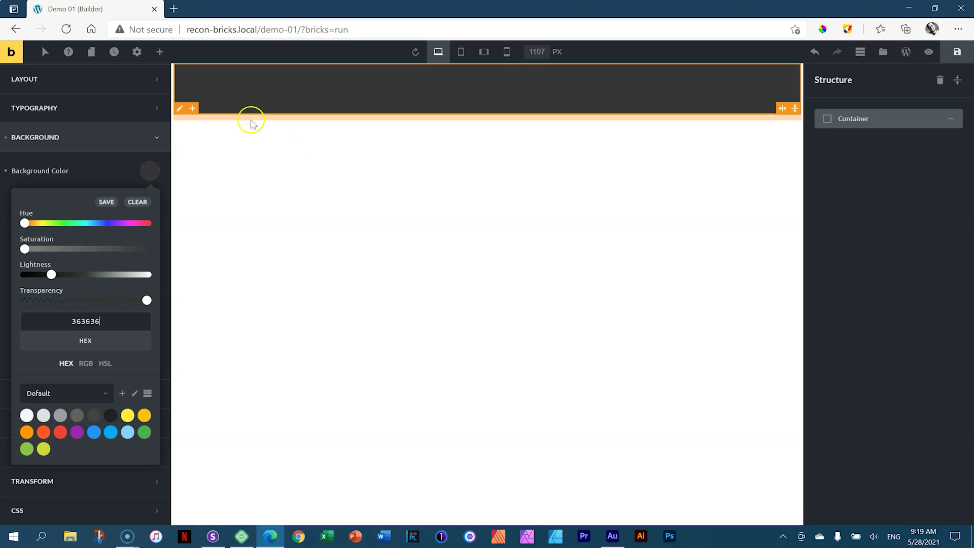
left_click(152, 175)
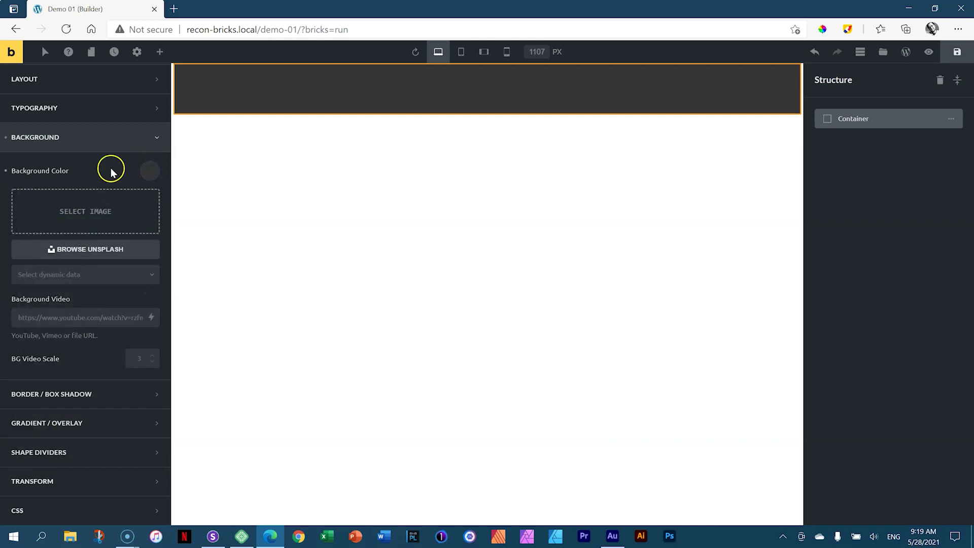
left_click(157, 137)
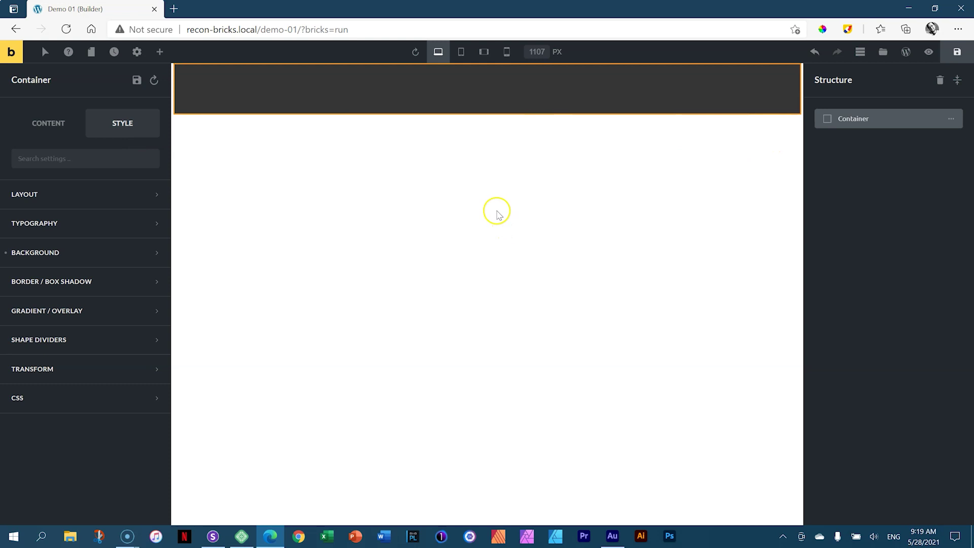
- Hide the structure and settings panels to examine the dark container's width on the canvas, and restore both panels
mouse_move(180, 91)
left_click(859, 52)
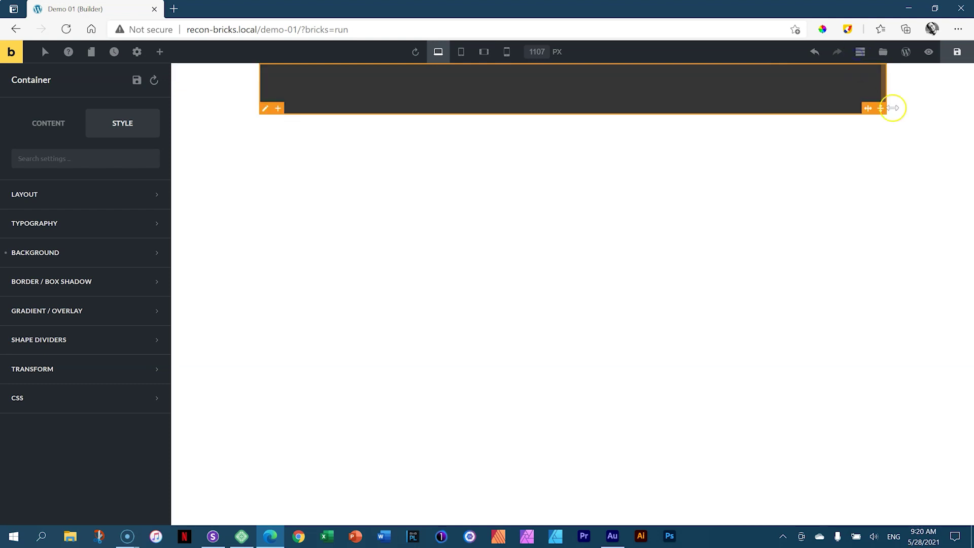
left_click(171, 293)
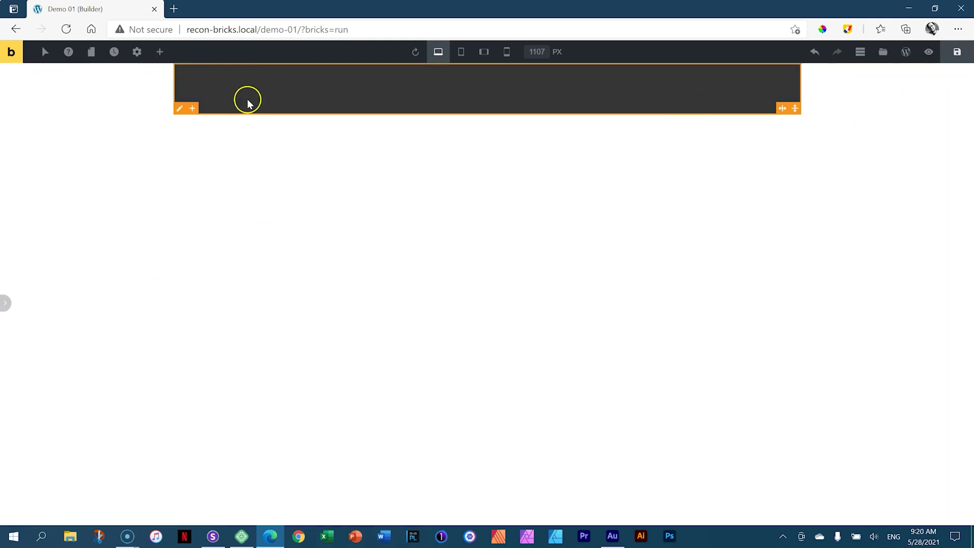
left_click(859, 52)
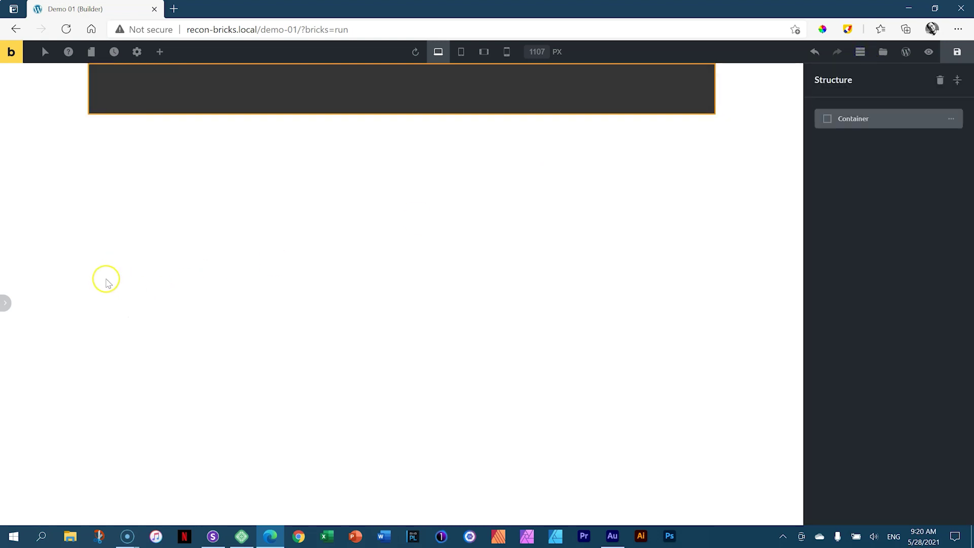
left_click(5, 303)
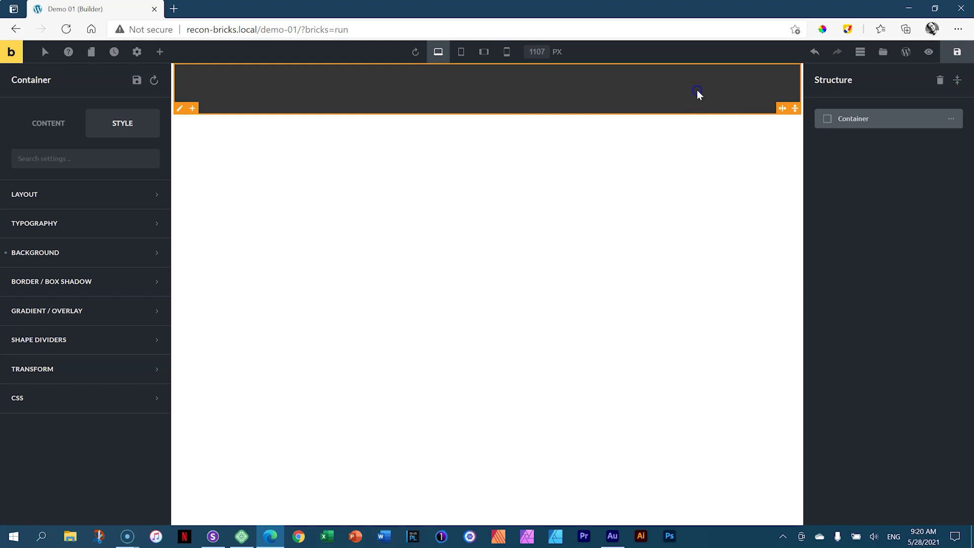
- Set the container's own alignment to Stretch, preview the page and return to the builder
left_click(50, 127)
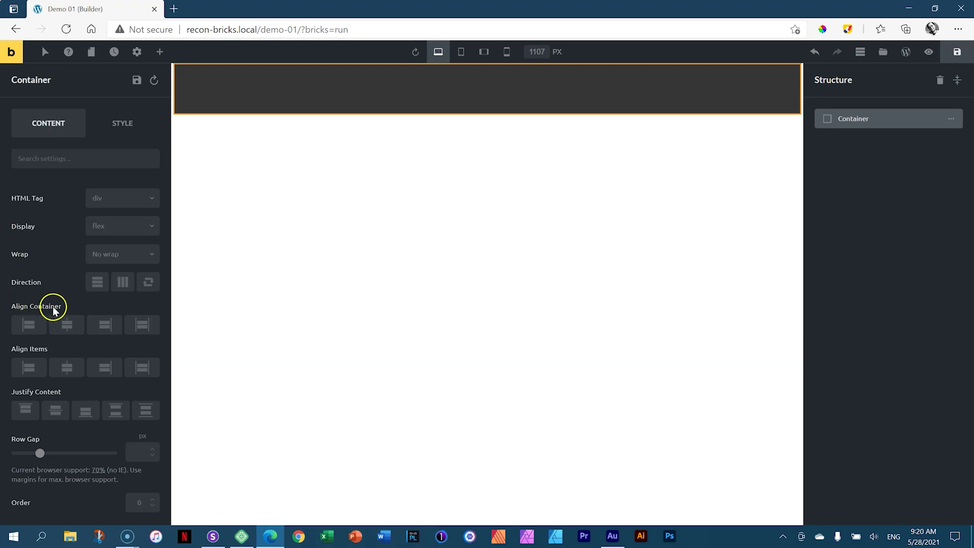
left_click(61, 332)
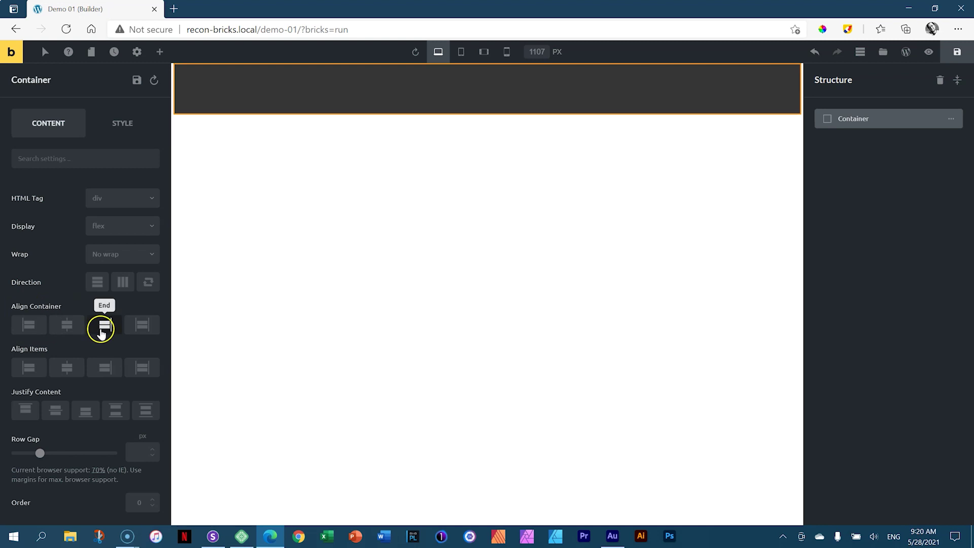
left_click(141, 326)
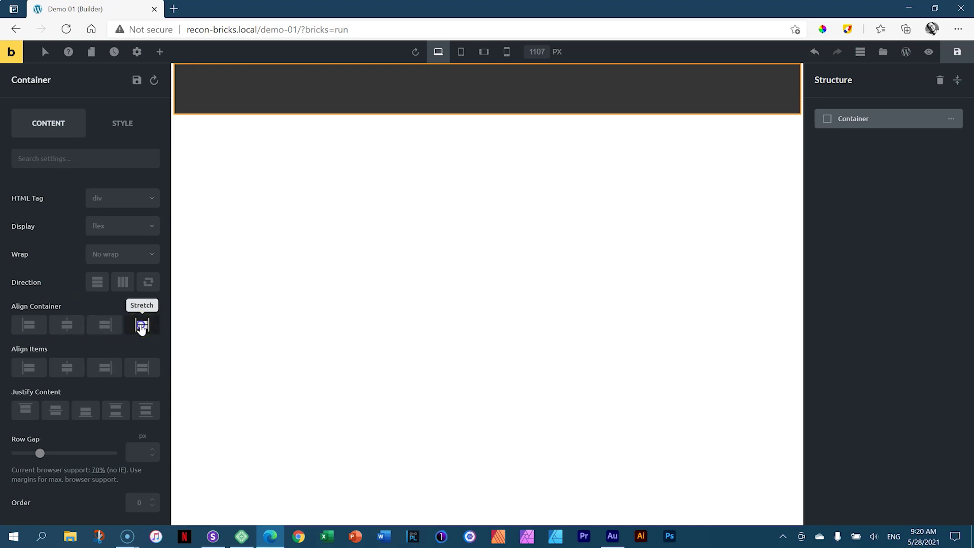
left_click(141, 326)
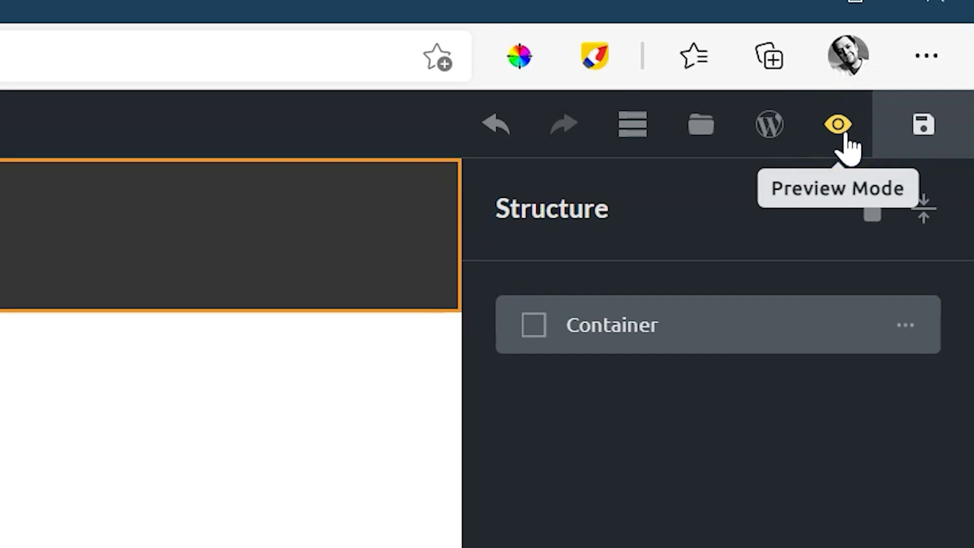
left_click(845, 137)
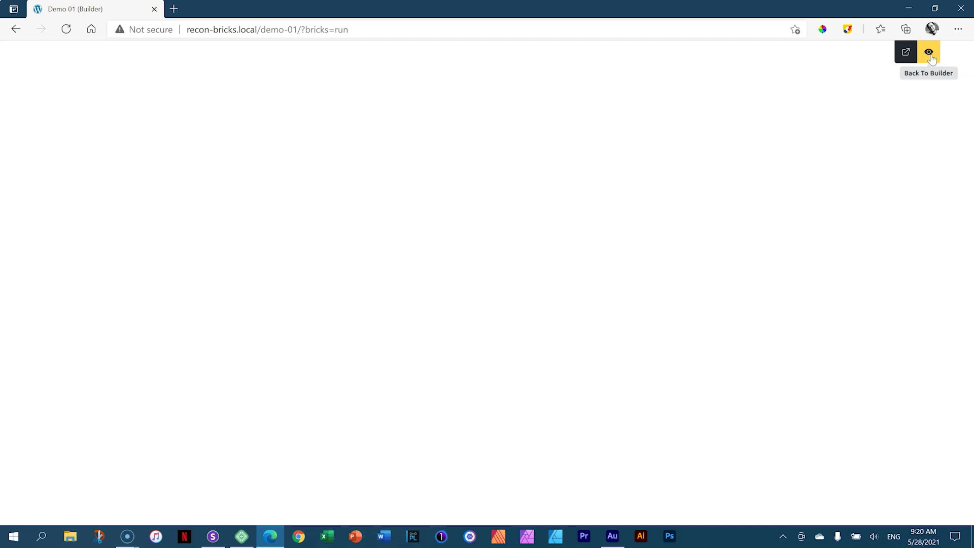
left_click(930, 53)
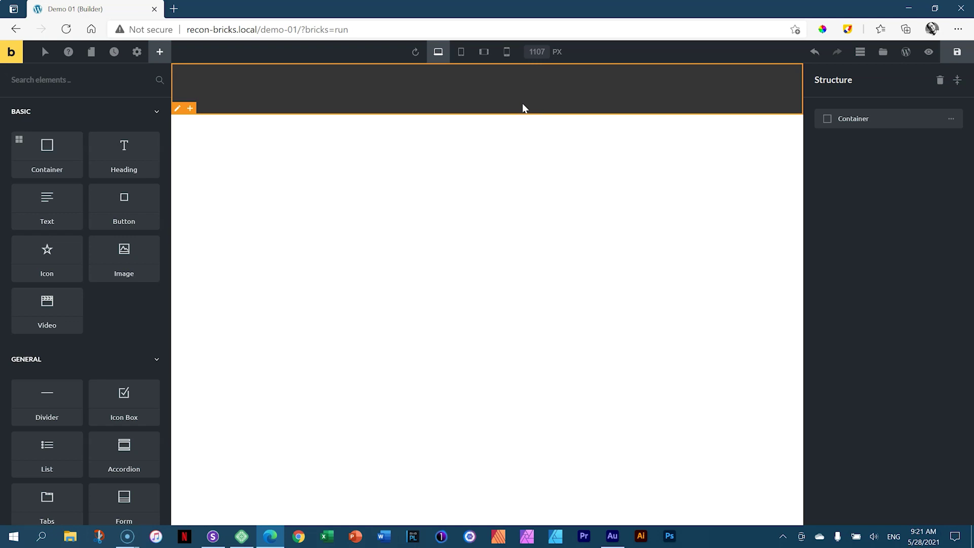
- Add a Heading element inside the stretched container and save the page
left_click(636, 86)
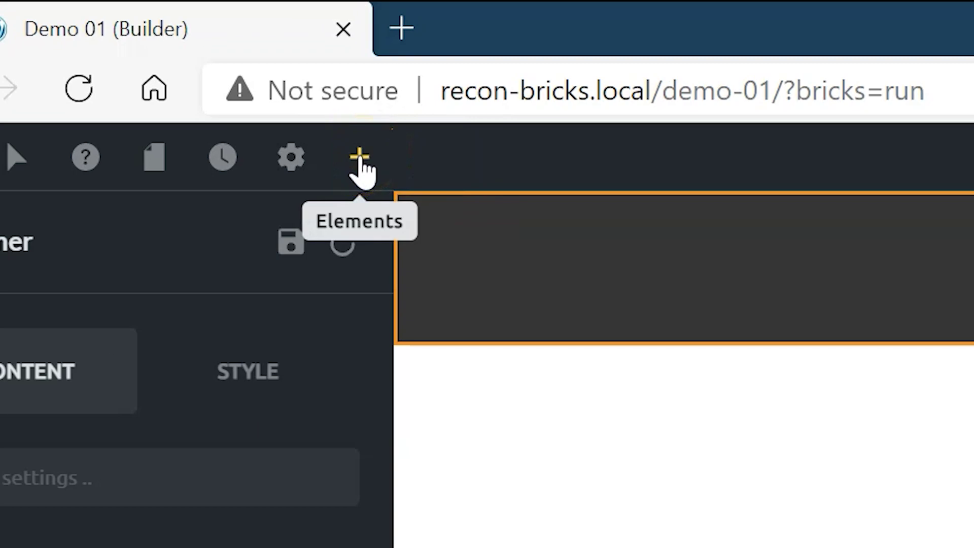
left_click(360, 162)
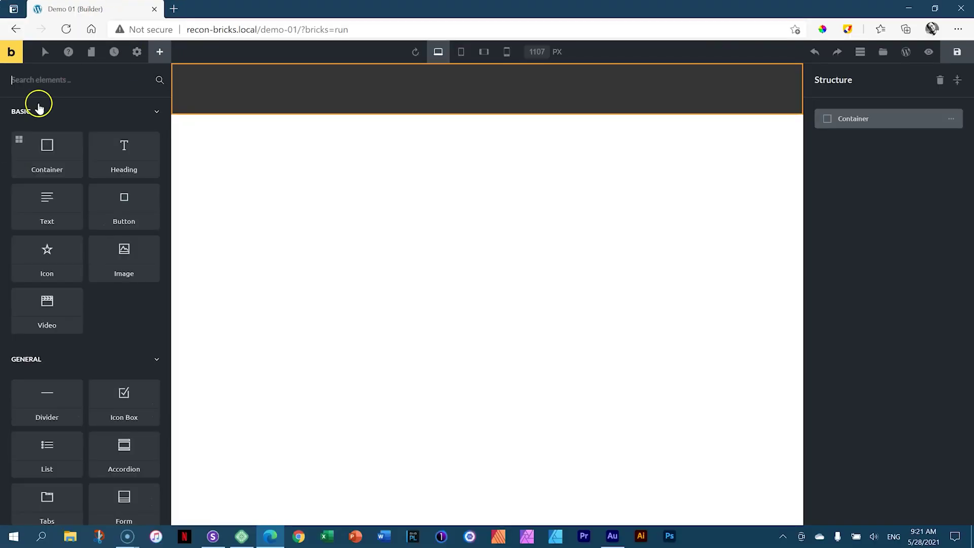
left_click(127, 148)
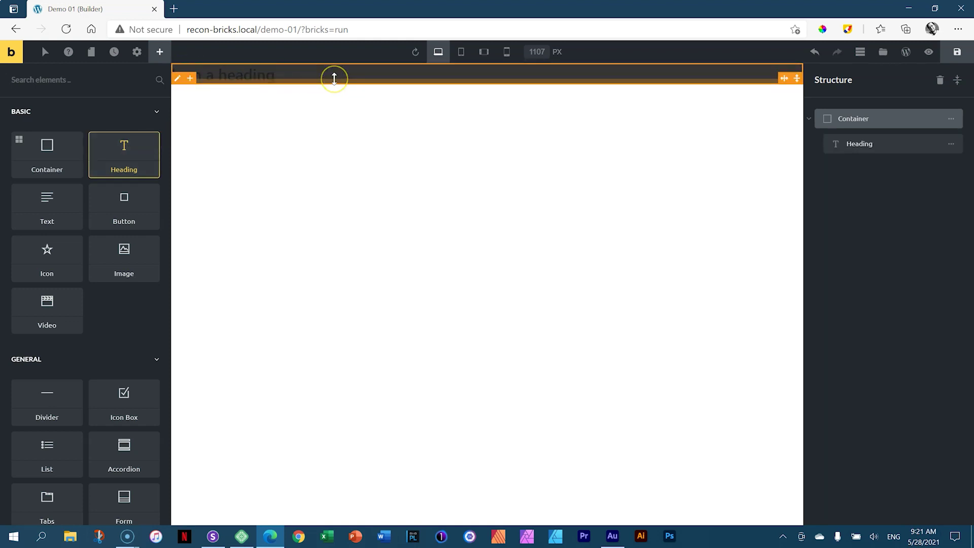
key("ctrl+s")
- Switch repeatedly between the page preview and the builder to examine the heading in its container
left_click(930, 52)
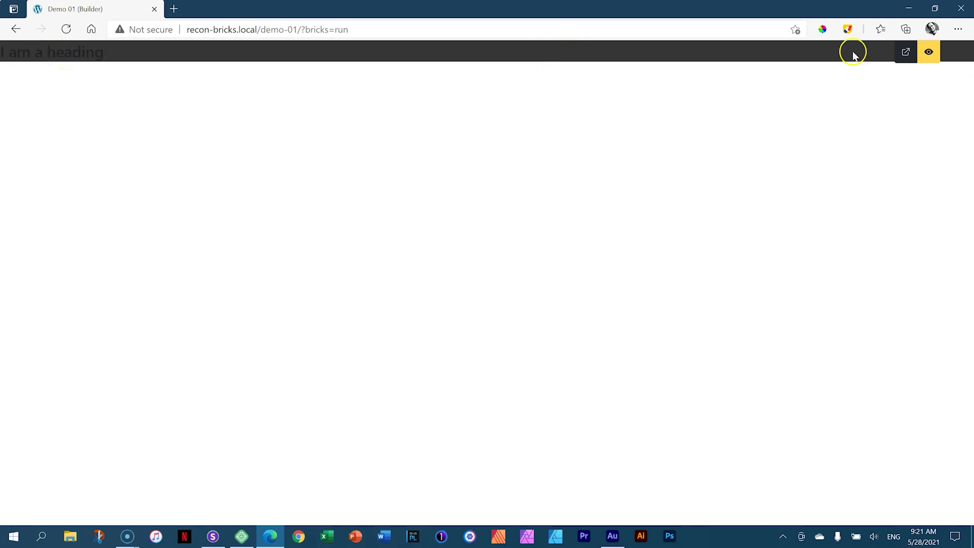
left_click(928, 52)
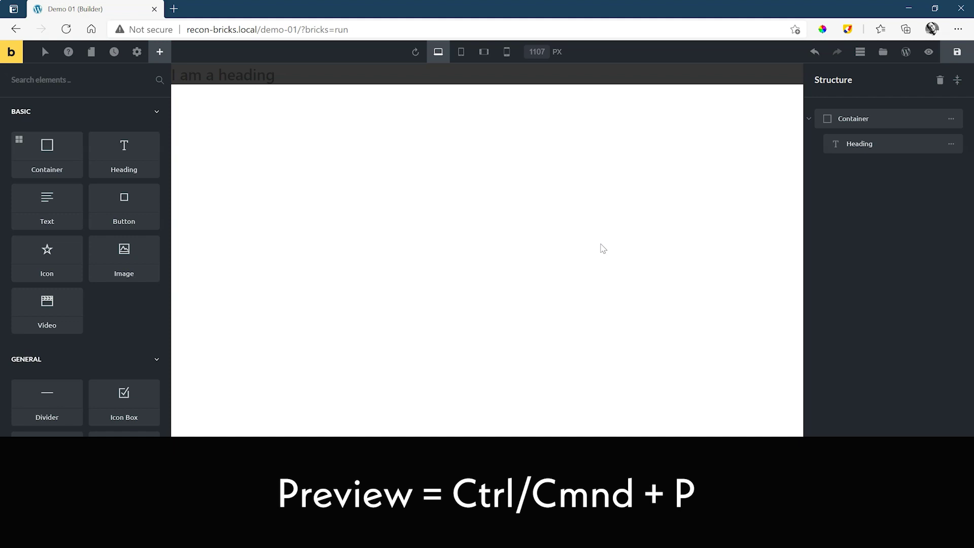
key("ctrl+p")
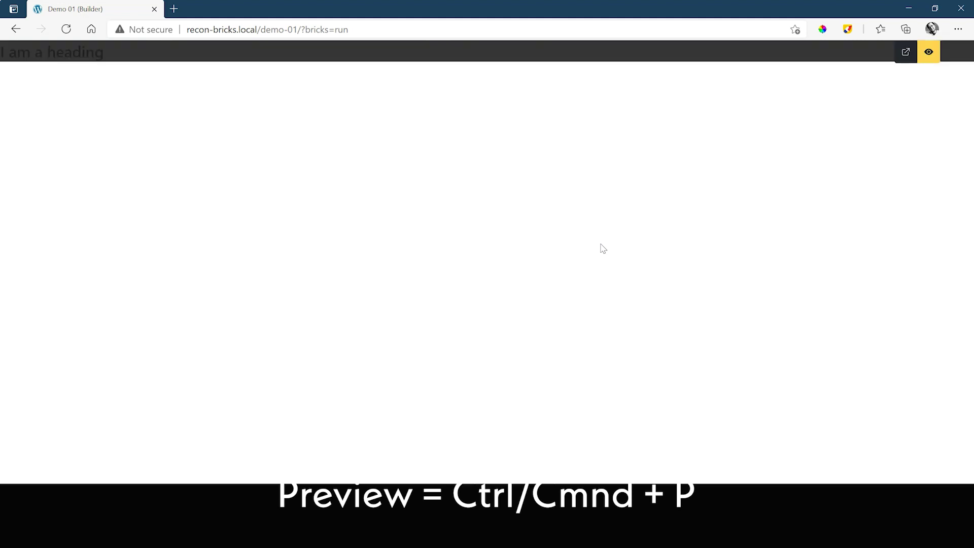
key("ctrl+p")
key("ctrl+p")
key("ctrl+p")
key("ctrl+p")
key("ctrl+p")
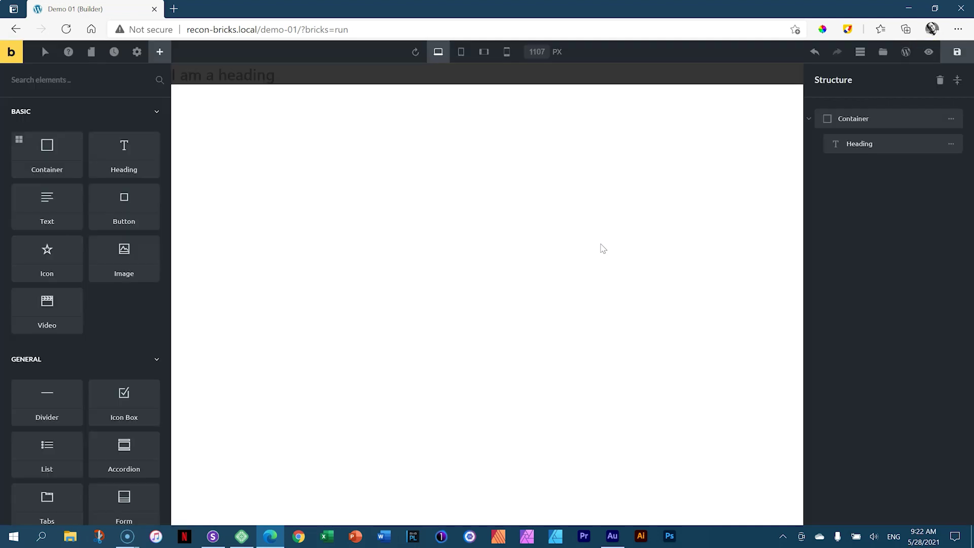
- Save the Demo 01 page with the container and heading
left_click(958, 53)
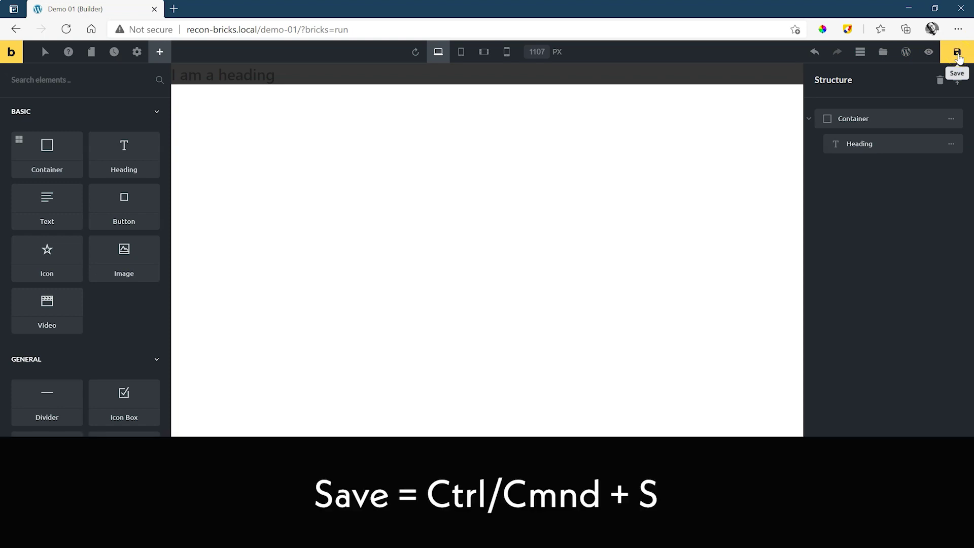
key("ctrl+s")
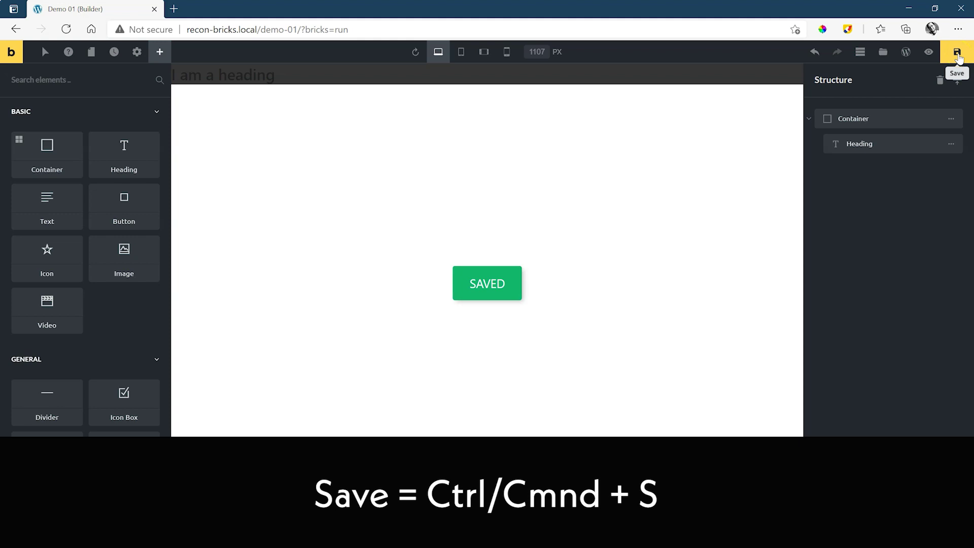
left_click(956, 51)
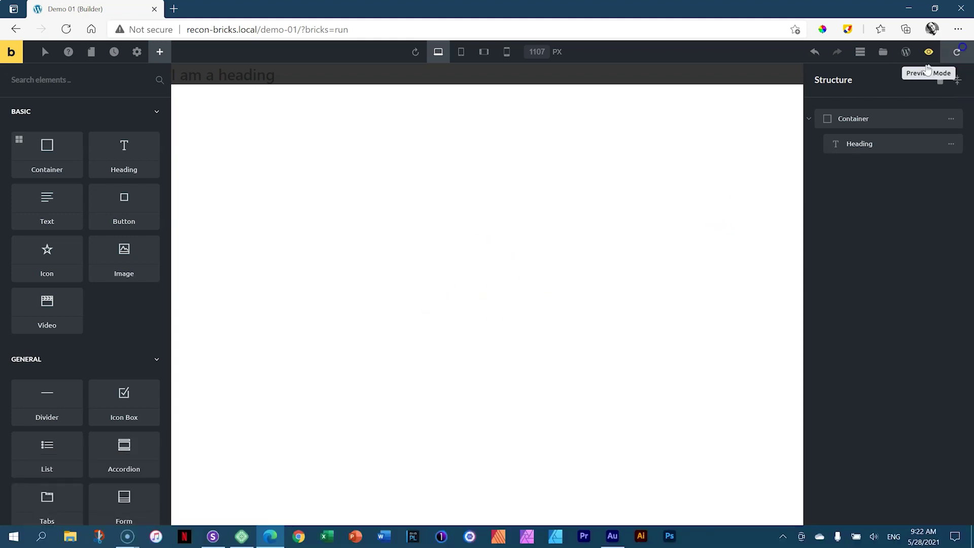
left_click(953, 49)
left_click(954, 49)
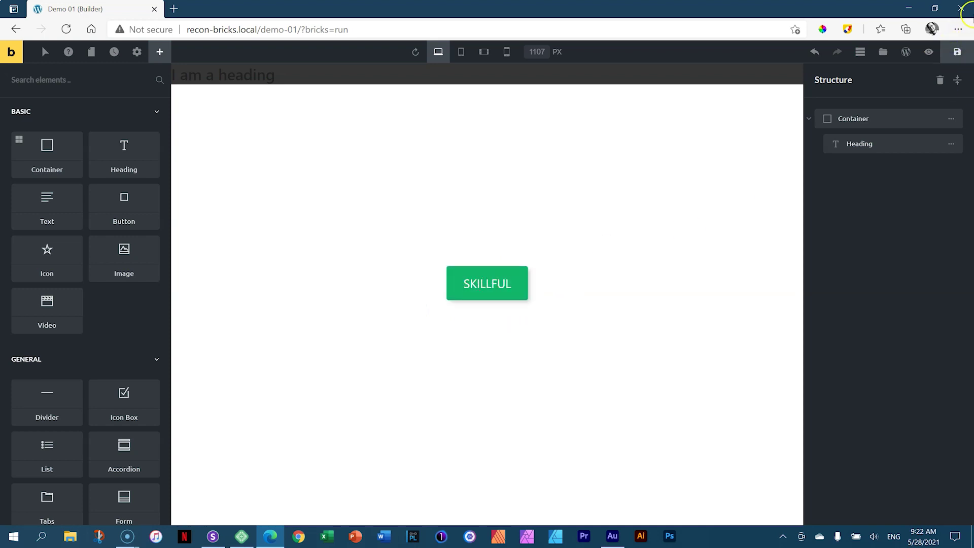
left_click(956, 51)
key("ctrl+s")
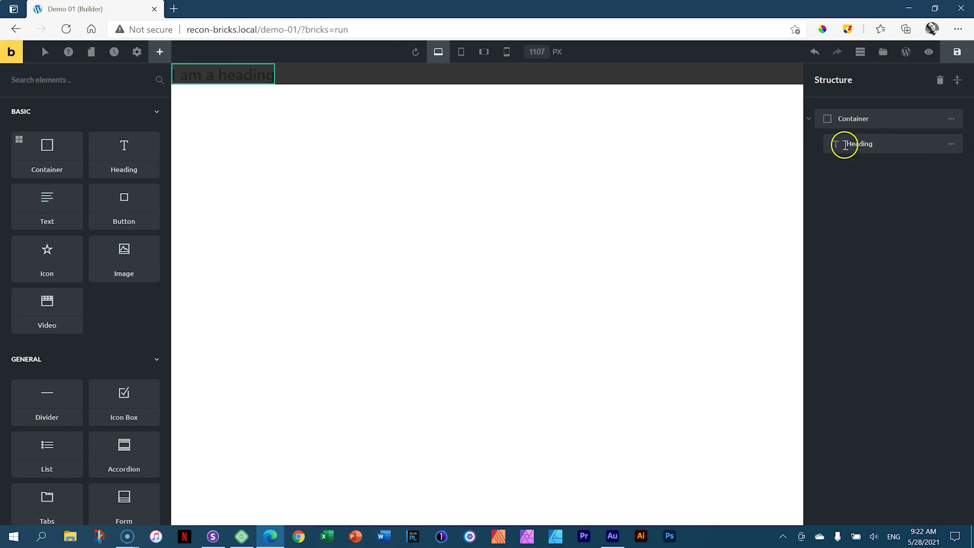
- Collapse and expand the container in the page structure, and set its item alignment to center
left_click(807, 118)
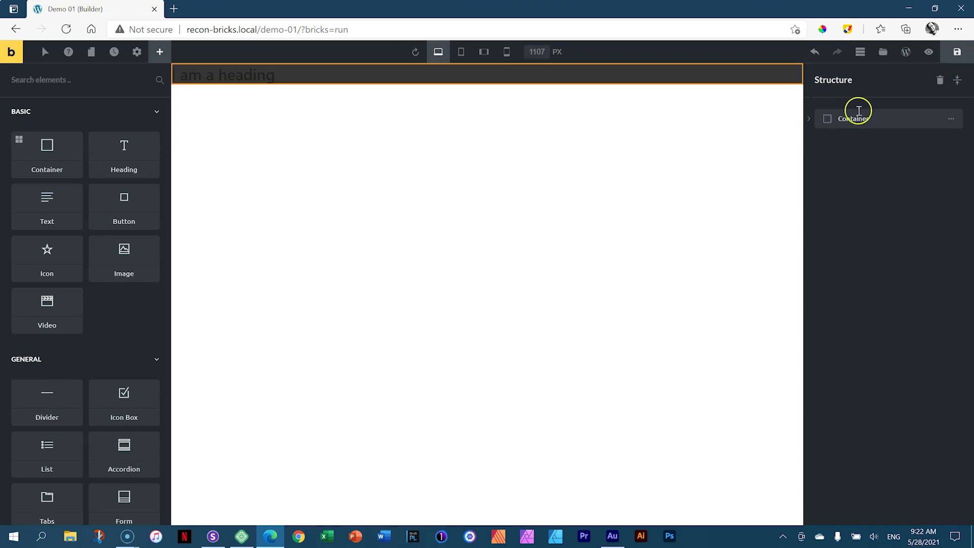
left_click(808, 120)
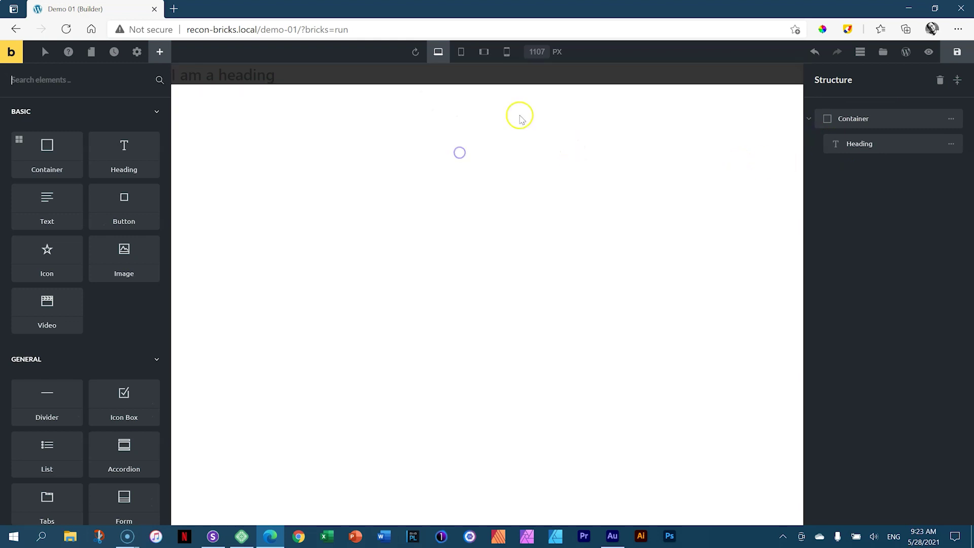
left_click(431, 74)
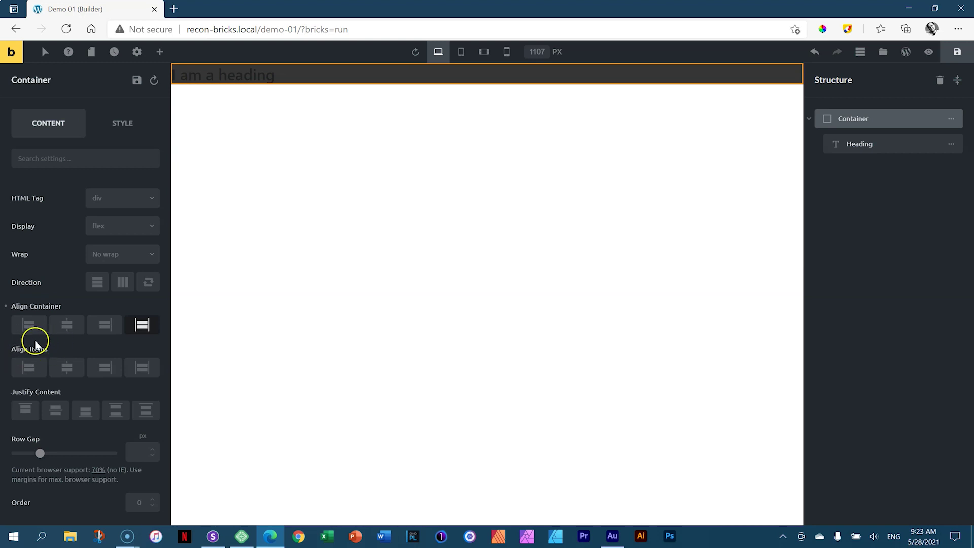
left_click(67, 367)
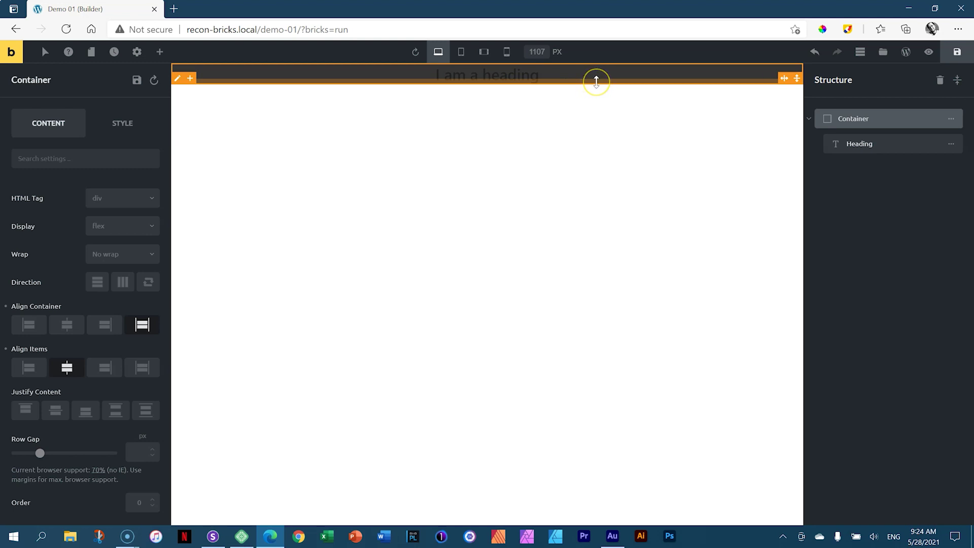
- Pad the container equally above and below its heading with opposite sides linked, enlarging the padding to about 120 px
left_click_drag(595, 82, 611, 98)
left_click_drag(800, 105, 752, 117)
left_click_drag(172, 113, 227, 118)
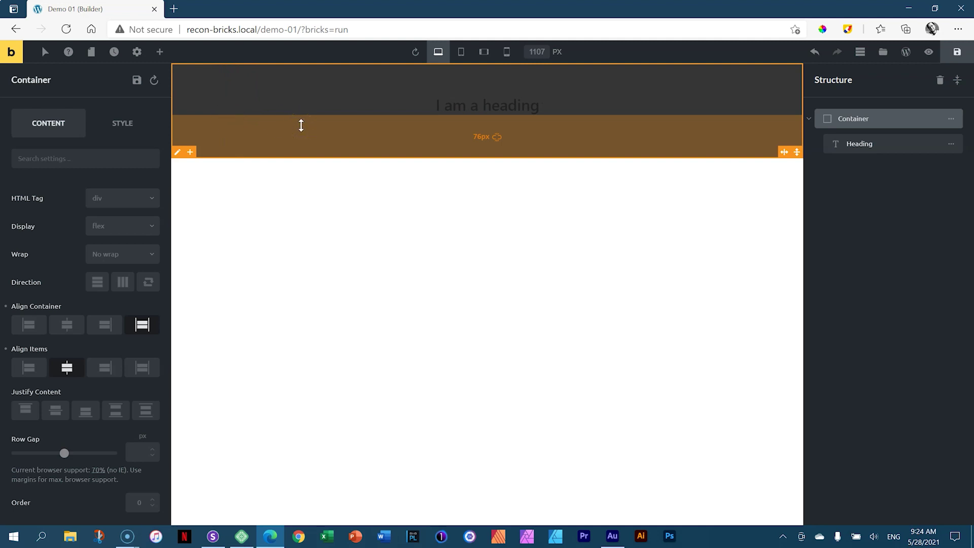
left_click_drag(567, 135, 593, 137)
left_click(496, 141)
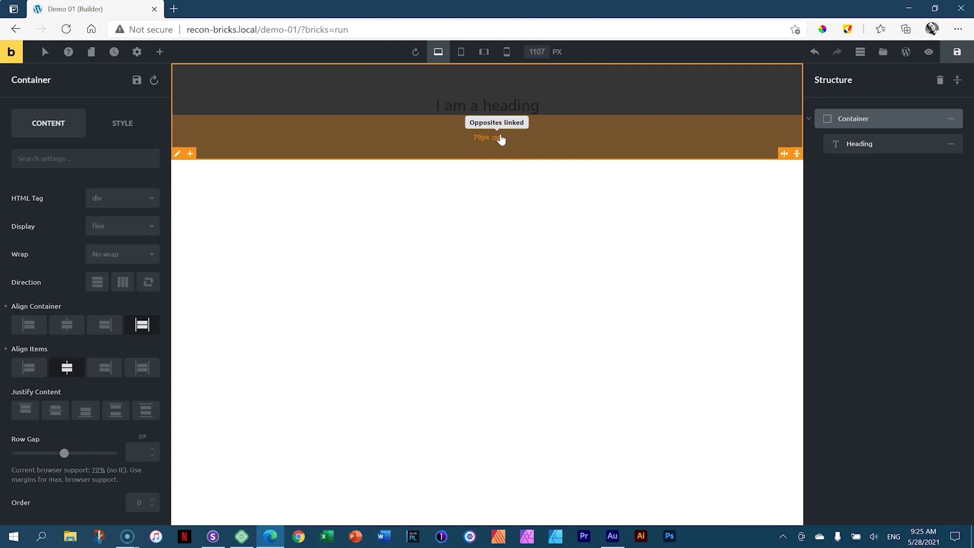
left_click(558, 134)
left_click_drag(558, 134, 566, 158)
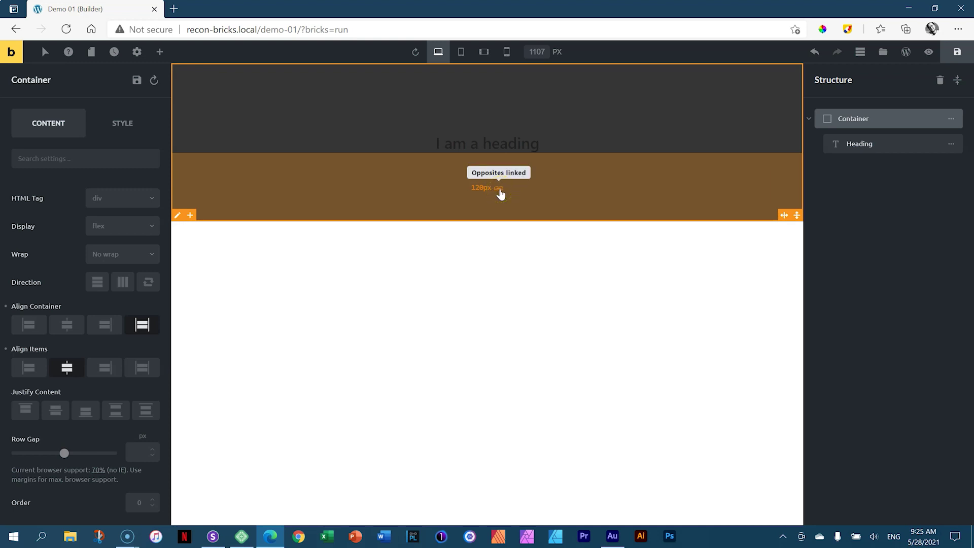
- Try the padding link modes on the container, ending with opposites linked at 104 px vertical and 124 px horizontal padding
left_click(490, 177)
left_click_drag(505, 179, 557, 169)
left_click(497, 166)
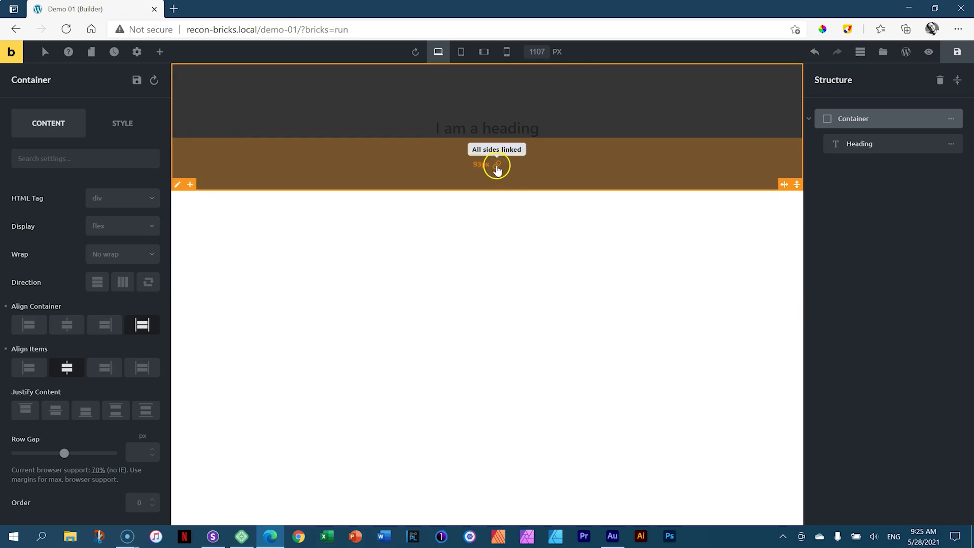
left_click(496, 167)
left_click(496, 168)
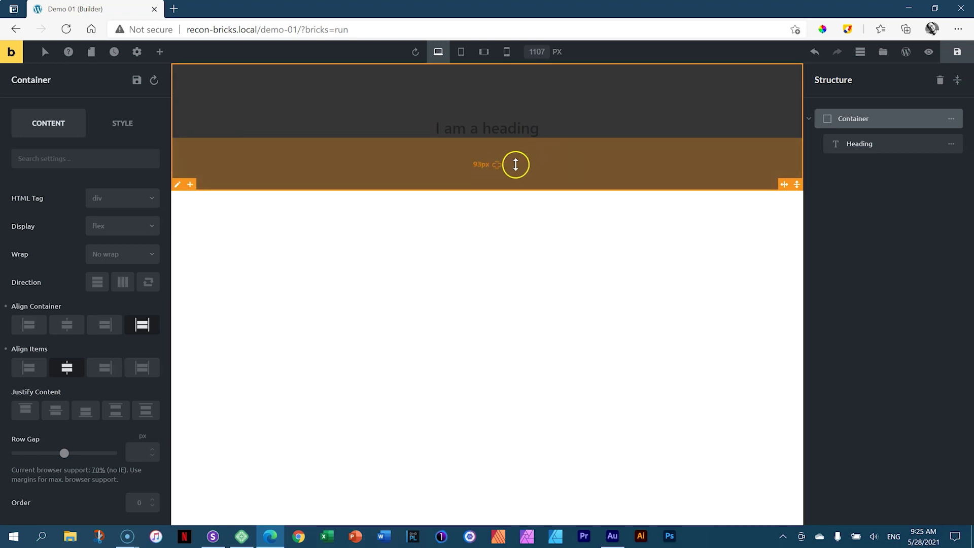
left_click(495, 166)
mouse_move(538, 167)
left_mouse_down()
mouse_move(541, 190)
mouse_move(544, 167)
left_mouse_up()
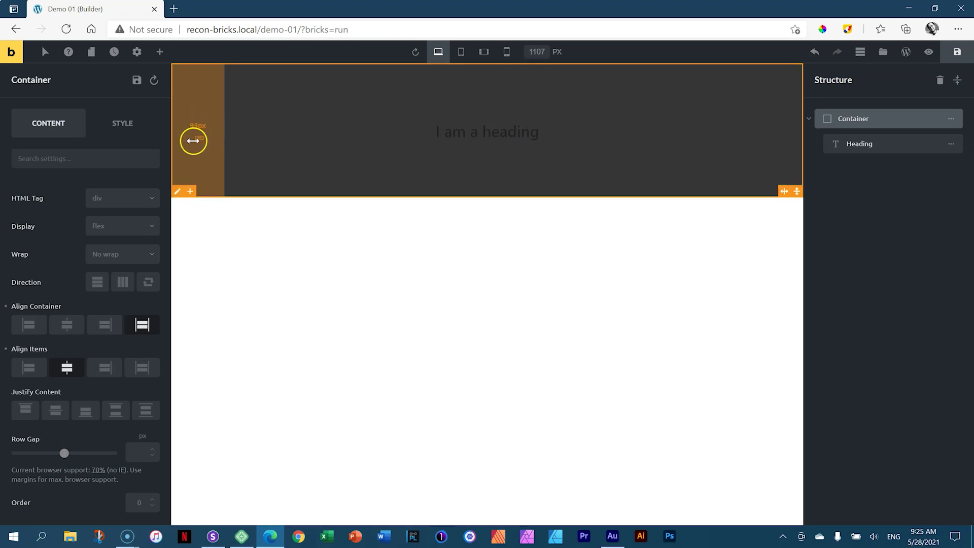
mouse_move(217, 130)
left_mouse_down()
mouse_move(271, 130)
mouse_move(206, 132)
mouse_move(236, 132)
left_mouse_up()
left_click_drag(513, 172, 556, 176)
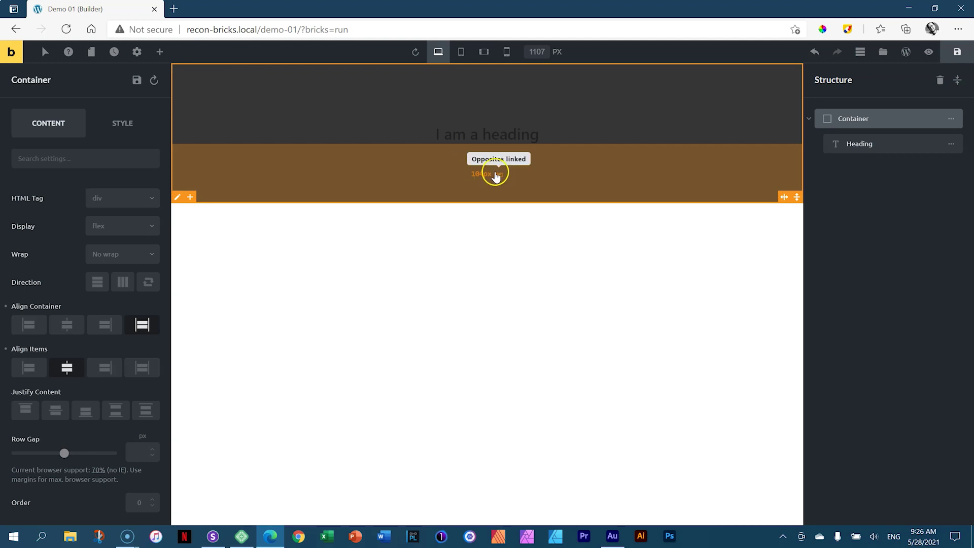
- Link all four sides of the container's padding in its layout style settings, making them 104 px
left_click(141, 135)
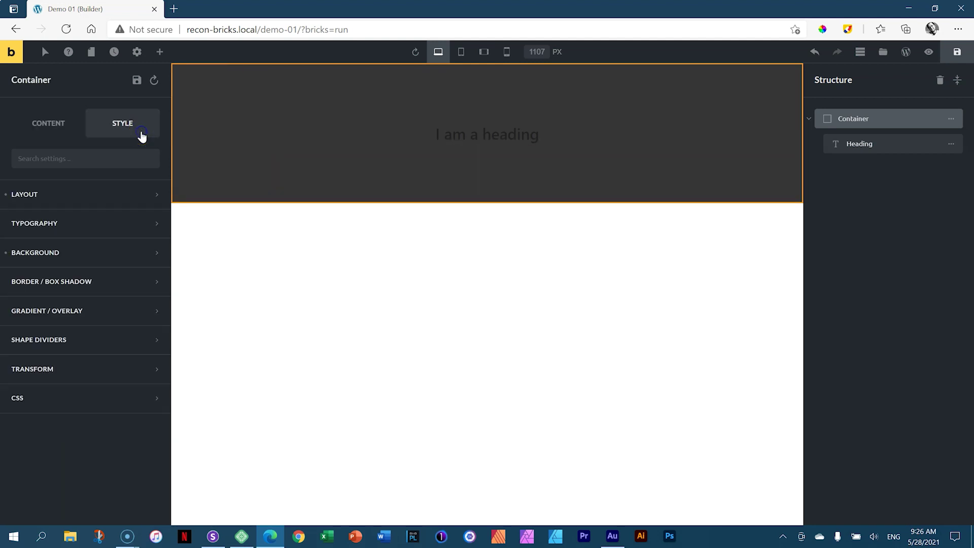
left_click(36, 196)
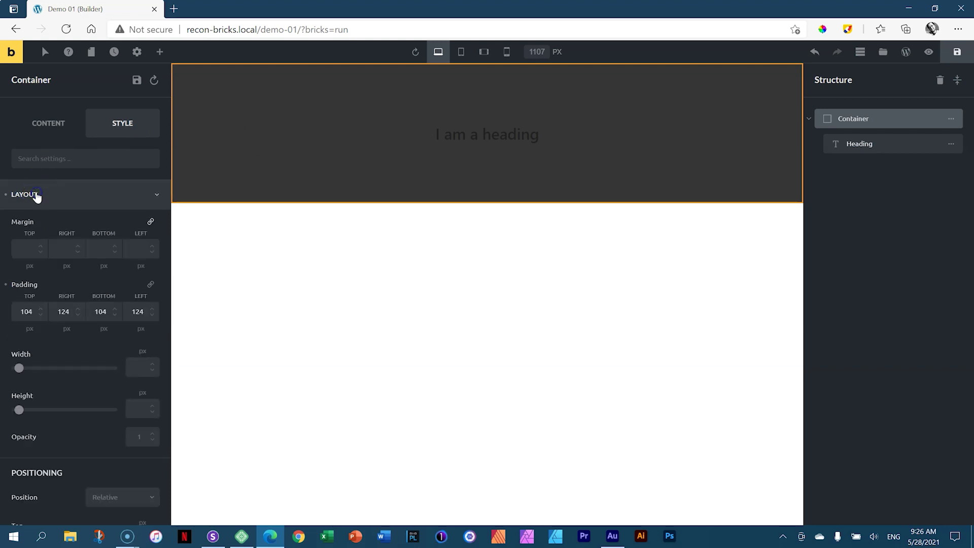
left_click(151, 285)
left_click(153, 288)
left_click(152, 201)
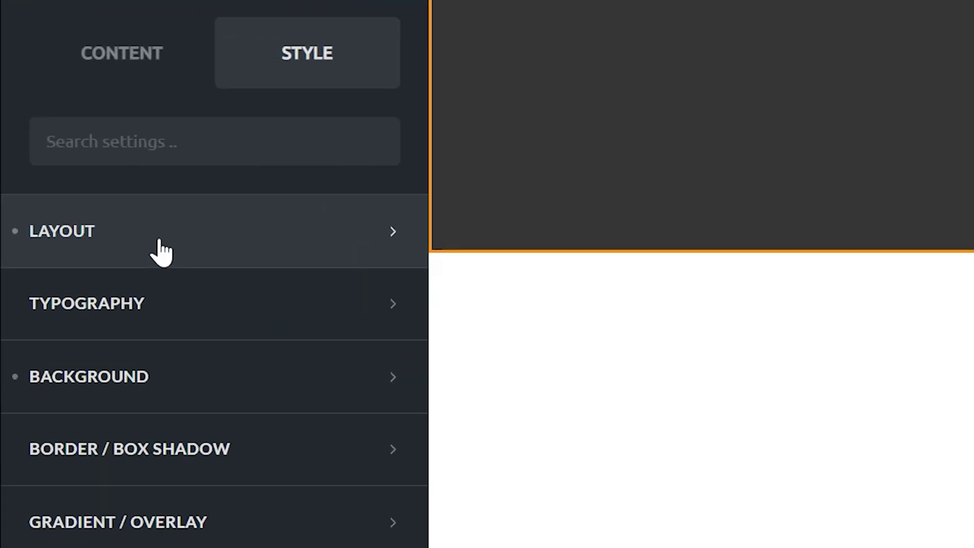
- Review the container's layout style settings and clear its padding values
left_click(17, 247)
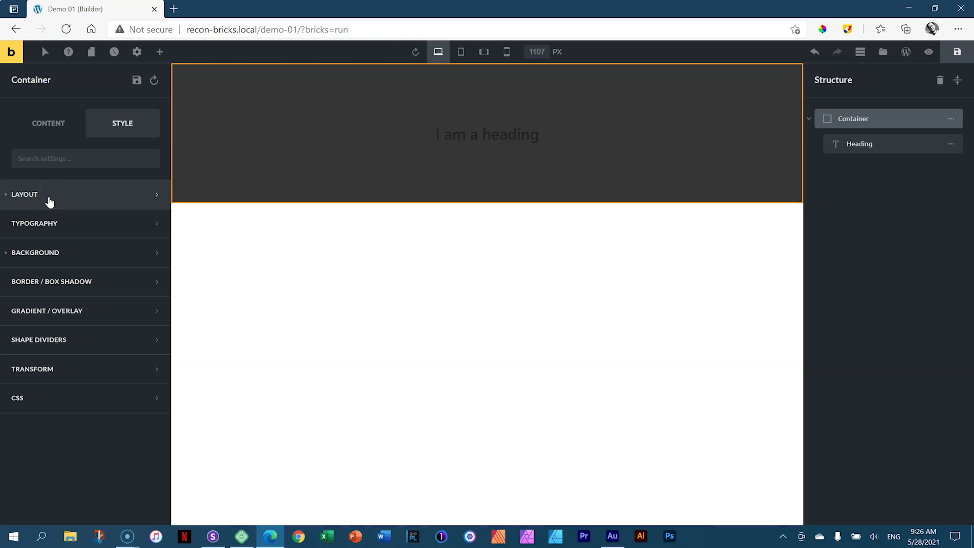
left_click(49, 200)
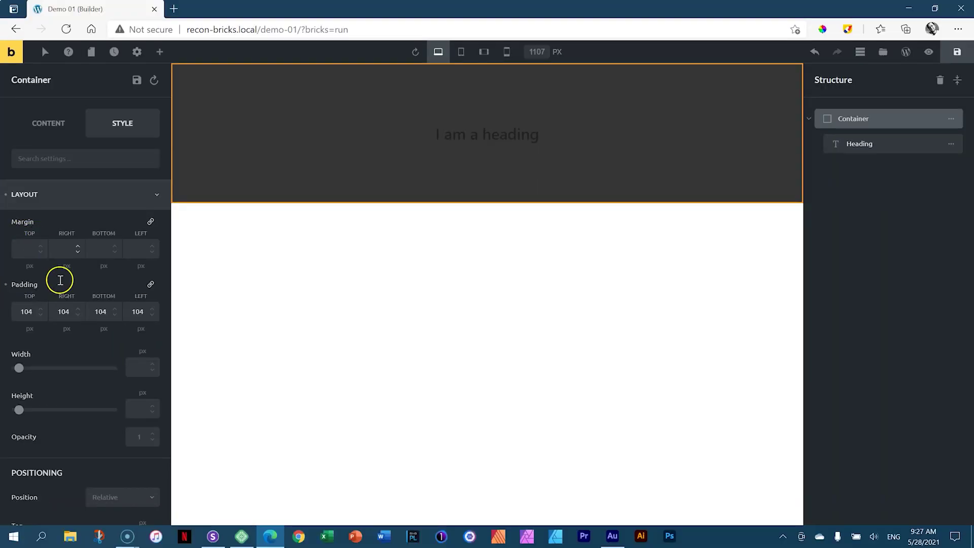
scroll(39, 345, "down", 5)
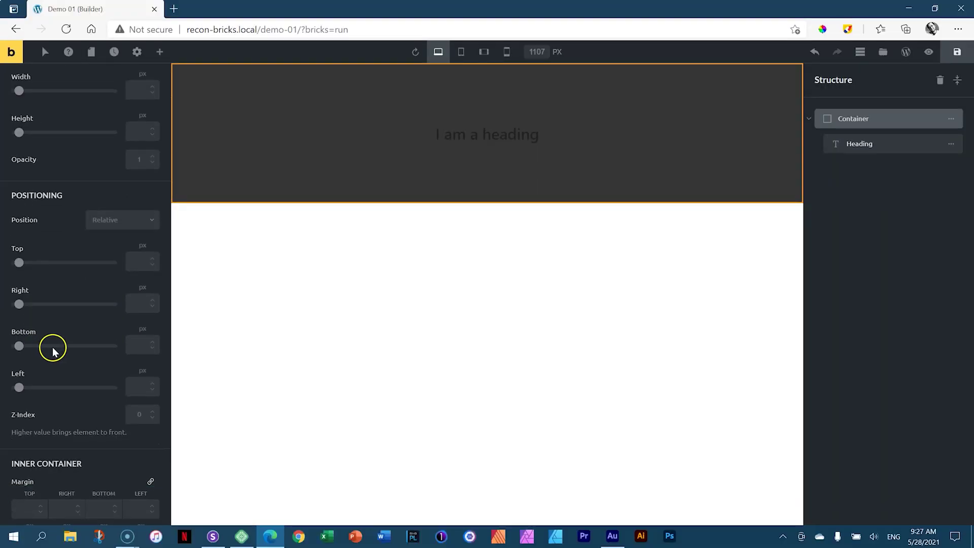
scroll(55, 349, "up", 5)
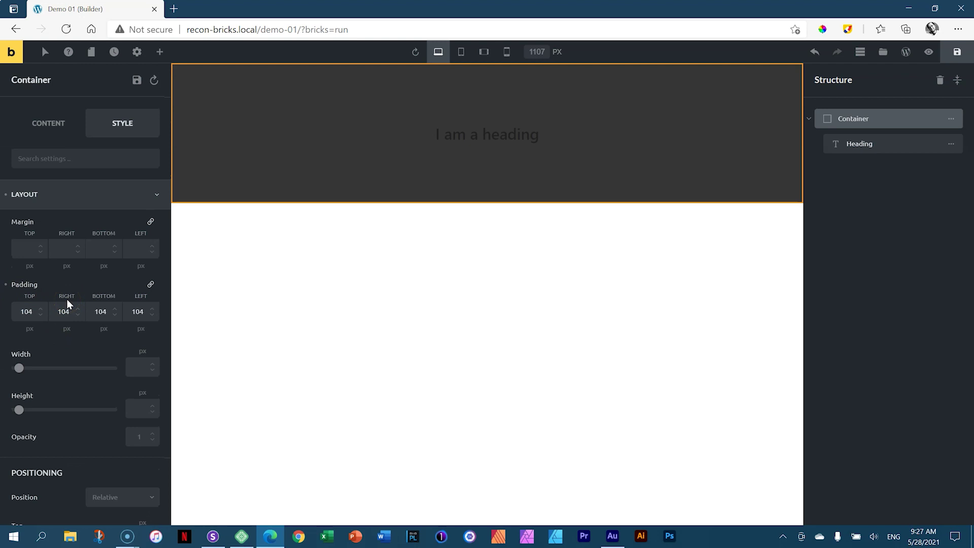
left_click(6, 287)
left_click(6, 287)
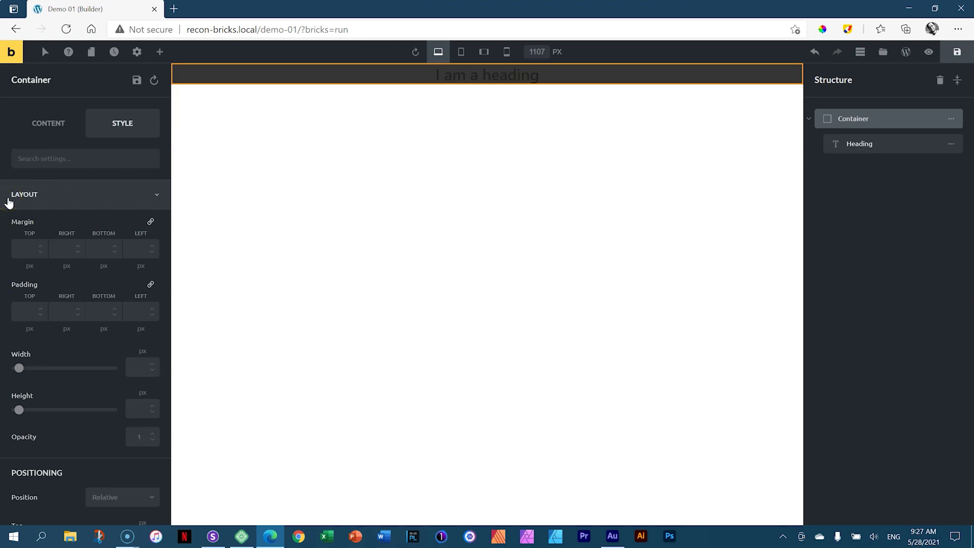
left_click(156, 201)
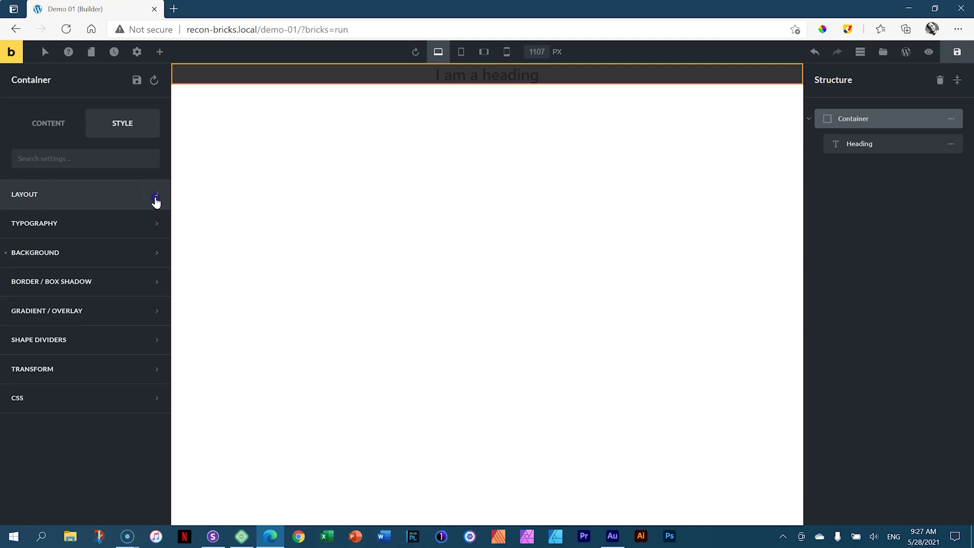
- Clear the container's background color and reapply it as #363636, saving that color in the Default palette
left_click(36, 255)
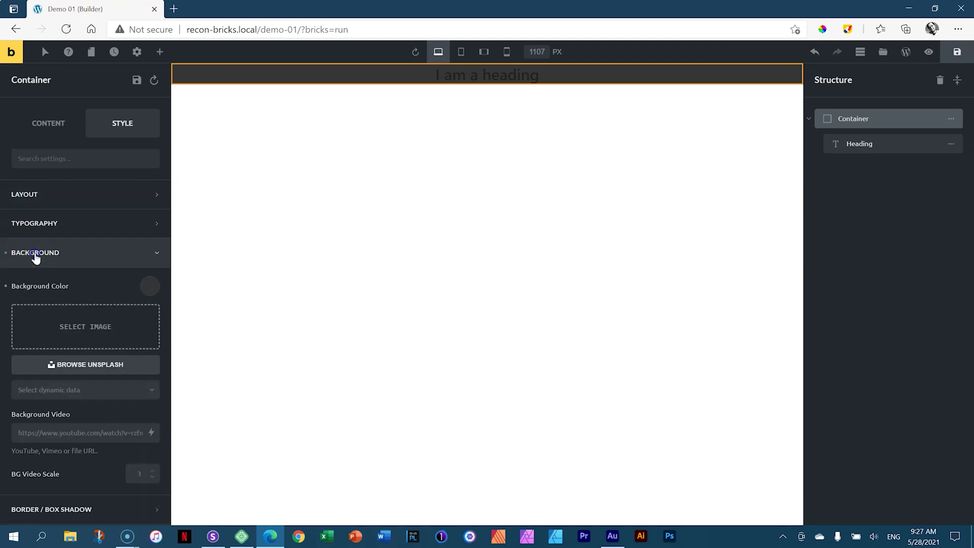
left_click(5, 287)
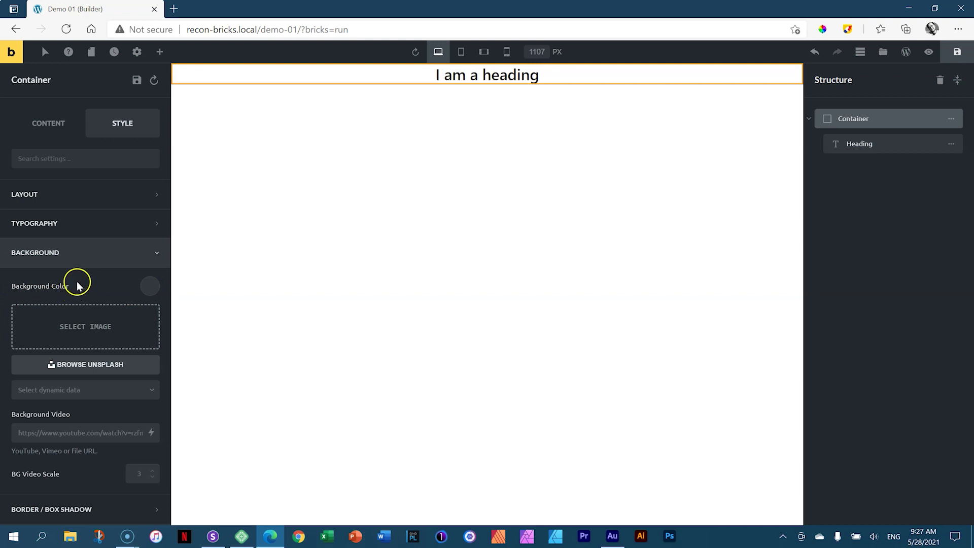
left_click(152, 289)
scroll(91, 344, "down", 2)
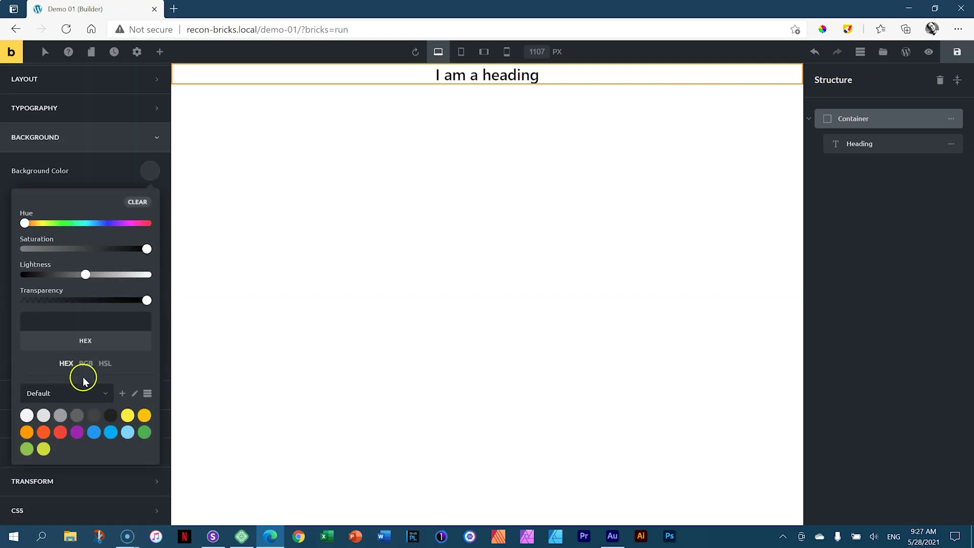
left_click(73, 339)
type("363636")
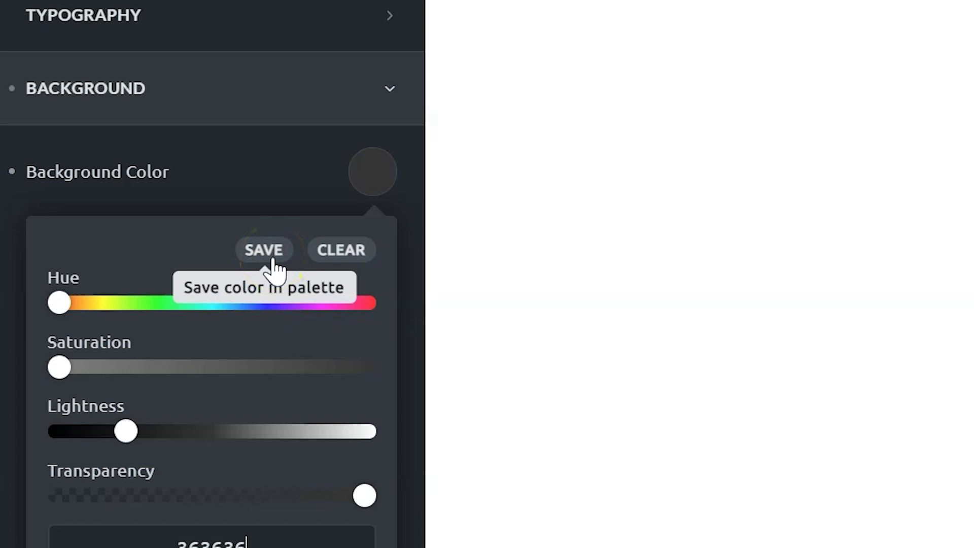
left_click(107, 202)
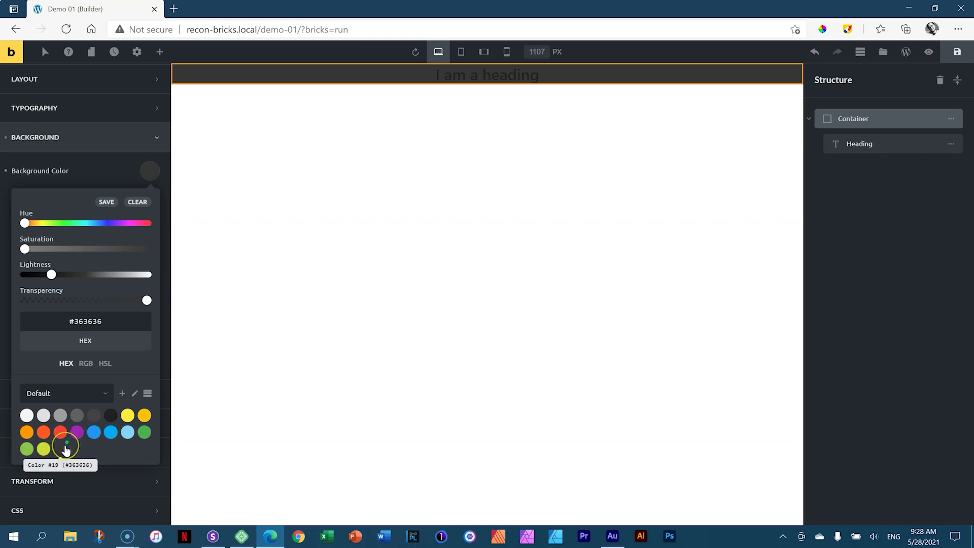
- Give the container about 100 px of linked padding above and below its heading, and pad its left and right sides too
left_click(122, 171)
left_click(139, 137)
left_click(329, 114)
left_click_drag(309, 76, 304, 138)
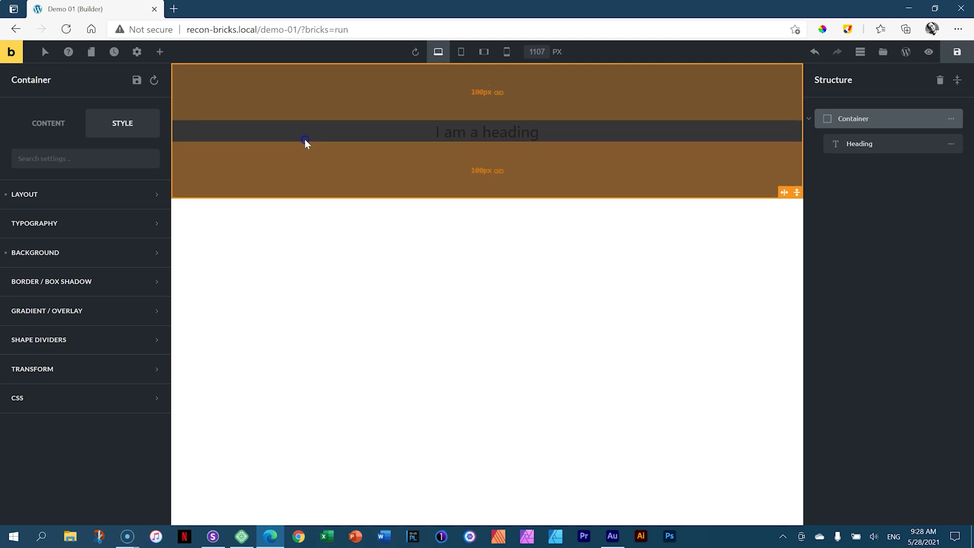
left_click(236, 140)
left_click_drag(171, 136, 228, 142)
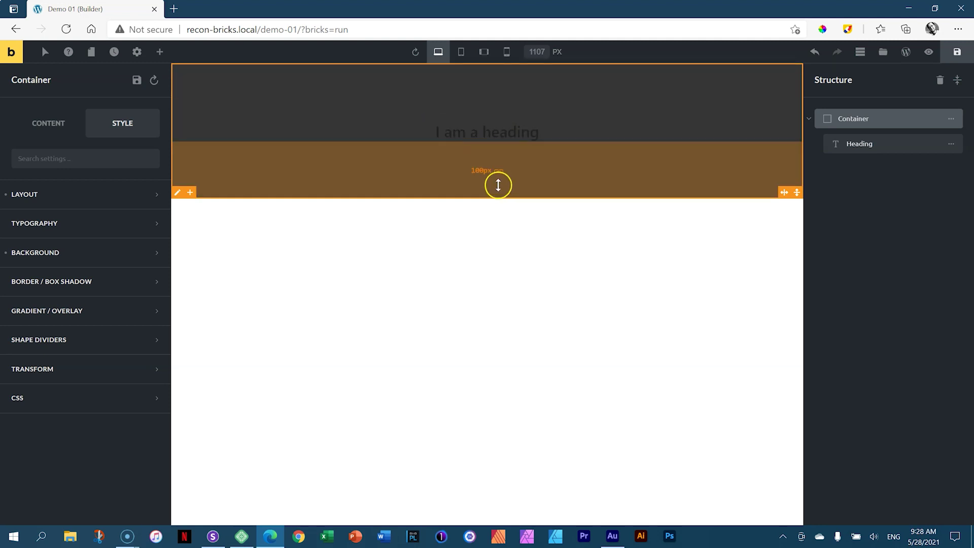
- Select the heading inside the container and replace its text with "Lorem Ipsum"
left_click(495, 133)
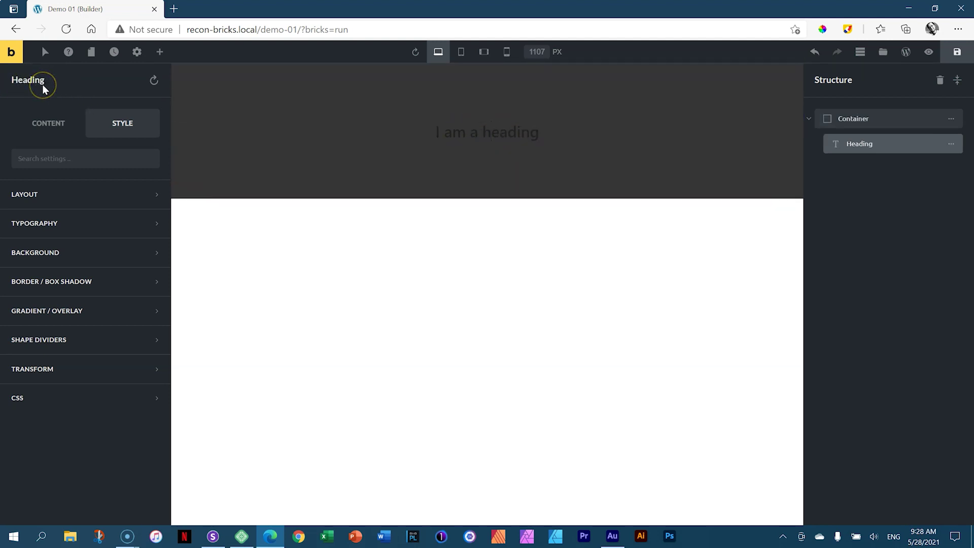
left_click(34, 126)
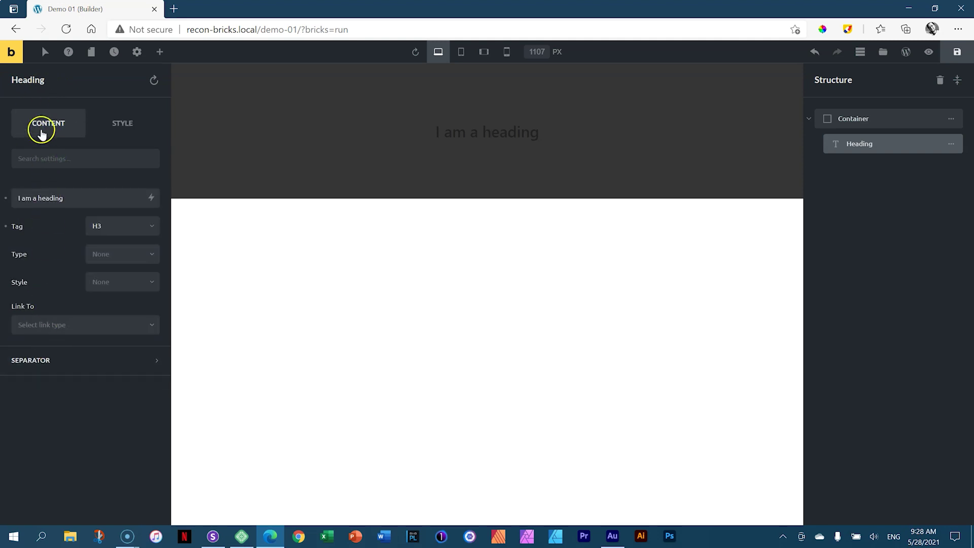
left_click(121, 121)
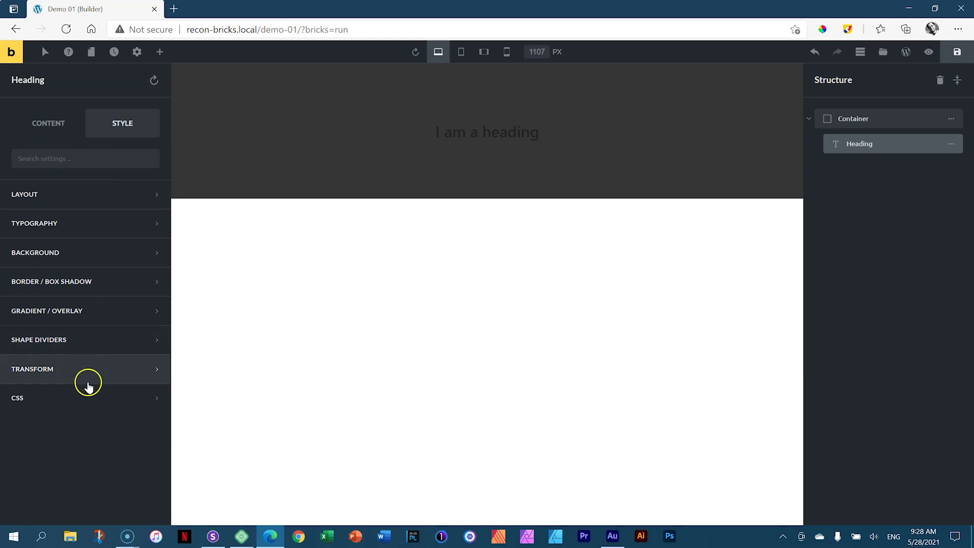
left_click(48, 130)
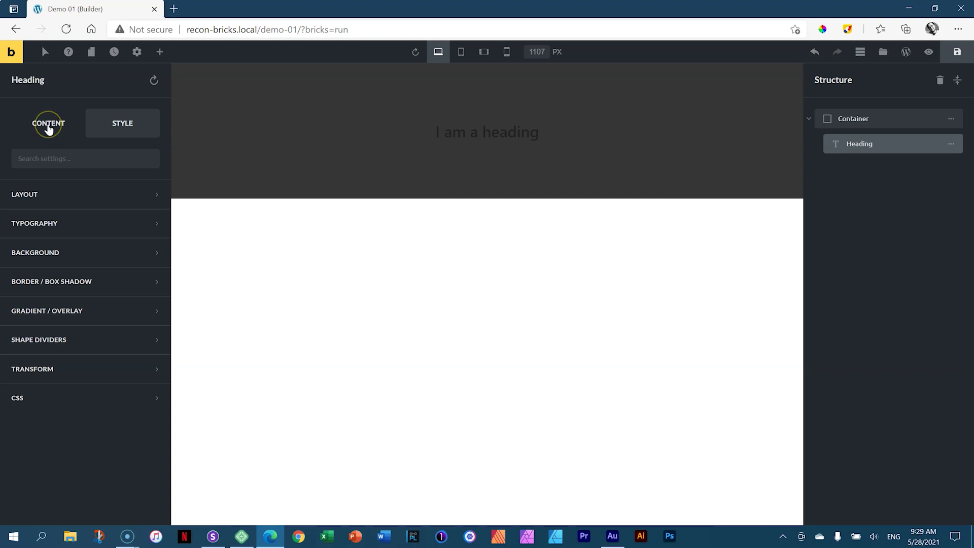
left_click(48, 130)
left_click(56, 199)
left_click(481, 132)
double_click(482, 133)
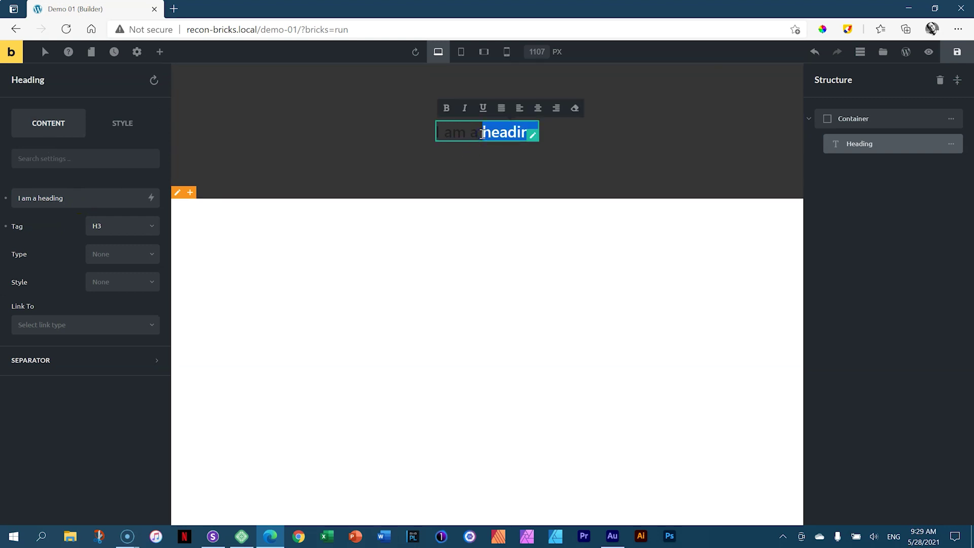
triple_click(481, 133)
type("Lorem Ipsum")
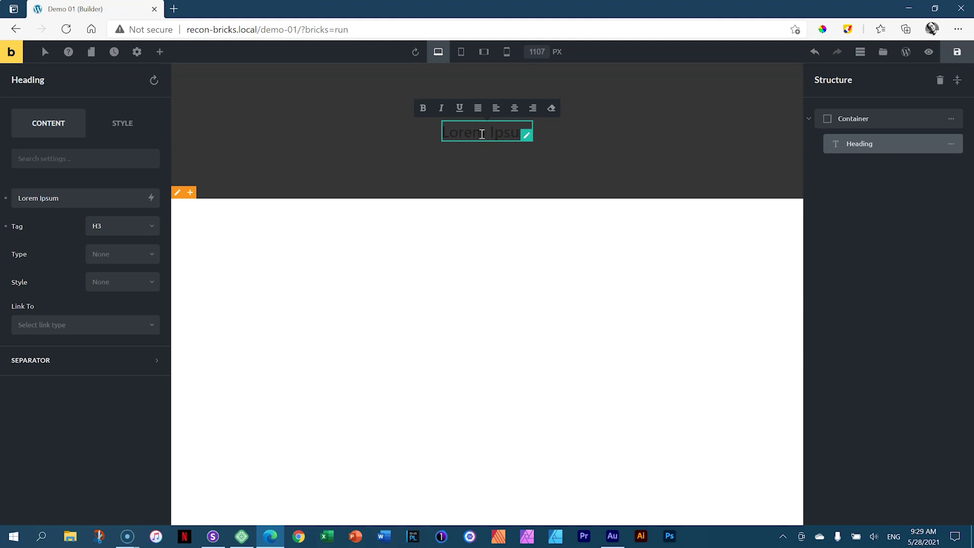
left_click(503, 135)
- Set the heading's text color to the palette's off-white #f5f5f5 in its typography settings
left_click(108, 132)
left_click(10, 199)
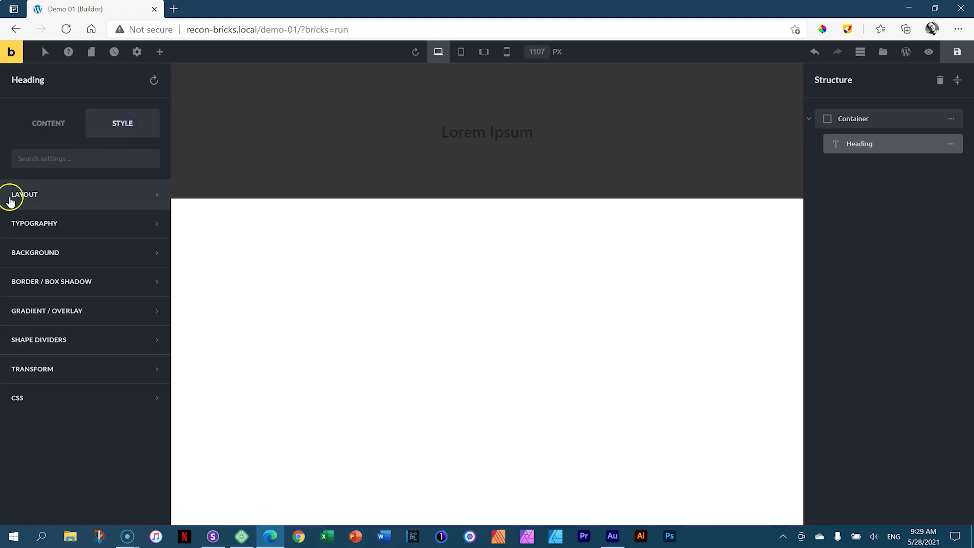
left_click(32, 228)
scroll(135, 208, "down", 7)
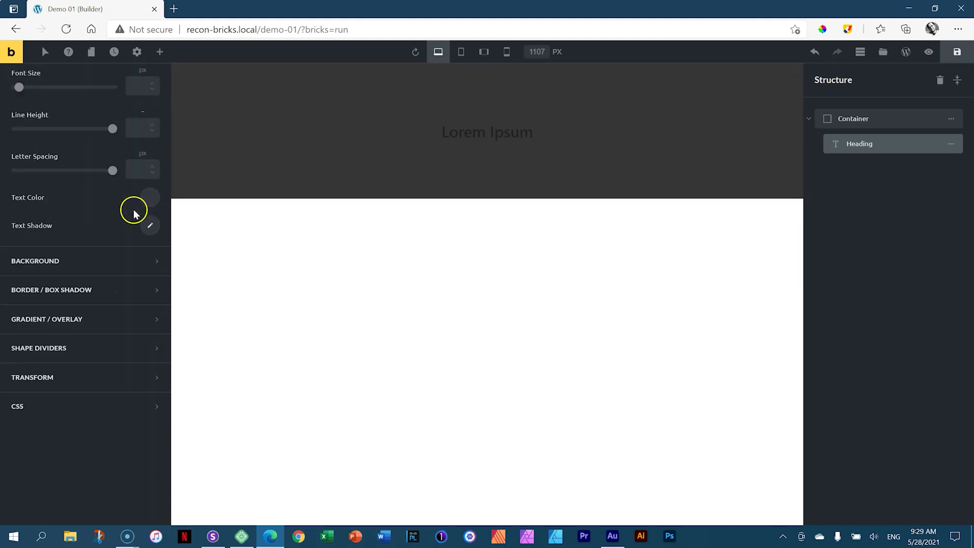
left_click(150, 187)
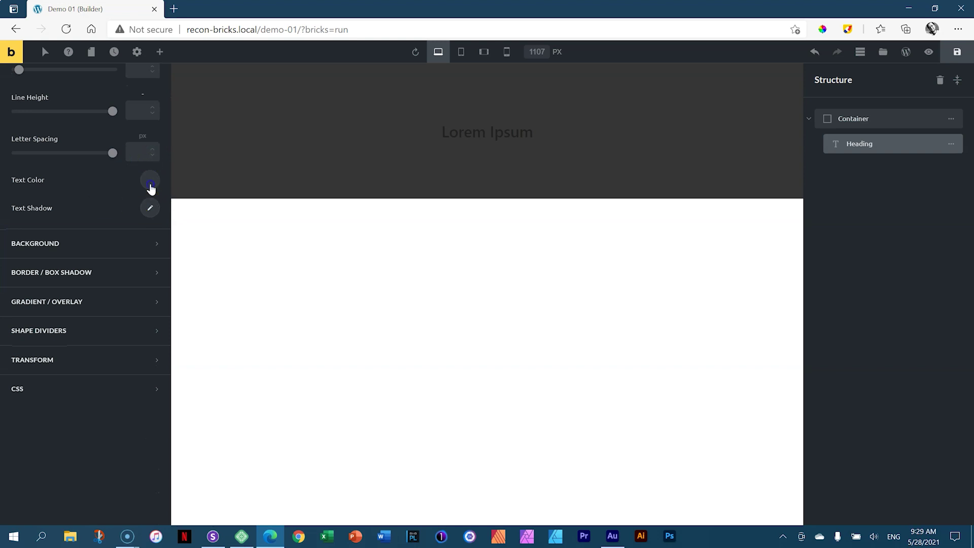
left_click(26, 425)
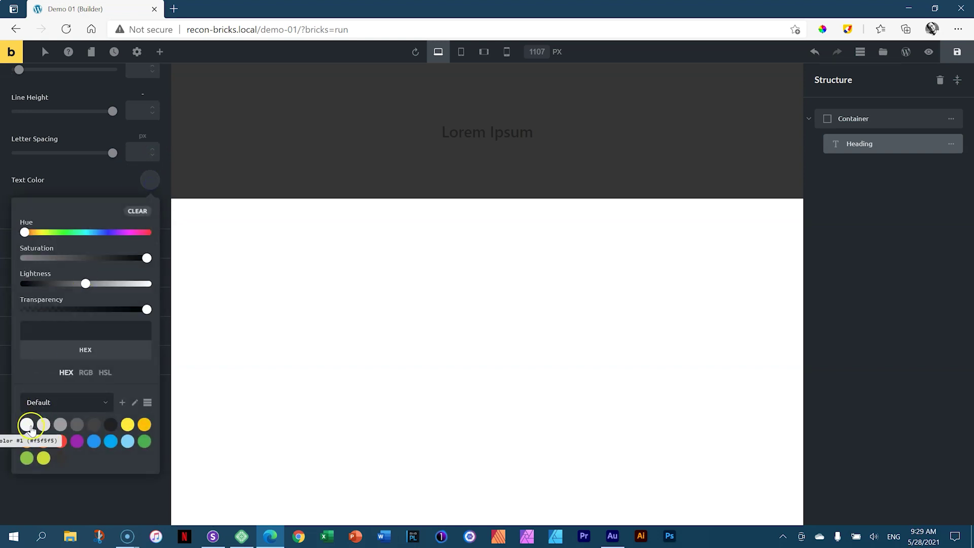
left_click(26, 425)
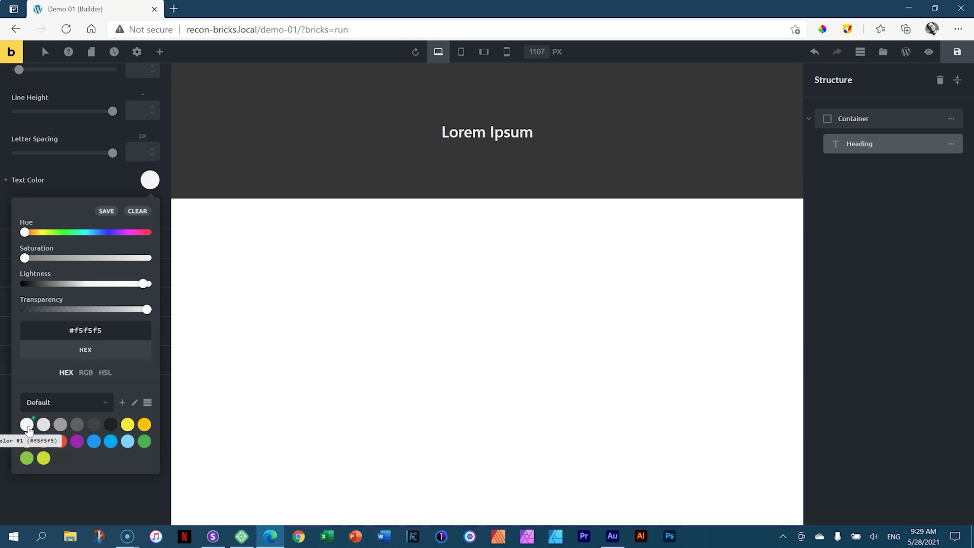
left_click(127, 404)
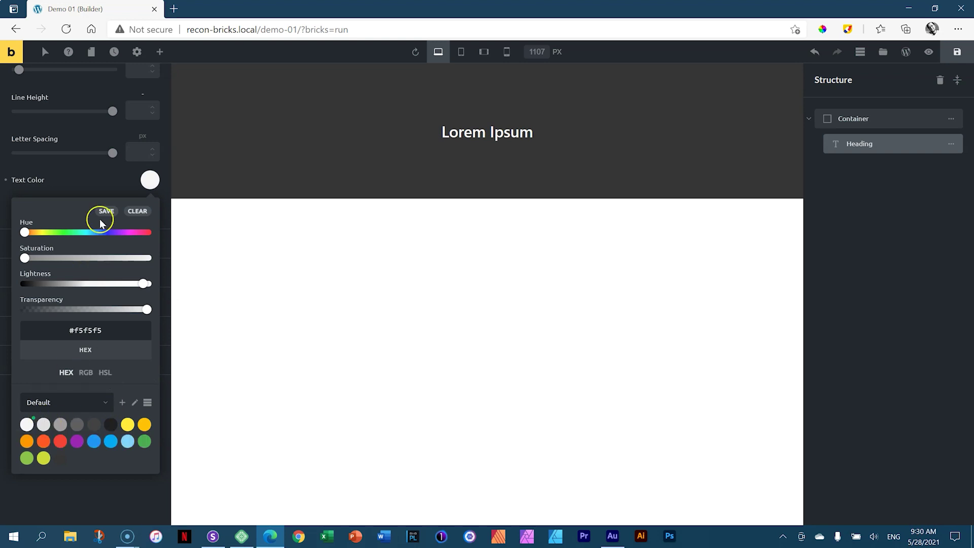
- Set the heading's font family to Poppins with a font weight of 500
left_click(150, 180)
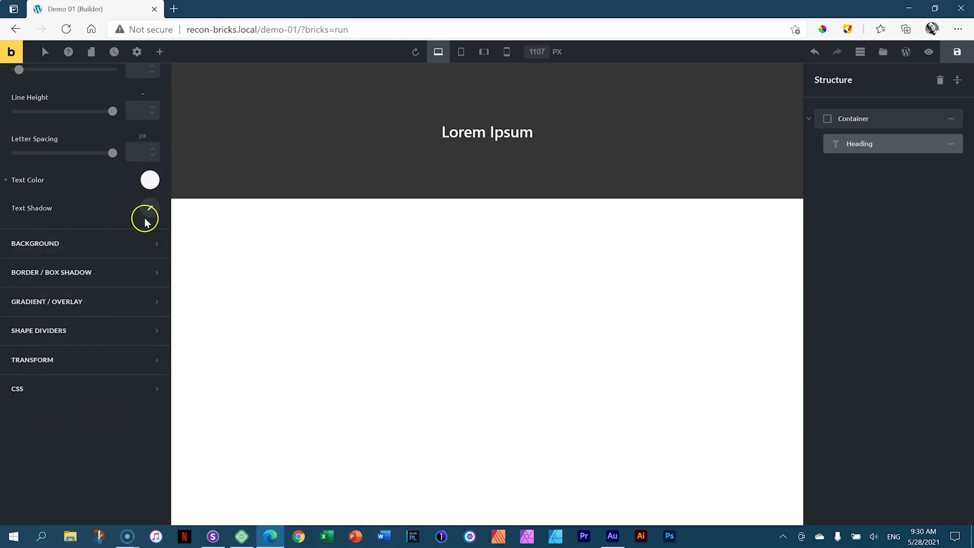
scroll(145, 261, "up", 5)
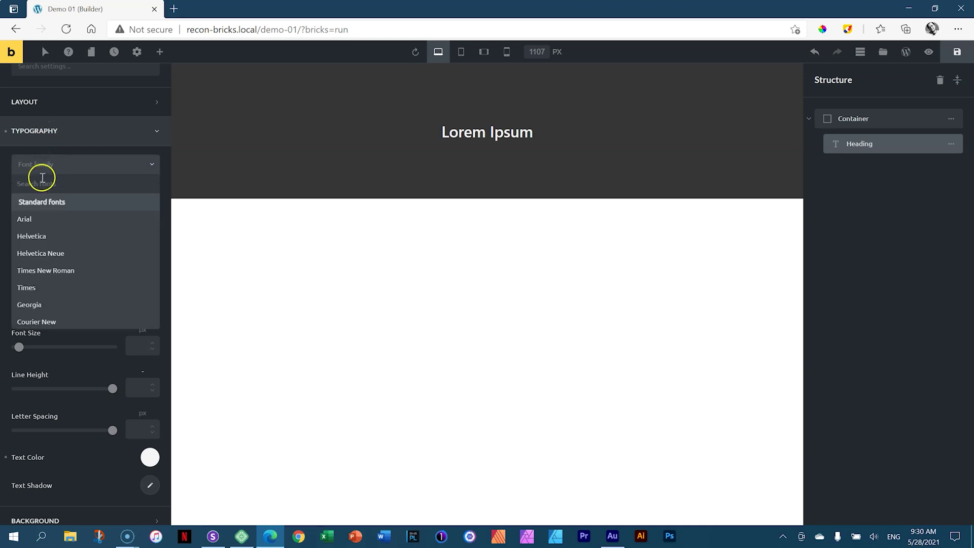
type("popp")
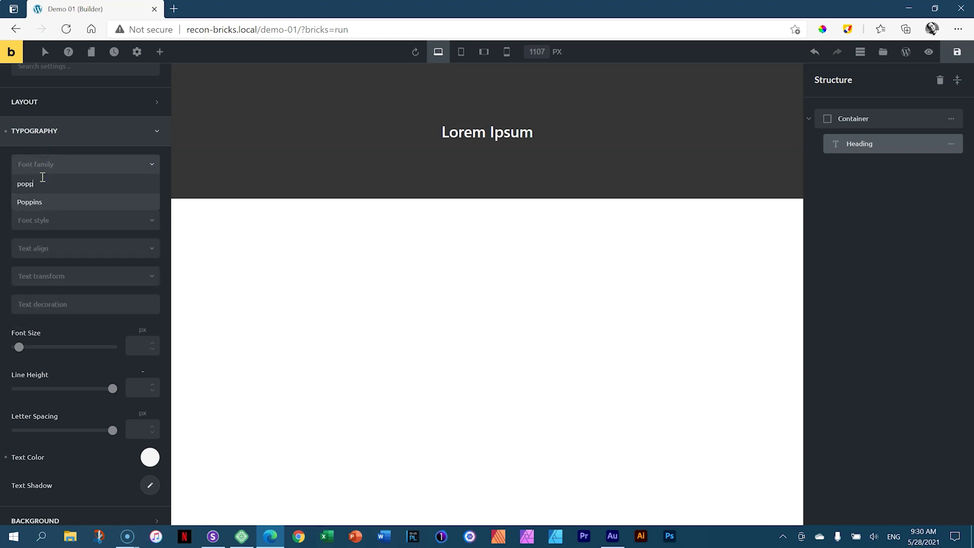
type("ins")
left_click(37, 175)
left_click(30, 202)
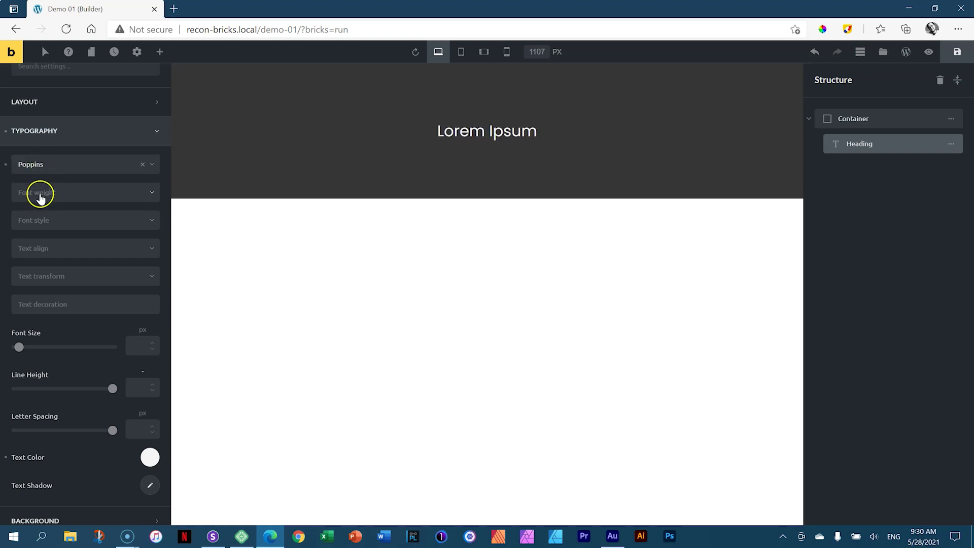
left_click(39, 193)
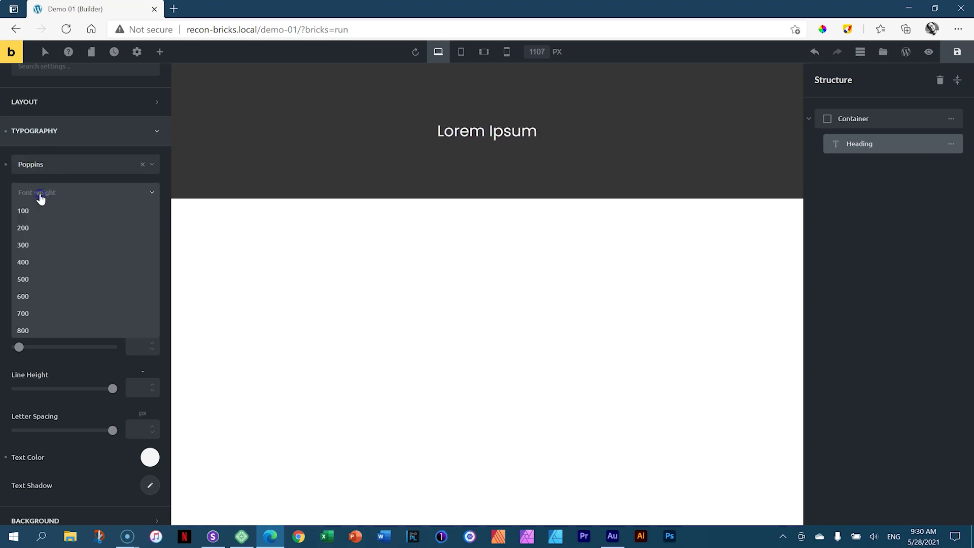
left_click(34, 280)
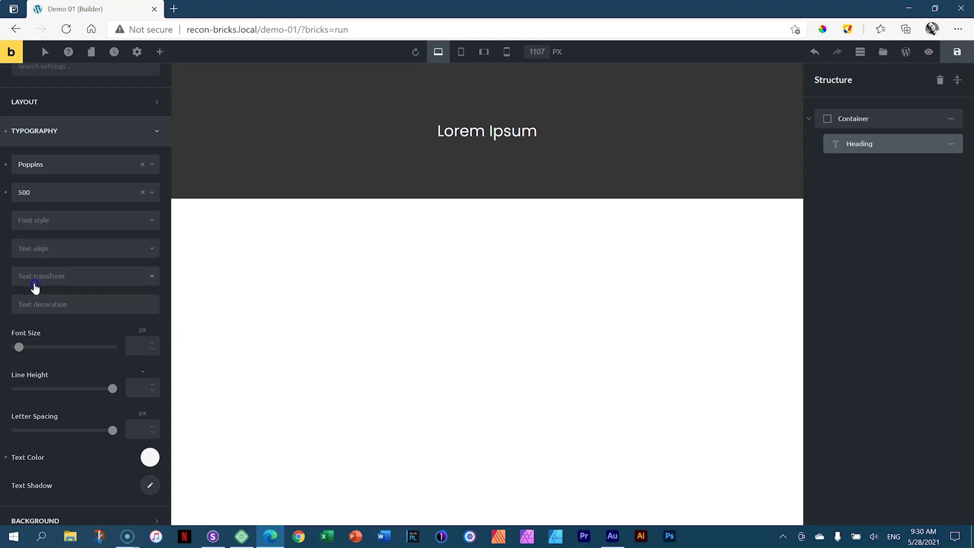
- Check the heading's font style options without choosing one, and set its text transform to Uppercase
left_click(45, 223)
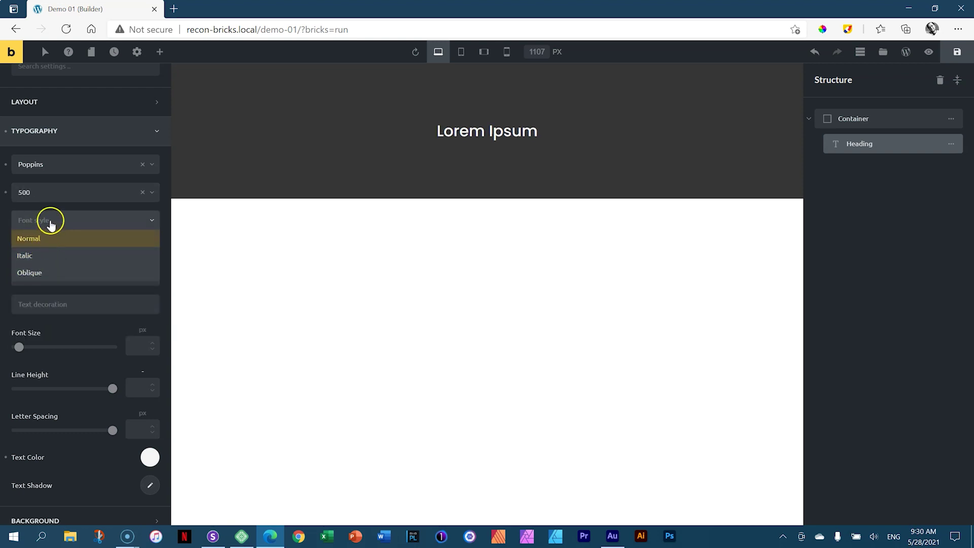
left_click(50, 221)
left_click(44, 249)
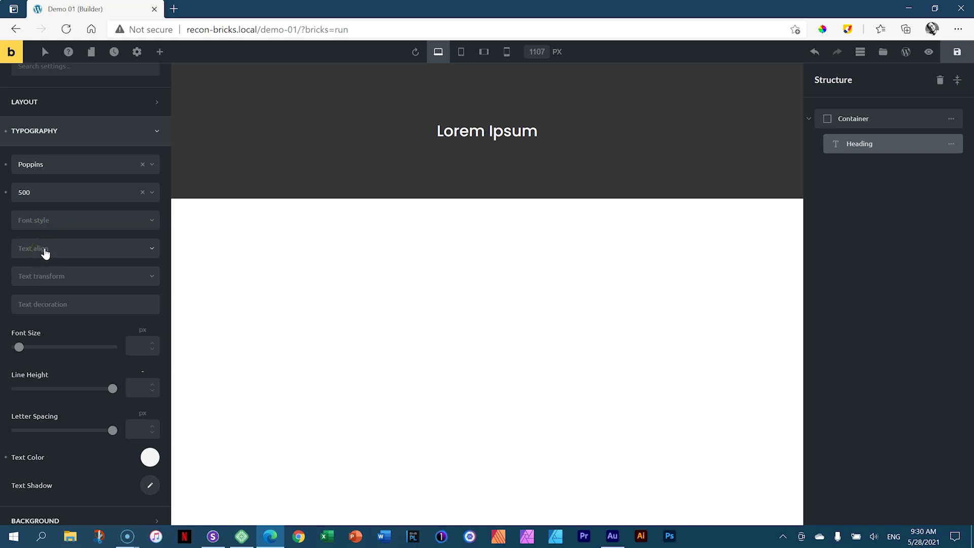
left_click(39, 276)
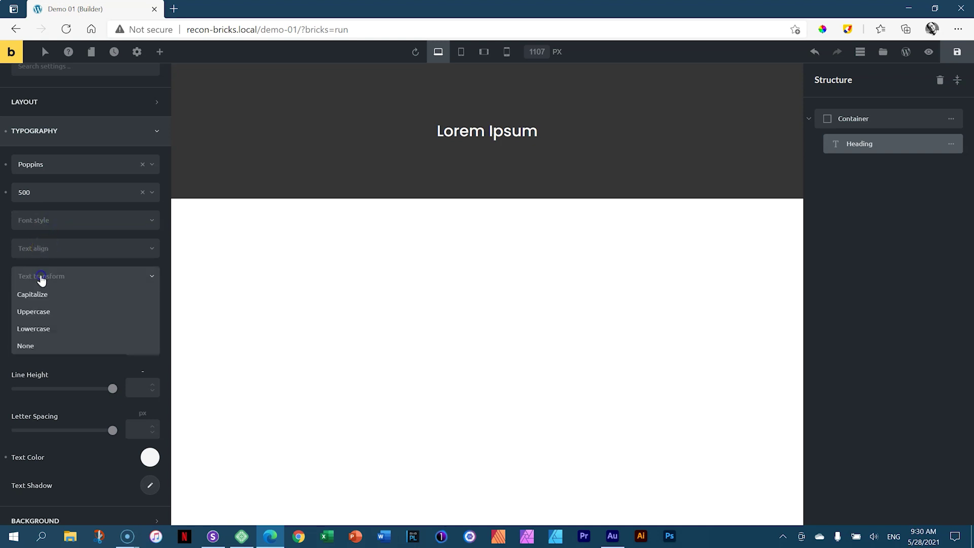
left_click(41, 311)
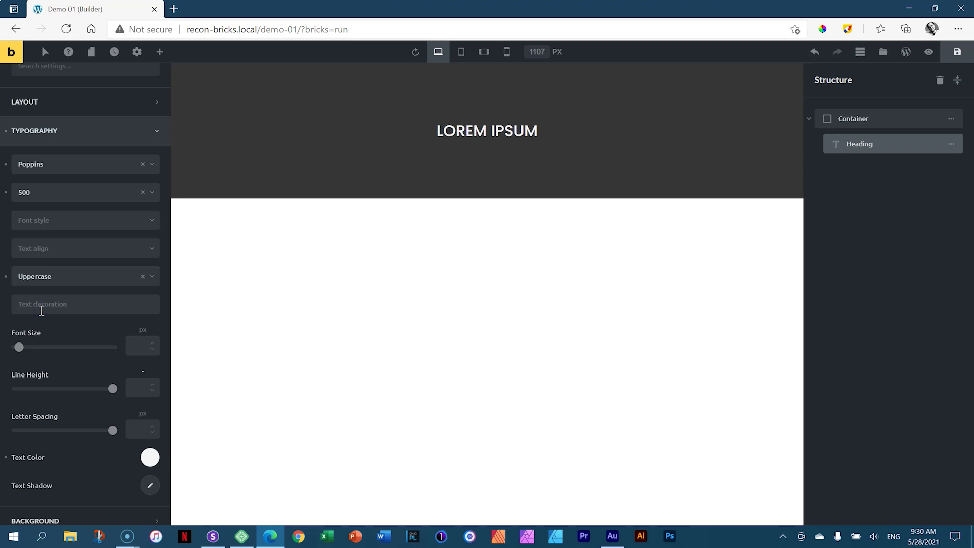
- Try font sizes of 20, 30 and 67 px on the heading
left_click(134, 345)
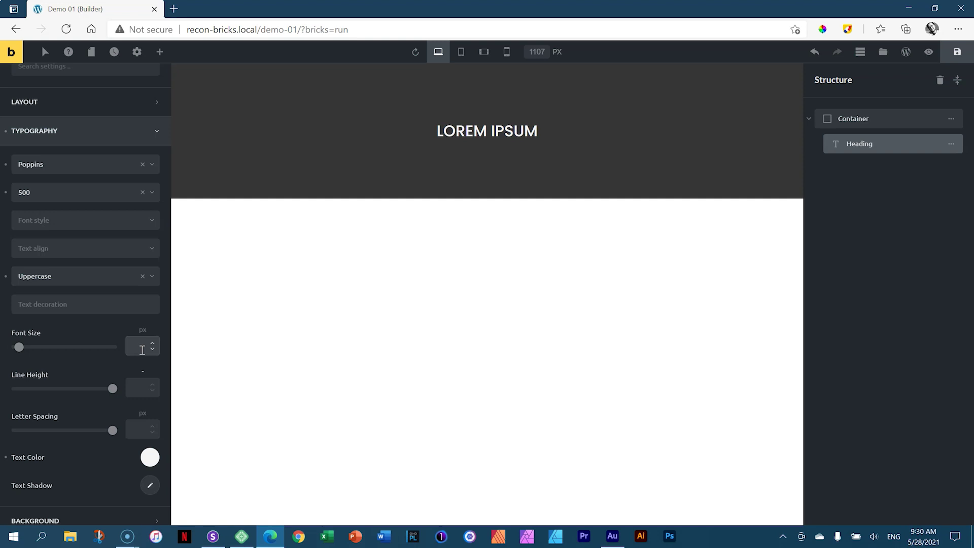
type("28")
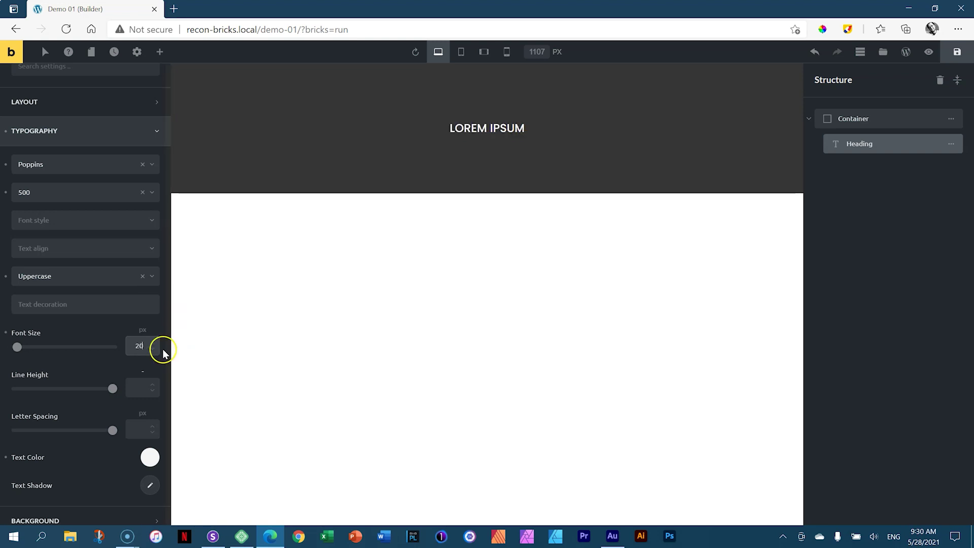
left_click(153, 345)
left_click(153, 346)
left_click(153, 345)
left_click(153, 345)
left_click(152, 346)
left_click(152, 345)
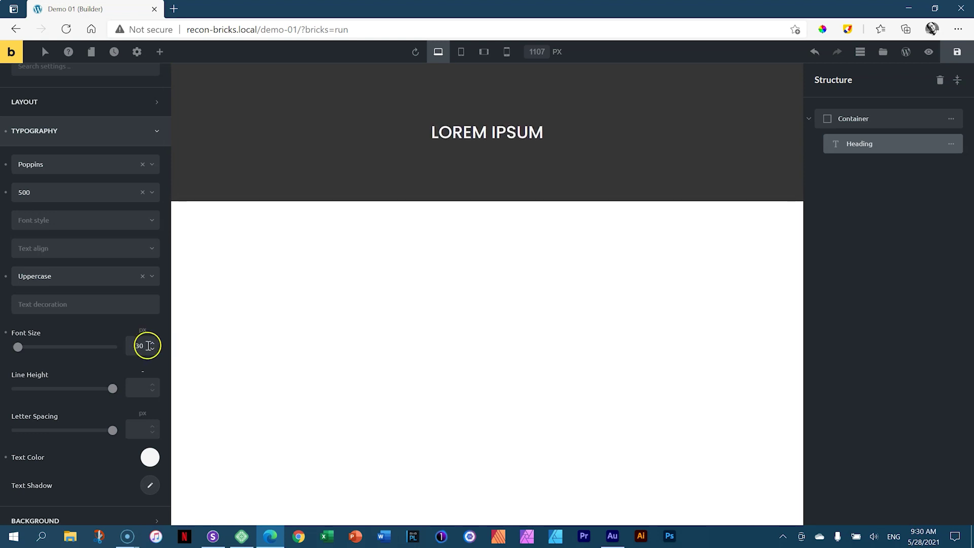
double_click(146, 346)
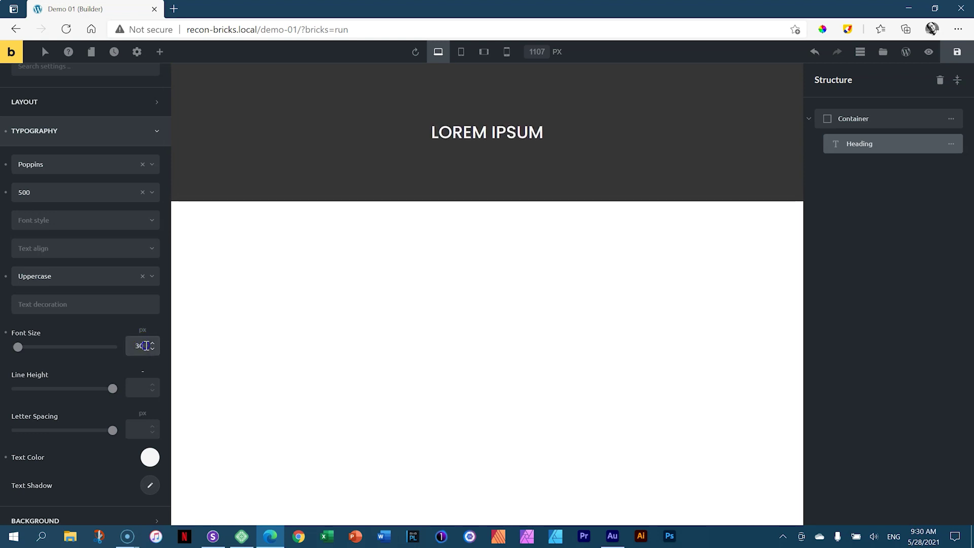
type("67")
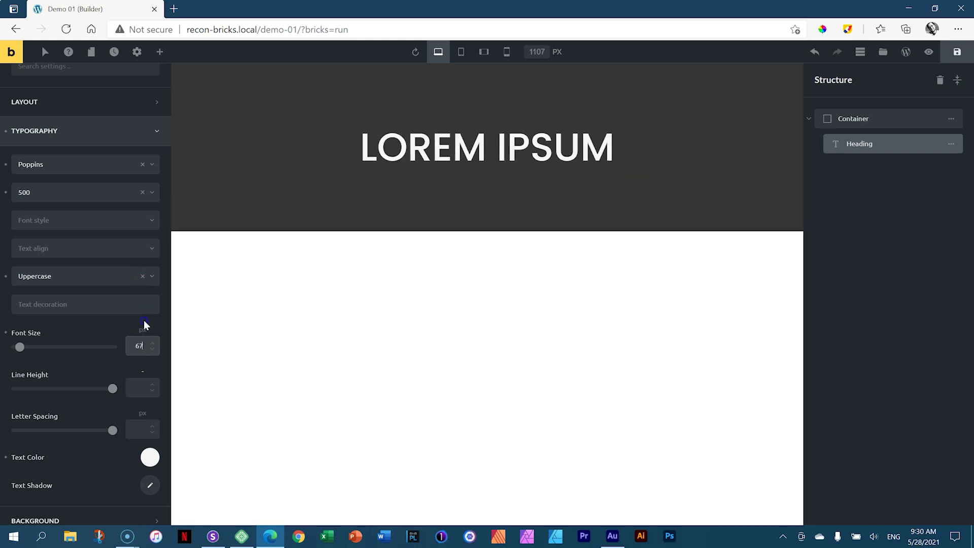
- Try font sizes of 39, 18 and 20 px on the heading
key("BackSpace")
key("BackSpace")
type("39")
key("BackSpace")
key("BackSpace")
type("18")
key("BackSpace")
key("BackSpace")
type("20")
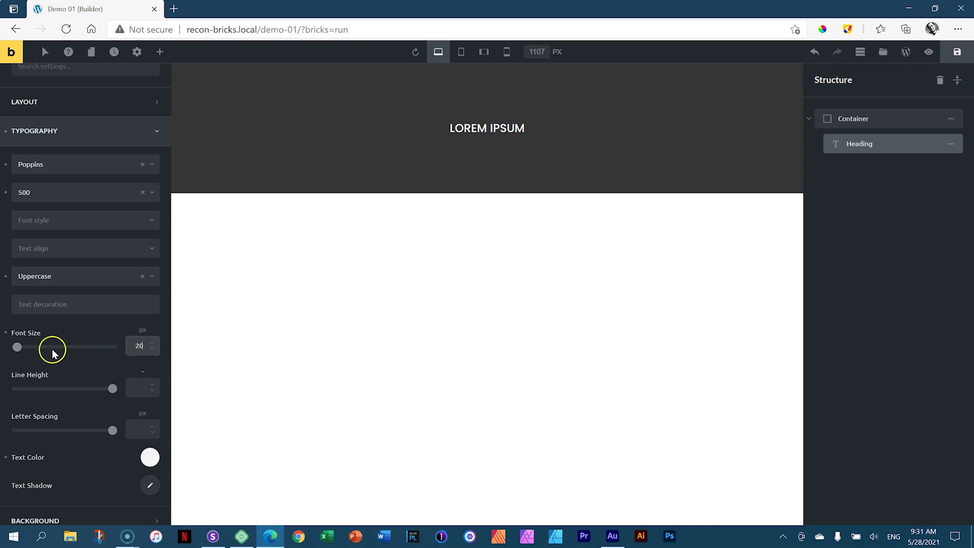
- Reduce the heading's font size to 1 px and raise it back up to 20 px
mouse_move(20, 346)
left_mouse_down()
mouse_move(52, 345)
mouse_move(14, 349)
left_mouse_up()
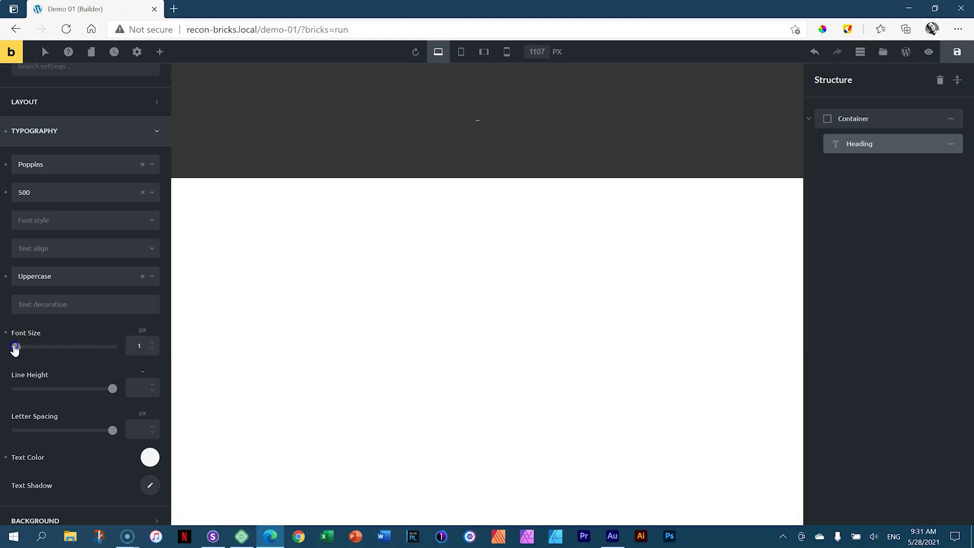
left_click(143, 343)
type("3")
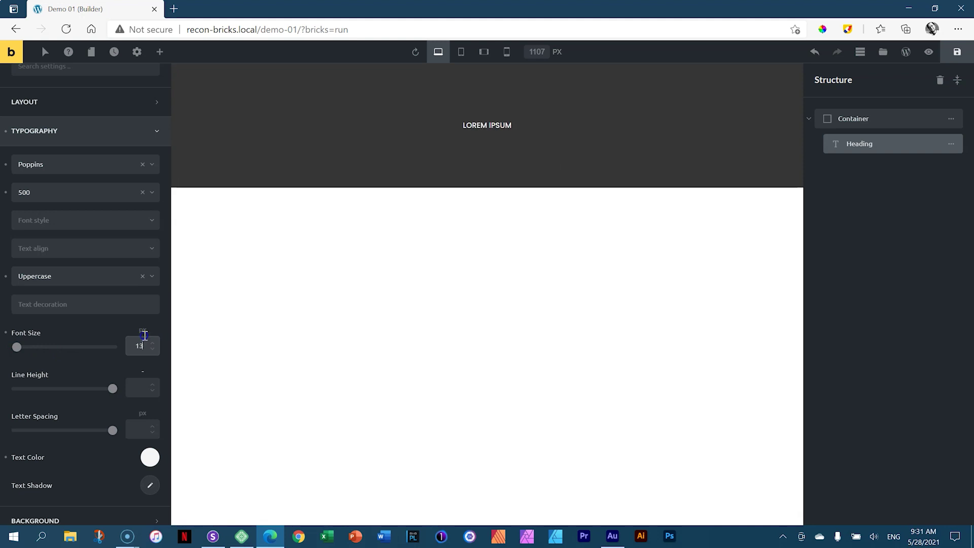
key("Up")
key("Up")
key("Up")
key("Up")
key("Up")
key("Up")
key("Up")
key("Up")
key("Up")
key("Down")
key("Down")
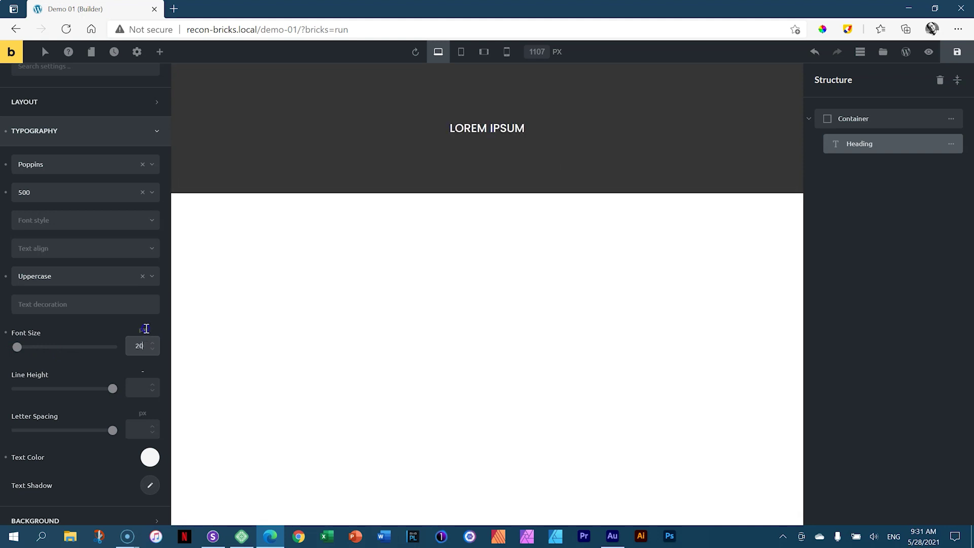
left_click(142, 344)
- Try a line height of 1.4 on the heading and clear that setting again
left_click(141, 388)
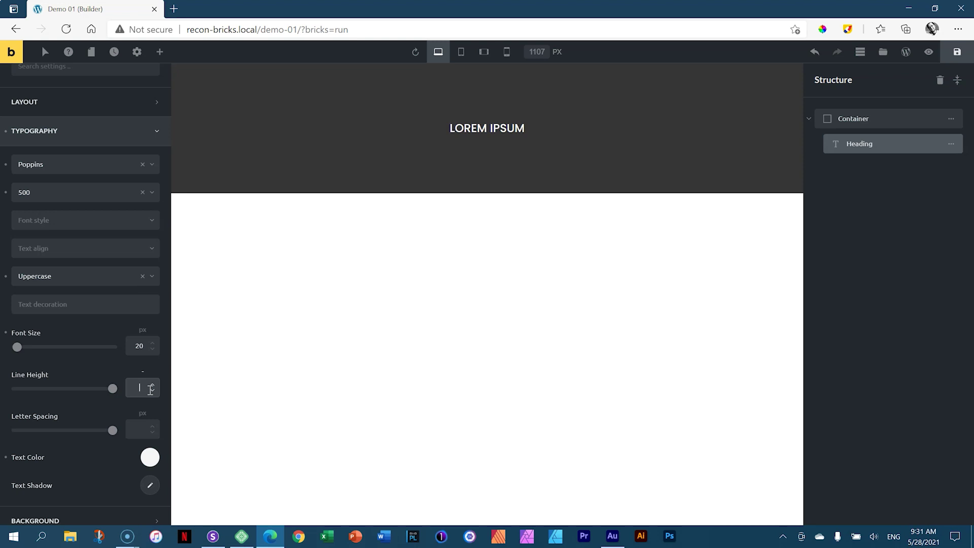
type("1.4")
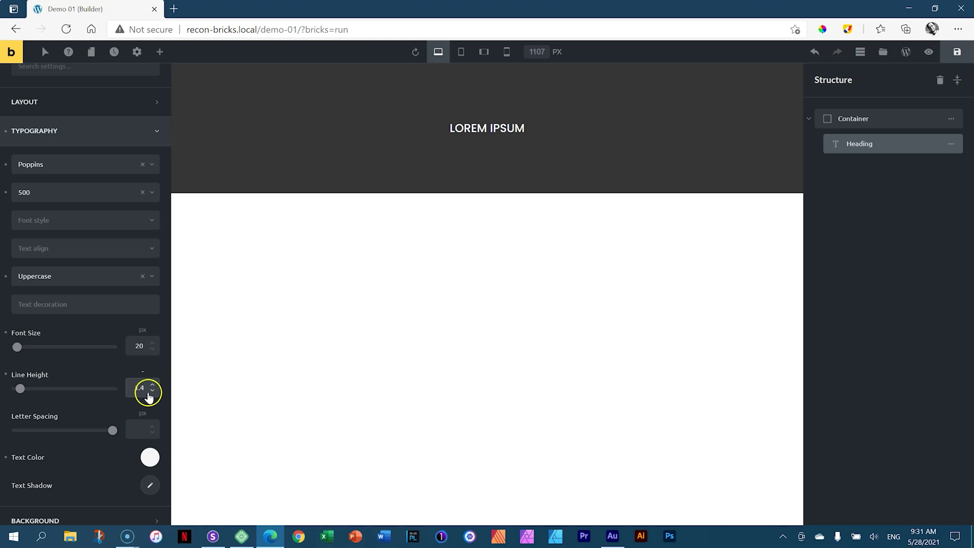
left_click(7, 374)
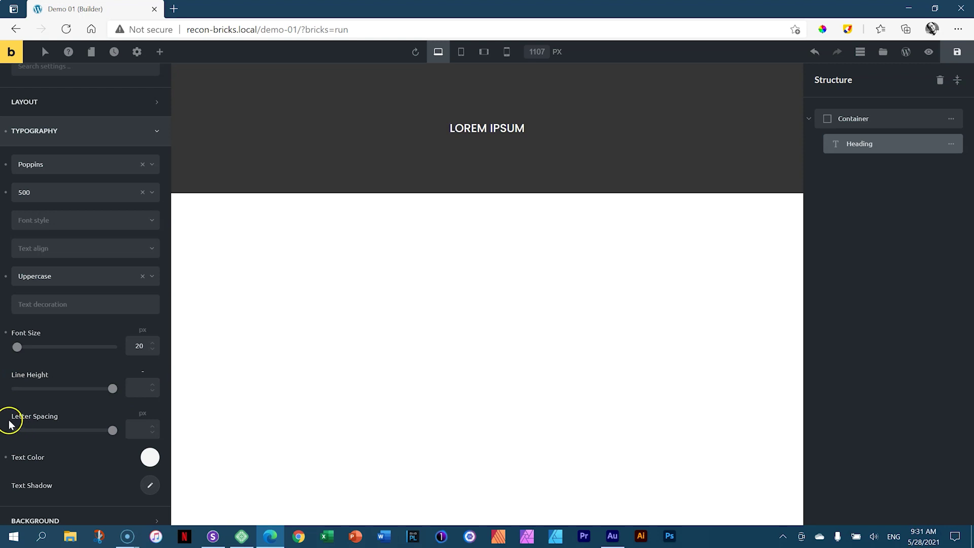
- Set the heading's letter spacing to 2 px
left_click(144, 428)
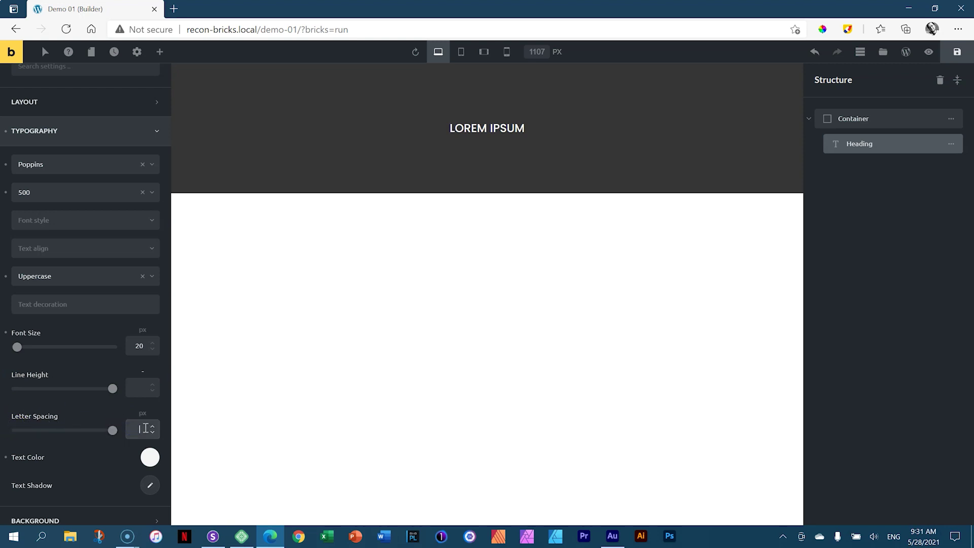
left_click(141, 428)
type("2")
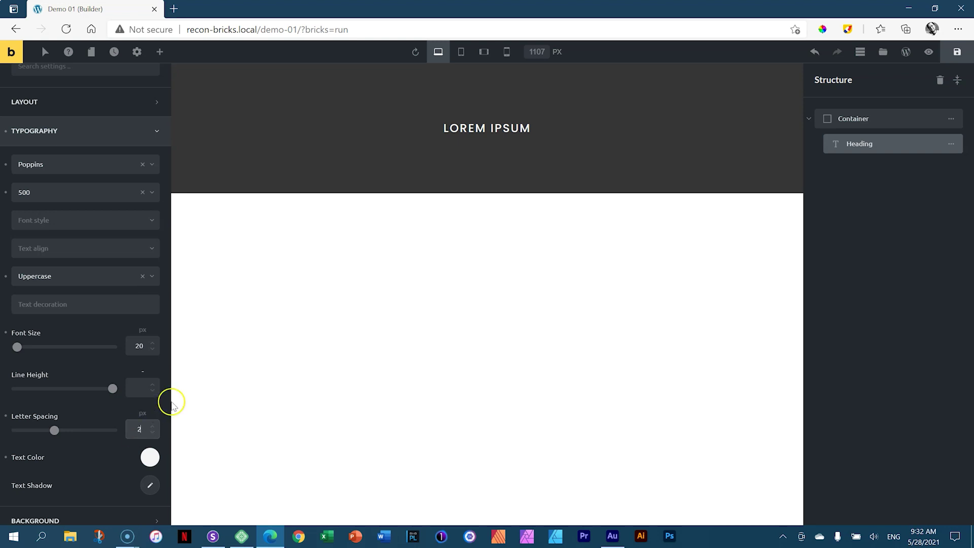
- Open the elements library and collapse its Basic, General, Media, Social, WordPress and Single categories
left_click(162, 47)
key("ctrl+e")
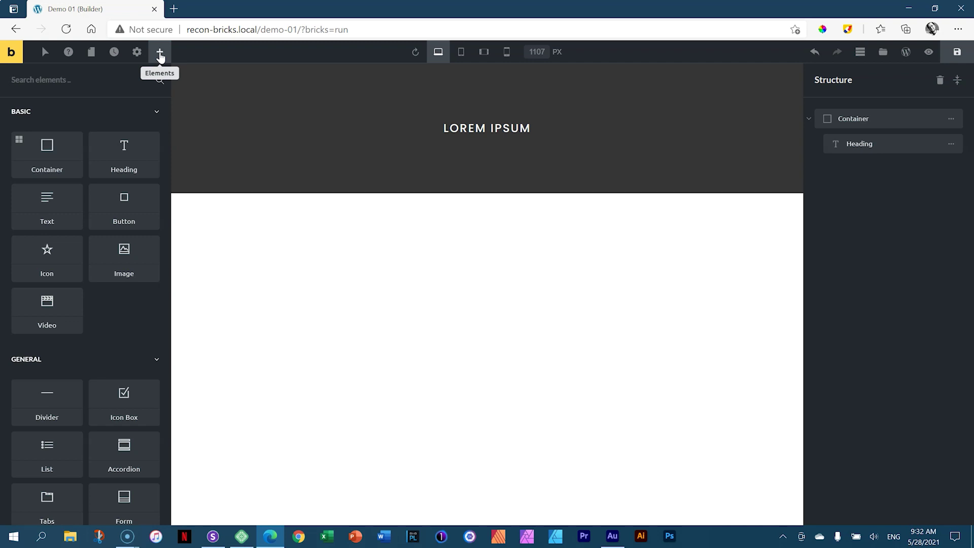
left_click(112, 119)
left_click(105, 139)
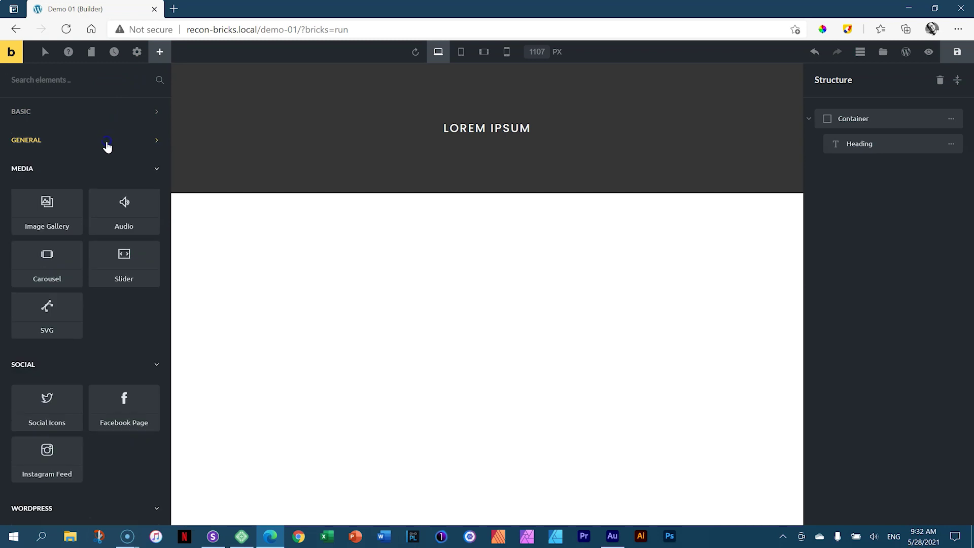
left_click(100, 175)
left_click(91, 198)
left_click(103, 229)
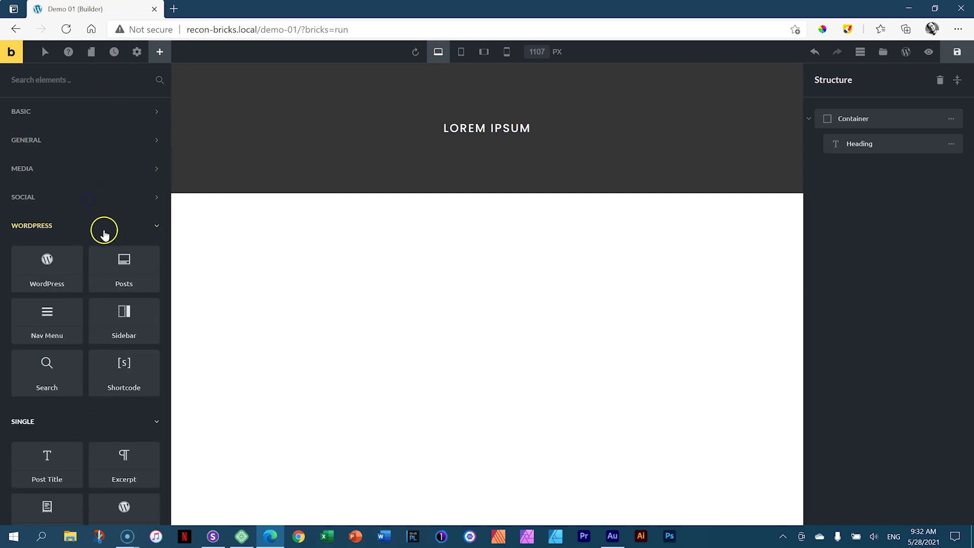
left_click(128, 262)
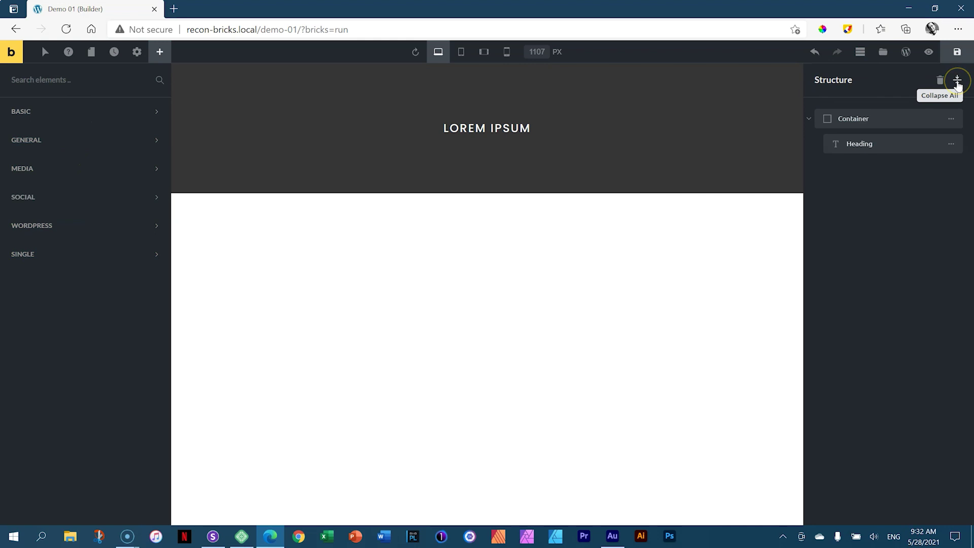
- Expand the Basic, General, Media, Social, WordPress and Single categories and examine the elements each one offers
left_click(51, 84)
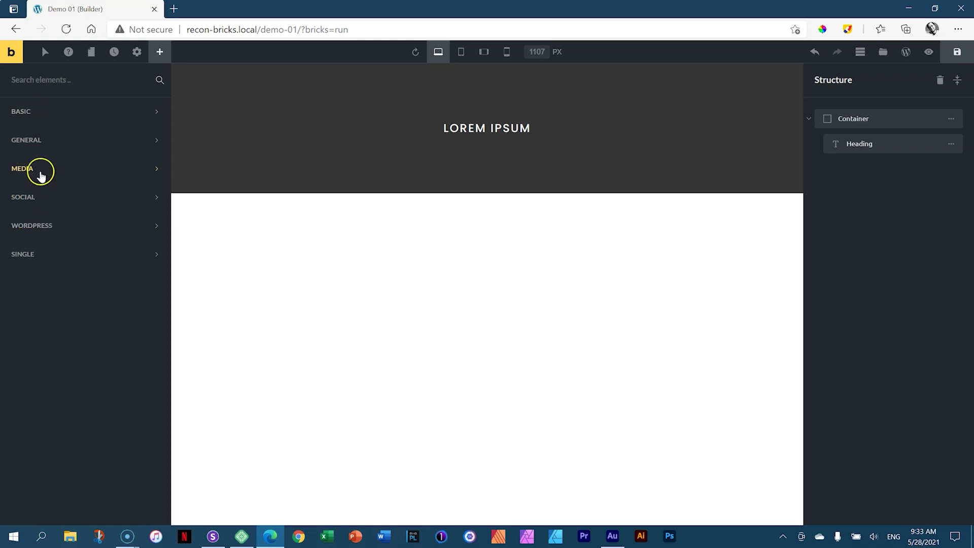
left_click(29, 113)
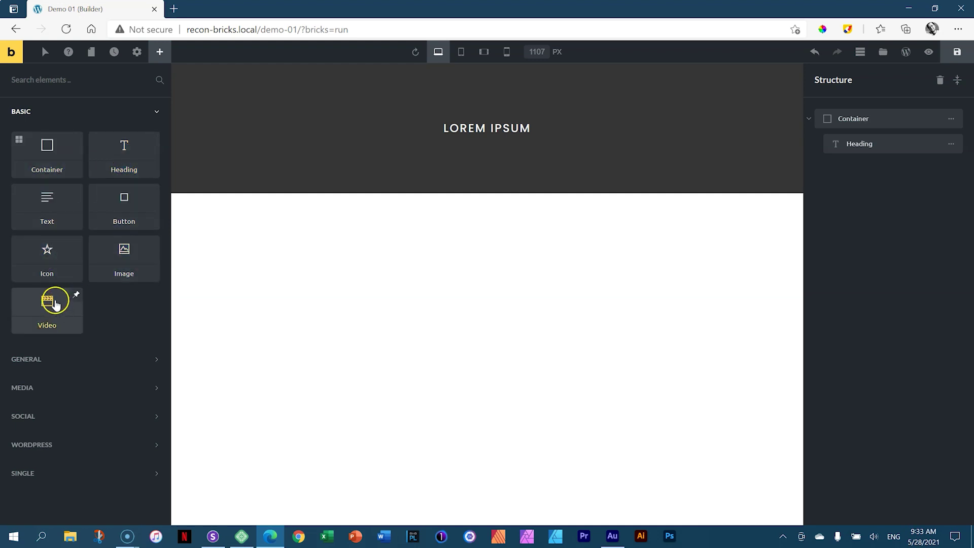
left_click(68, 360)
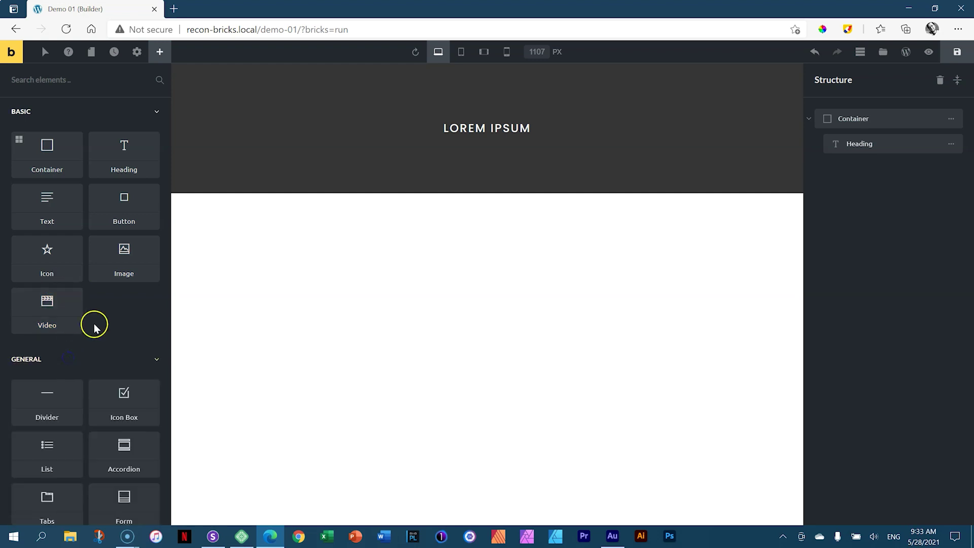
scroll(91, 318, "down", 5)
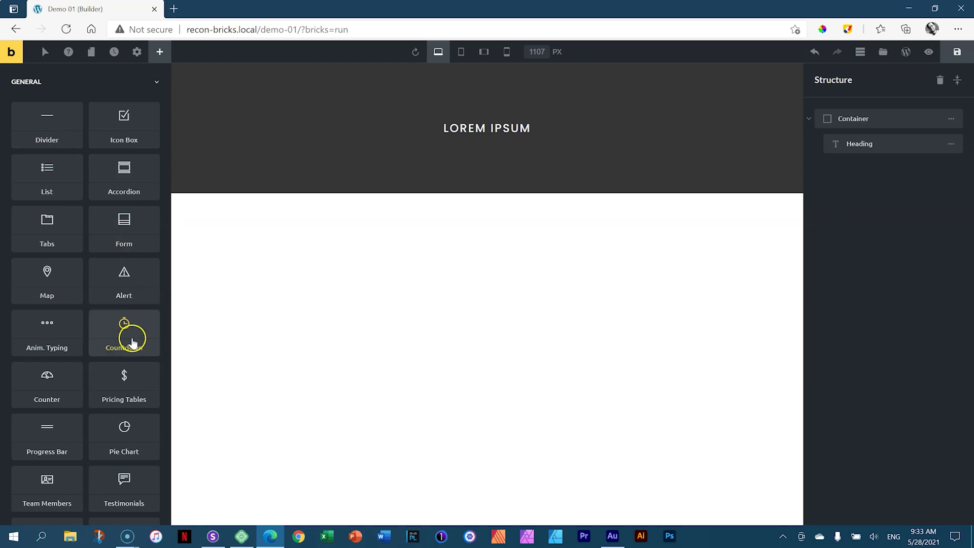
scroll(81, 320, "down", 3)
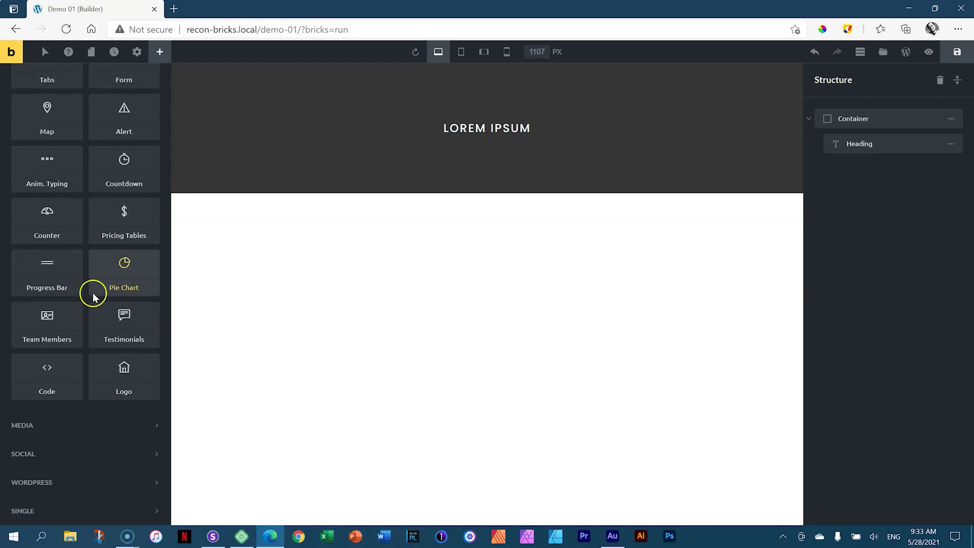
left_click(61, 425)
scroll(86, 395, "down", 3)
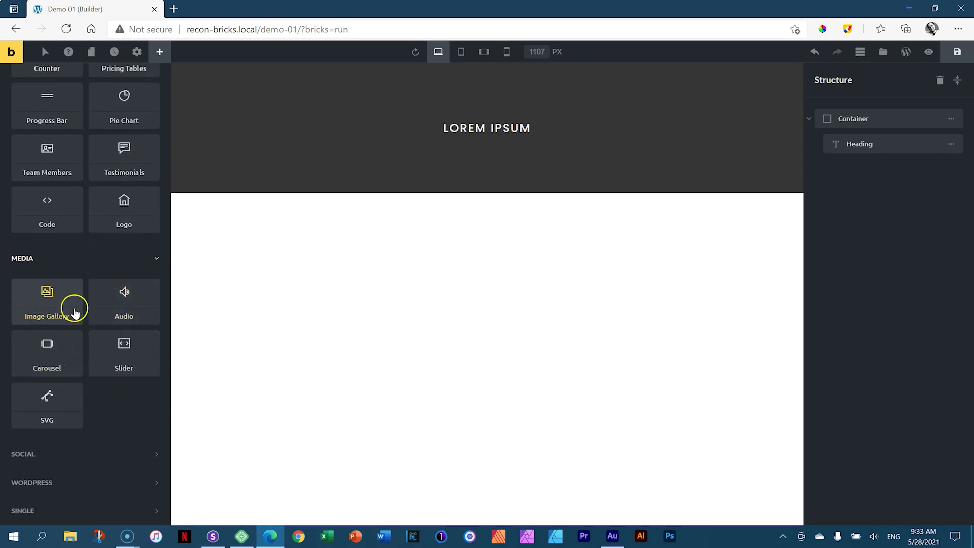
left_click(137, 453)
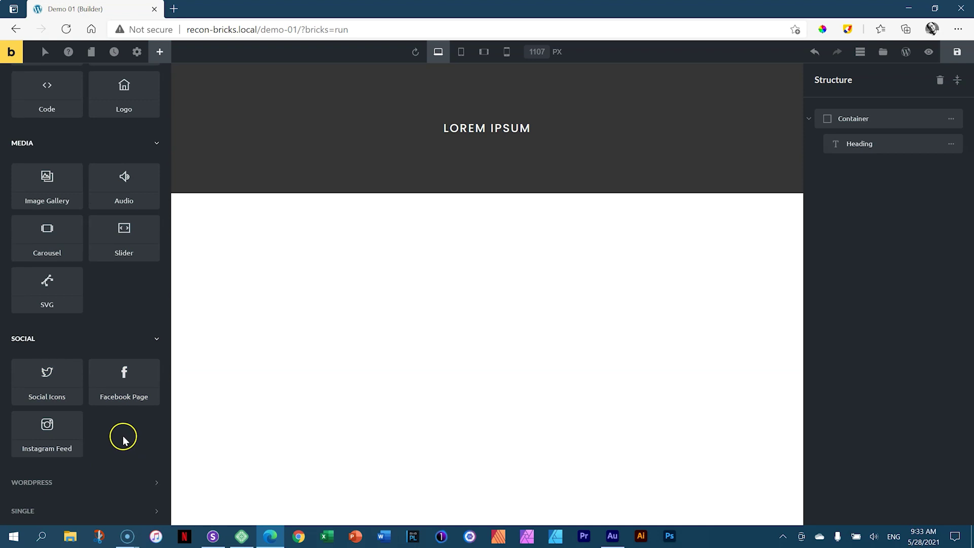
left_click(94, 482)
scroll(112, 439, "down", 3)
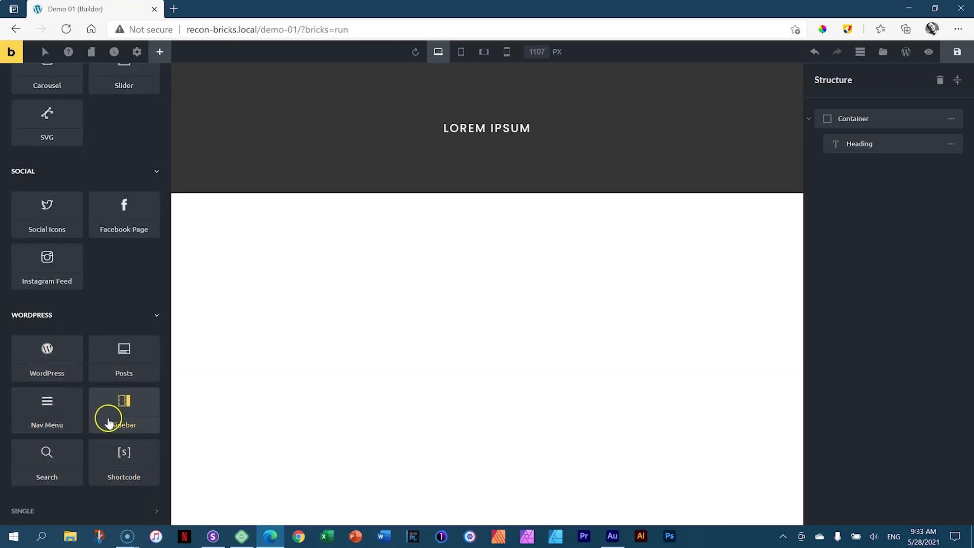
left_click(74, 513)
scroll(104, 478, "down", 5)
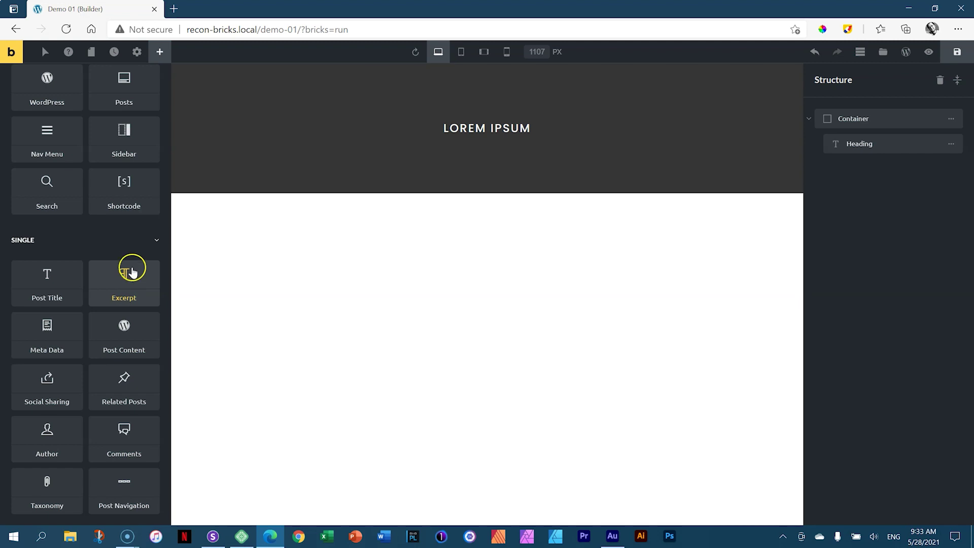
scroll(130, 266, "up", 15)
scroll(134, 268, "up", 7)
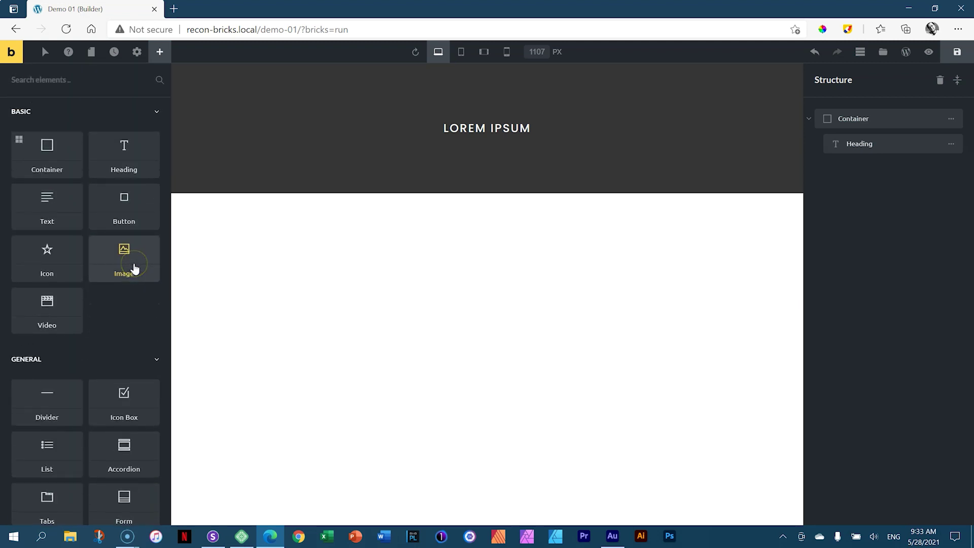
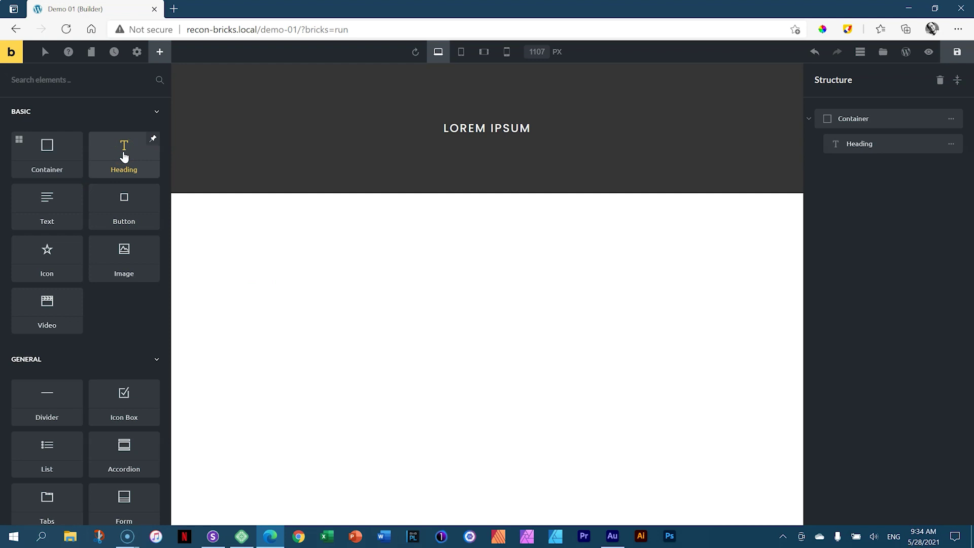
- Add a Heading element below the container at page level and undo that addition
left_click(124, 156)
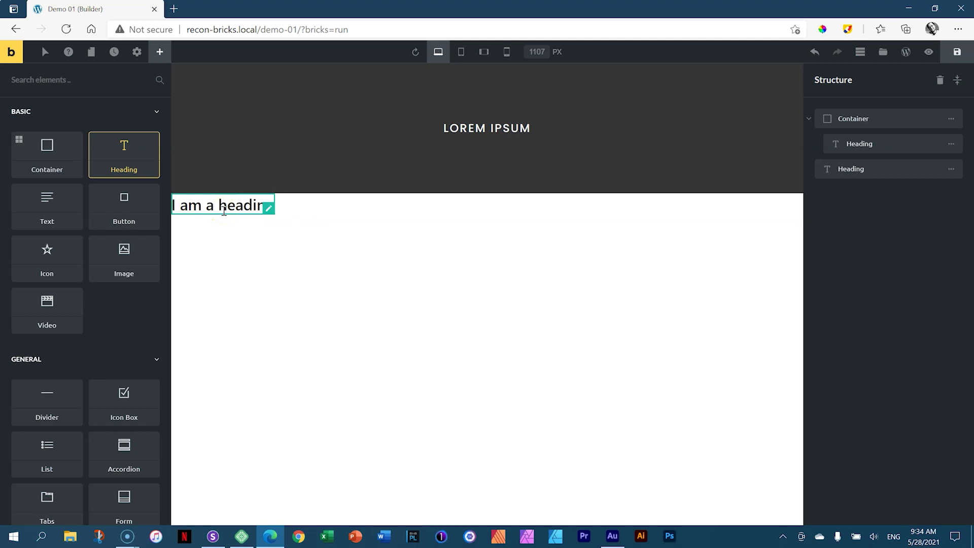
left_click(205, 206)
left_click(815, 54)
left_click(815, 54)
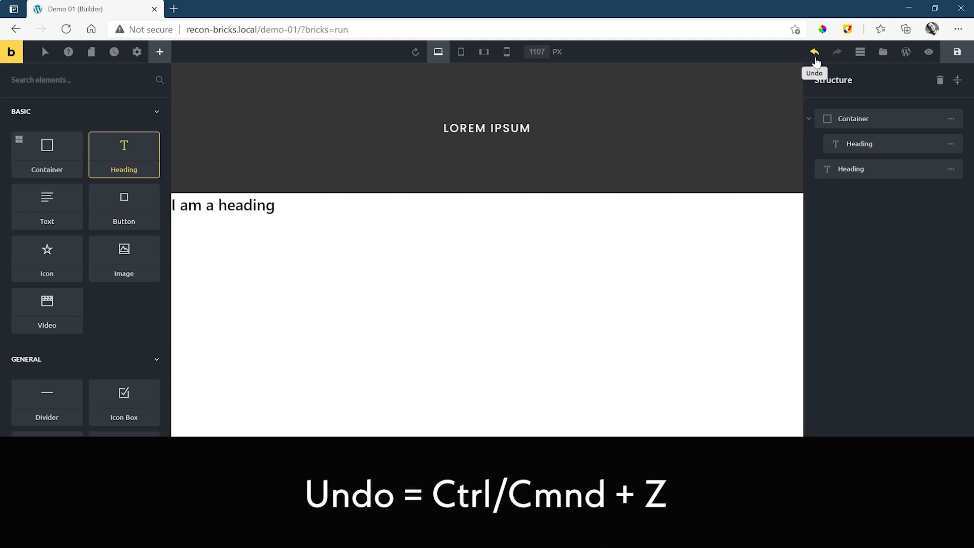
left_click(815, 57)
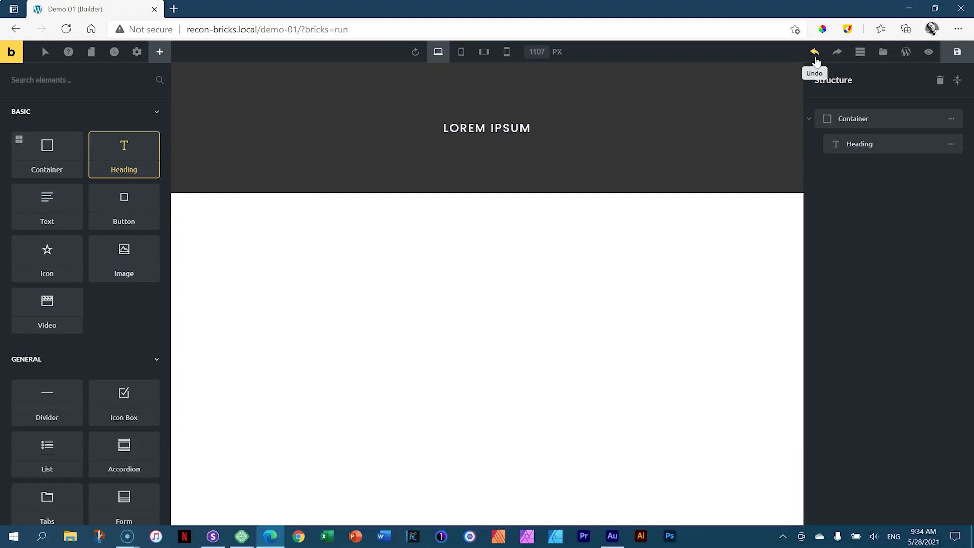
- Select the dark container, add a Heading element inside it and undo the insertion
left_click(668, 103)
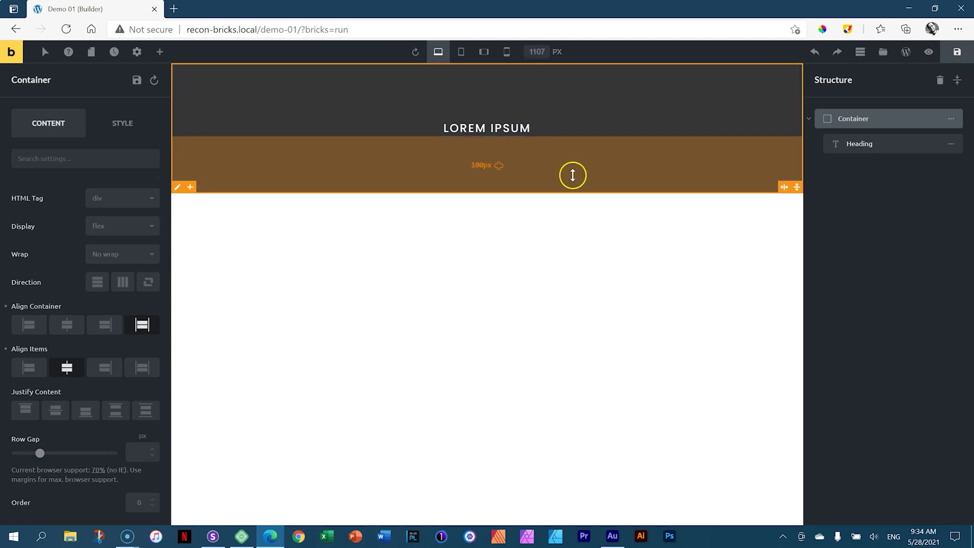
left_click(159, 52)
left_click(123, 150)
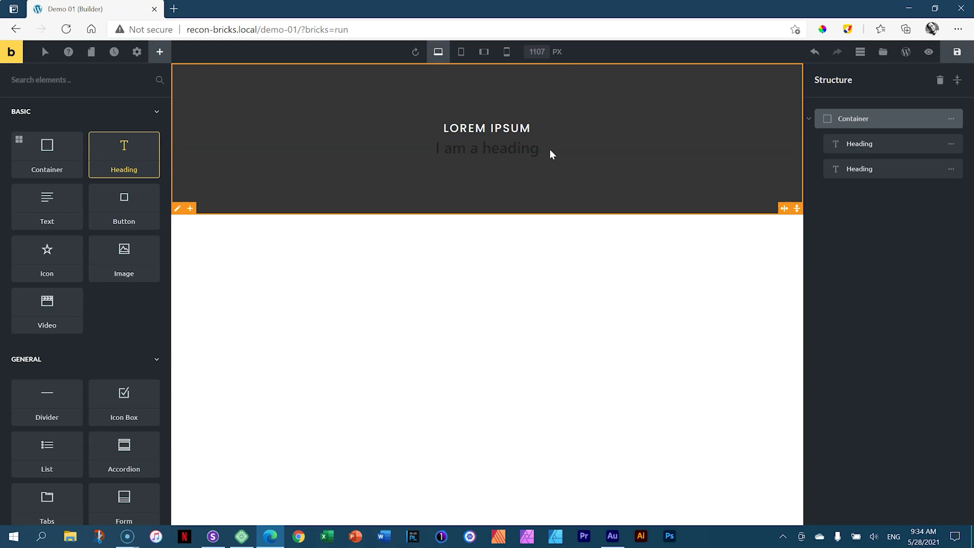
key("ctrl+z")
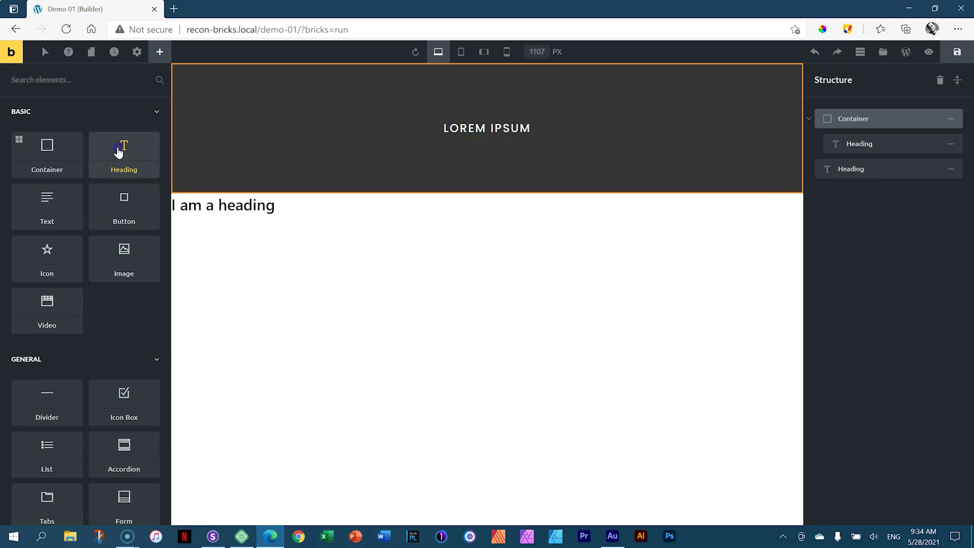
- Place a Heading element under LOREM IPSUM in the container and delete the stray heading below the container
left_click_drag(119, 152, 489, 149)
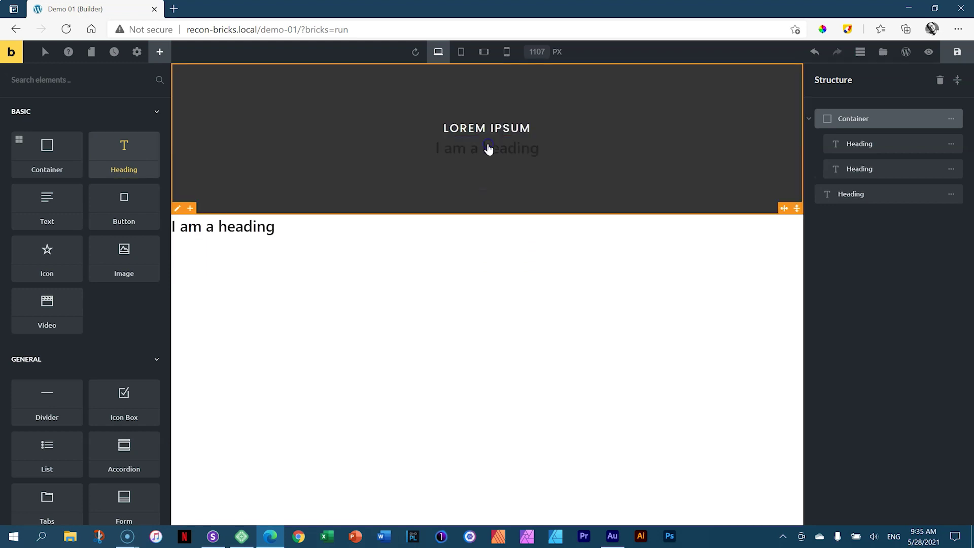
right_click(231, 228)
left_click(244, 255)
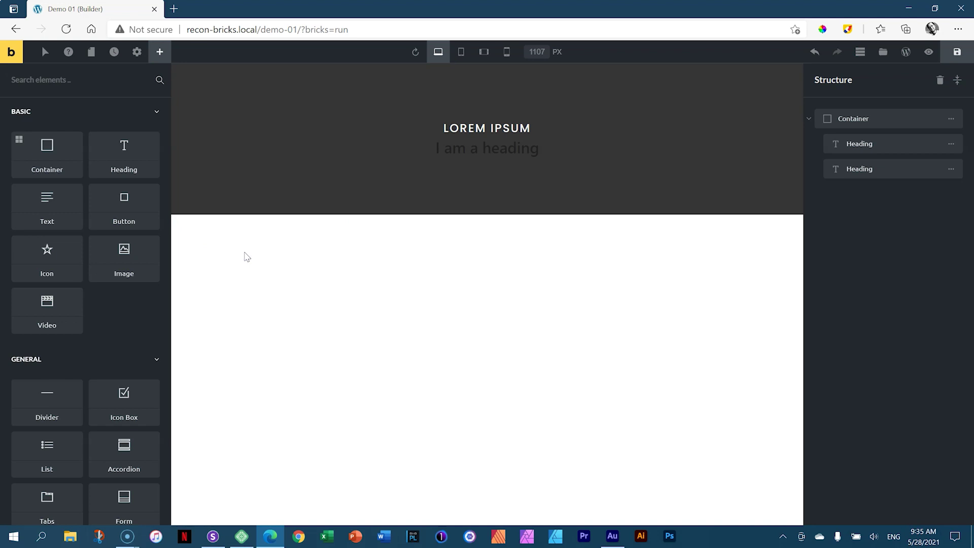
- Delete the "I am a heading" element inside the container
mouse_move(474, 146)
left_mouse_down()
mouse_move(465, 146)
mouse_move(494, 148)
left_mouse_up()
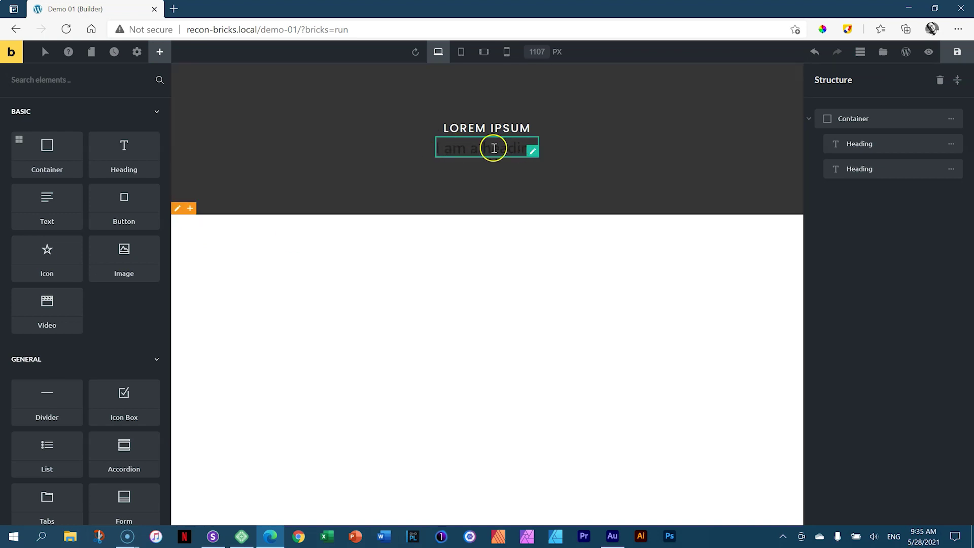
right_click(493, 148)
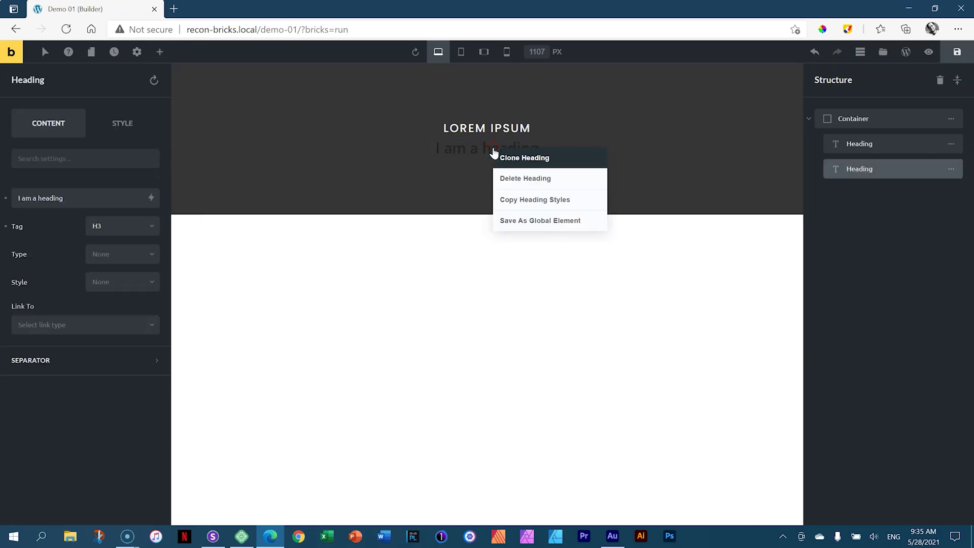
left_click(506, 179)
left_click(695, 274)
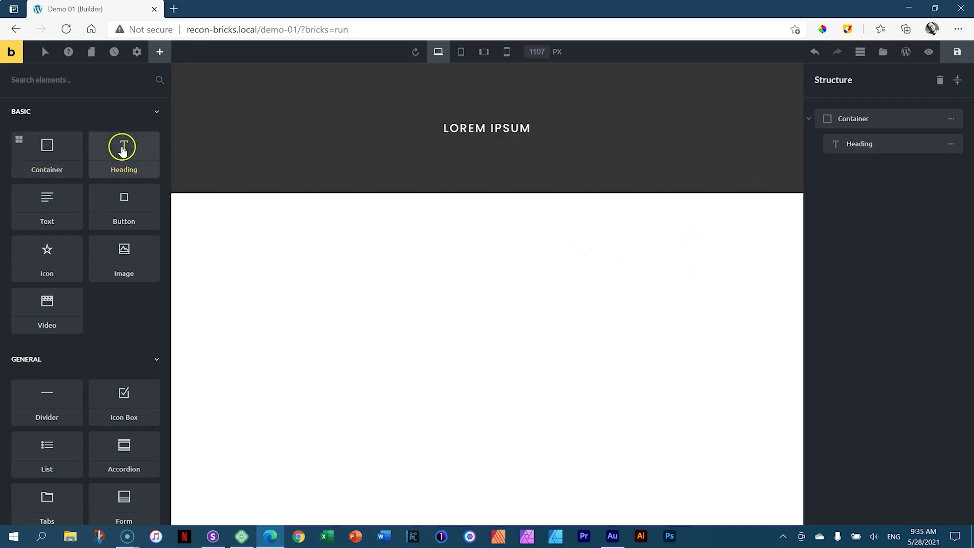
- Add a new Heading element to the page and move it into the container beneath the LOREM IPSUM heading
left_click(123, 151)
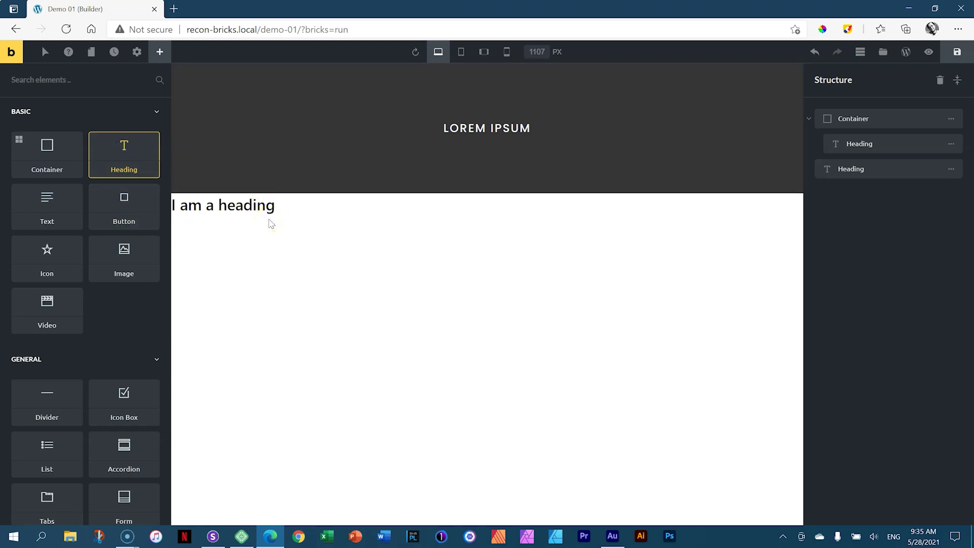
mouse_move(176, 205)
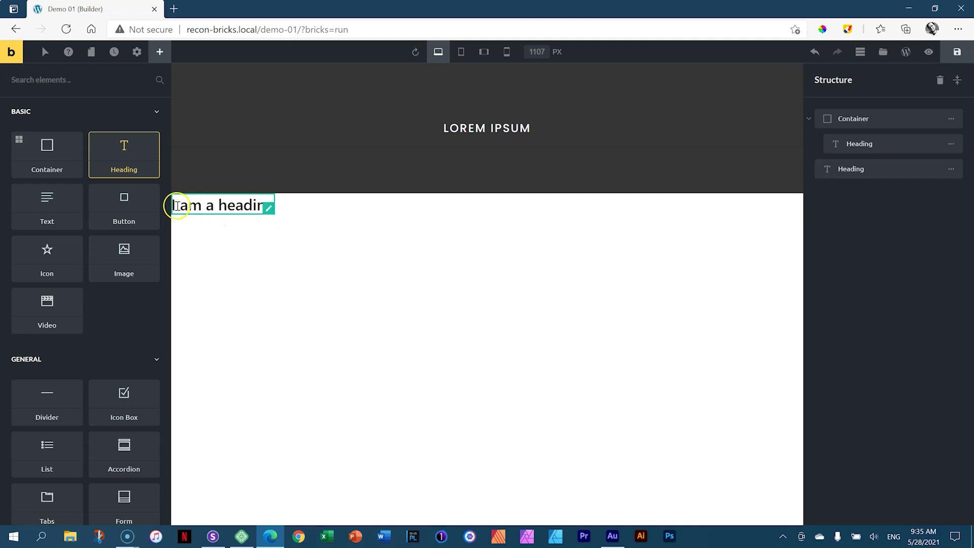
left_click_drag(269, 207, 256, 250)
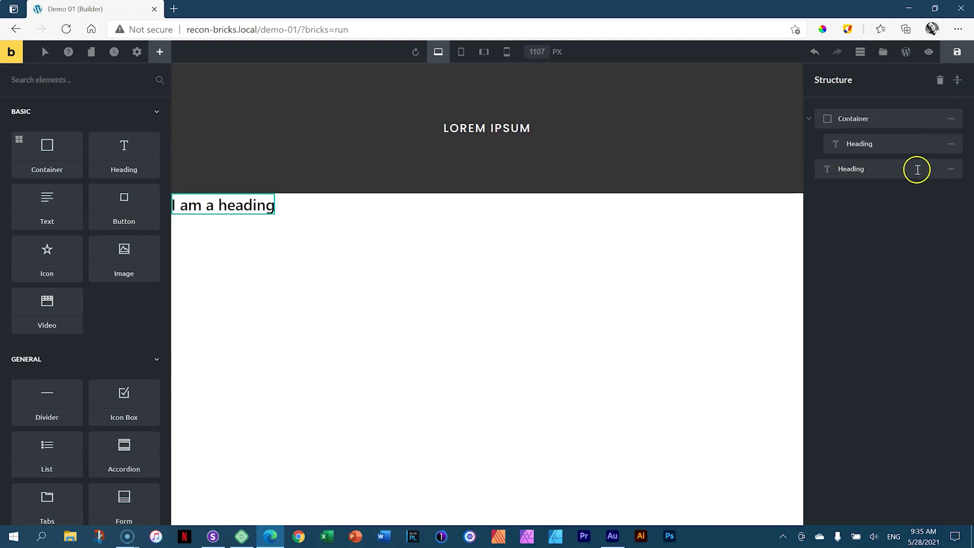
left_click(951, 168)
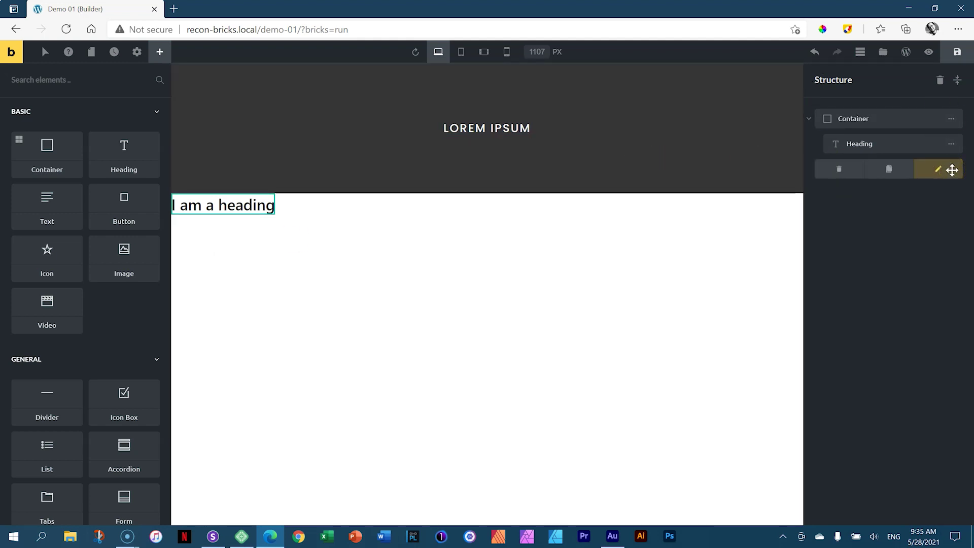
left_click(951, 170)
mouse_move(950, 169)
left_mouse_down()
mouse_move(939, 120)
mouse_move(937, 168)
left_mouse_up()
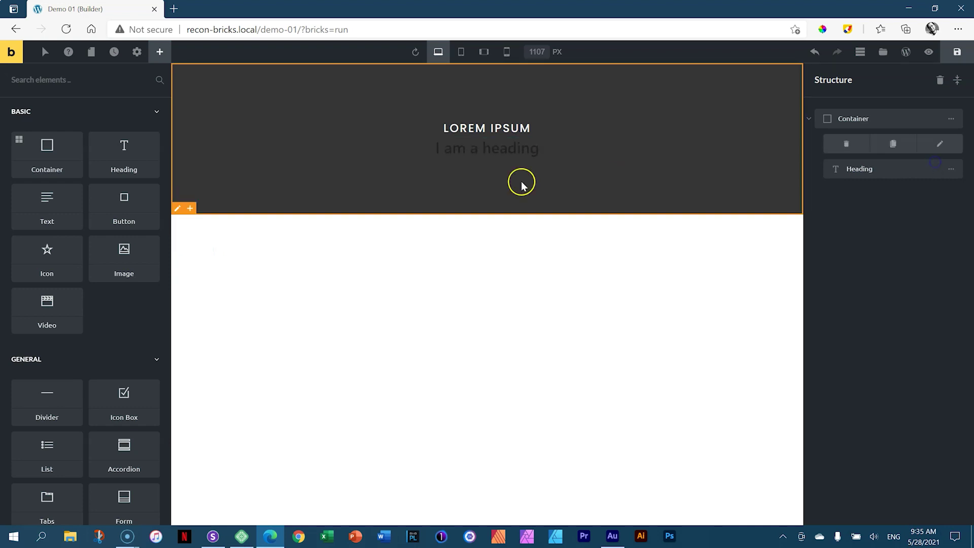
- Select the new heading for editing, then open loremipsum.io in a new browser tab and generate 5 paragraphs of placeholder text
left_click(503, 149)
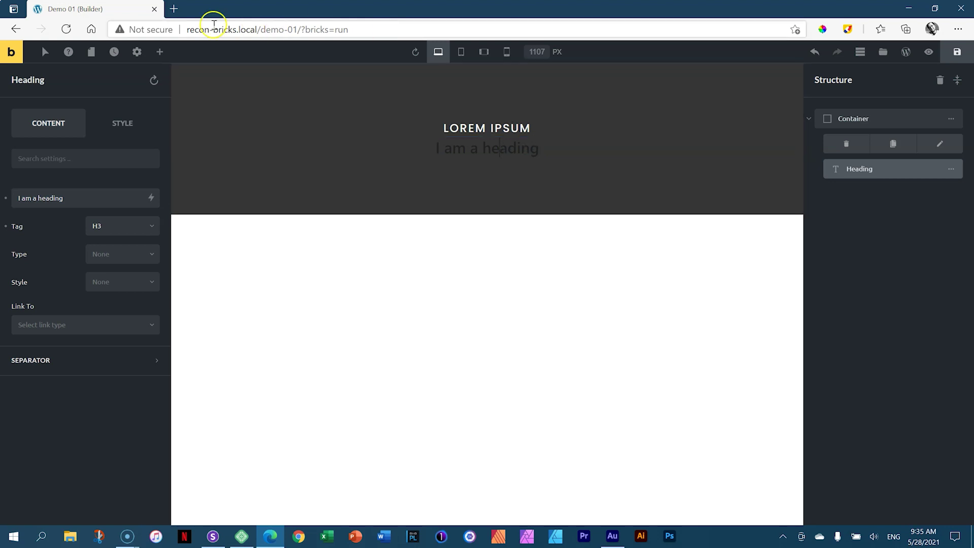
left_click(175, 9)
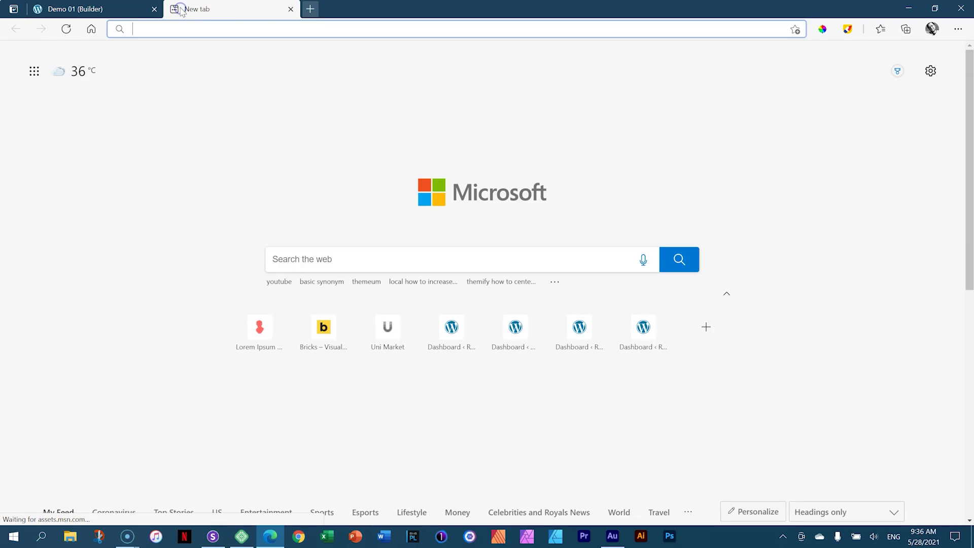
type("loremipsum.io")
key("Return")
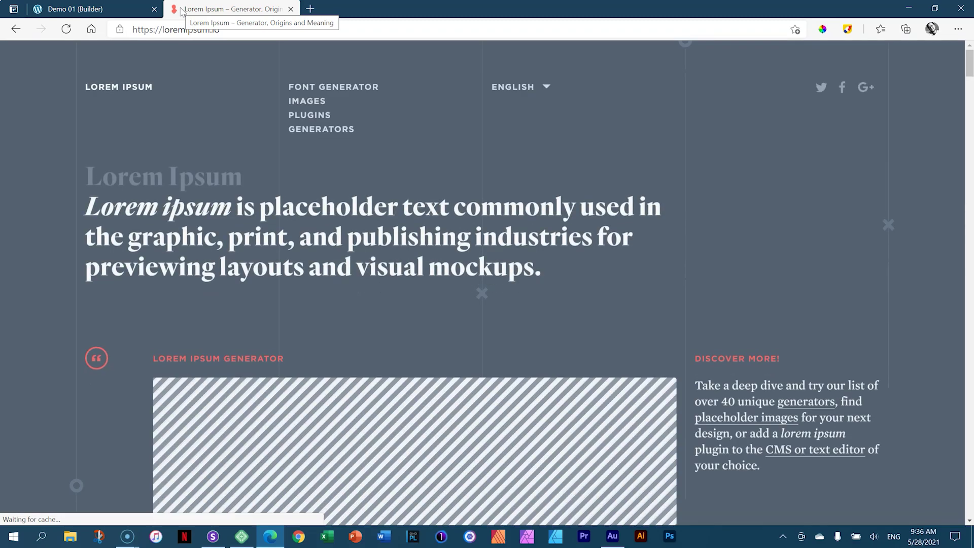
scroll(213, 117, "down", 5)
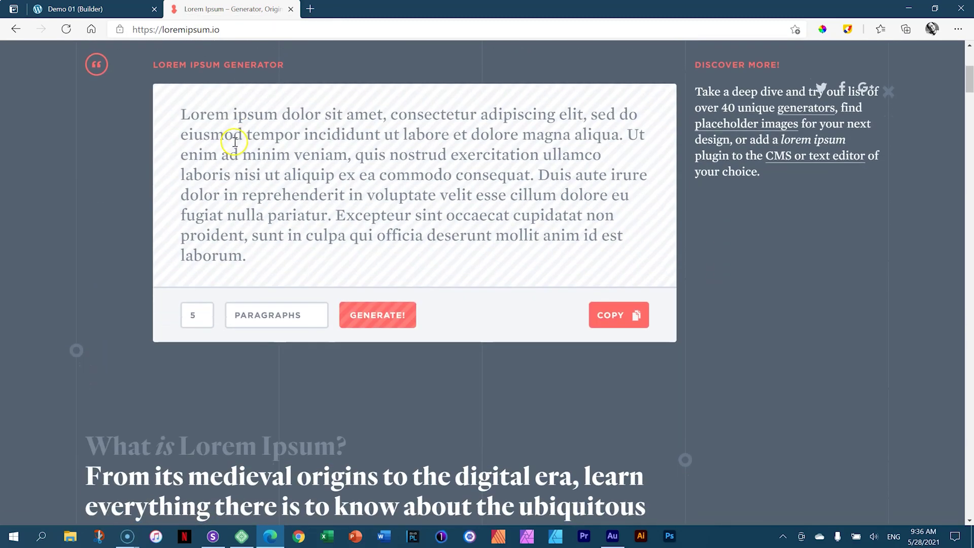
left_click(390, 319)
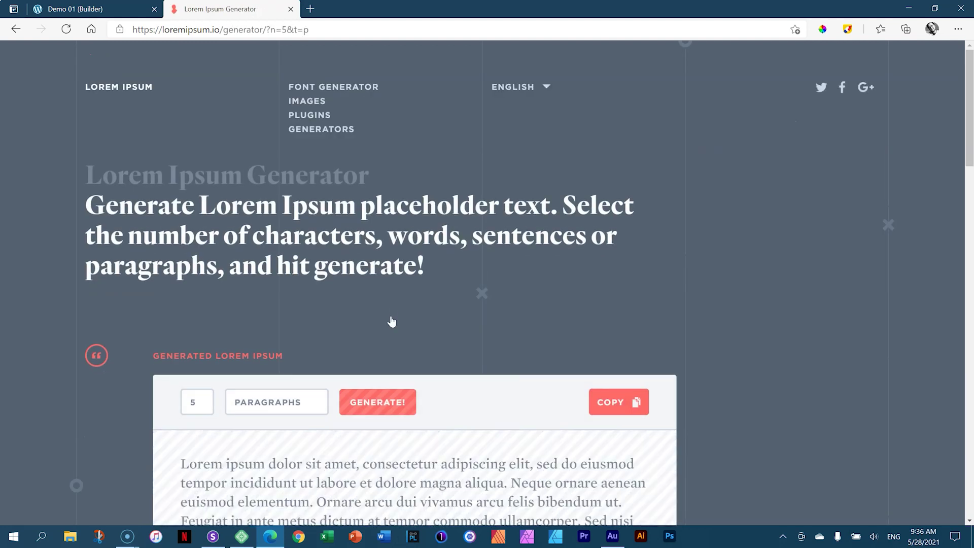
- Copy the words "Urna et pharetra pharetra massa massa ultricies" from the generated text and return to the Demo 01 builder page
scroll(419, 293, "down", 5)
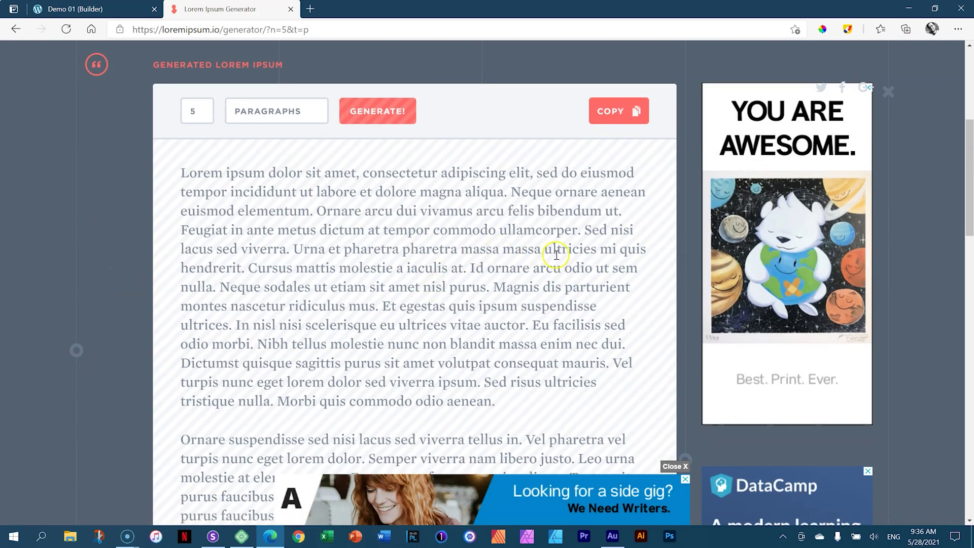
left_click_drag(292, 248, 594, 249)
right_click(541, 248)
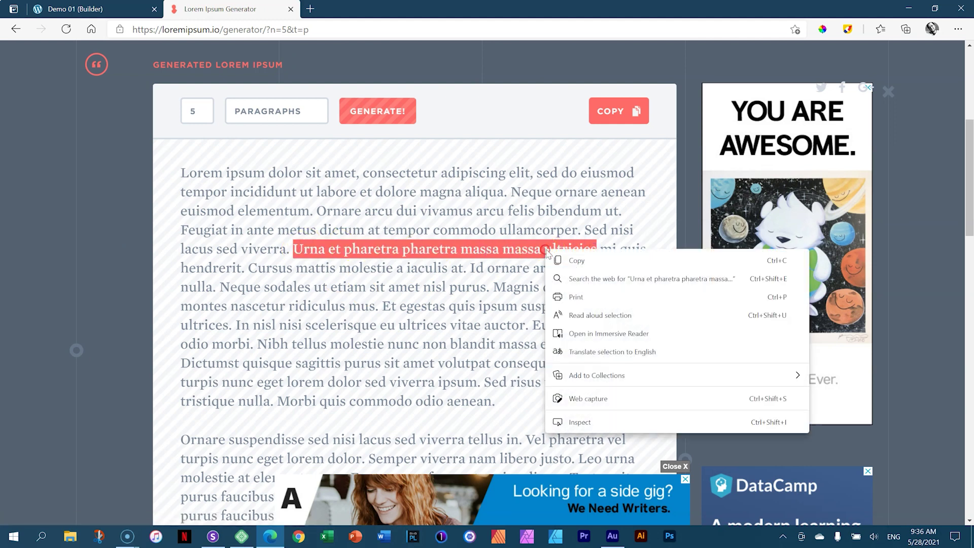
left_click(560, 255)
left_click(76, 8)
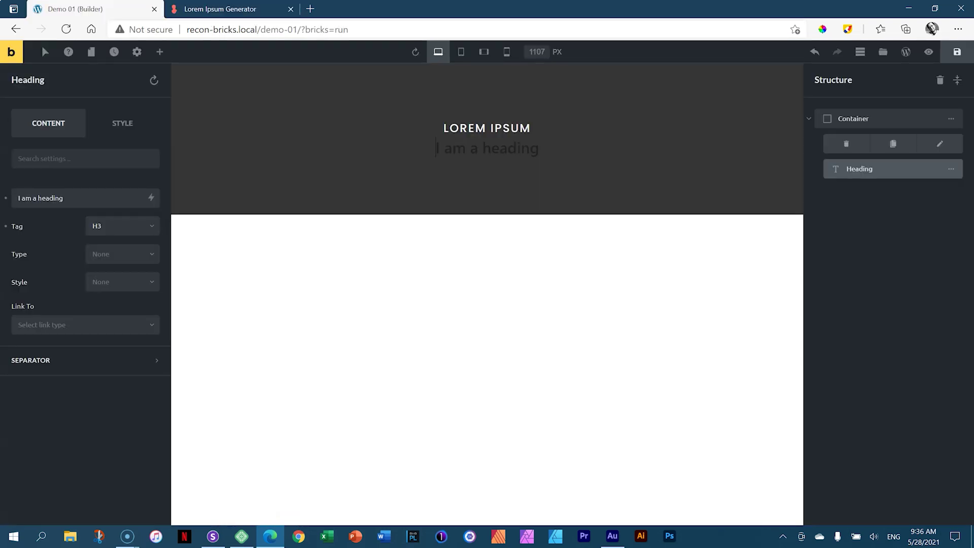
- Replace the "I am a heading" text in the new heading with the copied "Urna et pharetra pharetra massa massa ultricies"
left_click(459, 151)
triple_click(459, 151)
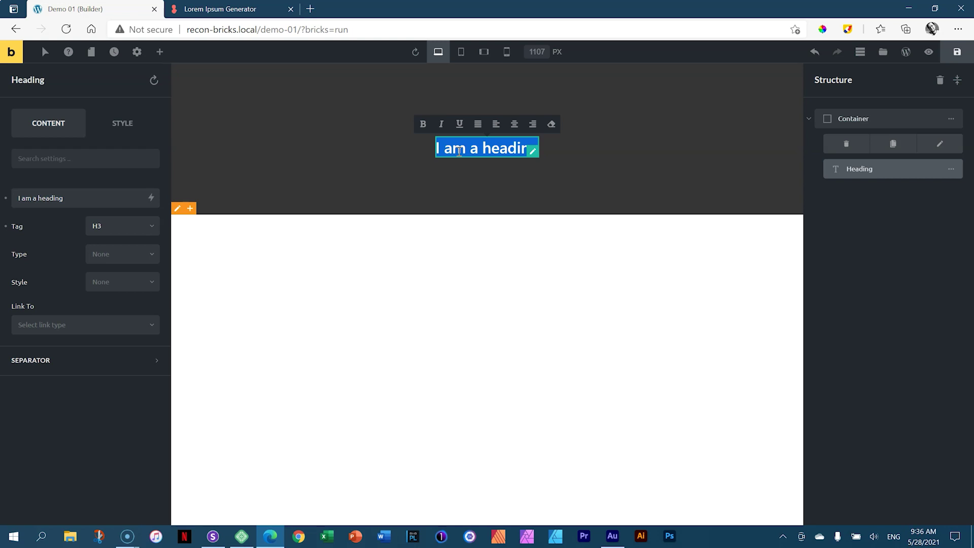
key("ctrl+v")
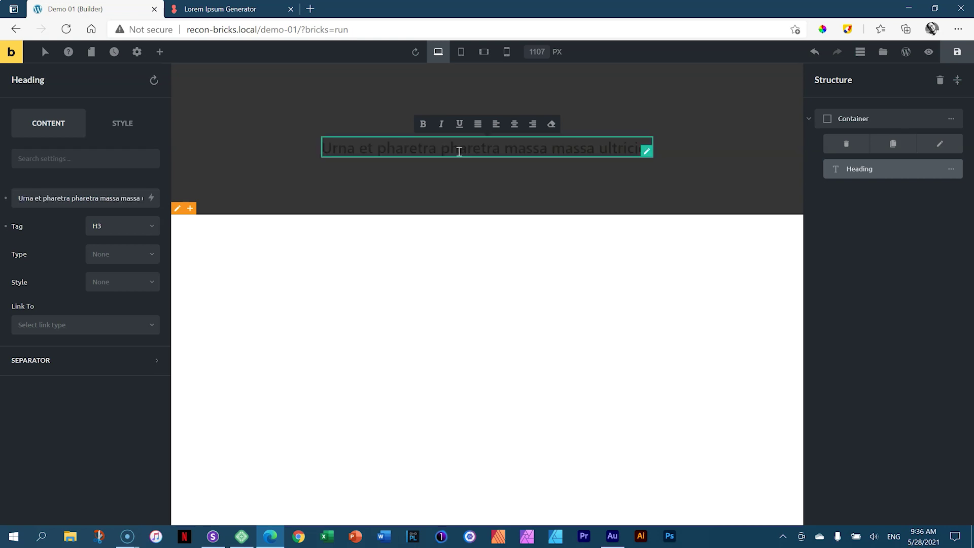
- Set the new heading's text color to the off-white swatch #f5f5f5 in its typography styles
left_click(130, 124)
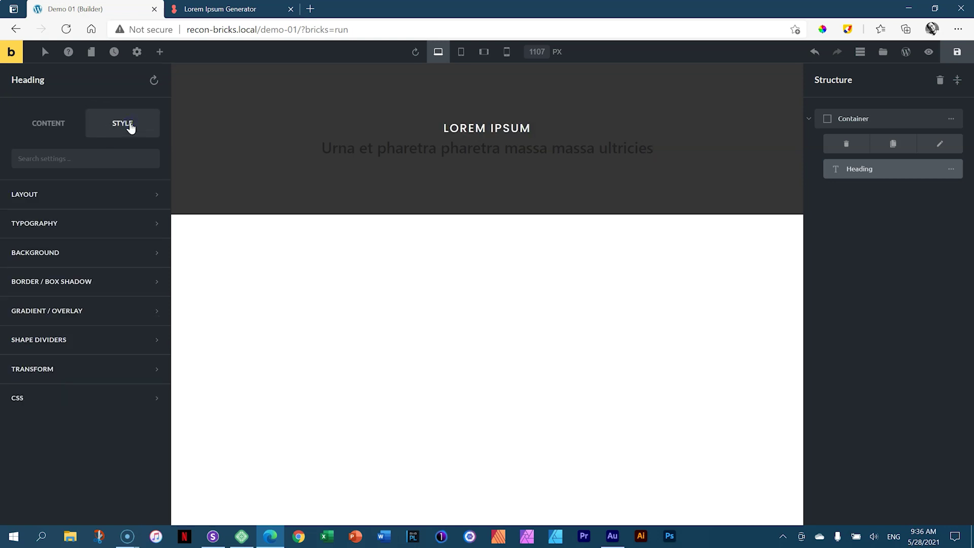
left_click(111, 222)
scroll(124, 278, "down", 6)
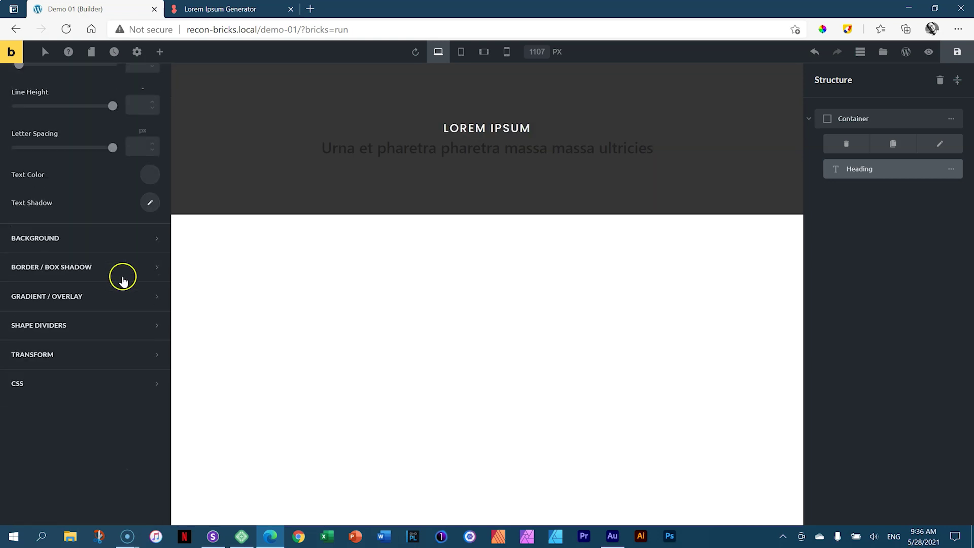
left_click(150, 167)
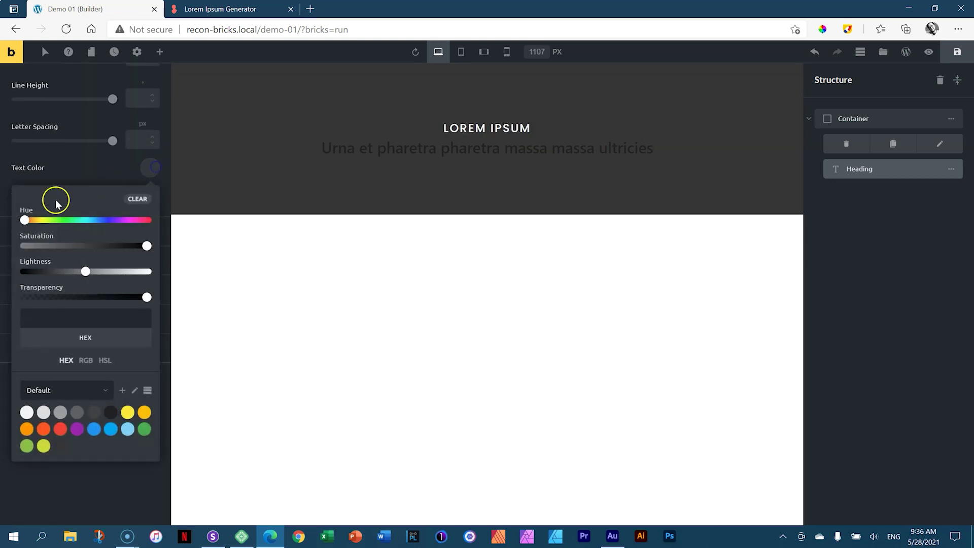
left_click(27, 412)
left_click(149, 168)
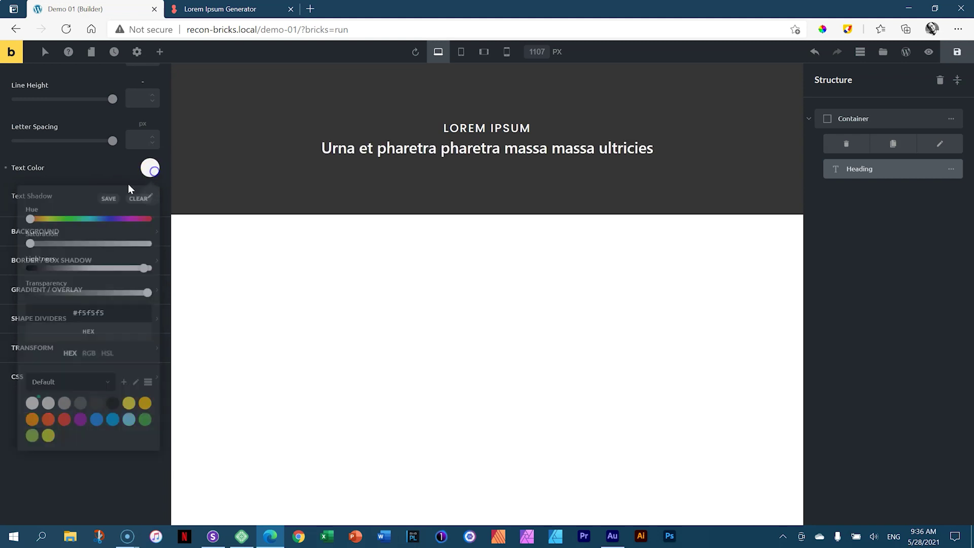
- Set the new heading's font family to Poppins with a font weight of 600
scroll(111, 233, "up", 5)
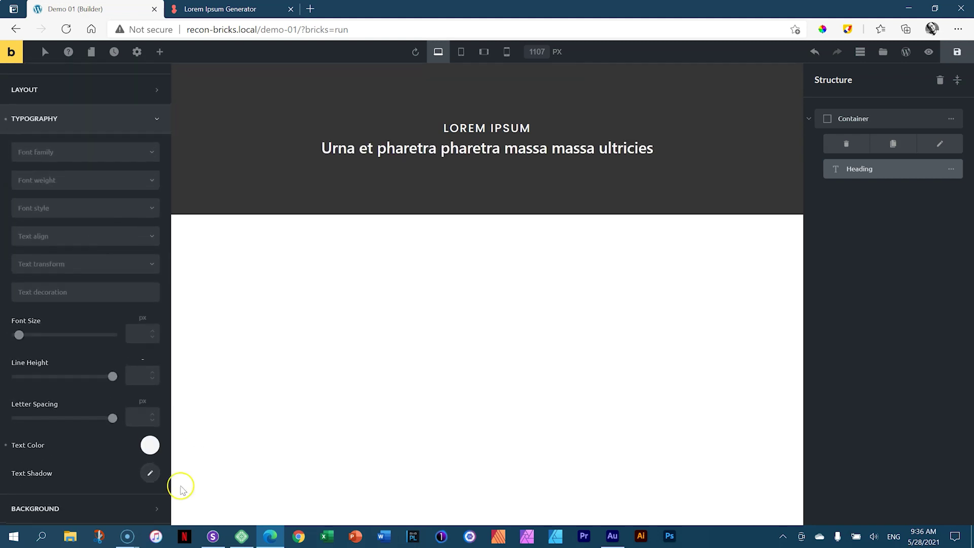
left_click(122, 154)
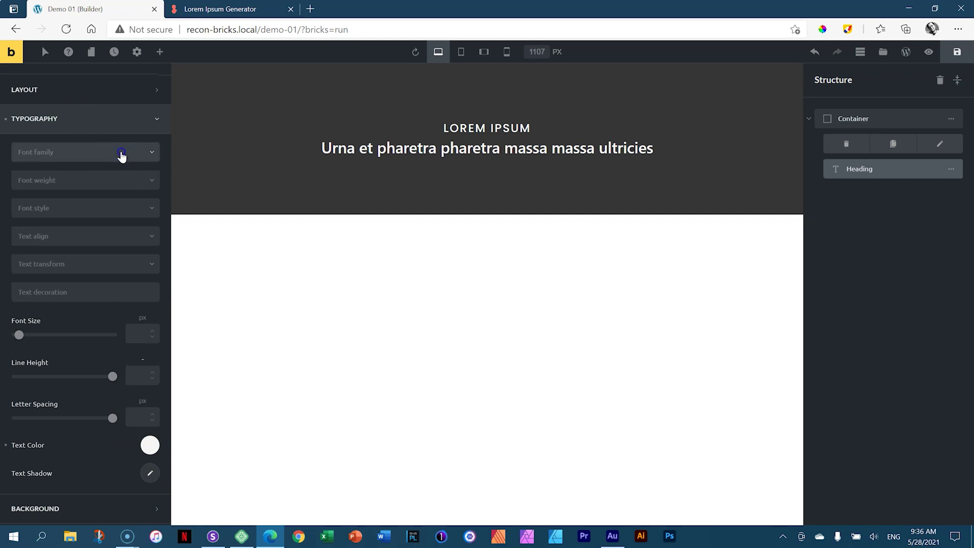
left_click(48, 172)
type("p")
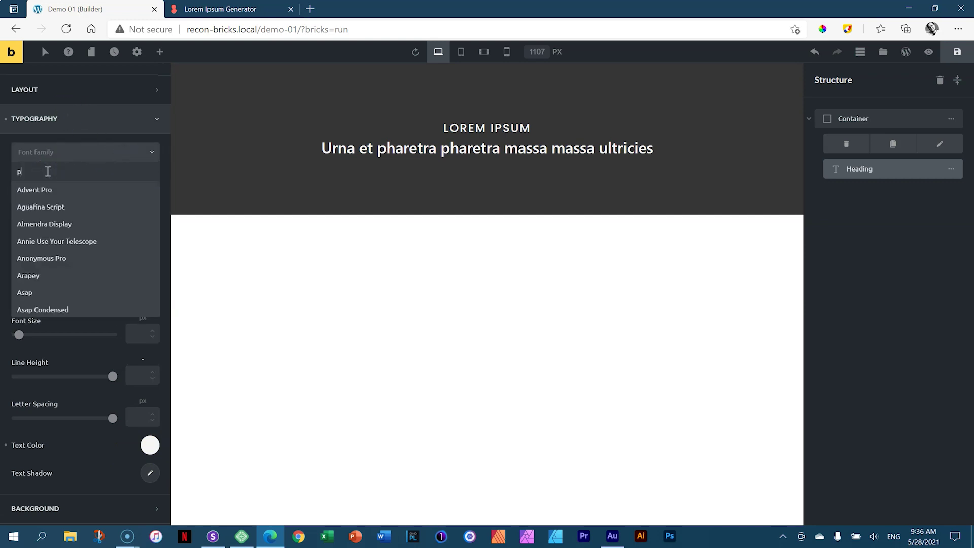
type("oppins")
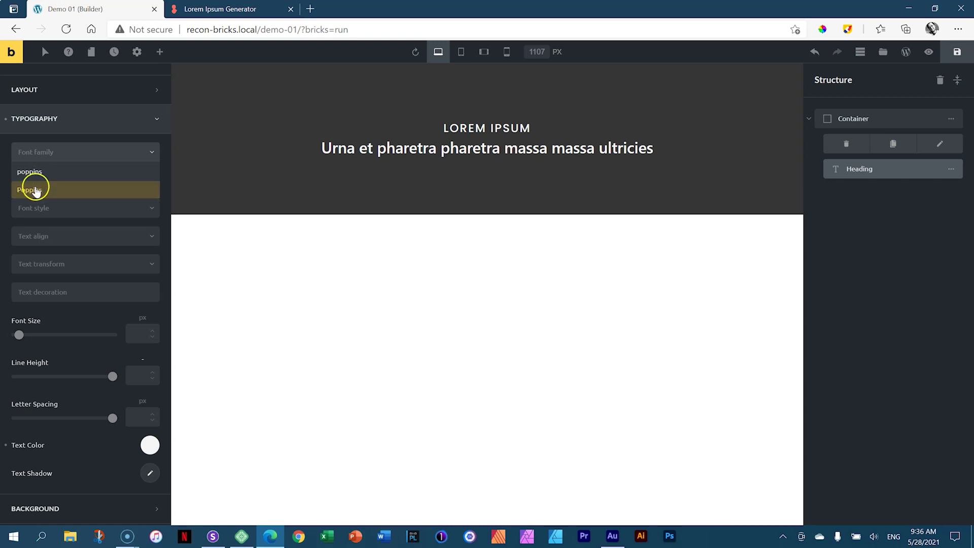
left_click(33, 190)
left_click(64, 190)
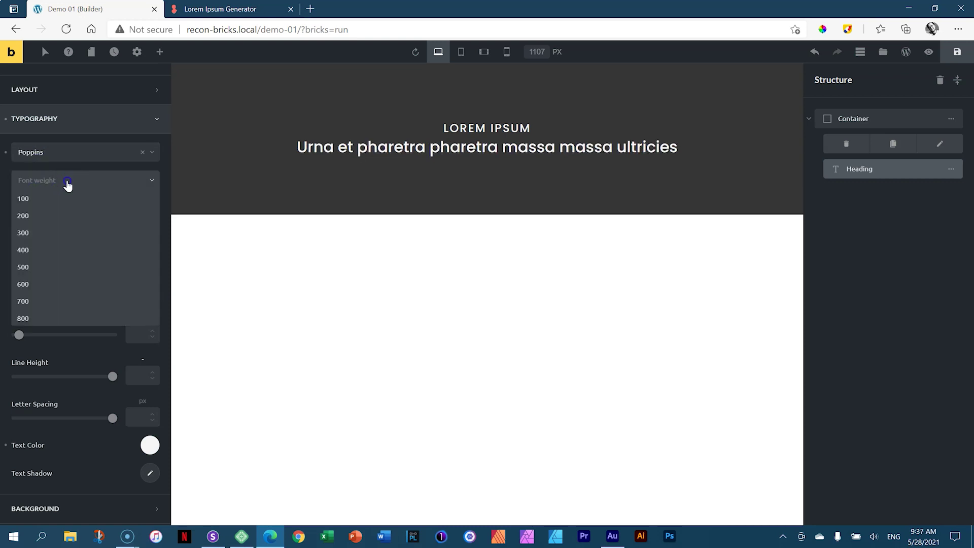
left_click(43, 277)
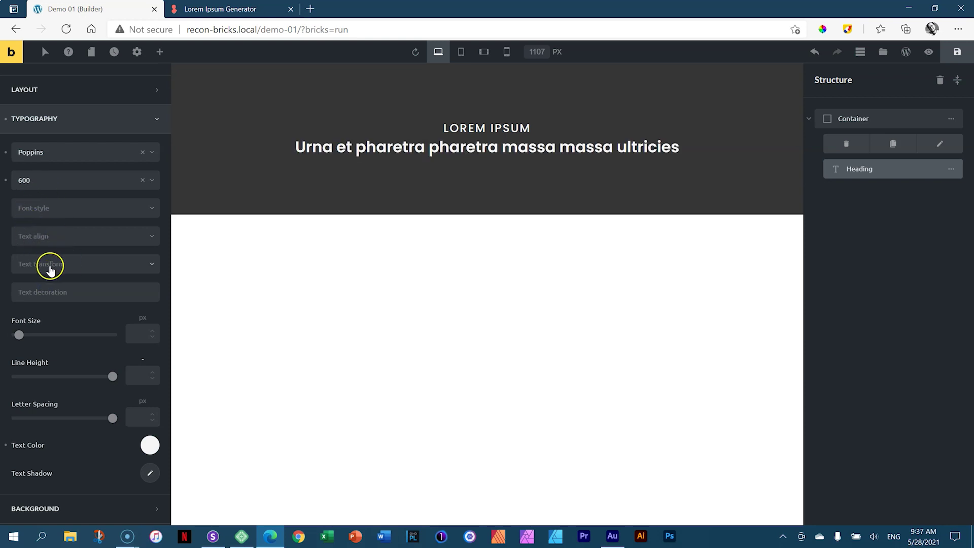
- Transform the new heading's text to Uppercase and set its font size to 40 px
left_click(48, 269)
left_click(37, 299)
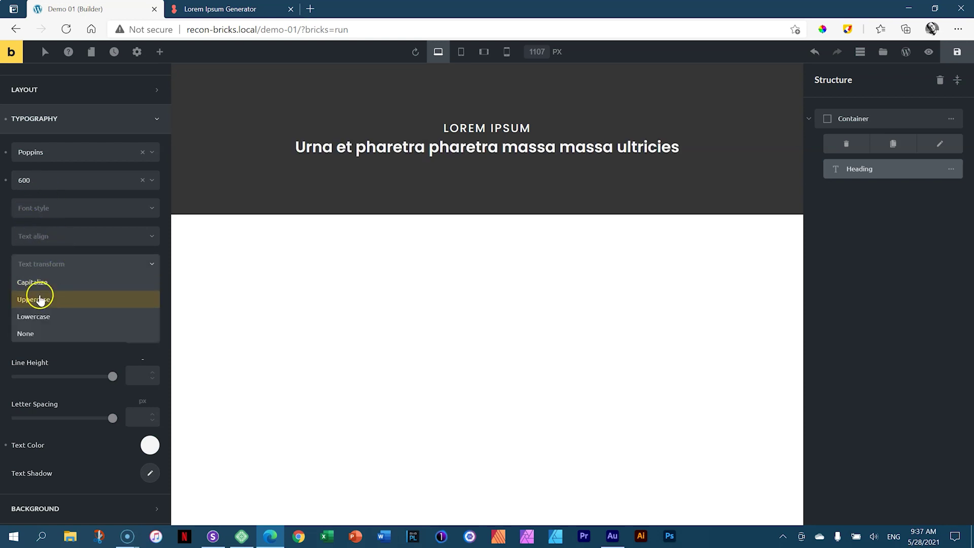
left_click(49, 264)
left_click(37, 299)
left_click(135, 335)
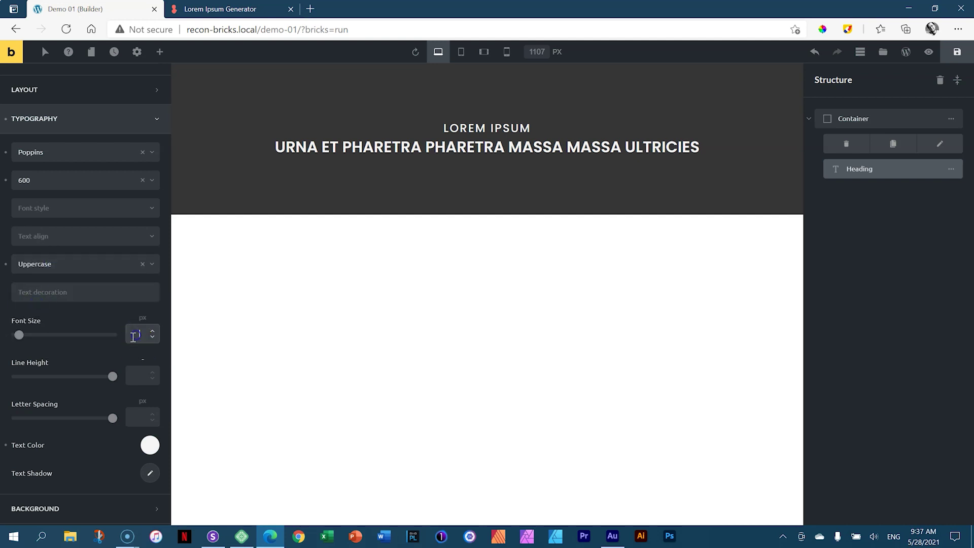
type("40")
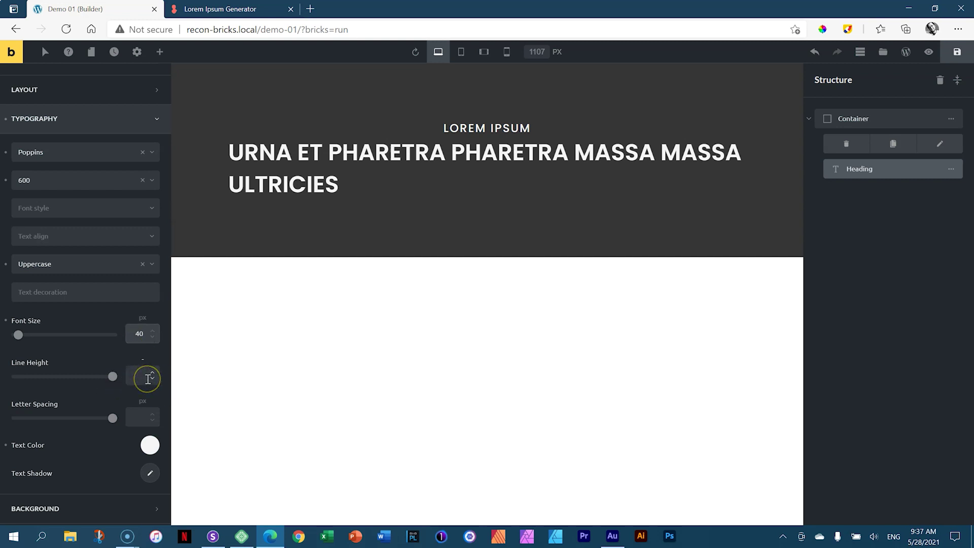
- Center-align the text of the two-line heading directly on the canvas
triple_click(319, 183)
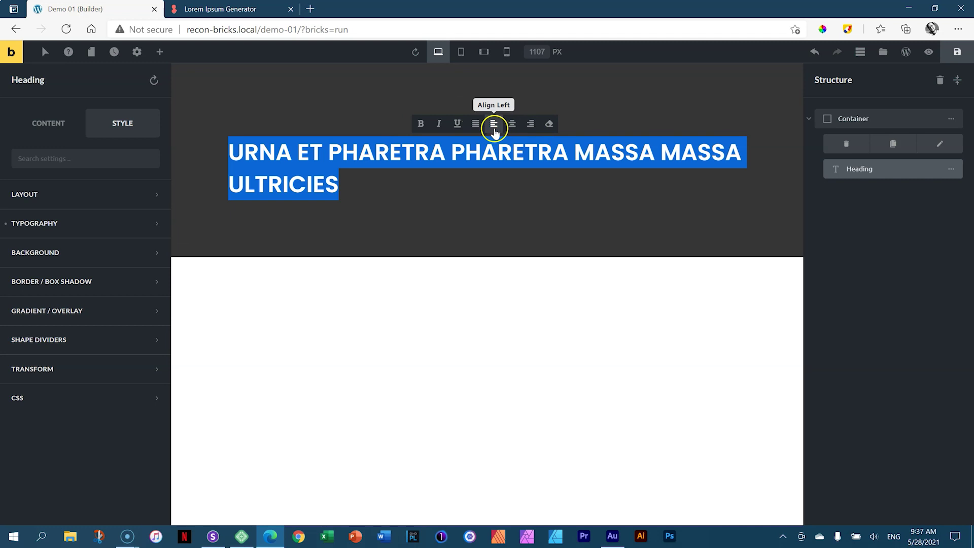
left_click(512, 124)
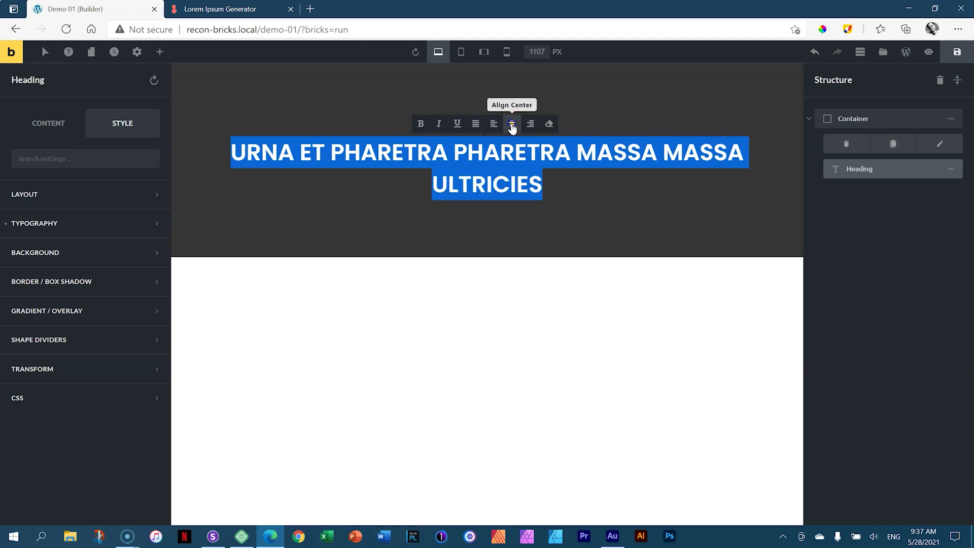
left_click(511, 155)
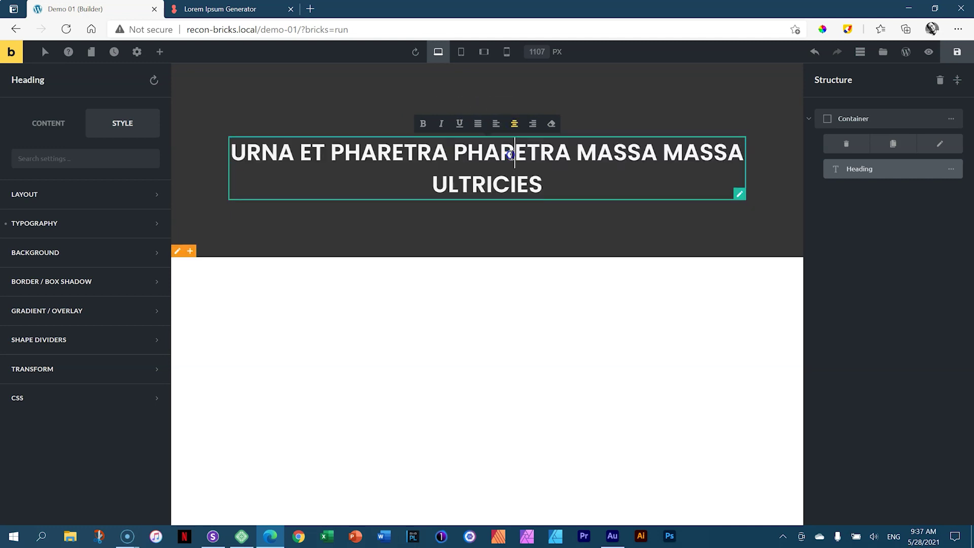
- Clear the heading's text alignment in its typography styles and set it back to Center
left_click(92, 228)
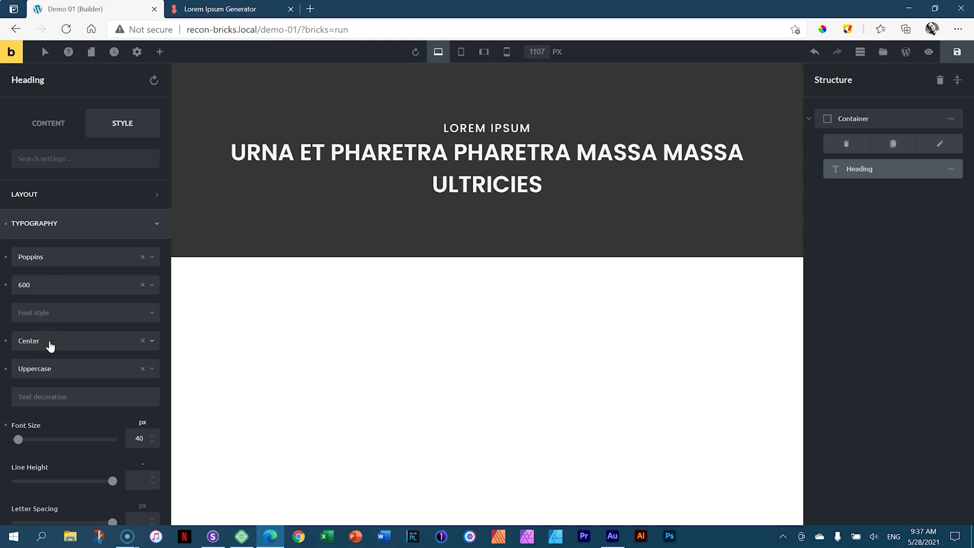
left_click(6, 341)
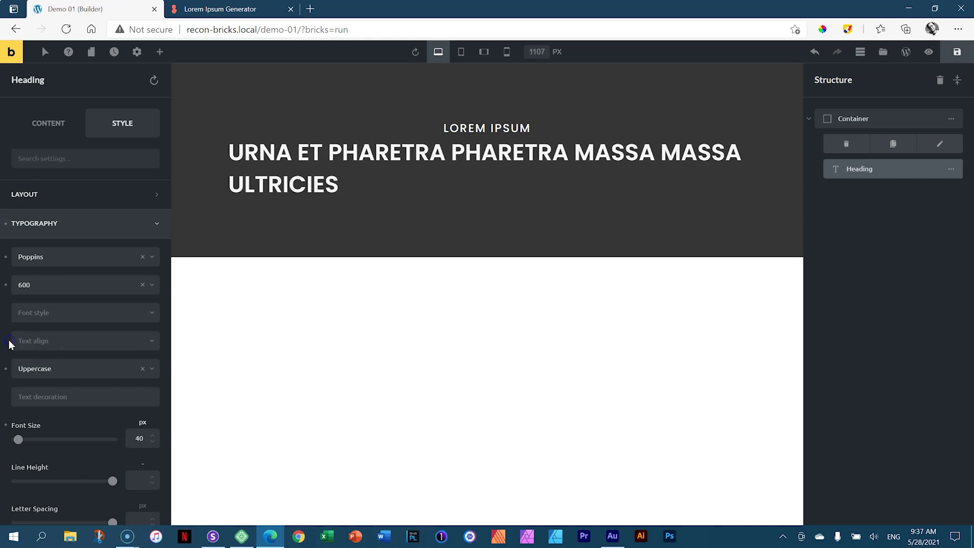
left_click(141, 341)
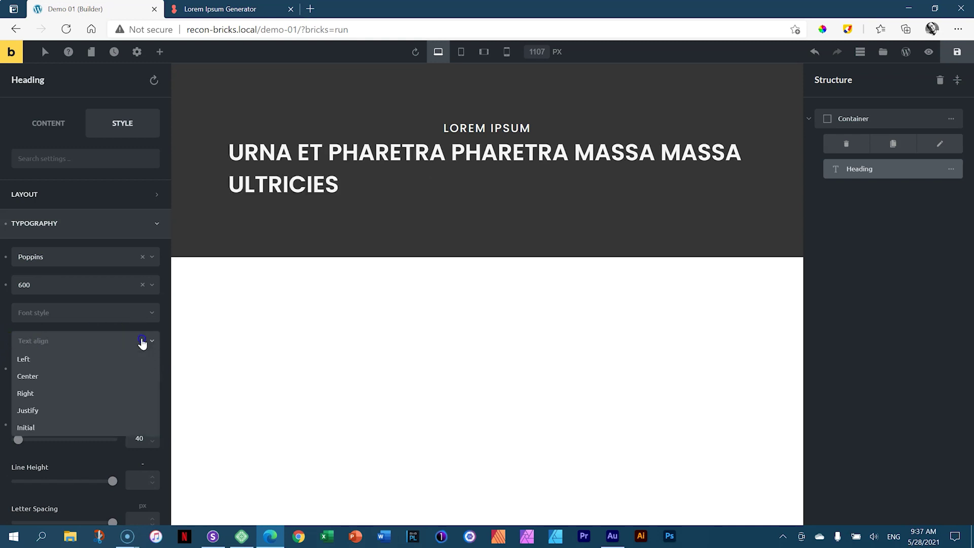
left_click(35, 375)
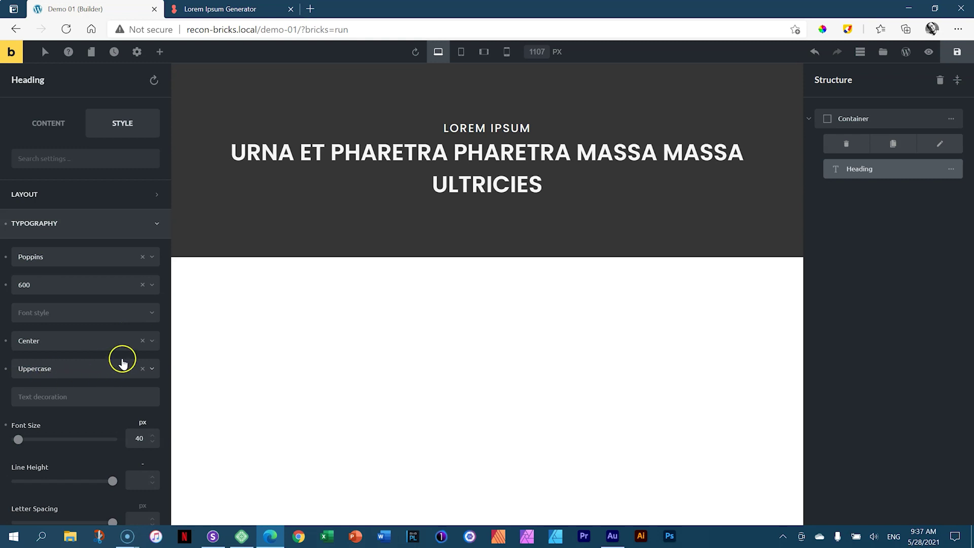
left_click(113, 343)
left_click(114, 345)
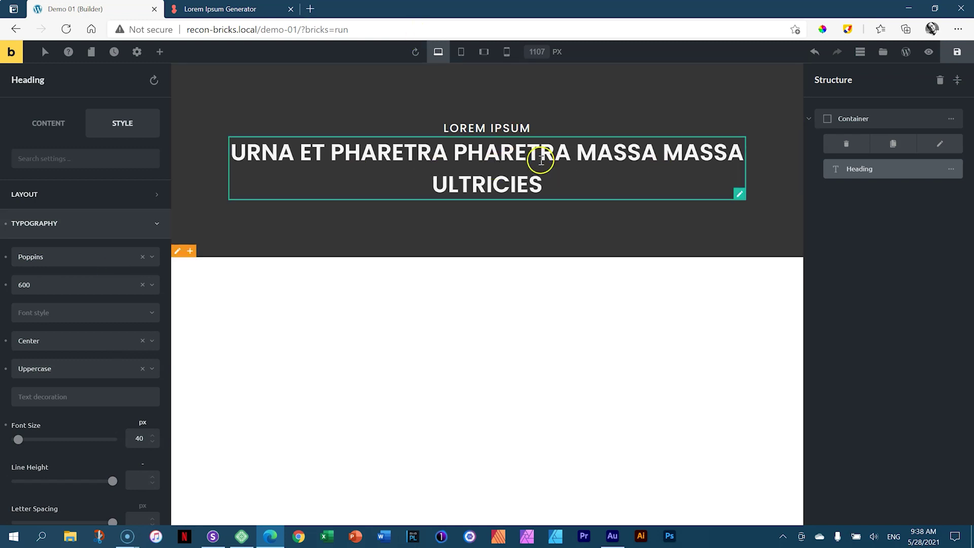
- Try a line break before the first "MASSA" in the heading and remove it again
left_click(578, 161)
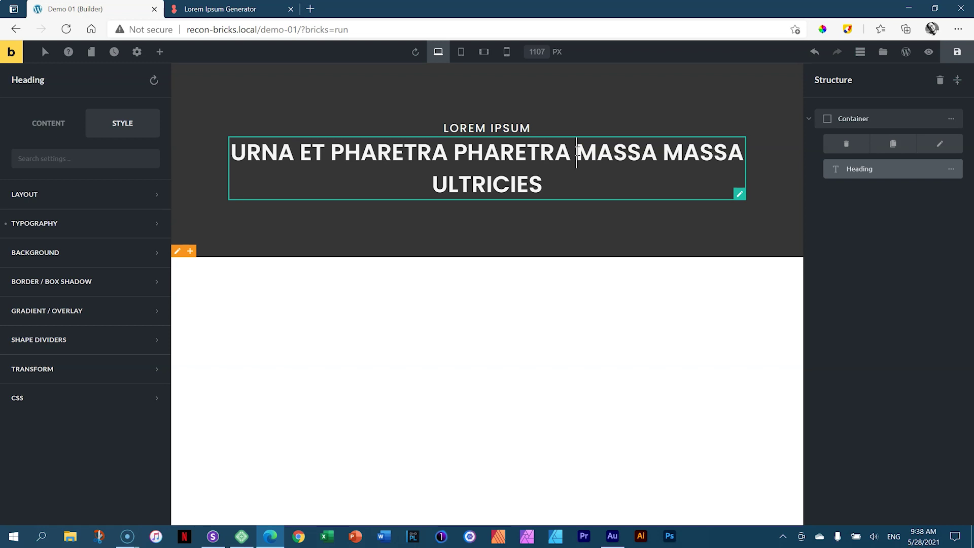
key("Return")
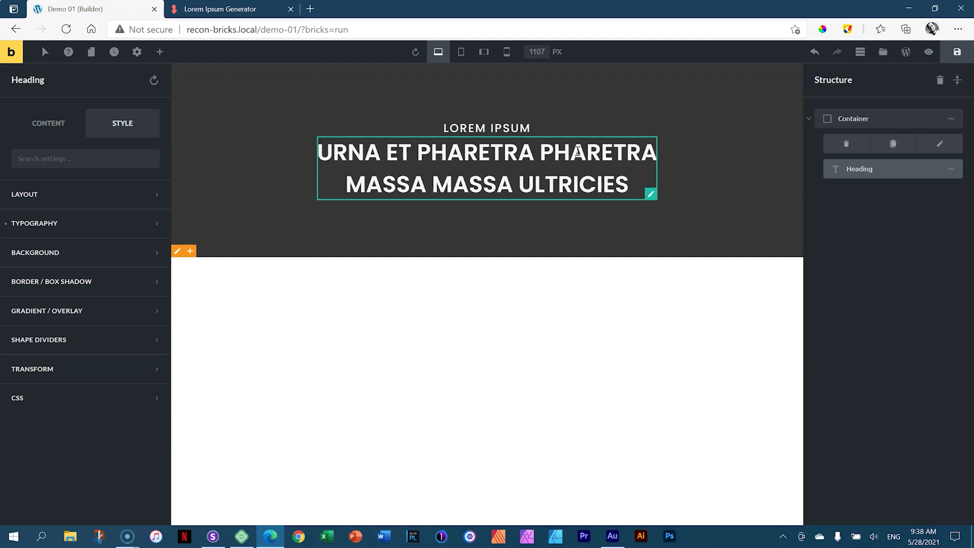
key("BackSpace")
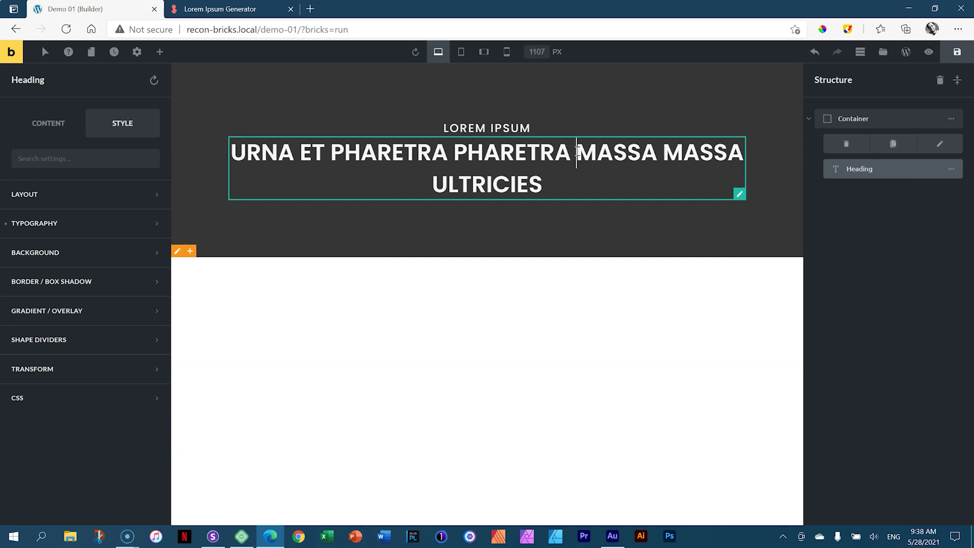
- Add equal padding to both sides of the heading so its text wraps before "MASSA MASSA ULTRICIES"
left_click(231, 165)
left_click_drag(231, 165, 292, 188)
left_click(256, 178)
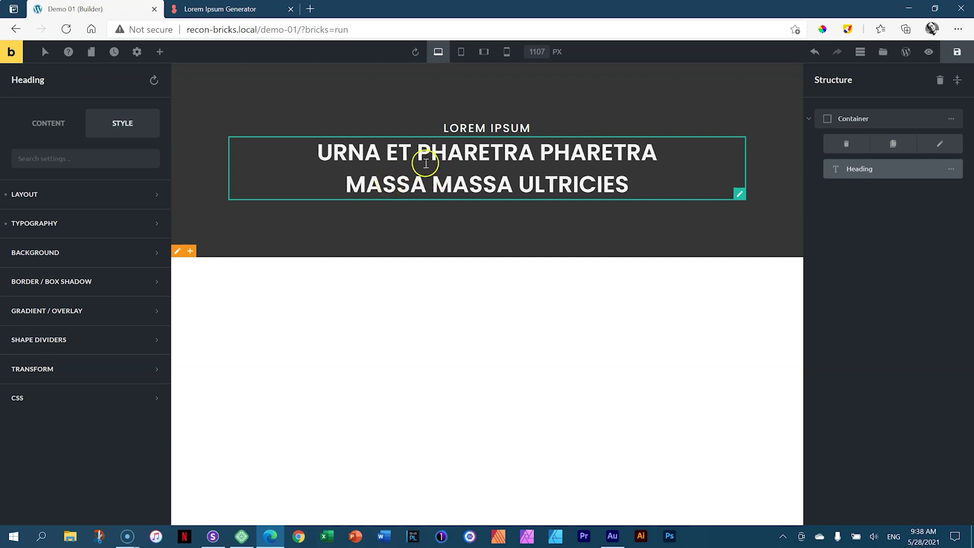
- Set the large heading's line height to 1.2 in its typography styles
left_click(449, 184)
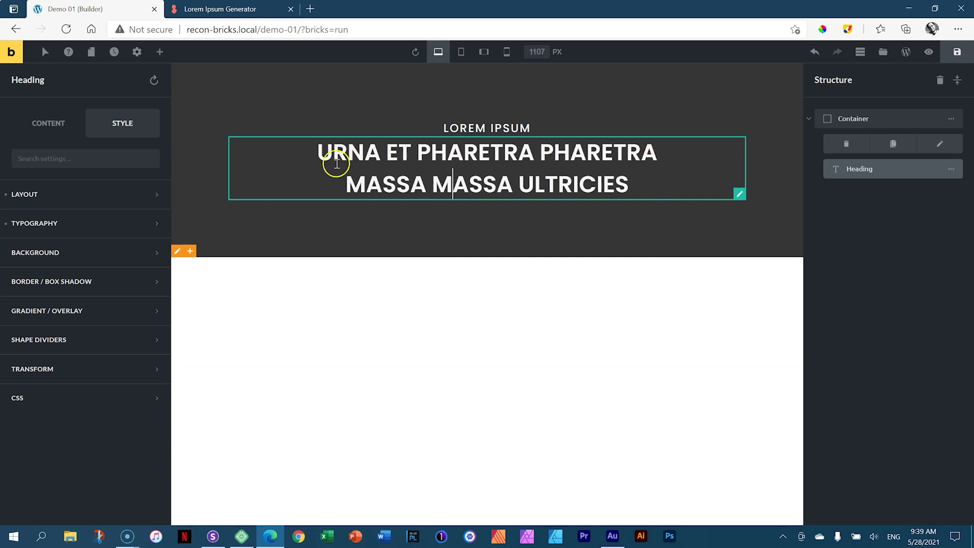
left_click(130, 215)
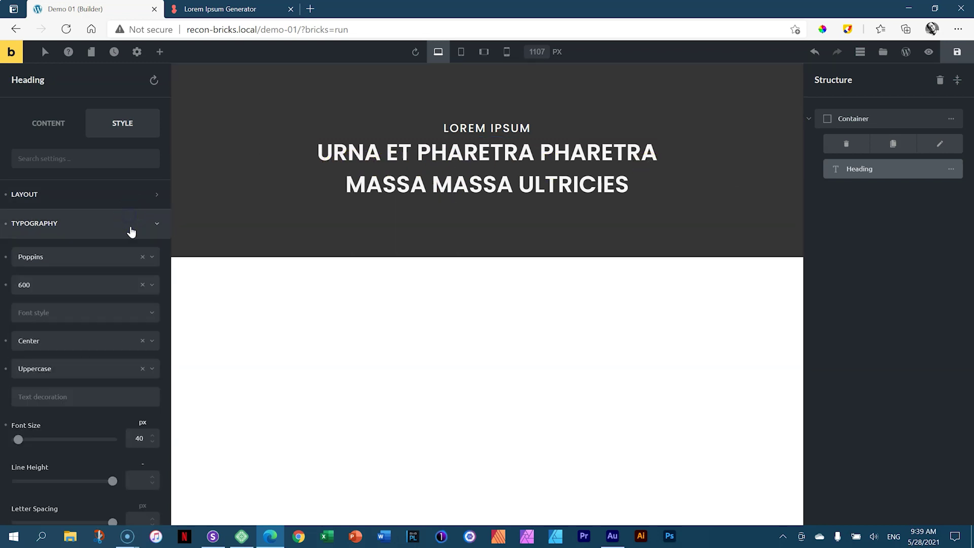
scroll(124, 218, "down", 5)
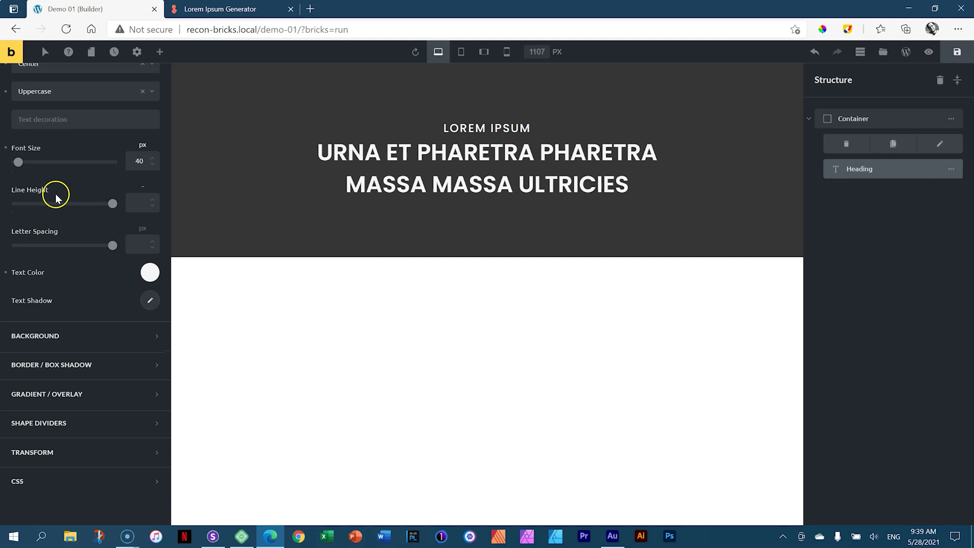
left_click(138, 199)
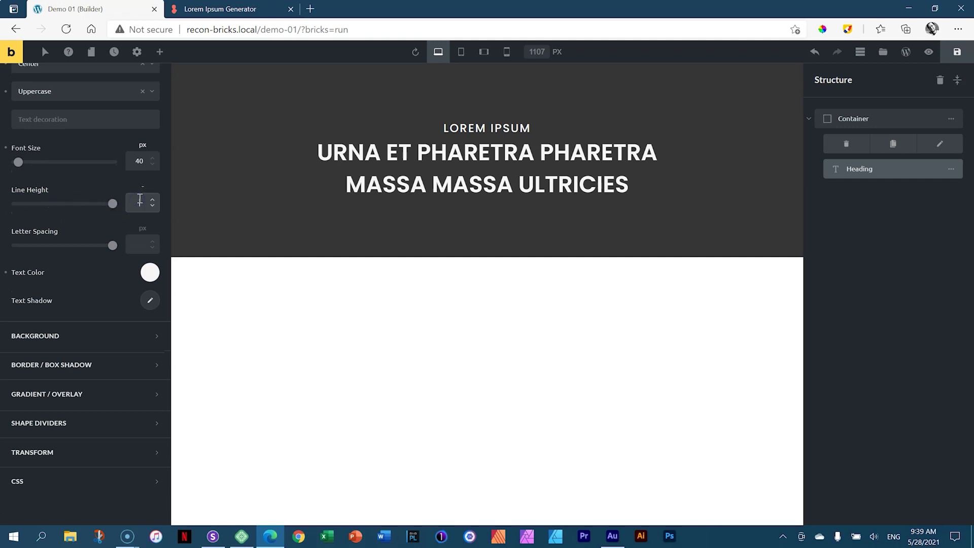
type("1.2")
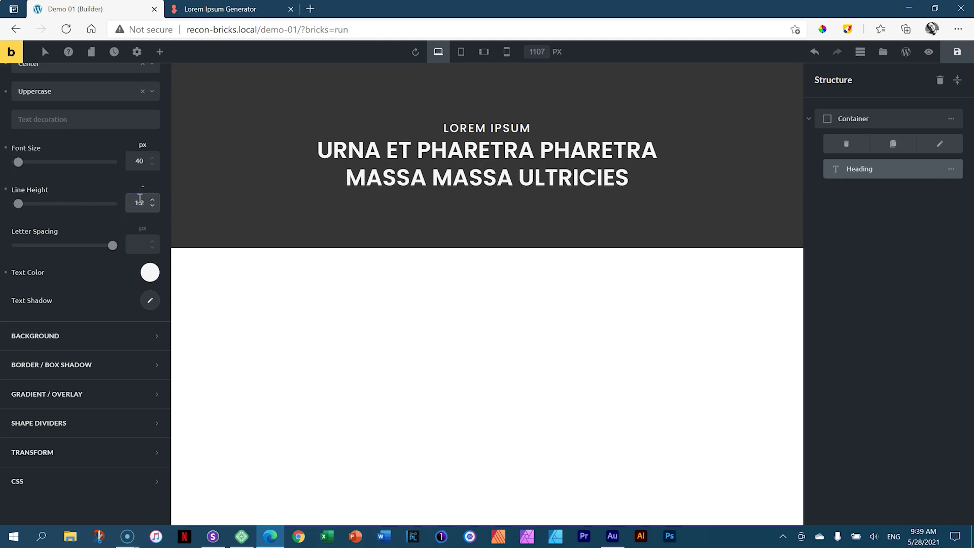
- Add a top margin of 35 px to the large heading to separate it from the "LOREM IPSUM" heading
left_click(511, 142)
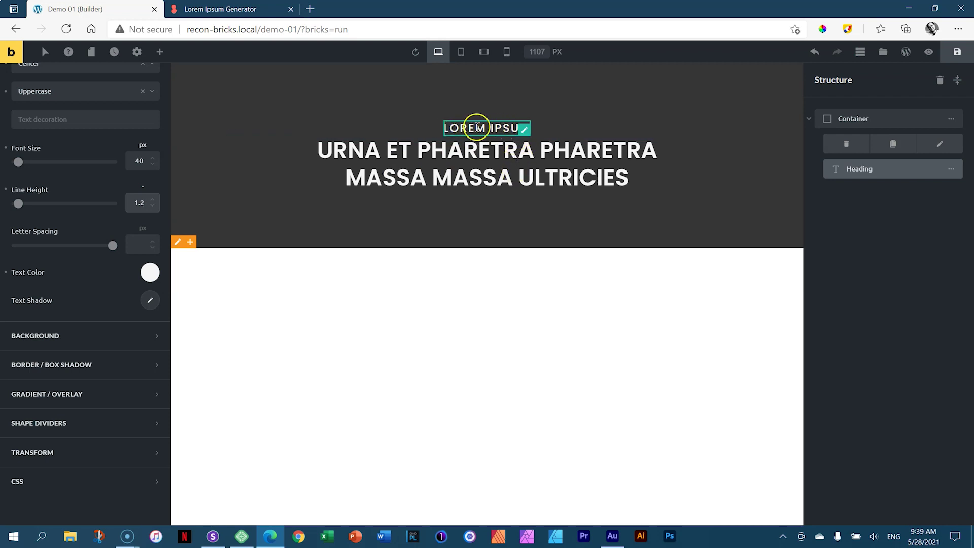
left_click(479, 163)
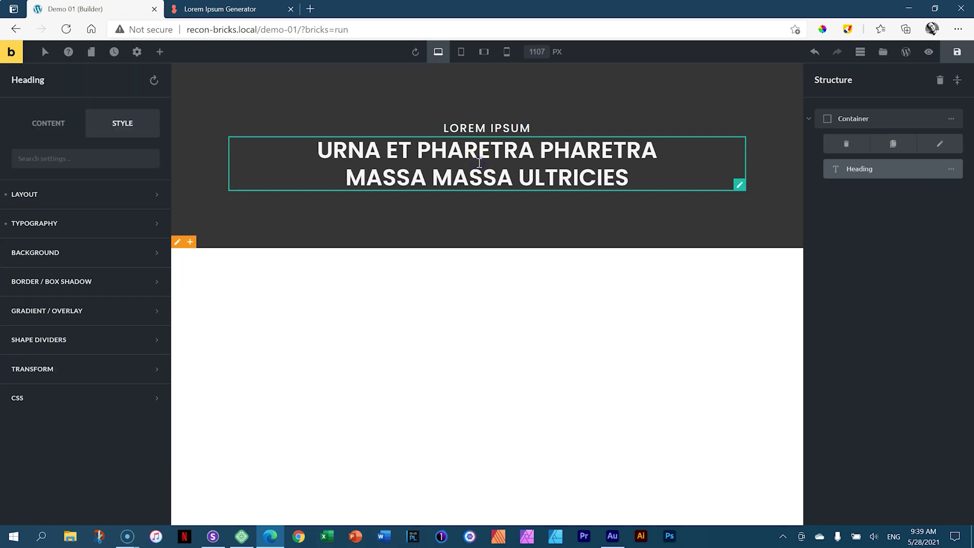
mouse_move(560, 136)
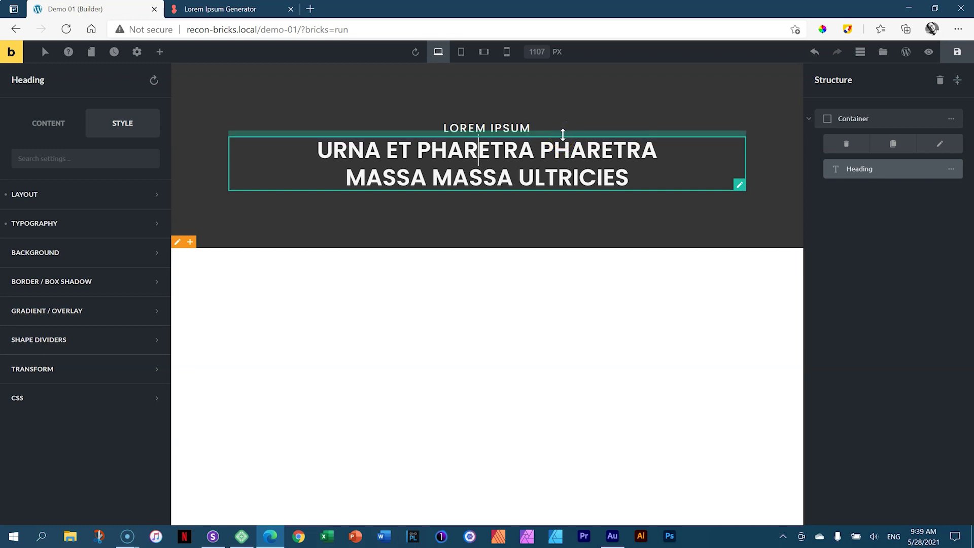
left_click_drag(562, 133, 480, 152)
left_click(726, 290)
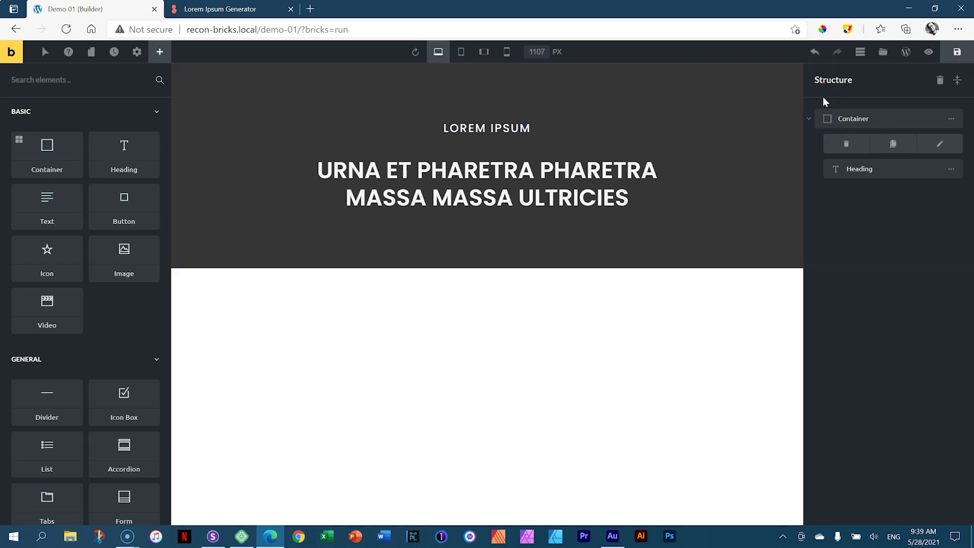
- Compare how the large heading wraps with the structure view hidden and shown
left_click(862, 54)
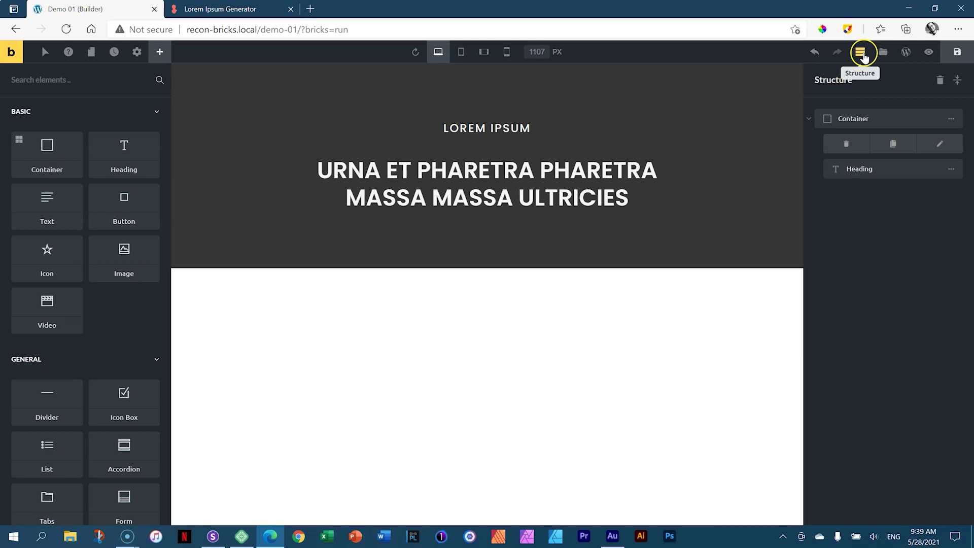
left_click(853, 53)
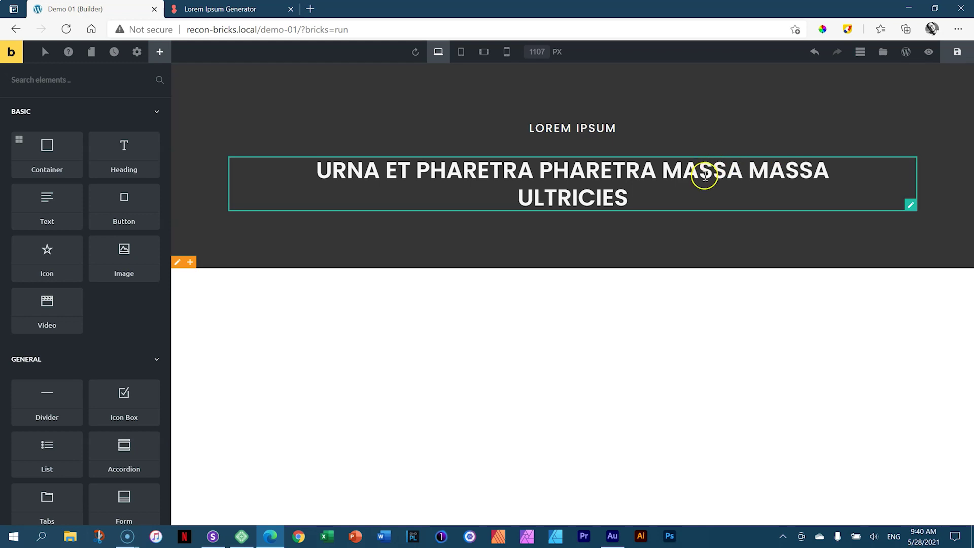
left_click(860, 51)
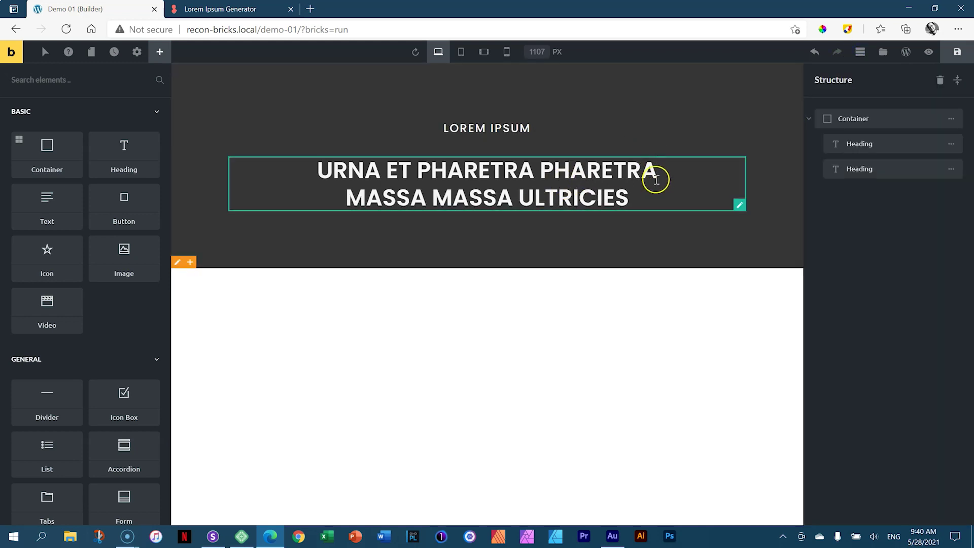
left_click(859, 53)
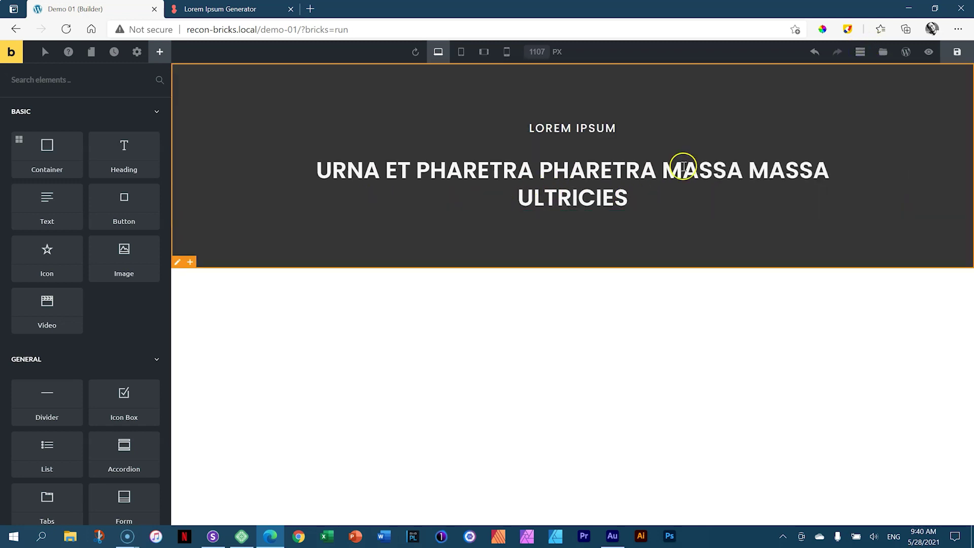
left_click(857, 53)
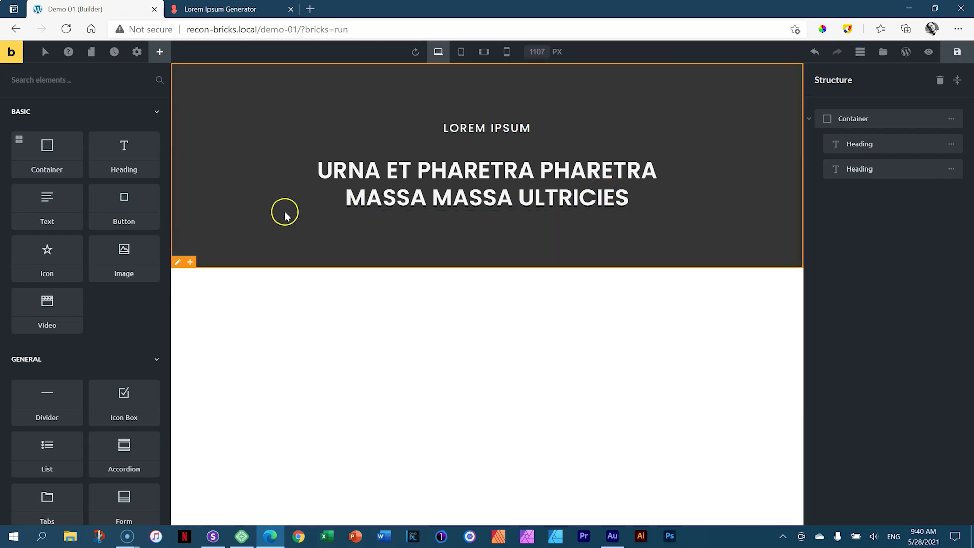
- Reduce the large heading's left and right padding to 8 px each
left_click(331, 181)
left_click_drag(286, 193, 213, 200)
left_click(213, 200)
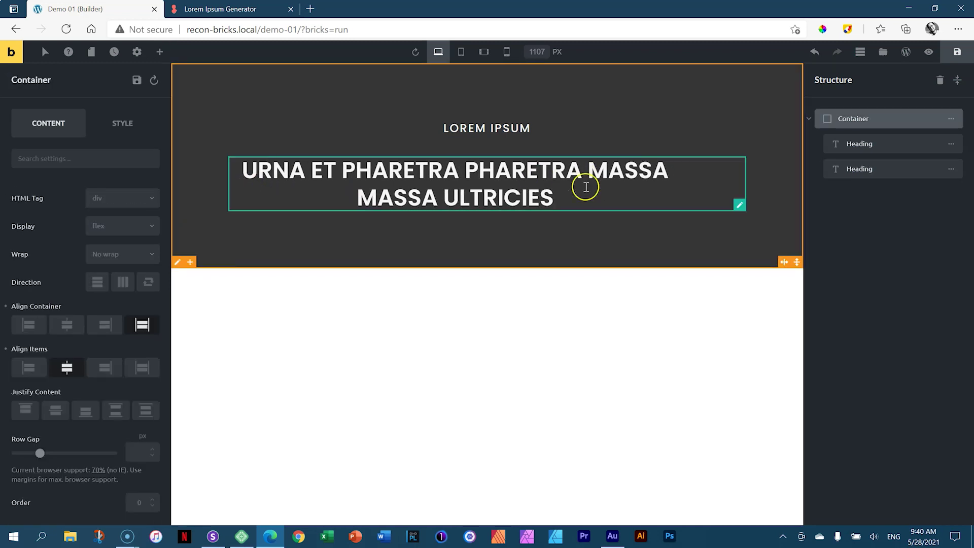
left_click(703, 186)
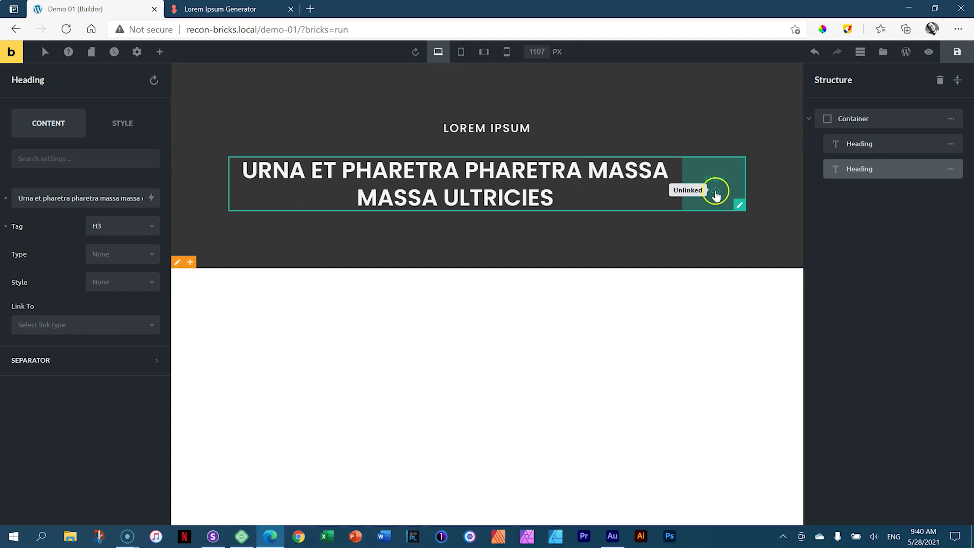
left_click(716, 191)
left_click_drag(686, 197, 744, 199)
left_click(603, 191)
- Try a width of 600 px for the large heading in its layout styles and set it to 700 px
left_click(113, 130)
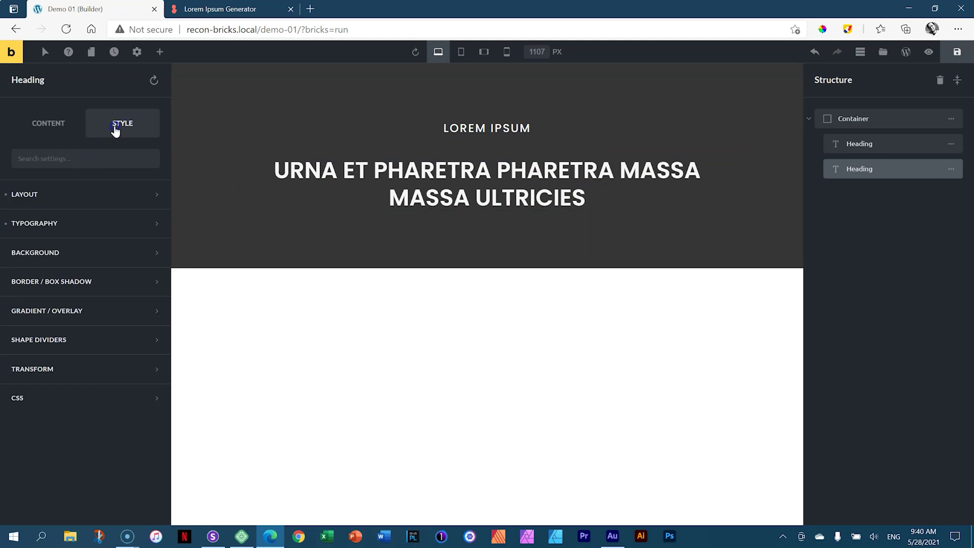
left_click(53, 197)
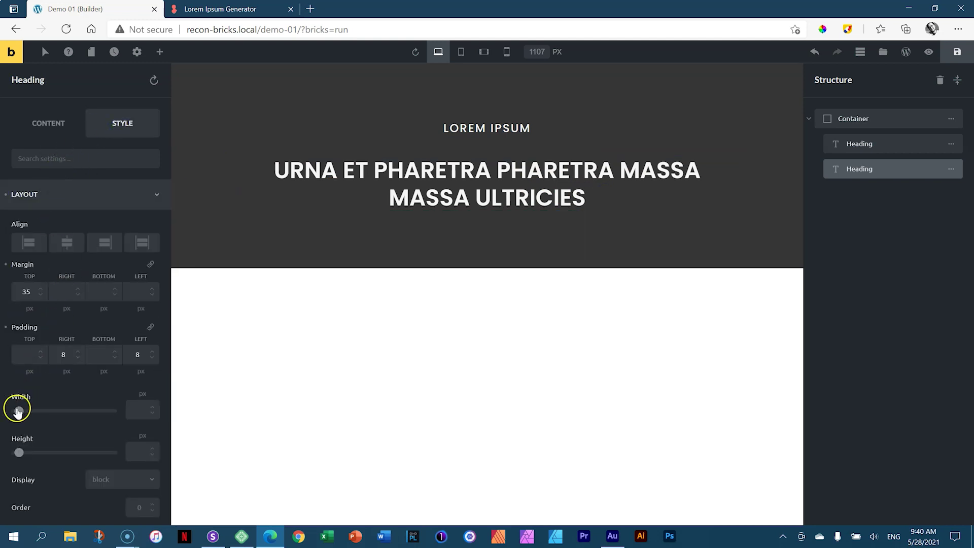
left_click(135, 412)
type("600")
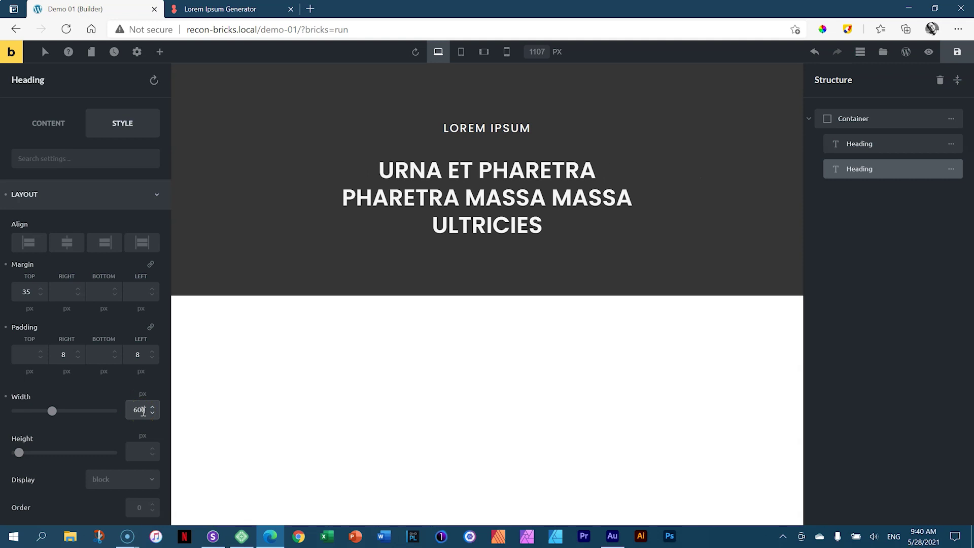
double_click(143, 411)
type("700")
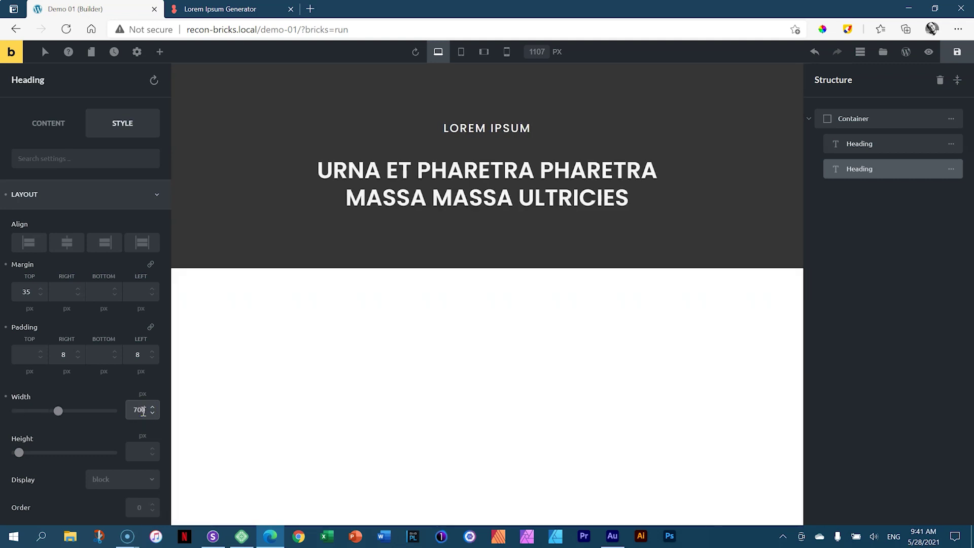
- Compare the large heading's wrapping with its width set and cleared, toggling the structure view, and undo the clearing
left_click(860, 52)
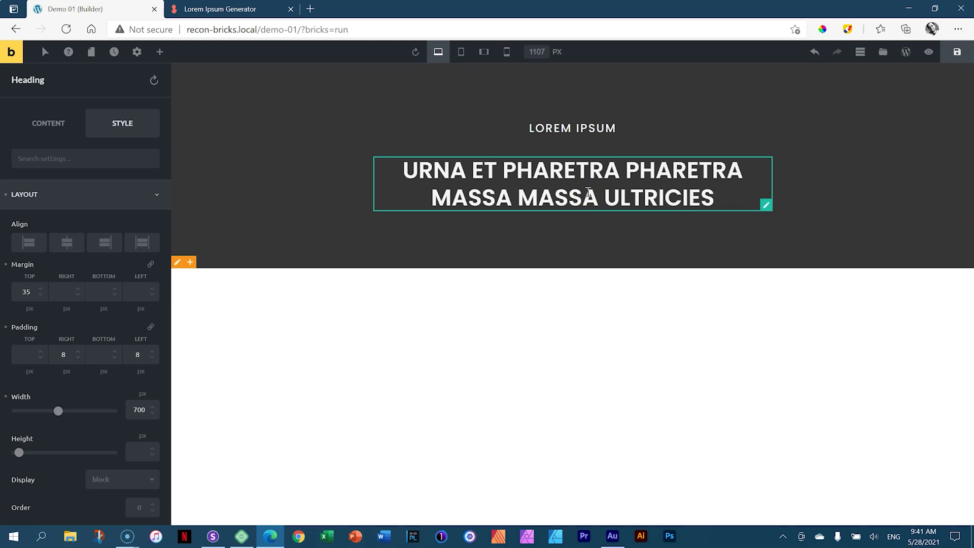
left_click(6, 397)
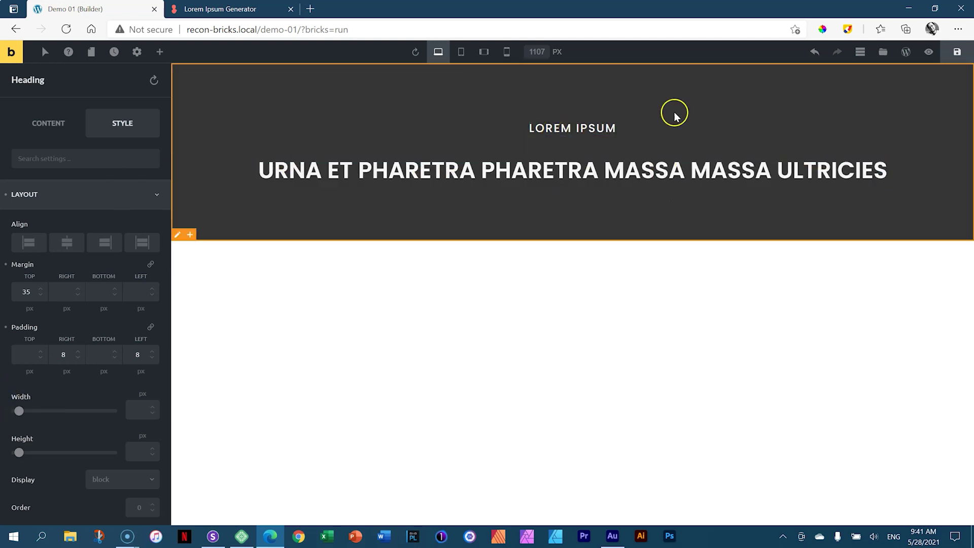
left_click(859, 55)
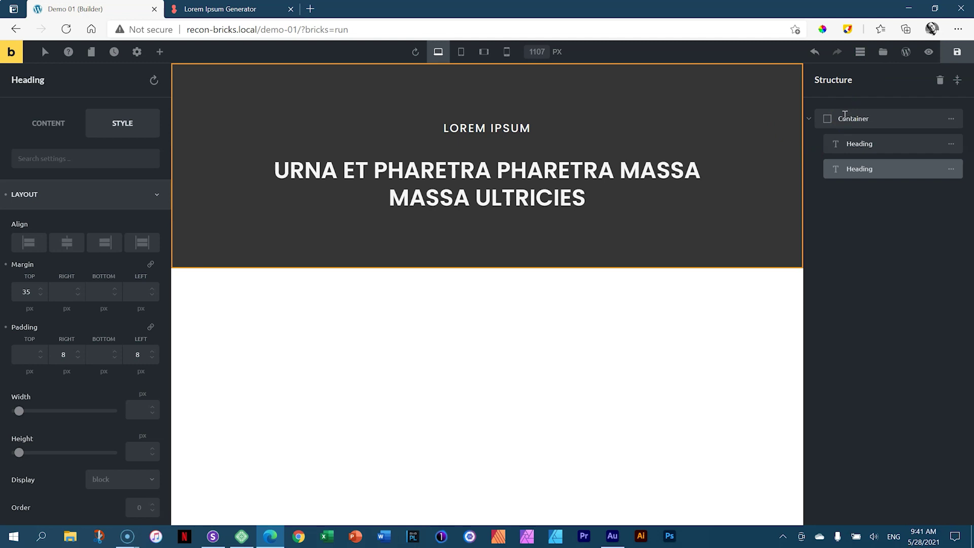
key("ctrl+z")
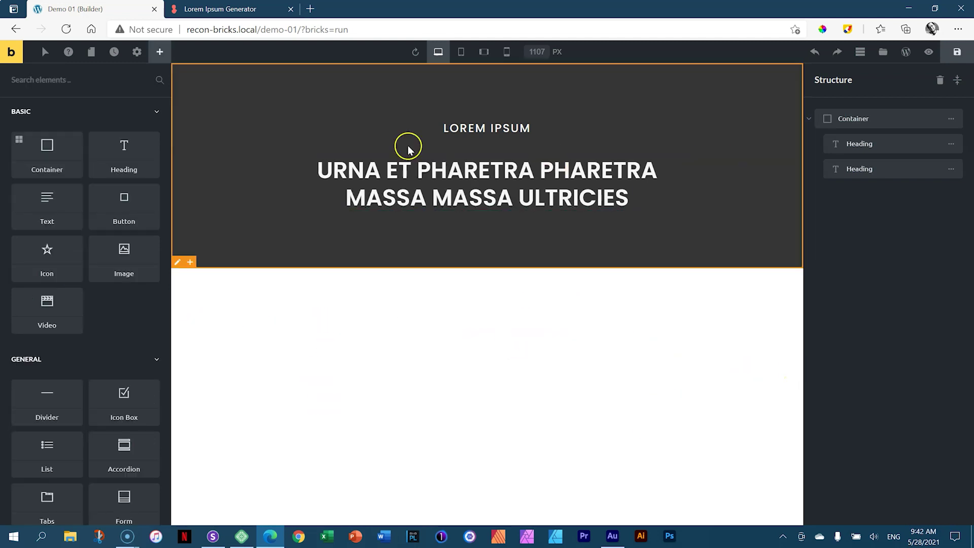
- Add a new container below the first section and set its container alignment to stretch
left_click(49, 159)
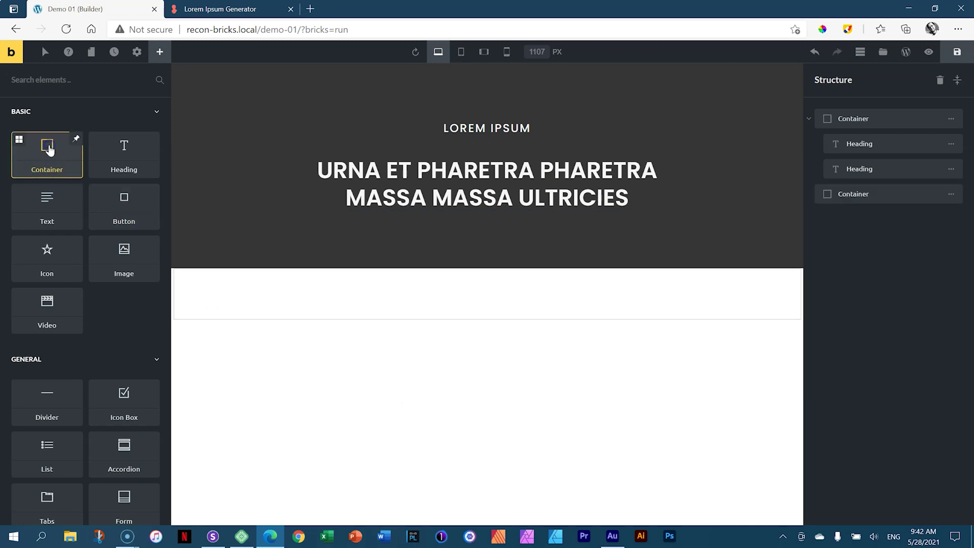
left_click(516, 296)
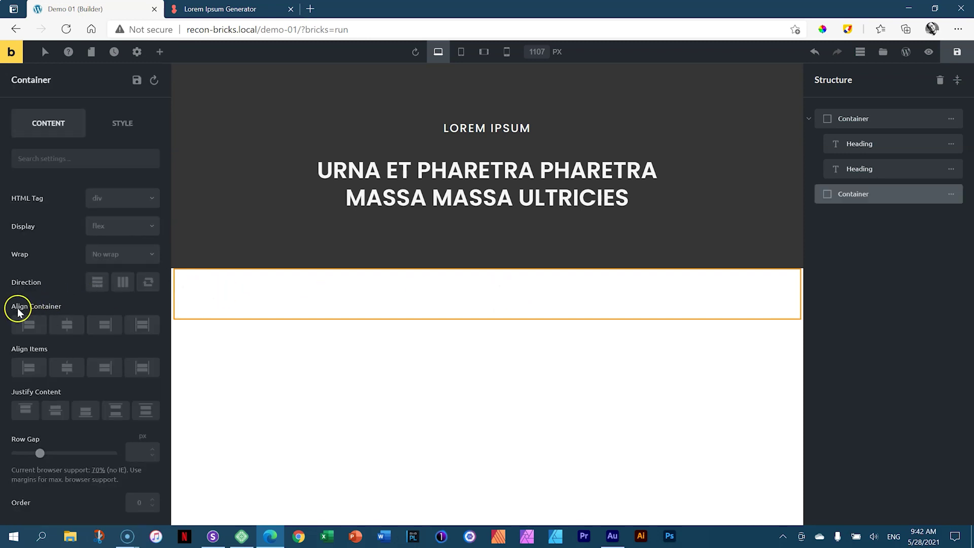
left_click(139, 324)
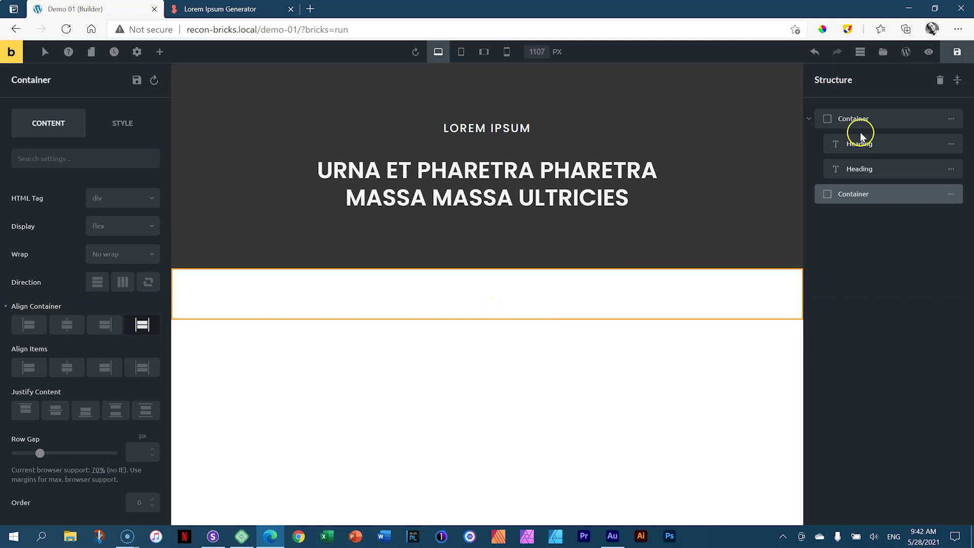
- Set the new container's background color to #363636 and add a top margin separating it from the first section
left_click(131, 123)
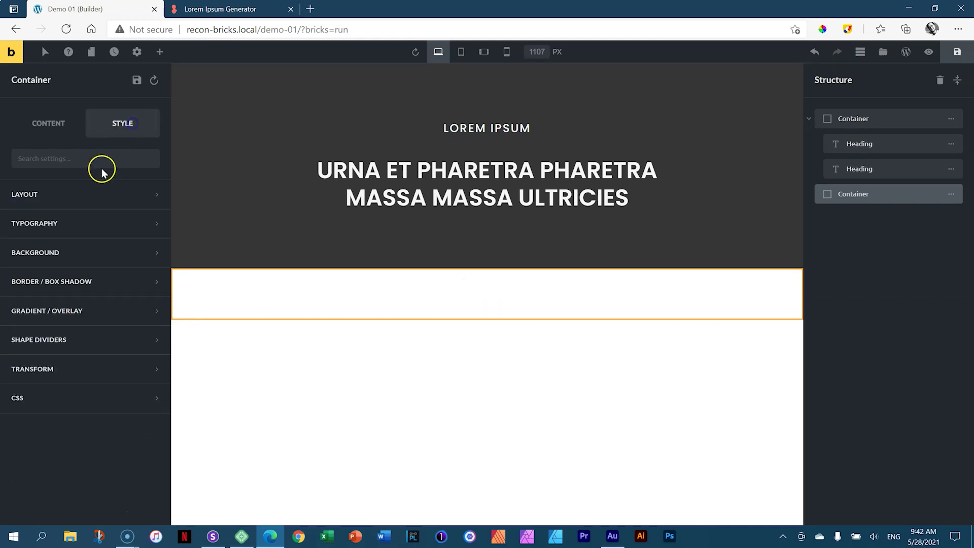
left_click(84, 254)
left_click(150, 286)
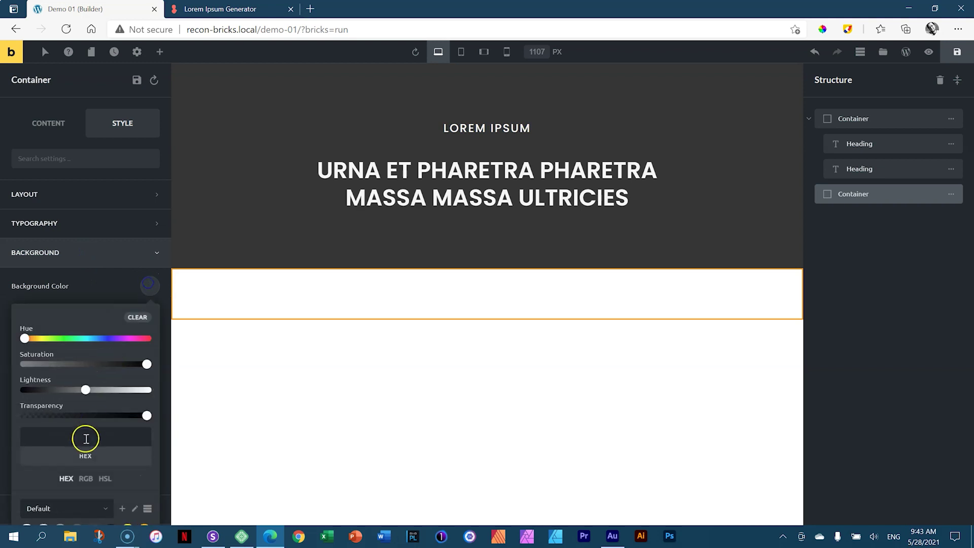
scroll(82, 436, "down", 2)
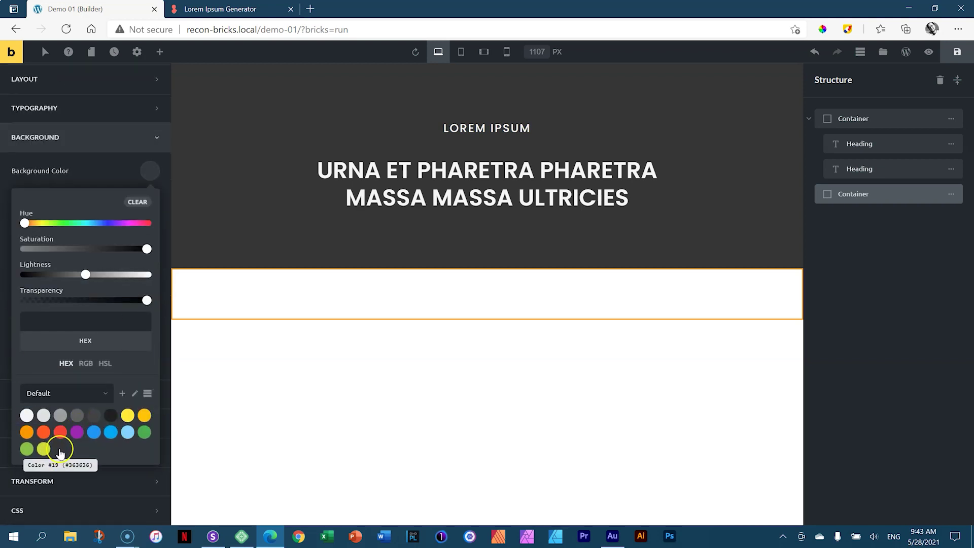
left_click(60, 449)
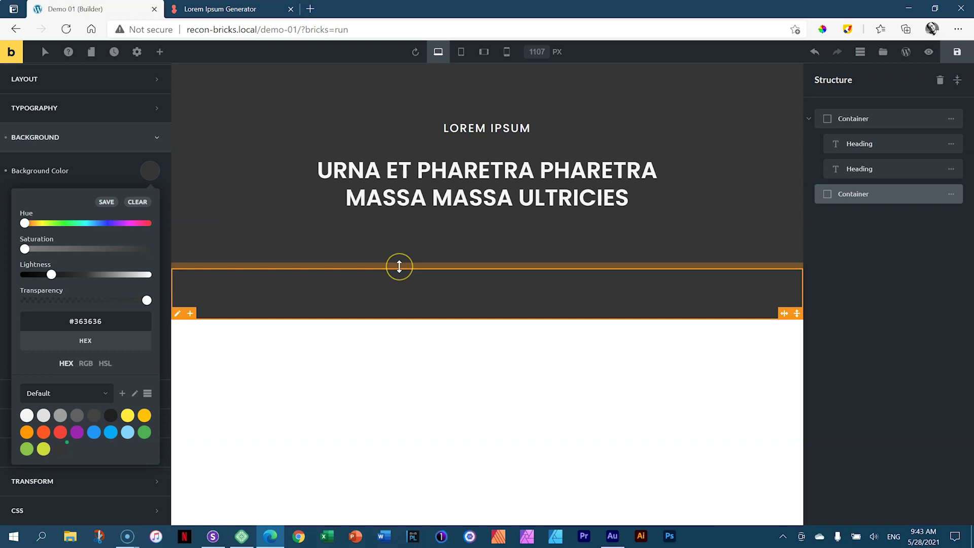
left_click_drag(399, 266, 400, 311)
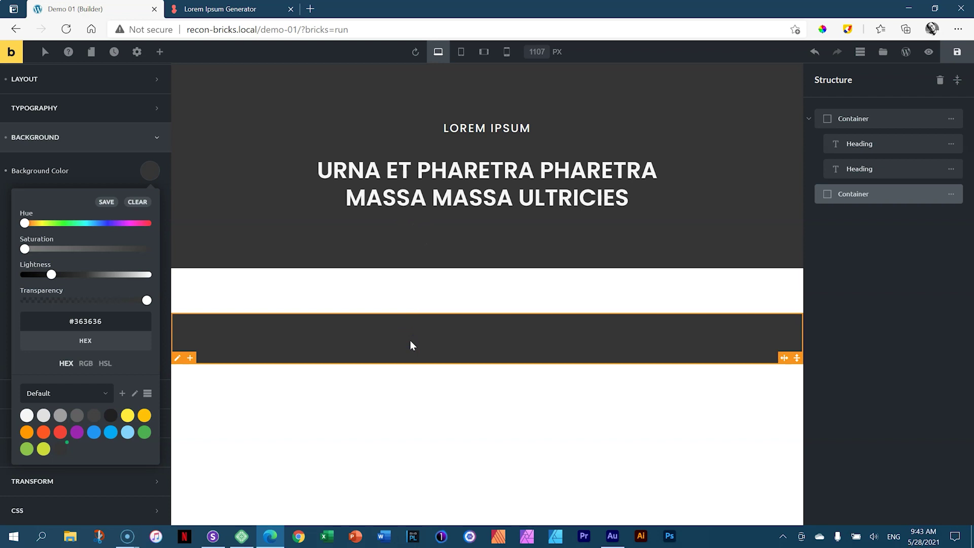
- Add a heading inside the second container and replace its text with "Lorem Ipsum"
left_click(492, 344)
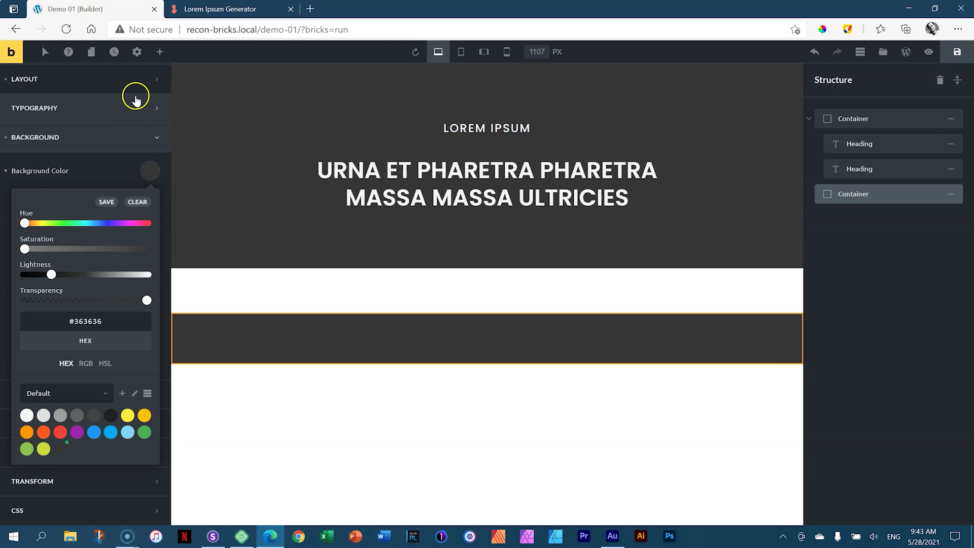
left_click(164, 54)
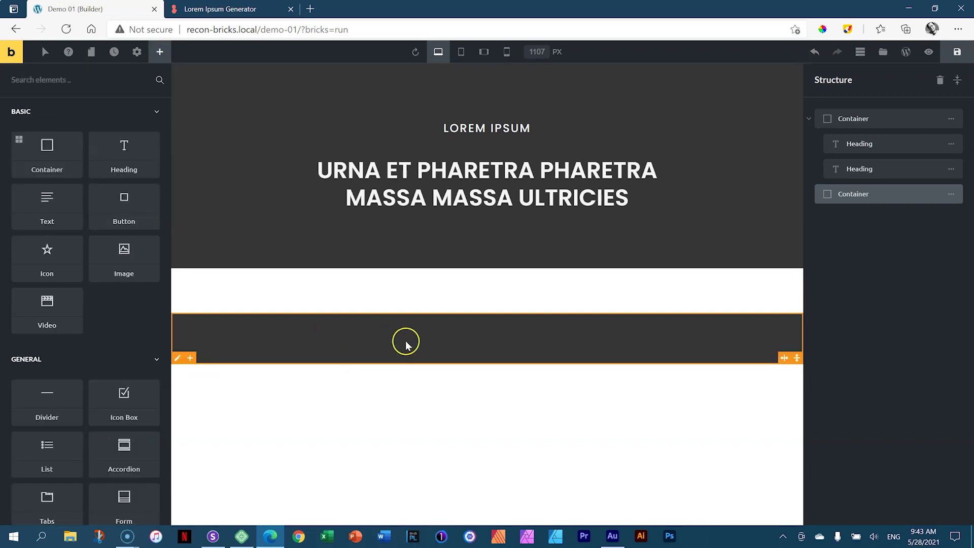
left_click(122, 148)
double_click(237, 327)
triple_click(238, 326)
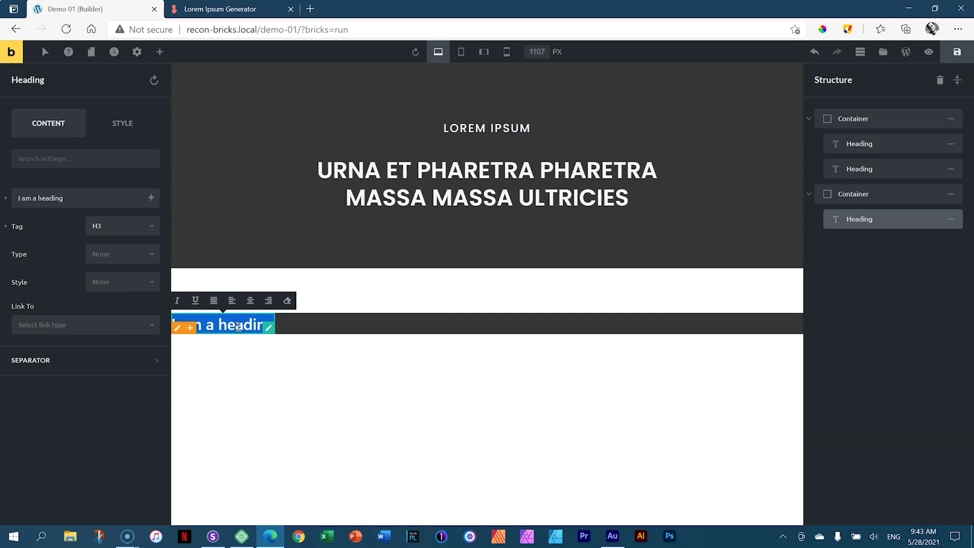
type("Lorem Ipsum")
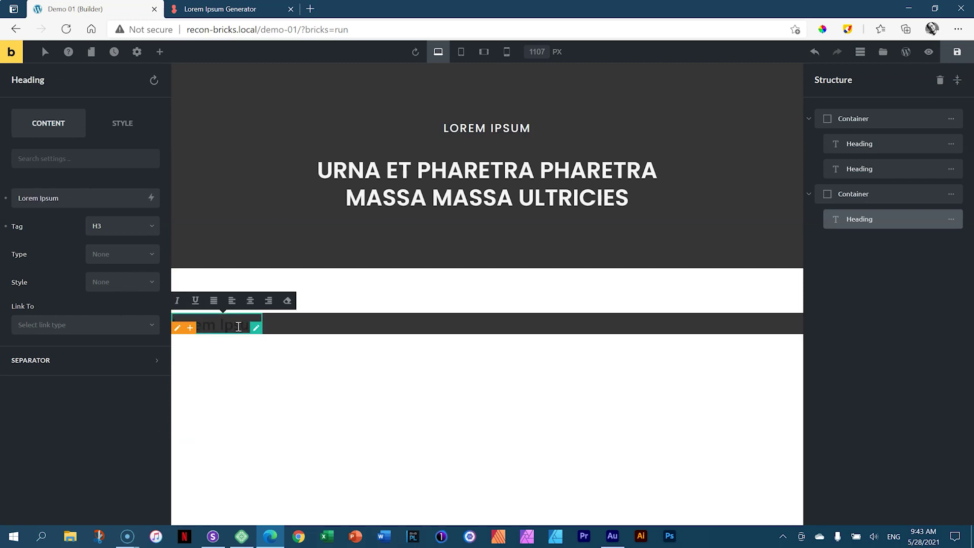
- Set the new "Lorem Ipsum" heading's text color to white in its typography styles
left_click(142, 126)
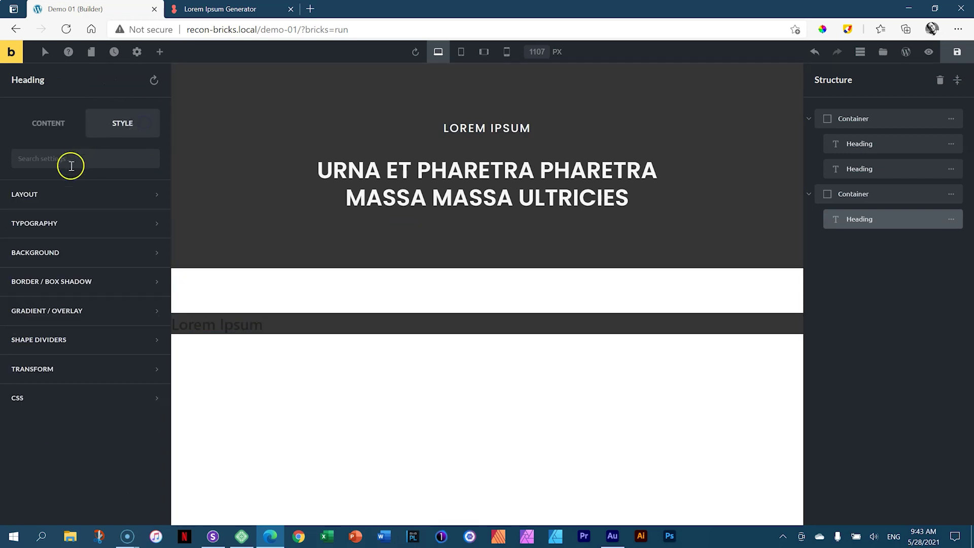
left_click(64, 219)
scroll(91, 332, "down", 5)
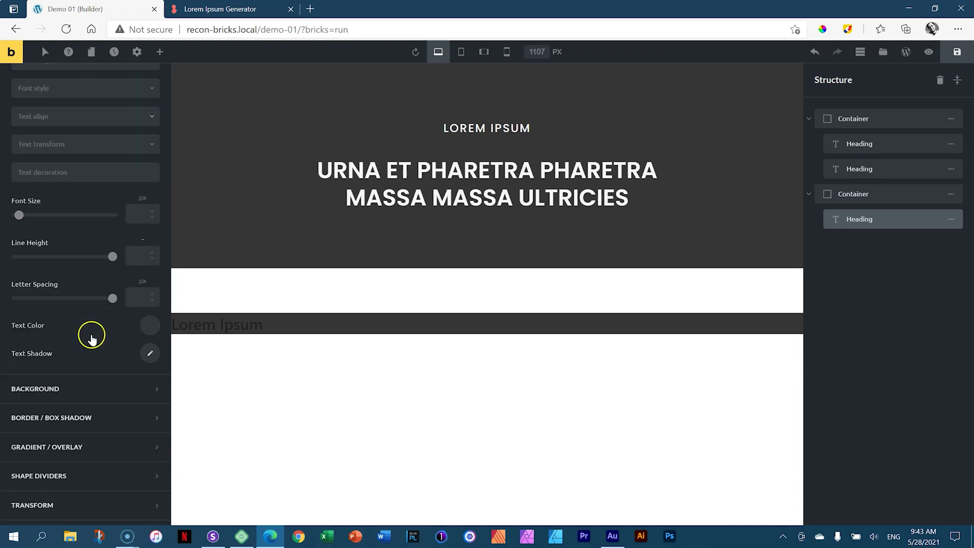
left_click(150, 273)
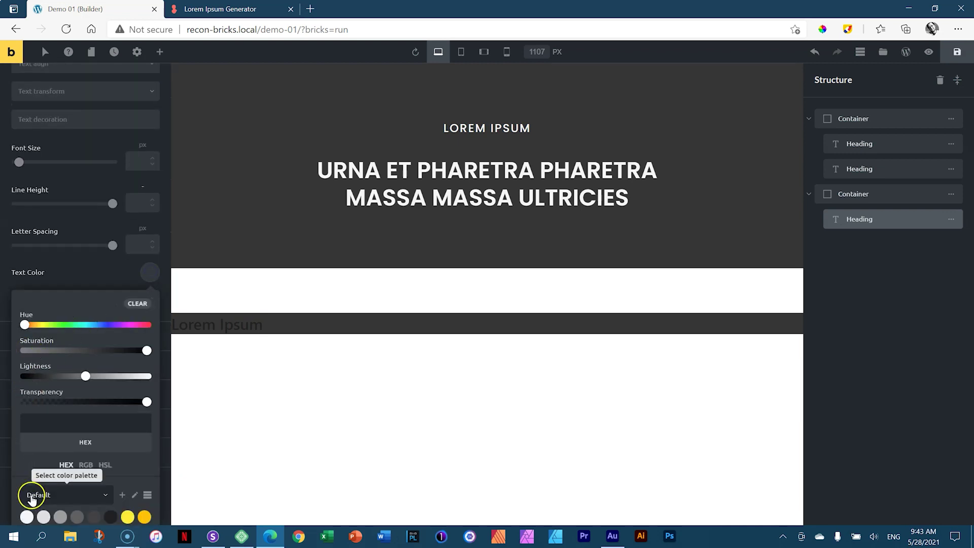
left_click(27, 517)
- Set the new heading's font family to Poppins and its font weight to 500
scroll(87, 254, "up", 5)
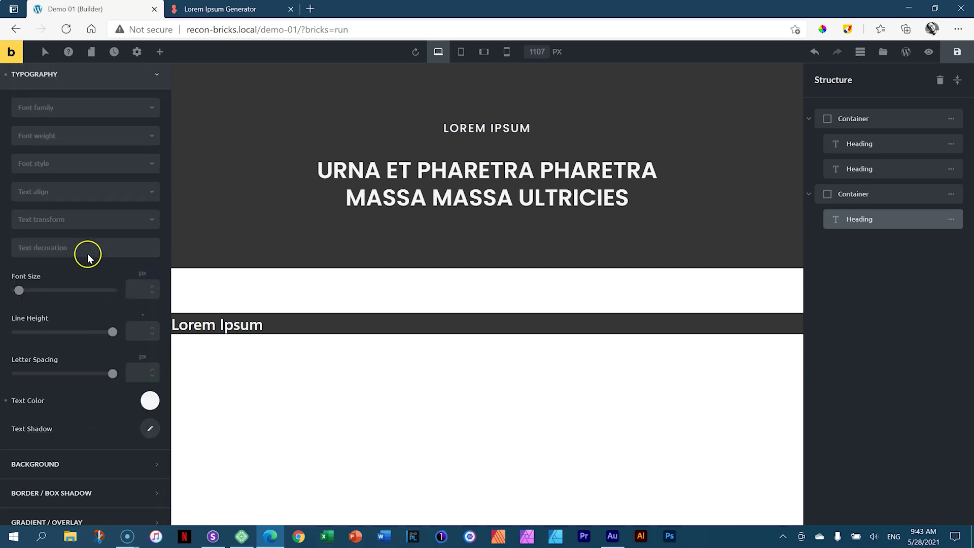
left_click(67, 257)
type("po")
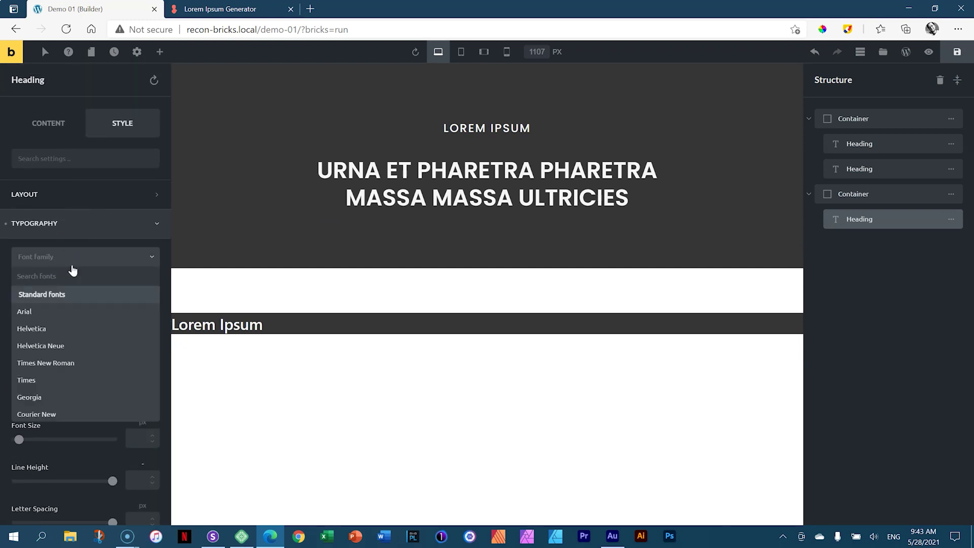
type("ppins")
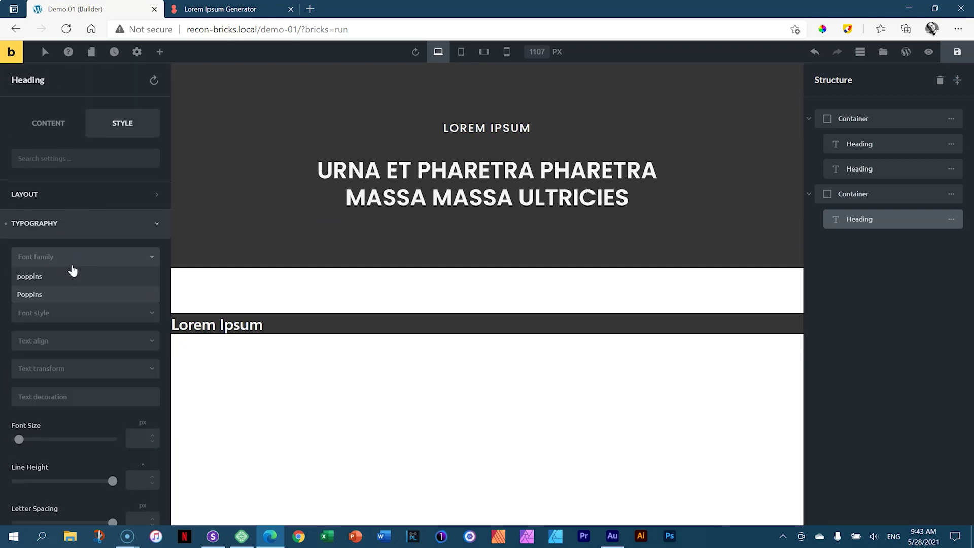
left_click(53, 294)
left_click(55, 286)
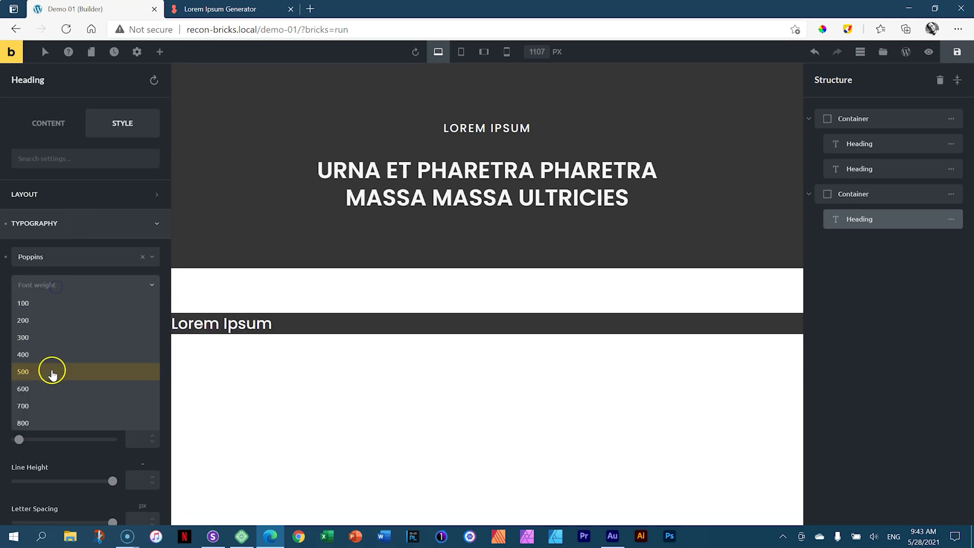
left_click(53, 372)
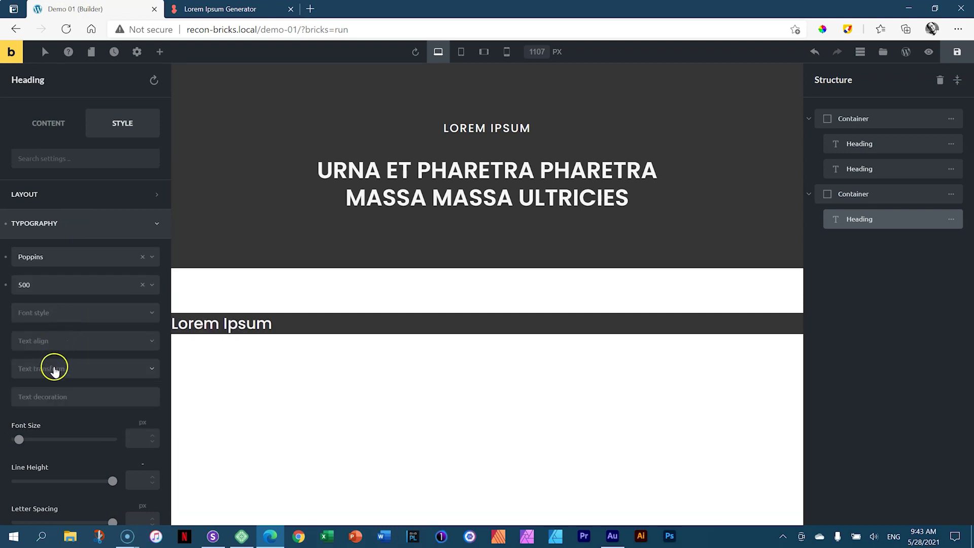
- Set the new heading's text transform to Uppercase and its font size to 202 px
left_click(54, 369)
left_click(43, 401)
left_click(136, 438)
type("202")
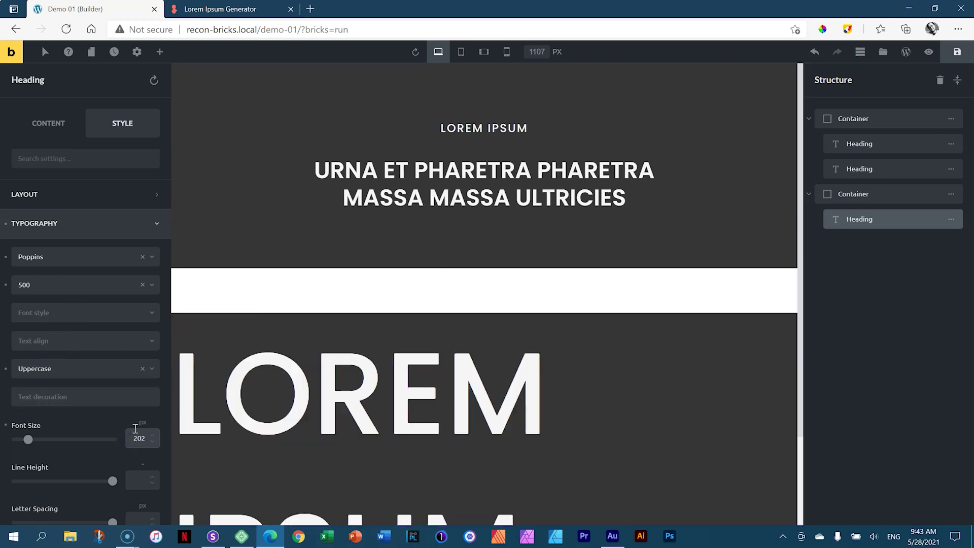
- Set the lower Lorem Ipsum heading's font size to 20 px and its letter spacing to 2 px
double_click(137, 437)
type("20")
left_click(76, 452)
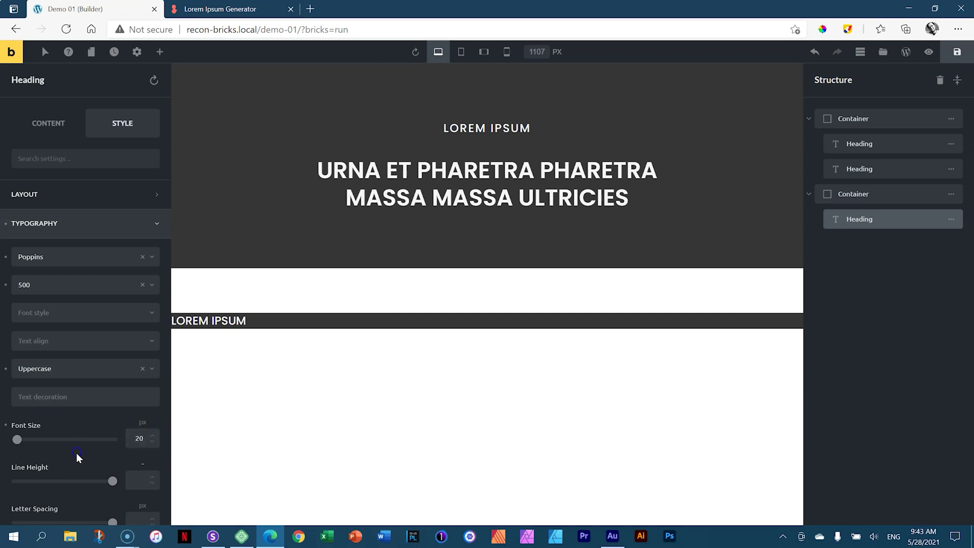
scroll(76, 452, "down", 4)
left_click(139, 337)
double_click(139, 336)
type("2")
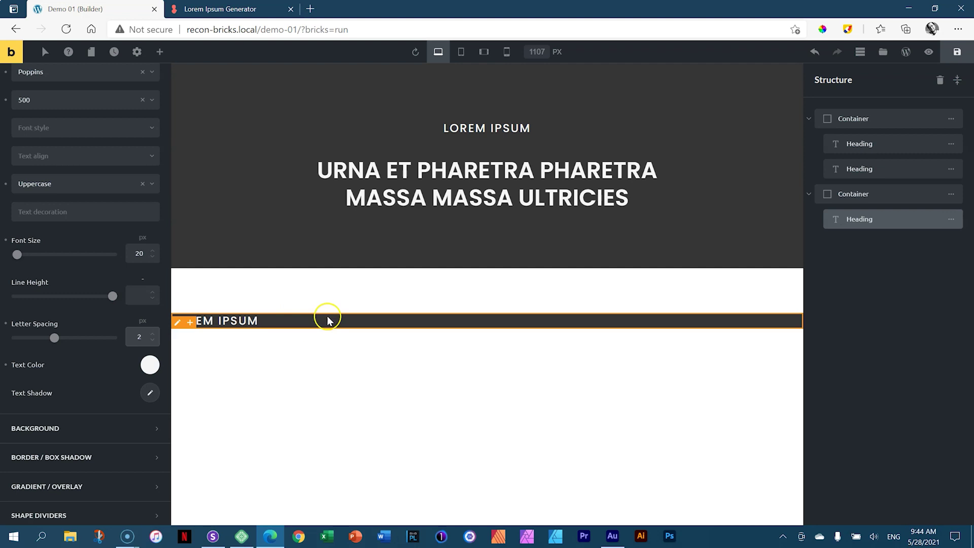
- Centre the items of the lower container horizontally, then save the page and check it in preview
left_click(498, 325)
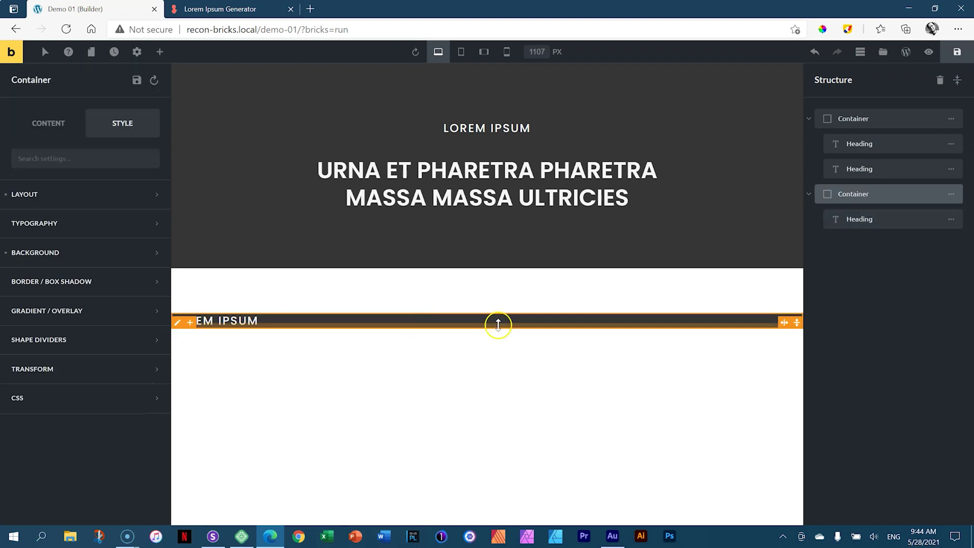
left_click(48, 123)
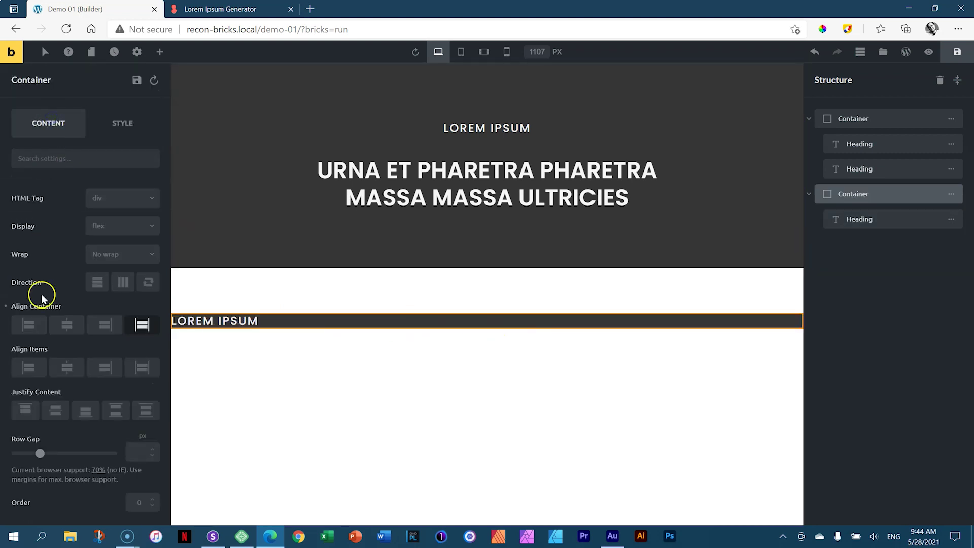
left_click(66, 367)
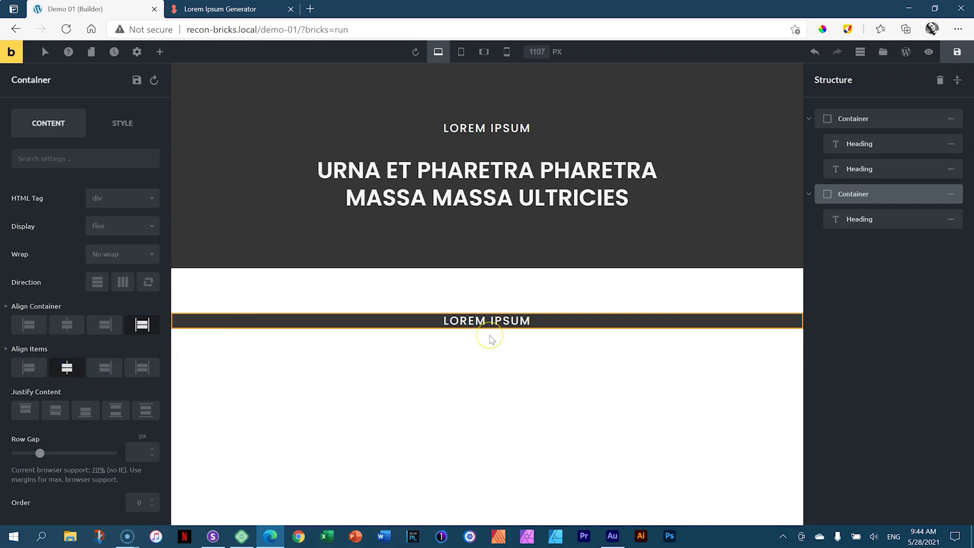
key("ctrl+s")
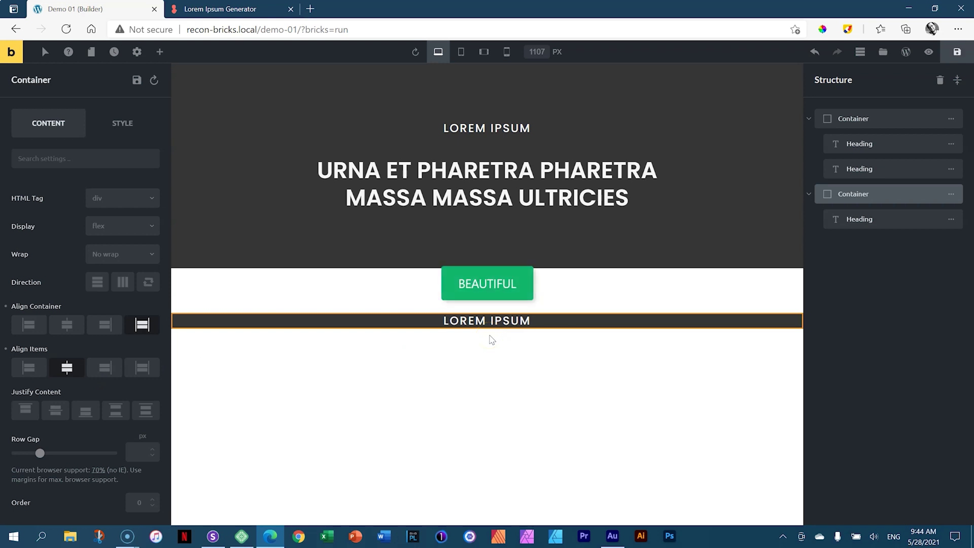
key("ctrl+shift+p")
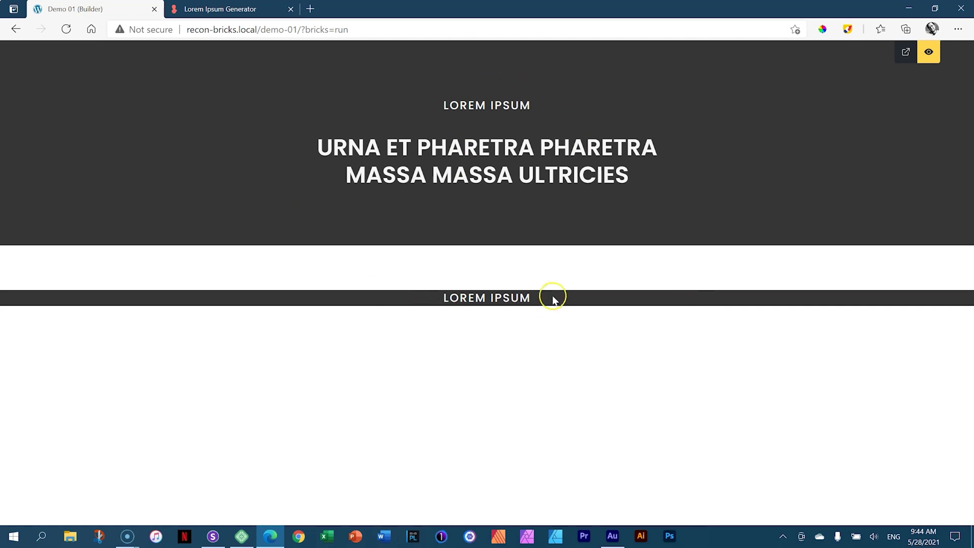
key("ctrl+shift+p")
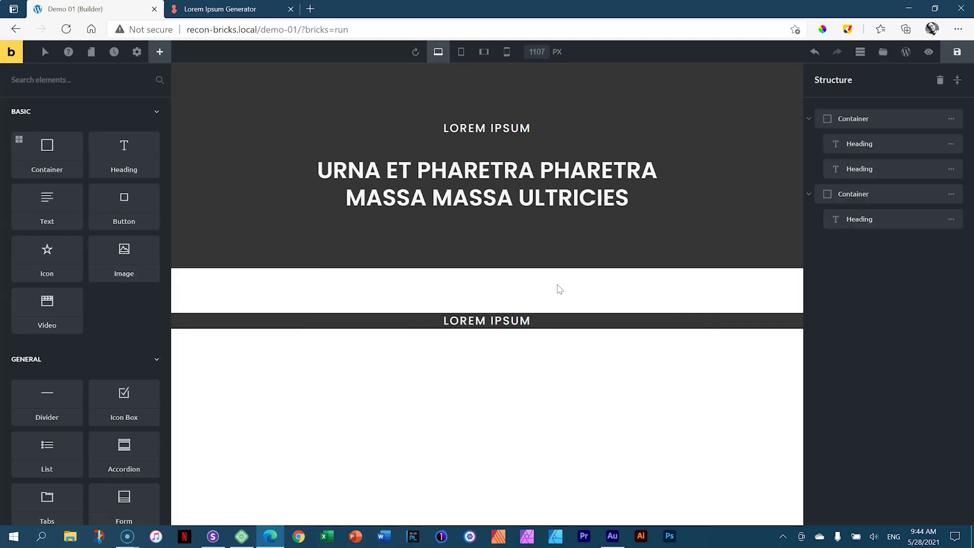
- Add a nested container below the heading in the lower container and hide the page structure
left_click(390, 324)
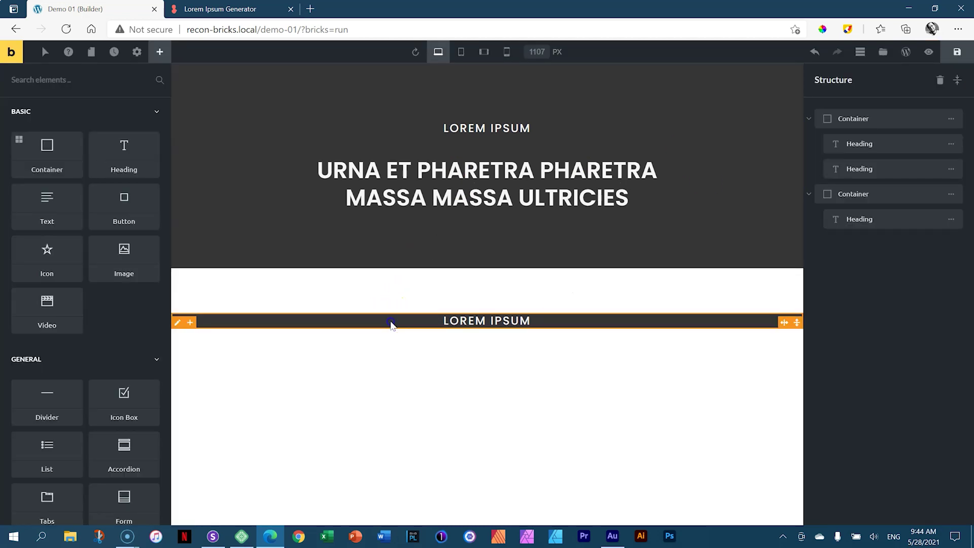
left_click(159, 51)
left_click(48, 146)
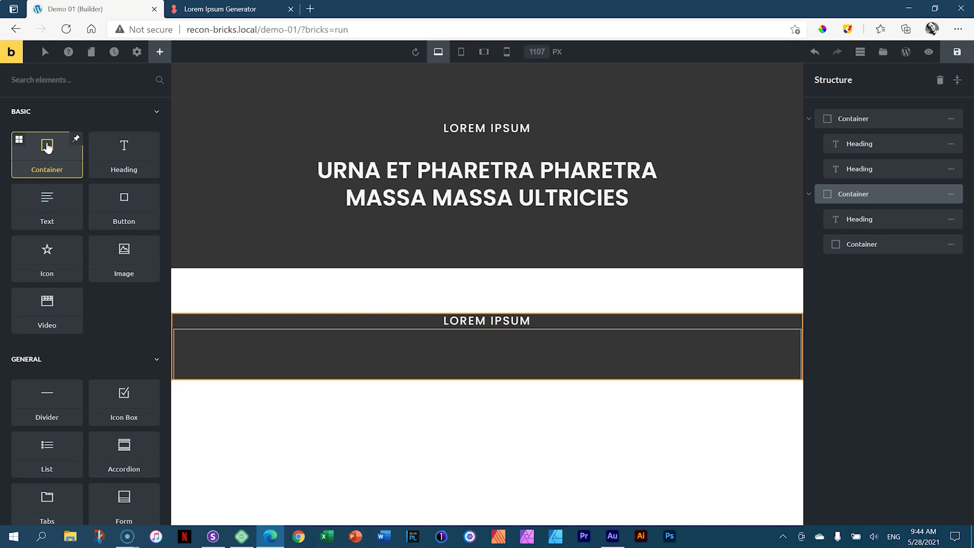
left_click(283, 356)
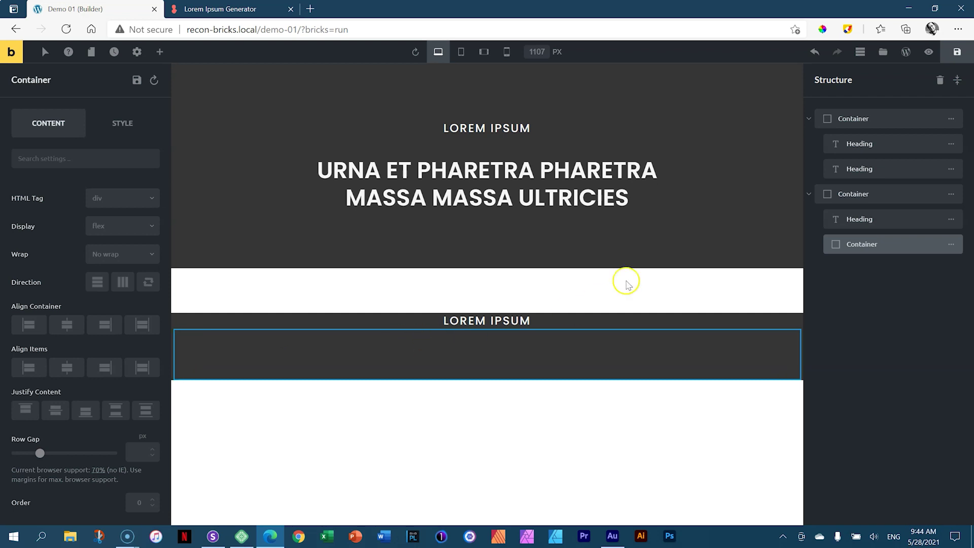
left_click(861, 52)
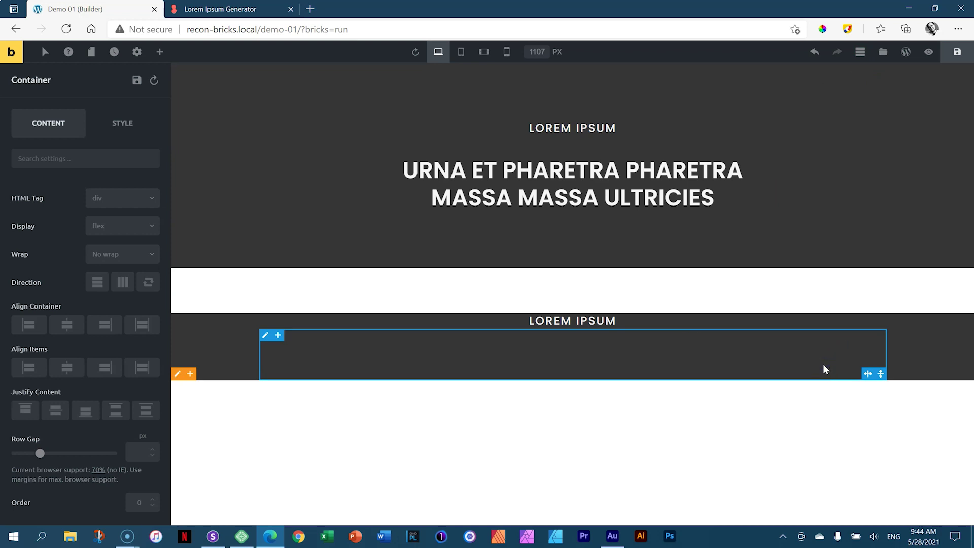
- Move the lower Lorem Ipsum heading and the Urna et pharetra heading into the nested container, and centre its items
left_click(917, 357)
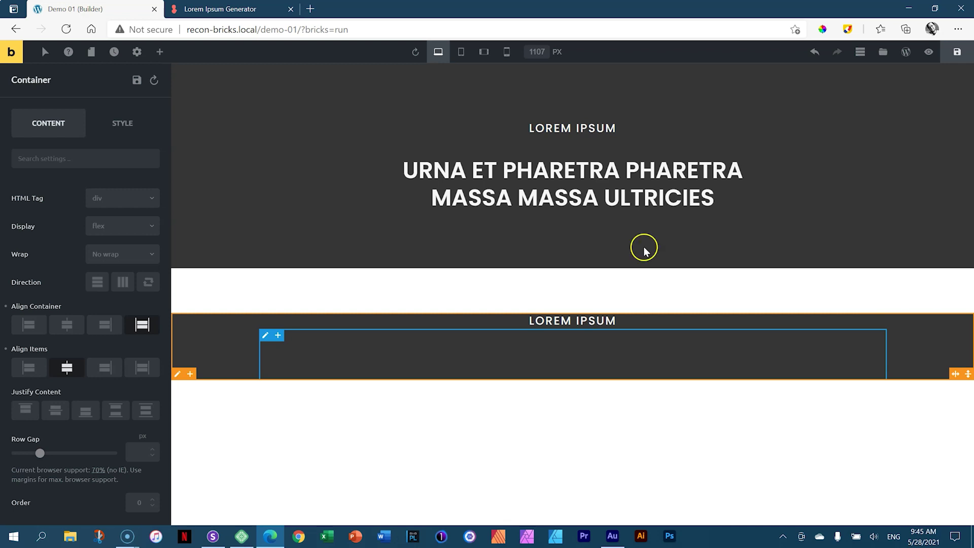
left_click(580, 322)
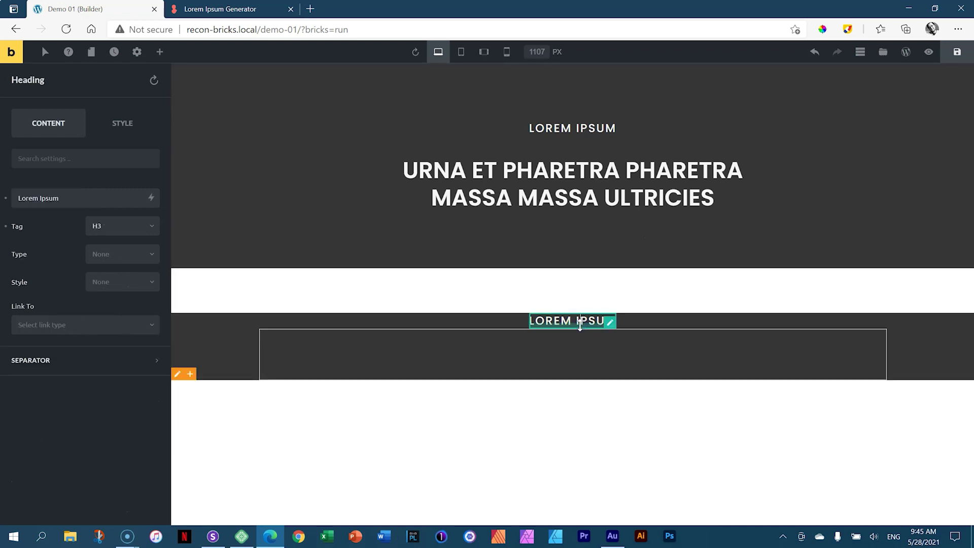
left_click(609, 344)
left_click_drag(609, 344, 611, 350)
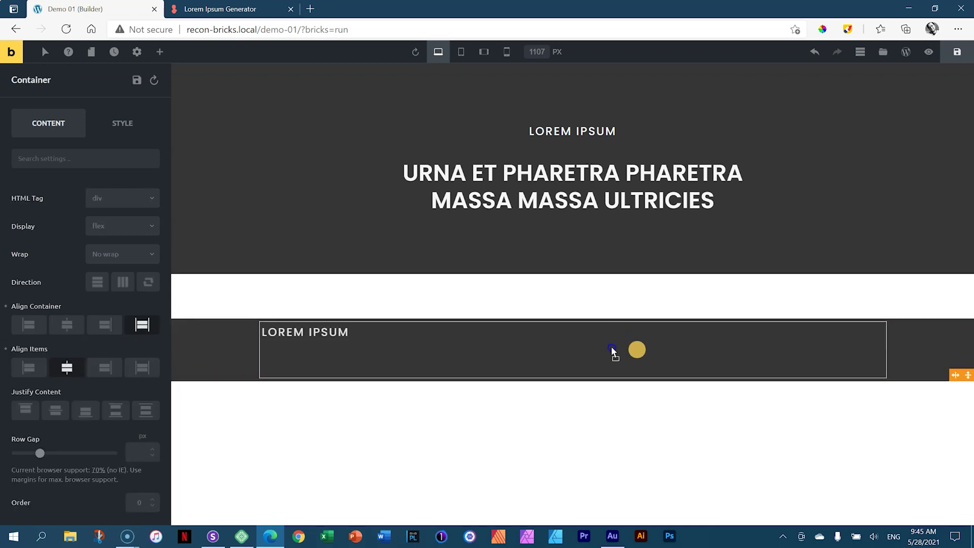
left_click(603, 324)
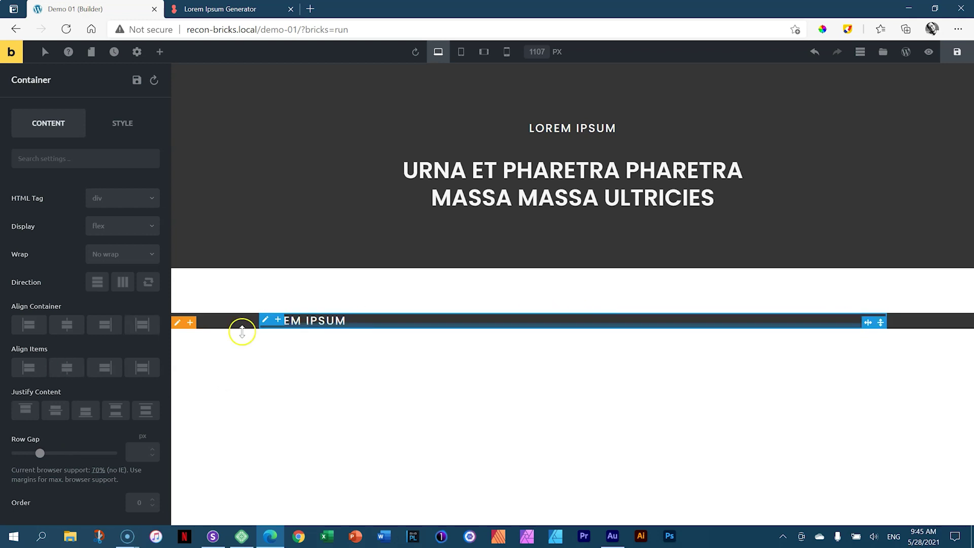
left_click(66, 367)
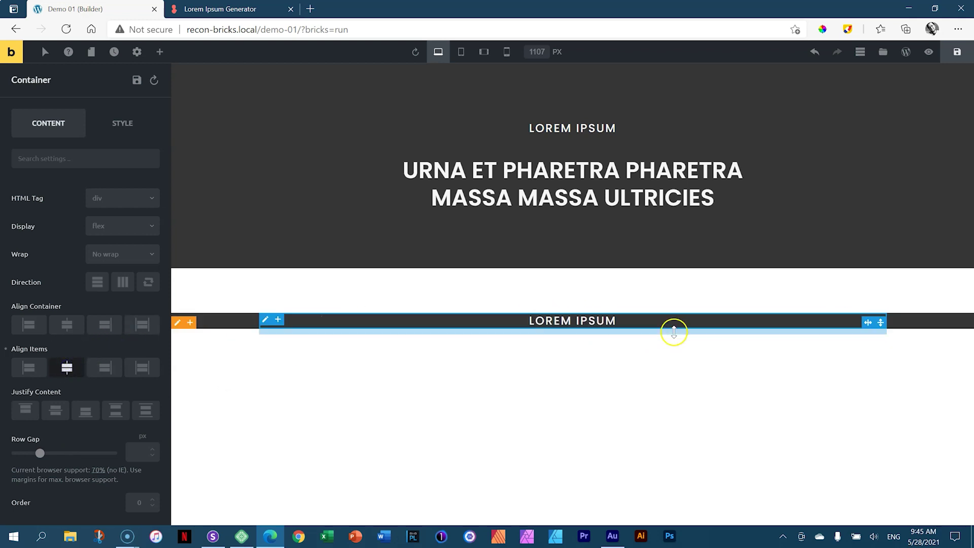
left_click(760, 202)
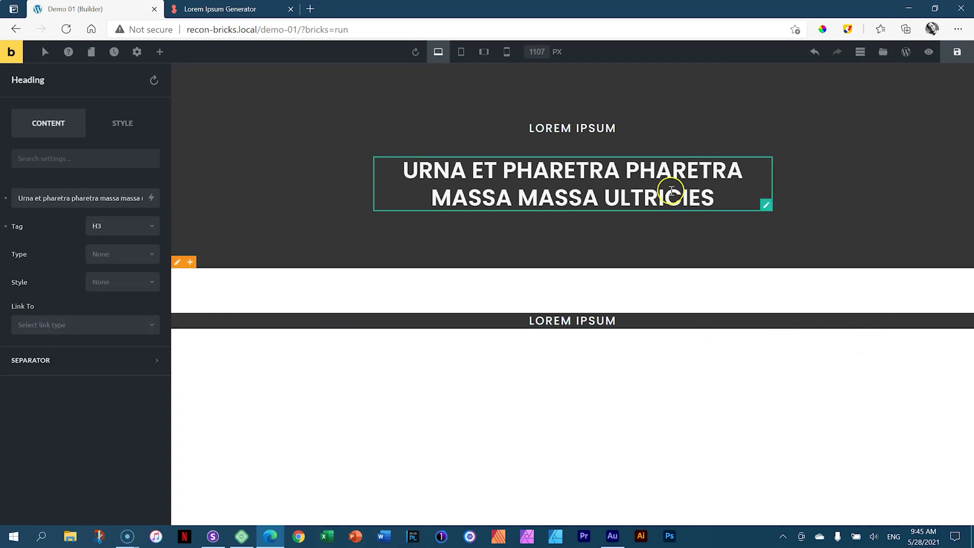
left_click_drag(765, 204, 591, 319)
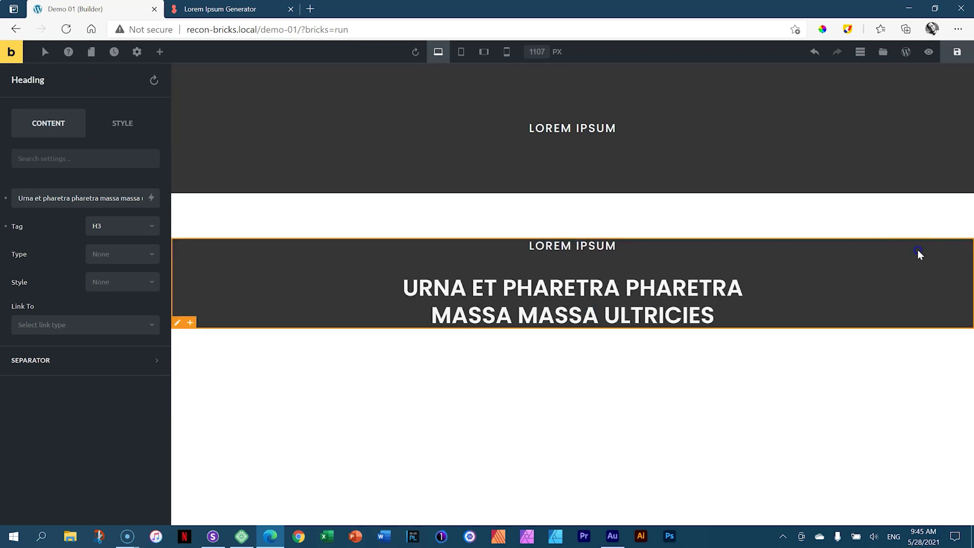
- Give the lower outer container linked top and bottom padding of 100 px
left_click(917, 248)
left_click_drag(887, 240, 886, 278)
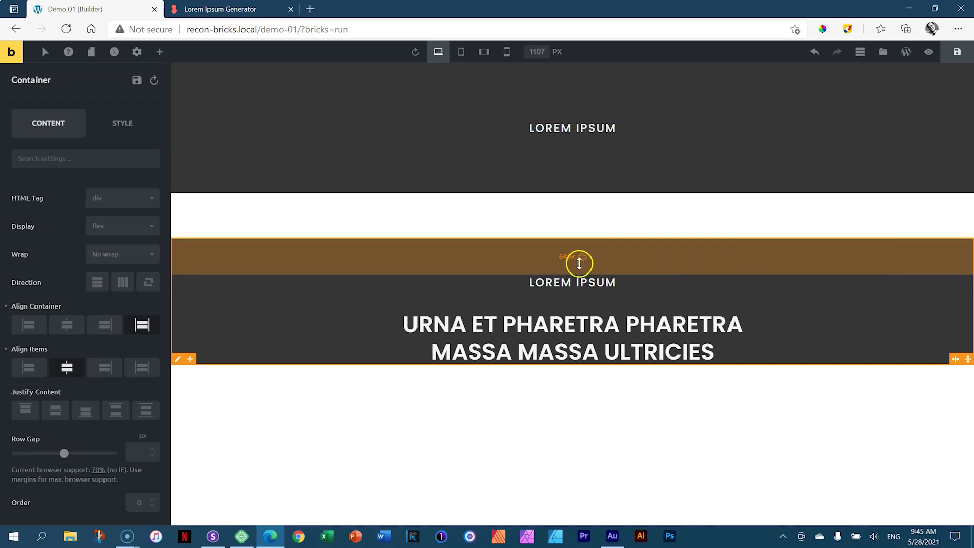
left_click(582, 257)
left_click_drag(659, 262, 656, 281)
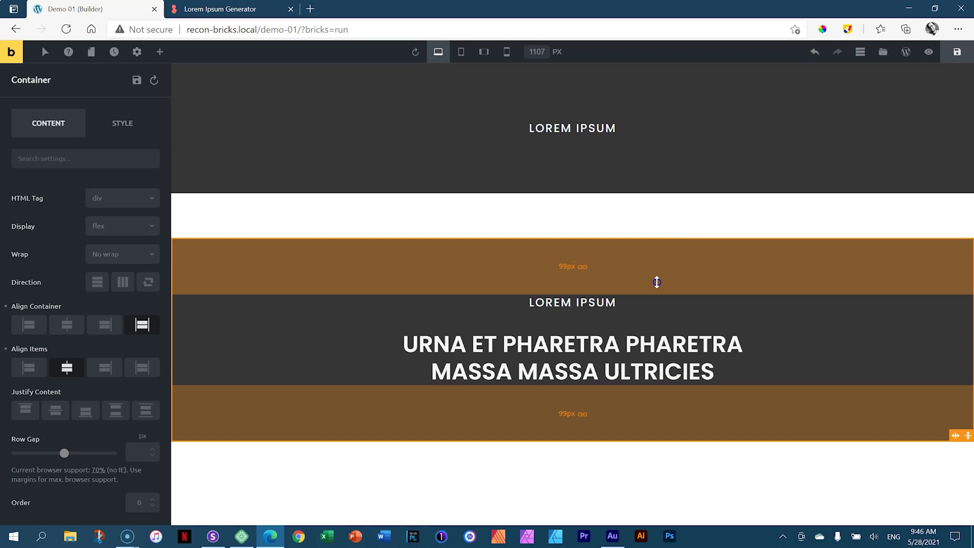
left_click_drag(657, 282, 657, 282)
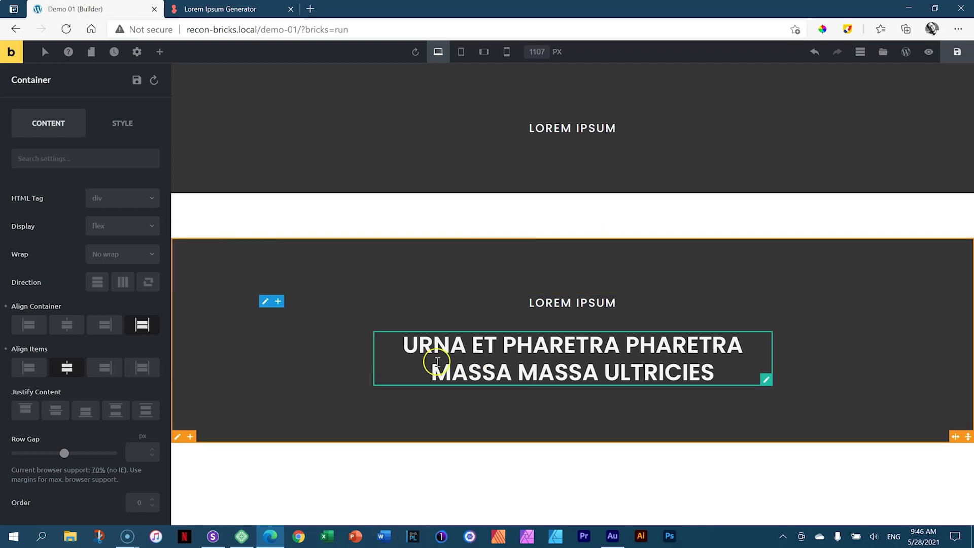
- Clear the layout settings of the Urna et pharetra heading inside the nested container
left_click(308, 314)
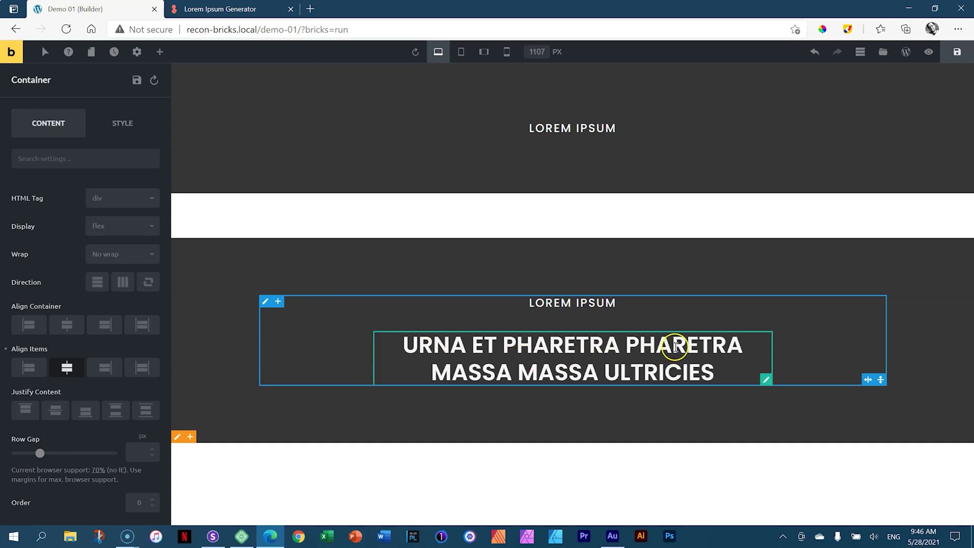
left_click(662, 355)
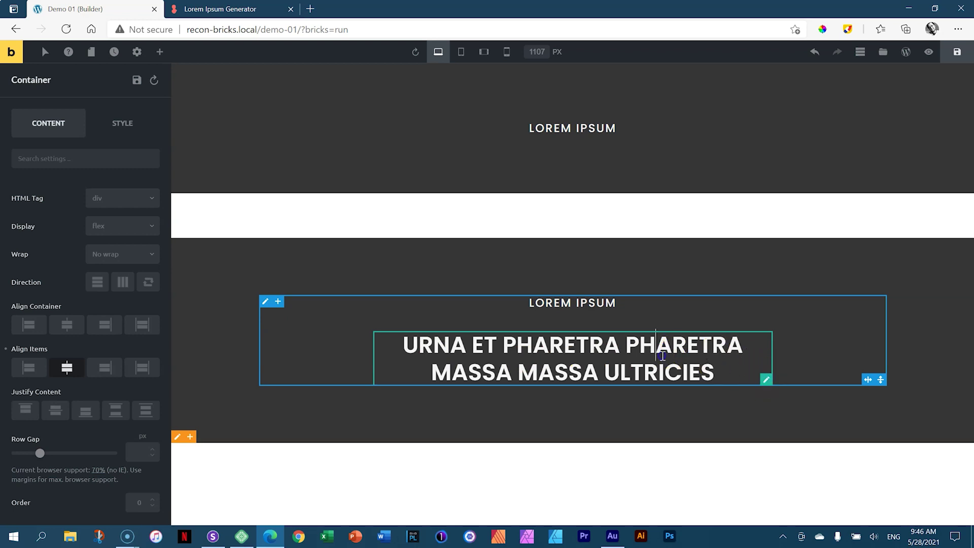
left_click(129, 124)
left_click(6, 194)
left_click(133, 220)
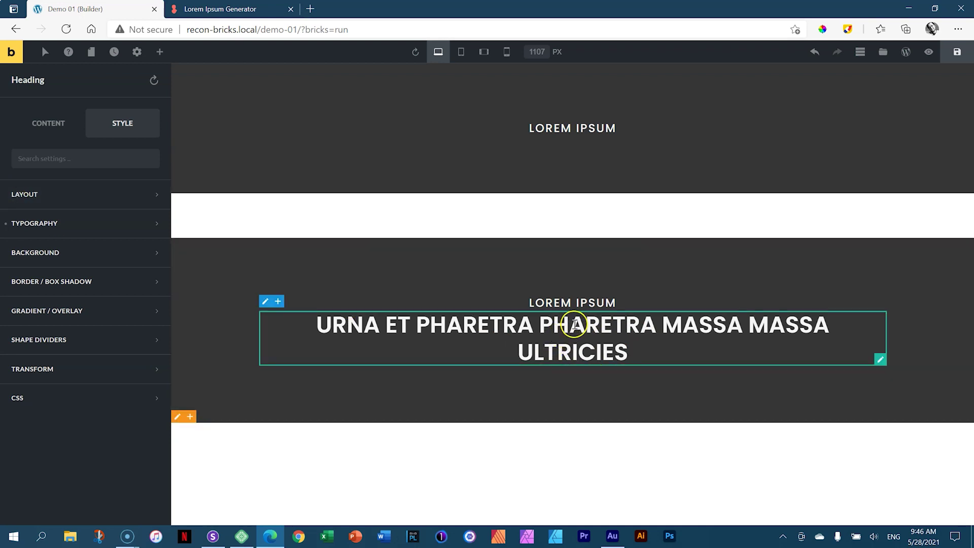
- Add linked left and right padding to the nested container so the large heading's second line starts with "Massa Massa"
left_click(295, 305)
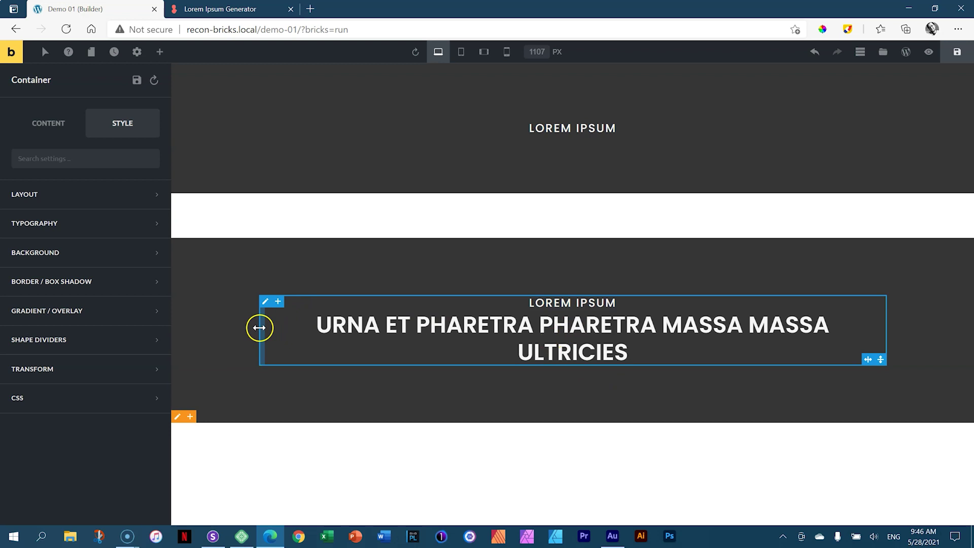
left_click_drag(260, 327, 283, 337)
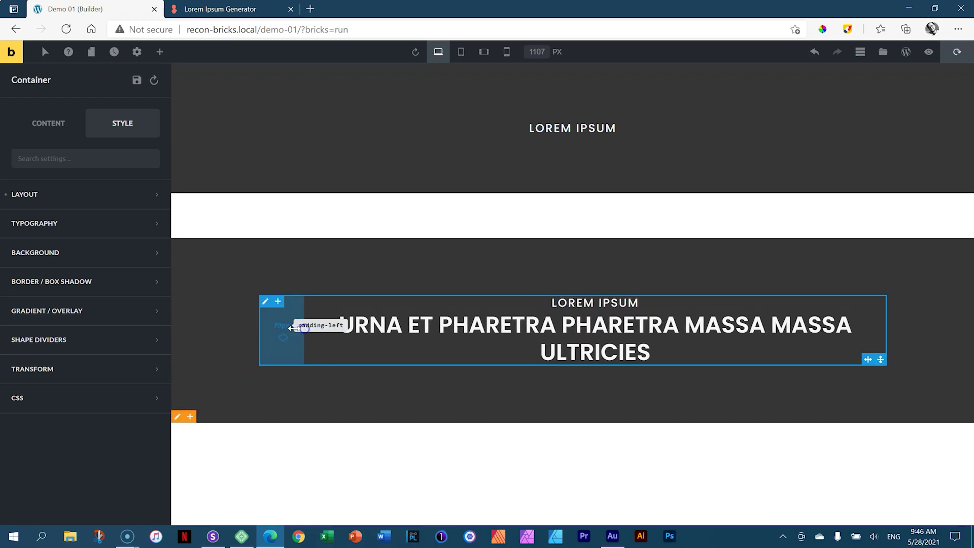
left_click(283, 338)
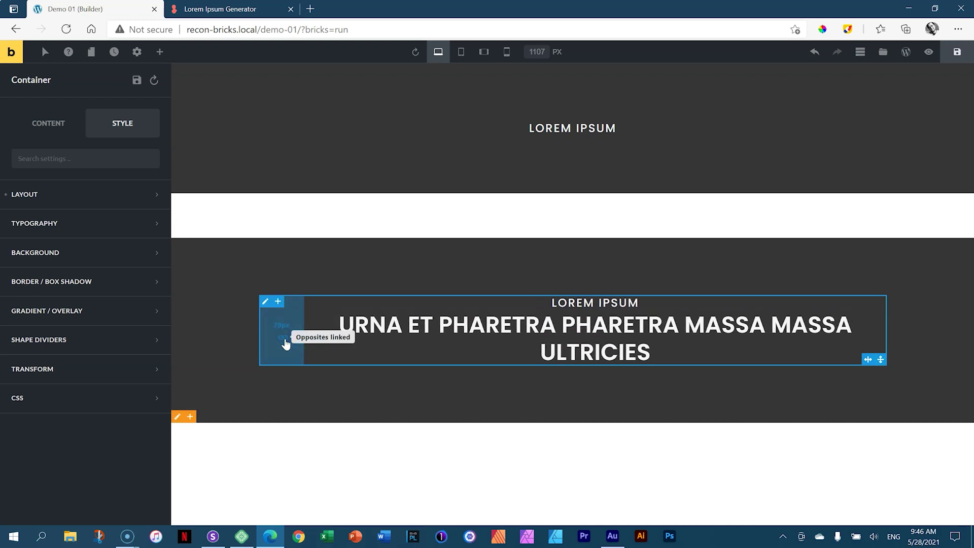
left_click_drag(303, 348, 378, 348)
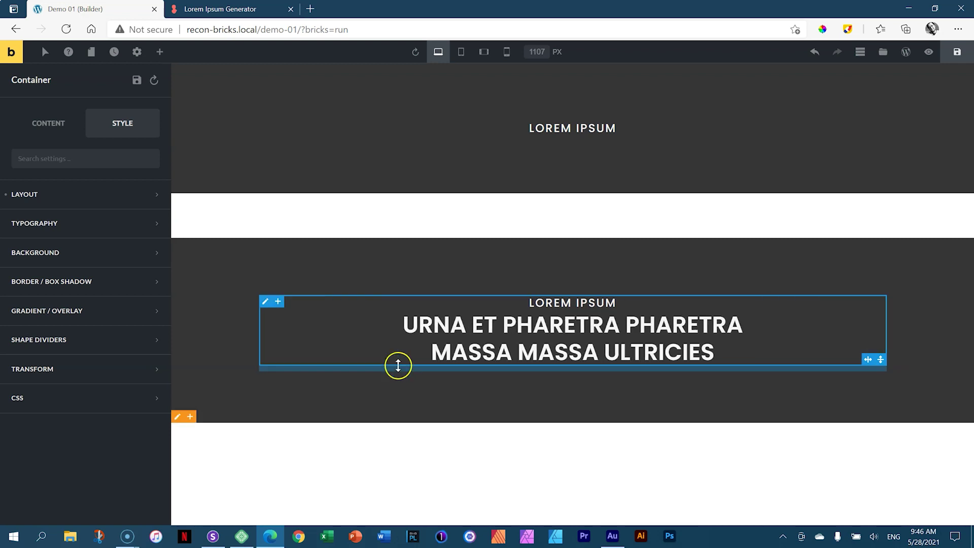
- Show the page structure and delete the upper container together with its remaining heading
left_click(861, 53)
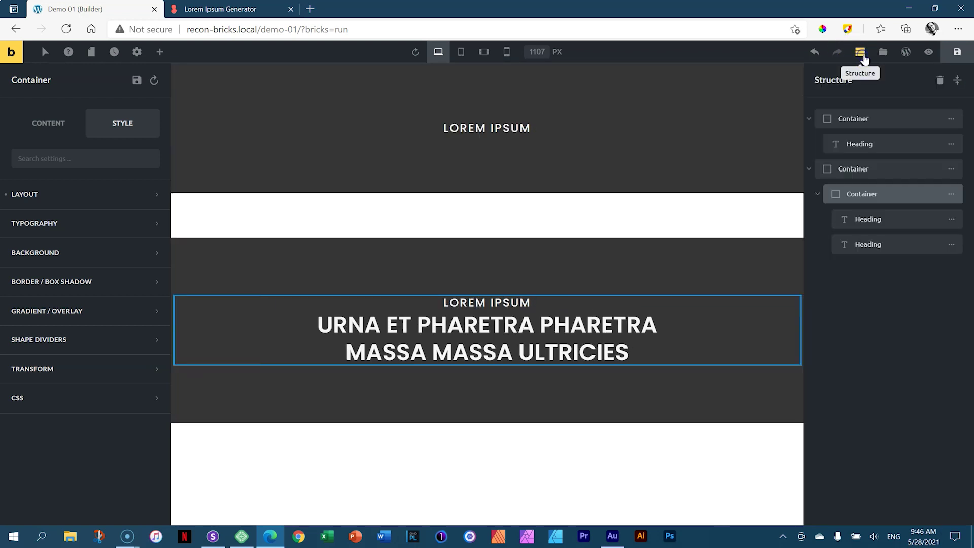
left_click(861, 52)
left_click(860, 52)
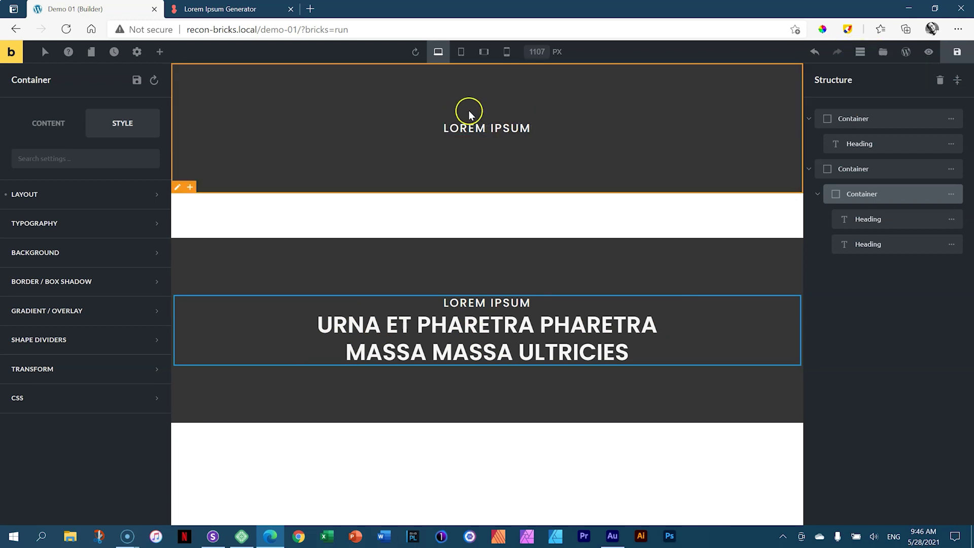
left_click(950, 119)
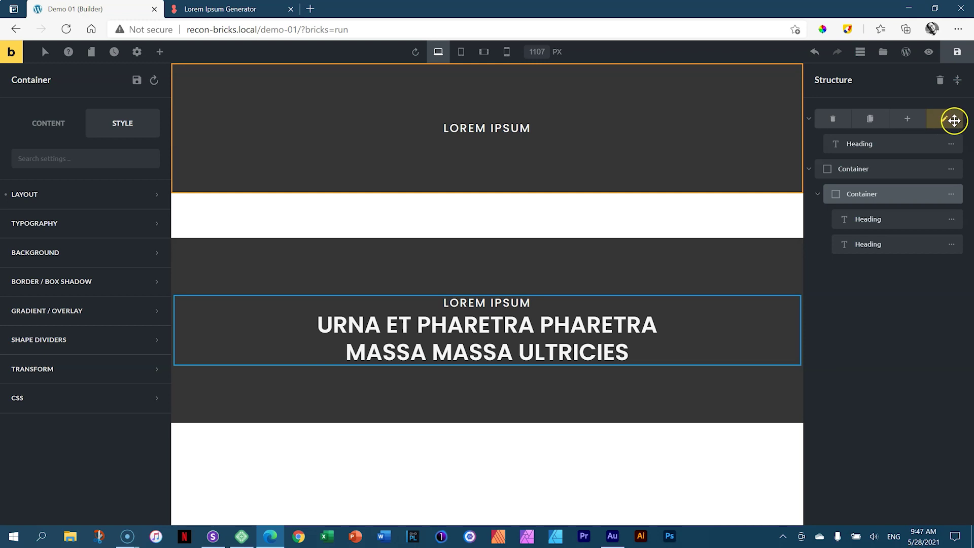
left_click(835, 119)
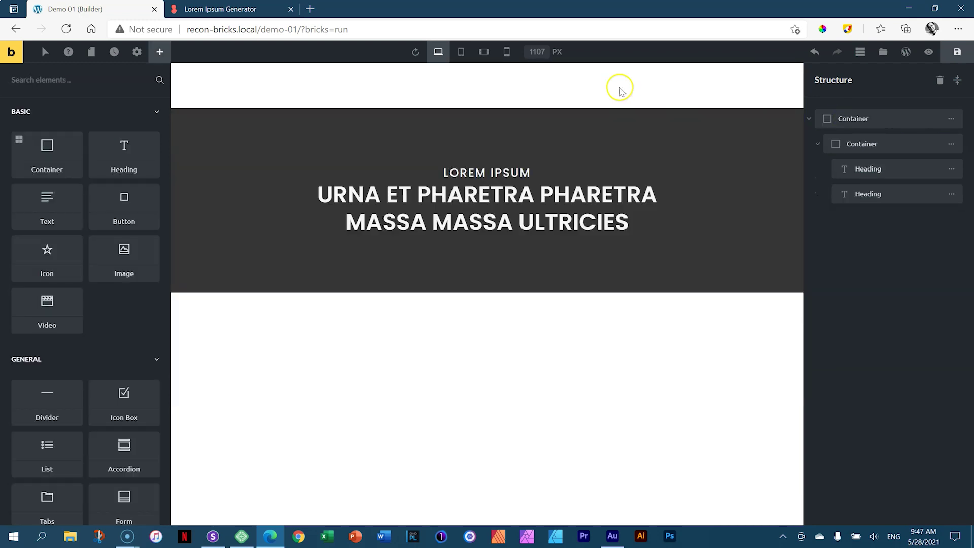
- Clear the top margin of the outer container so the dark section starts at the page's upper edge
left_click(579, 130)
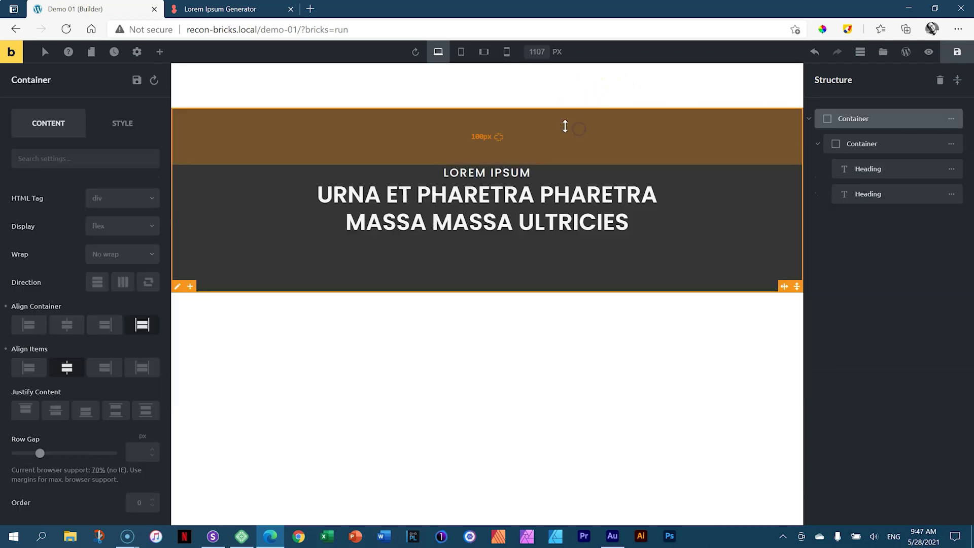
left_click_drag(564, 127, 514, 86)
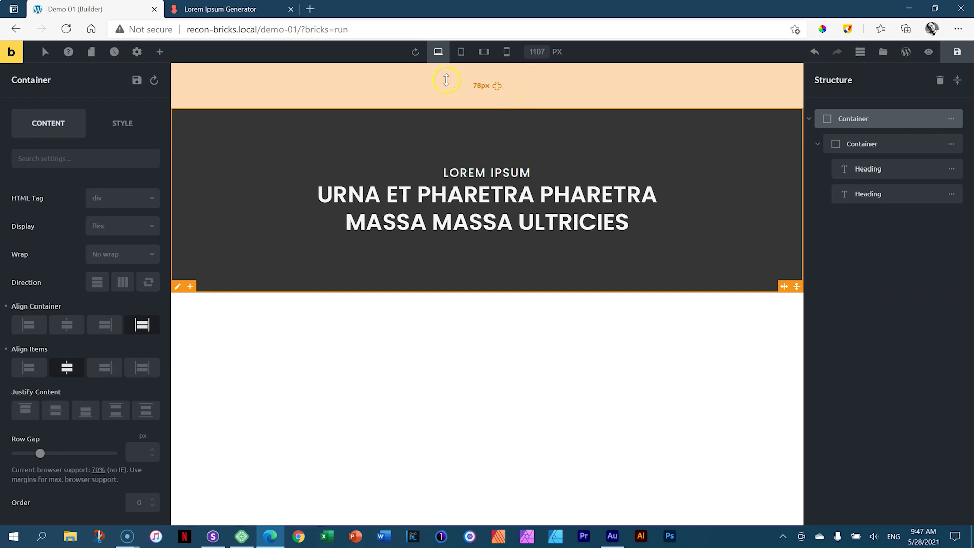
left_click(120, 121)
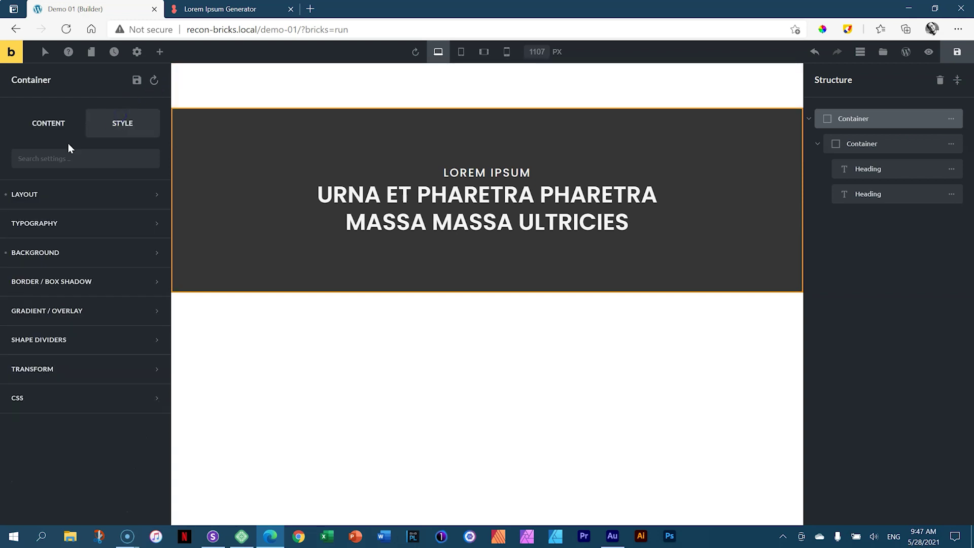
left_click(23, 195)
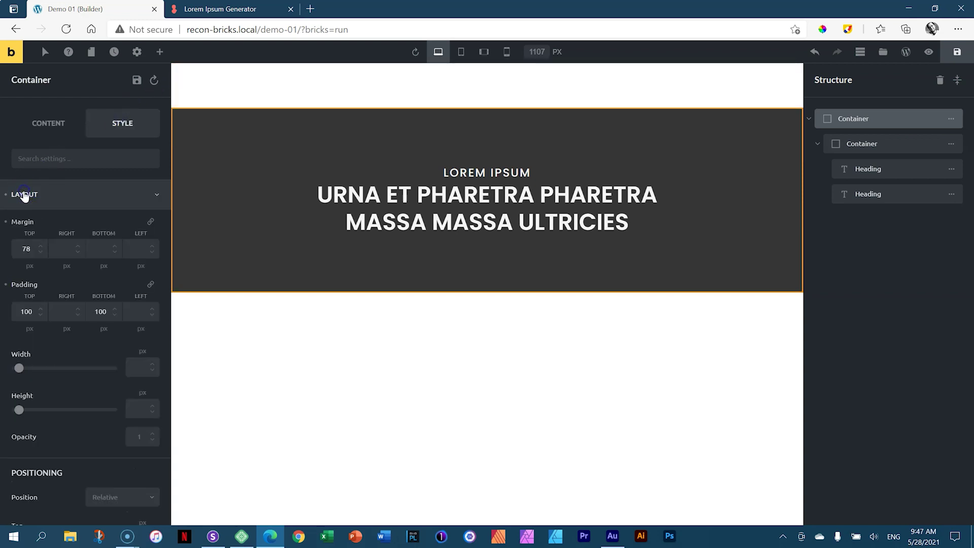
left_click(5, 222)
left_click(454, 305)
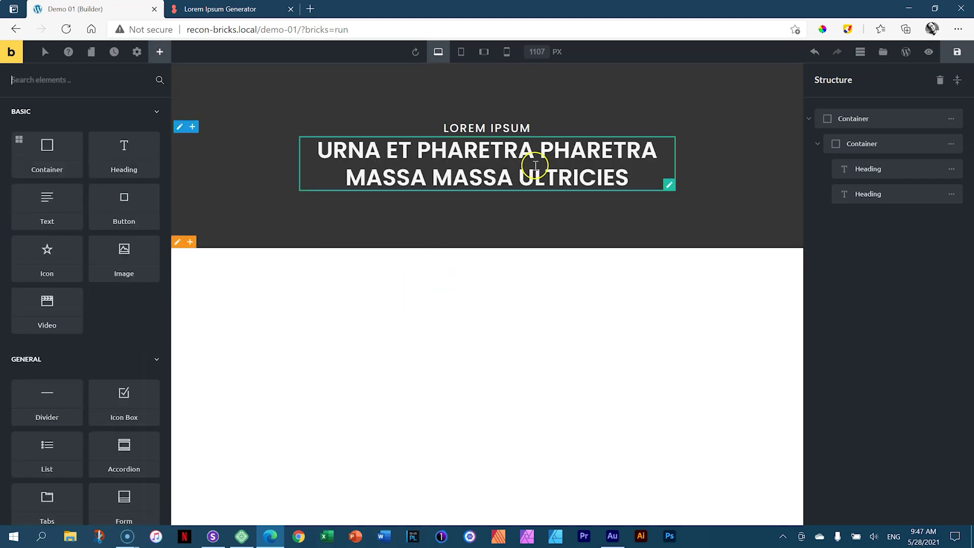
- Give the large Urna et pharetra heading a top margin of about 35 px to separate it from the small heading
left_click(582, 141)
left_click_drag(578, 134, 578, 153)
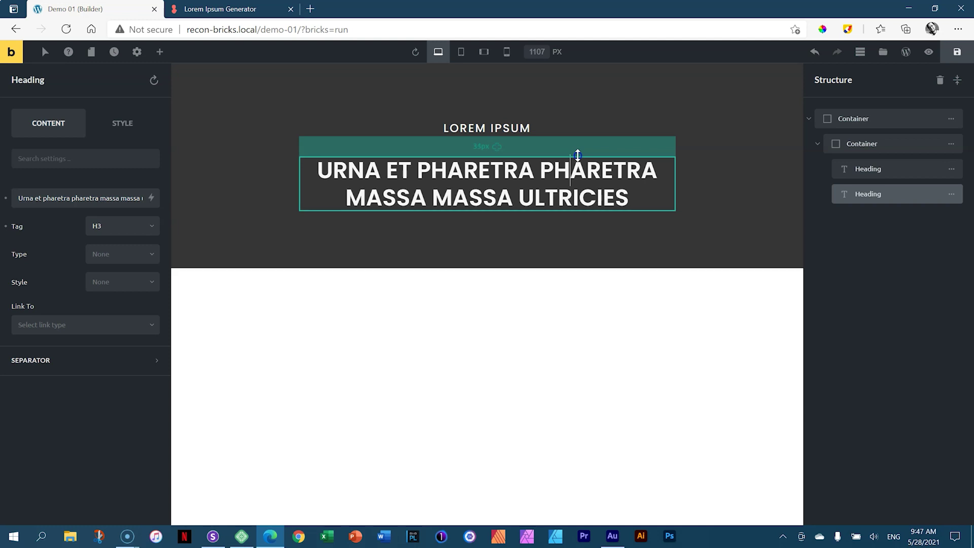
left_click(724, 97)
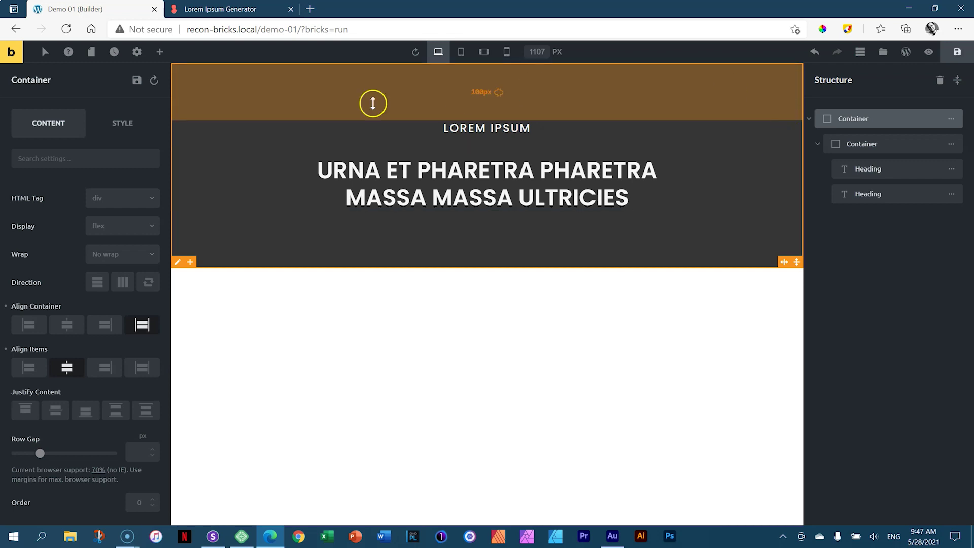
- Add a button to the nested container, directly below the large heading
left_click(287, 145)
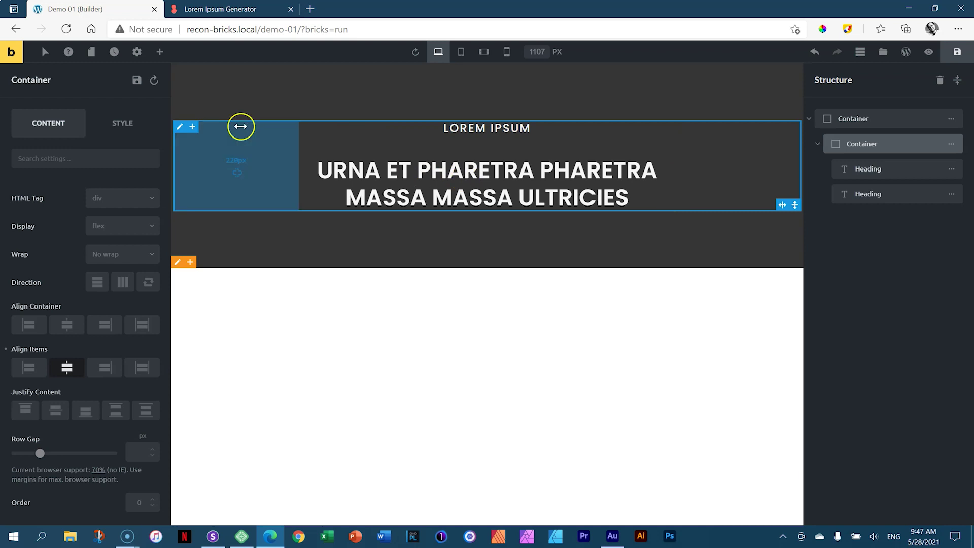
left_click(160, 52)
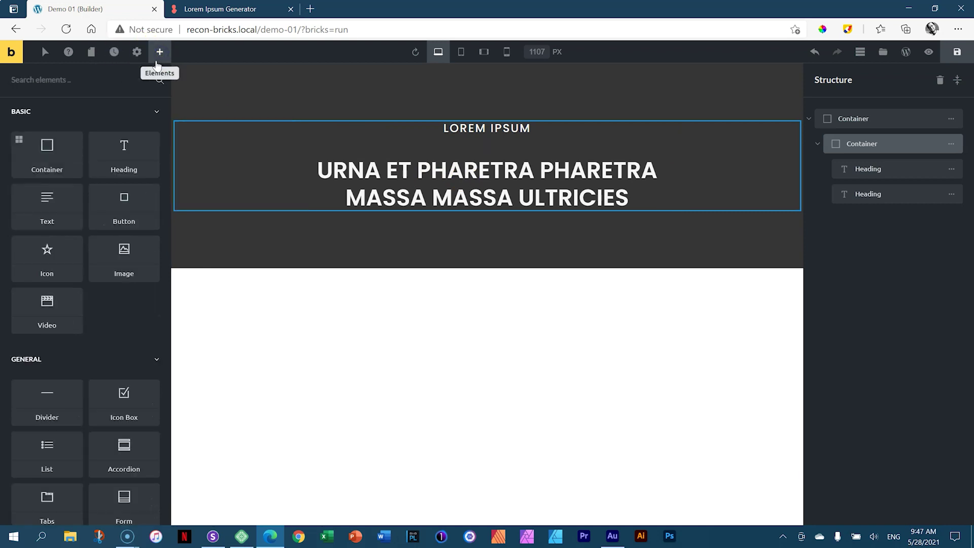
left_click_drag(120, 208, 486, 224)
left_click_drag(517, 151, 502, 216)
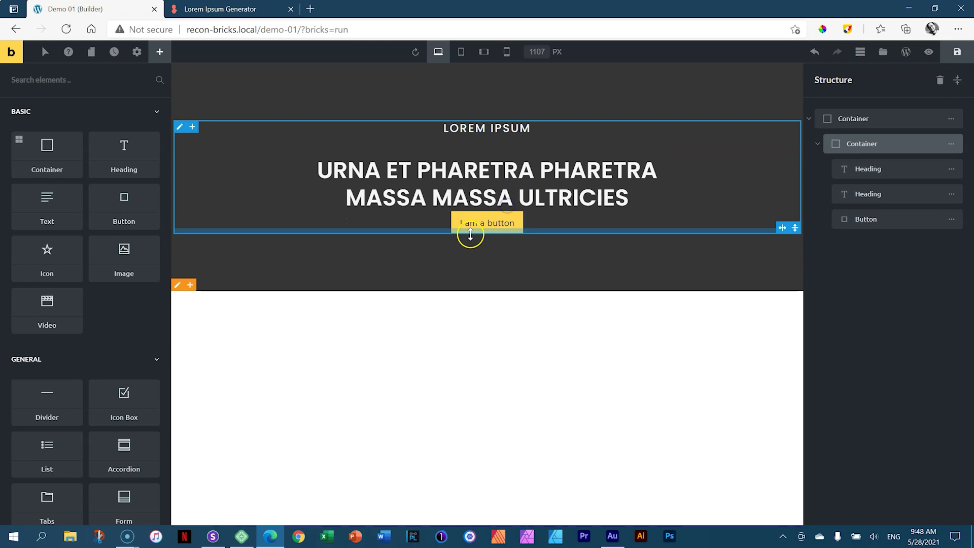
- Add a top margin to the button to separate it from the large heading, and change its label to VIEW MORE
left_click(504, 222)
left_click_drag(502, 211, 499, 251)
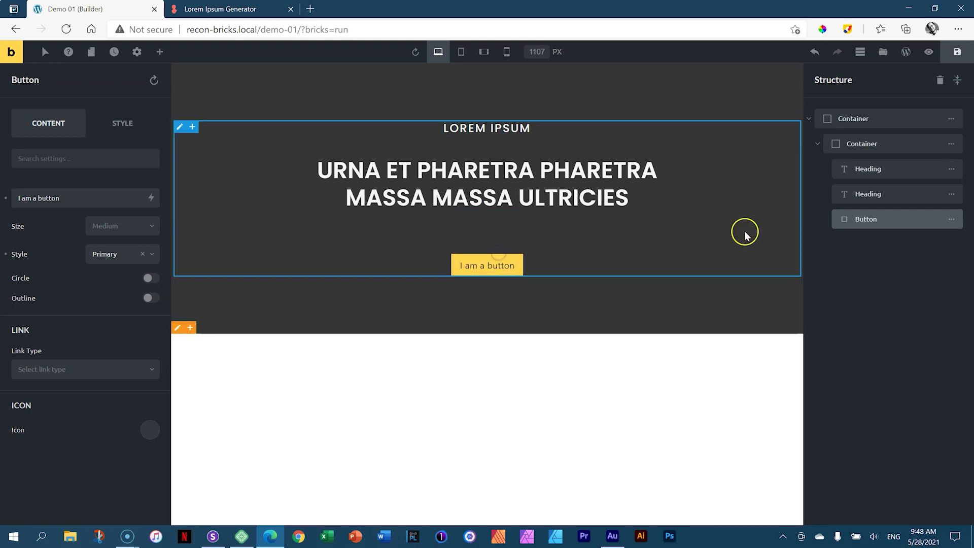
triple_click(491, 266)
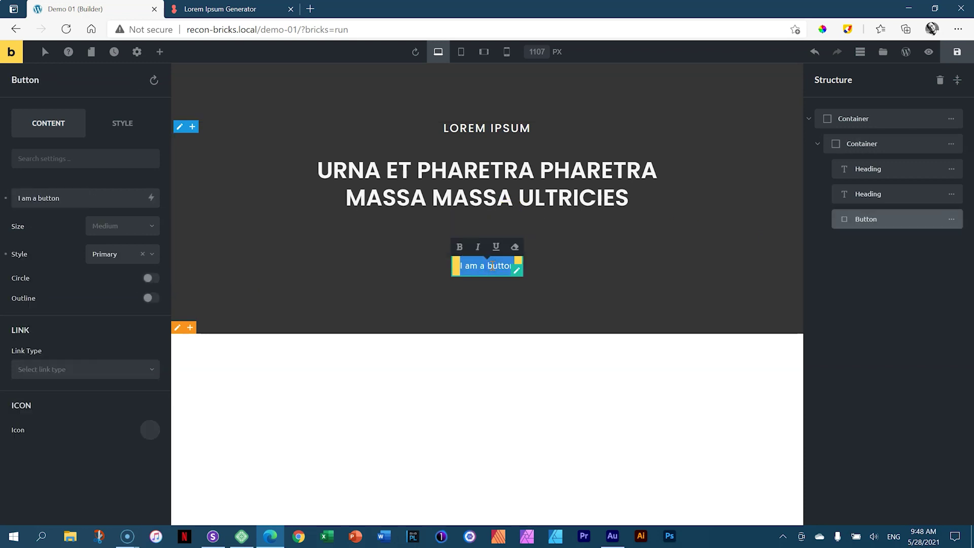
type("VIEW MORE")
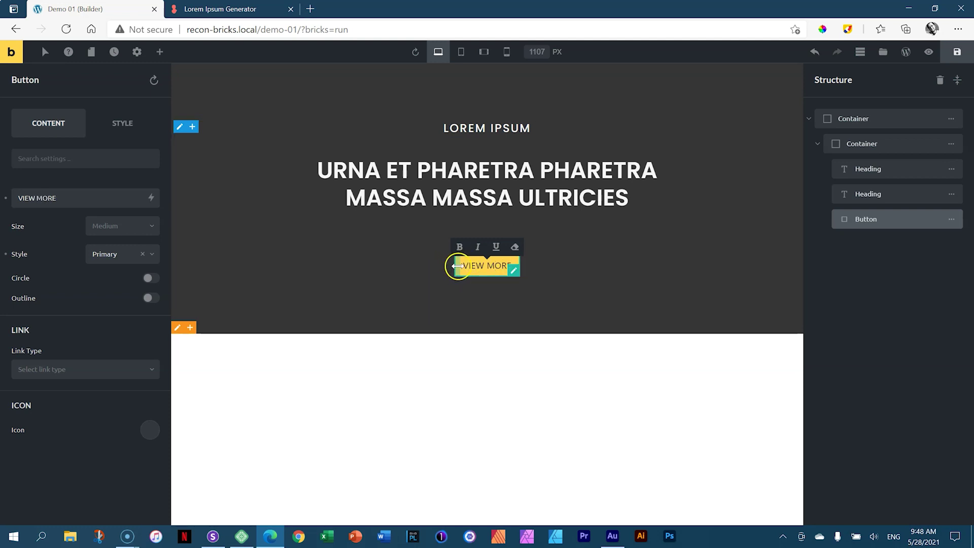
- Widen the VIEW MORE button with linked, equal padding on its left and right sides
left_click_drag(458, 266, 460, 265)
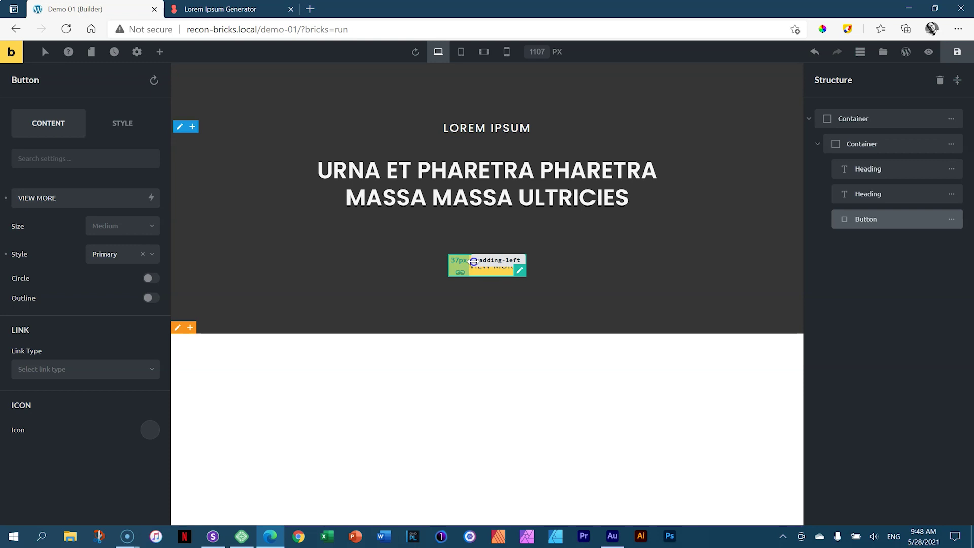
left_click(472, 263)
left_click(471, 263)
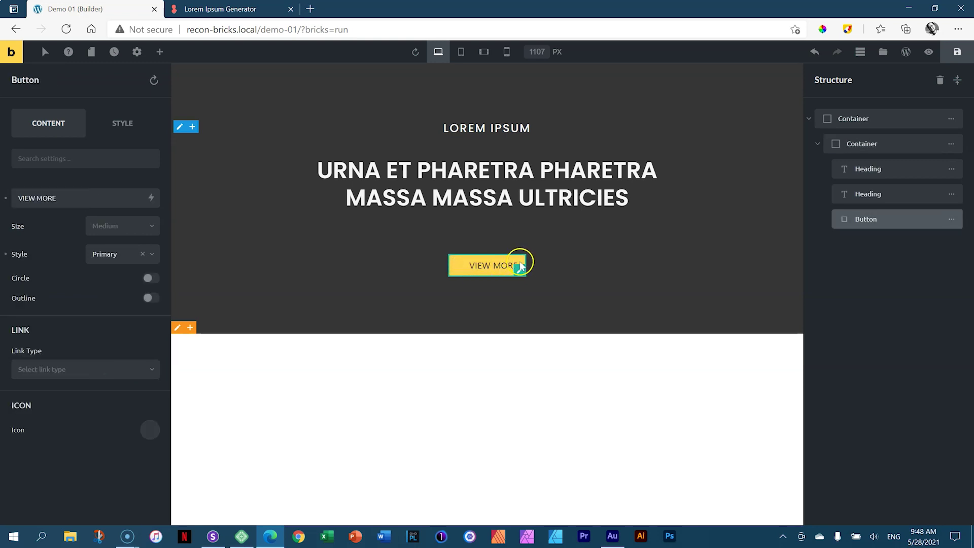
left_click_drag(521, 259, 534, 259)
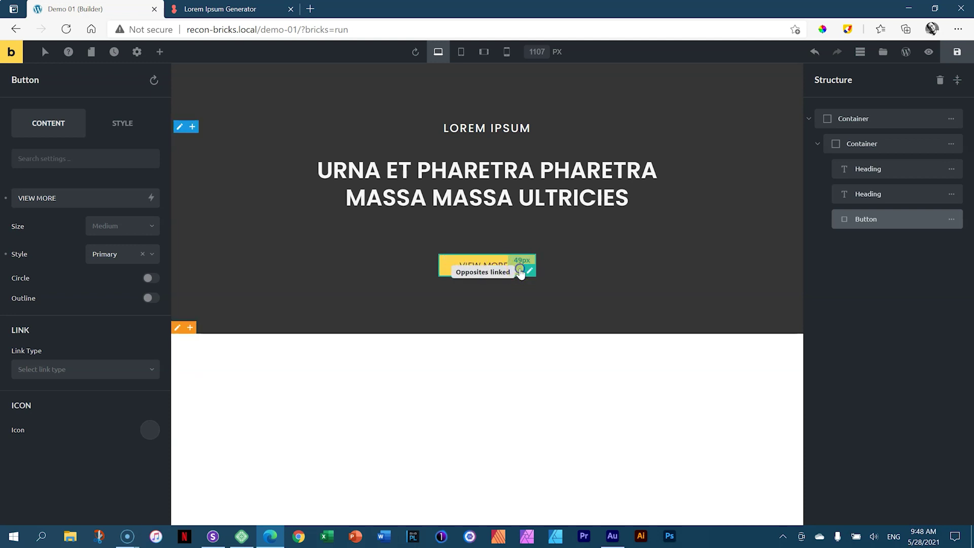
left_click_drag(509, 260, 511, 261)
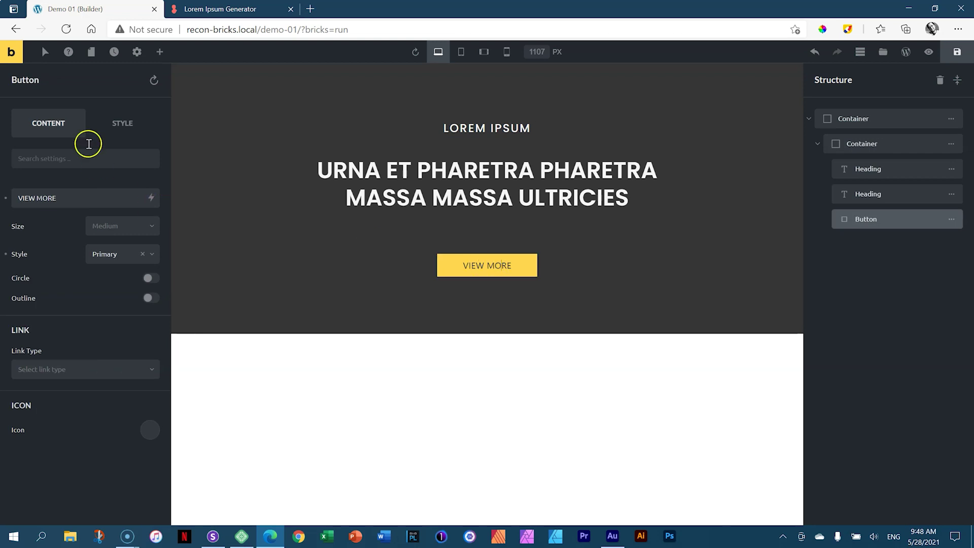
- Set the VIEW MORE button's background color to the off-white palette color #f5f5f5
left_click(124, 126)
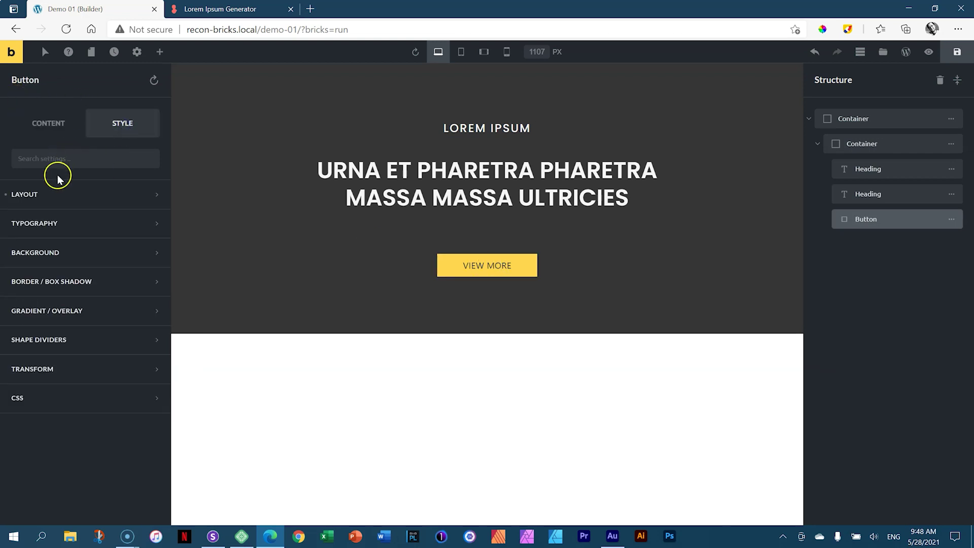
left_click(52, 252)
scroll(76, 274, "down", 2)
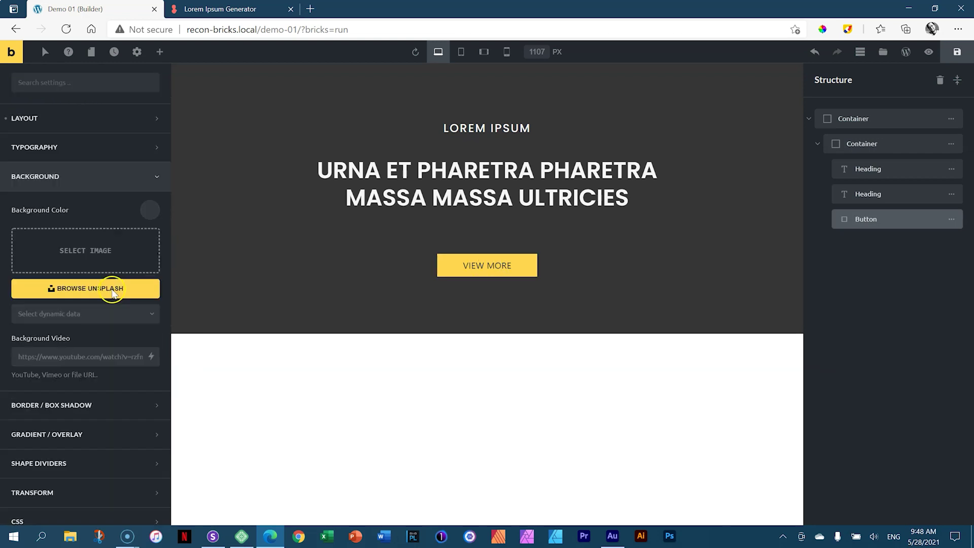
left_click(148, 198)
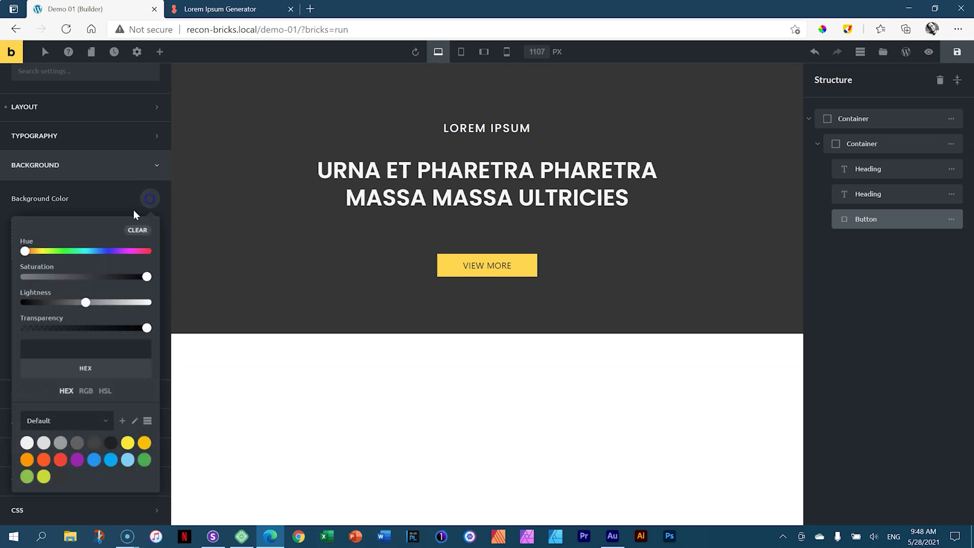
left_click(28, 443)
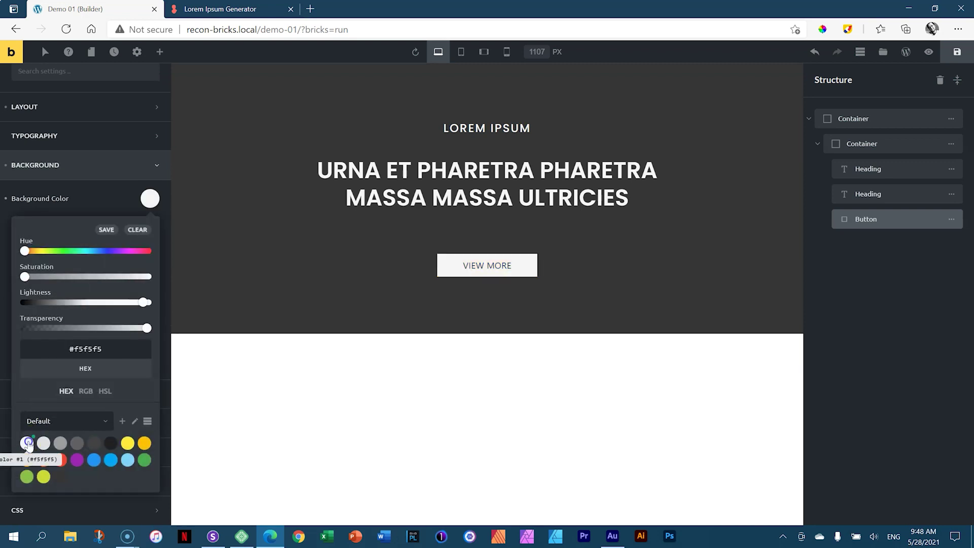
left_click(151, 201)
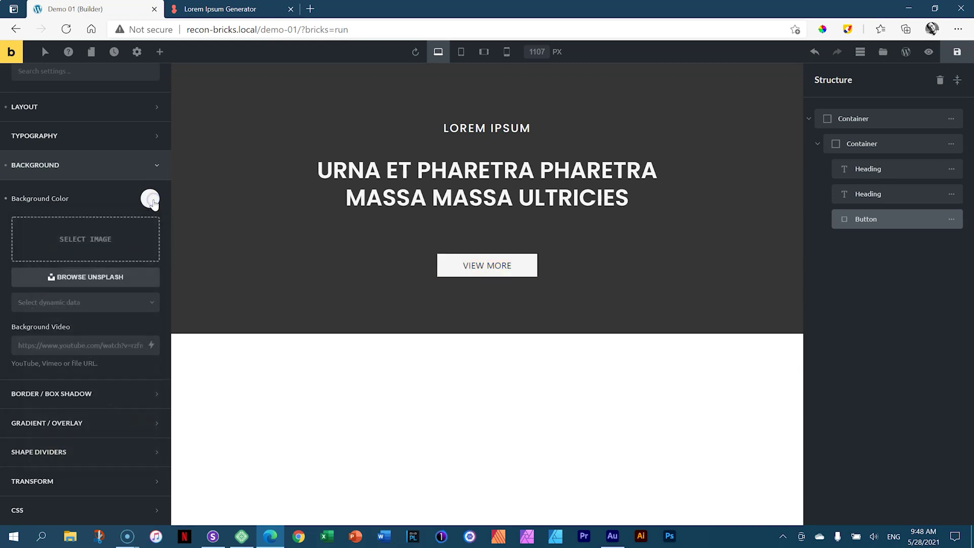
left_click(107, 163)
- Set the VIEW MORE button's font family to Poppins with a font weight of 300
left_click(76, 223)
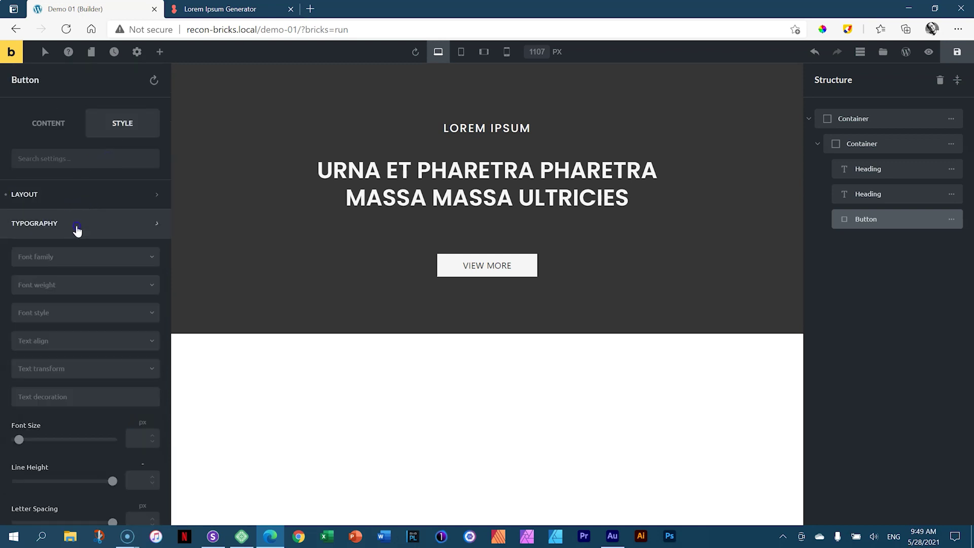
left_click(63, 260)
type("POP")
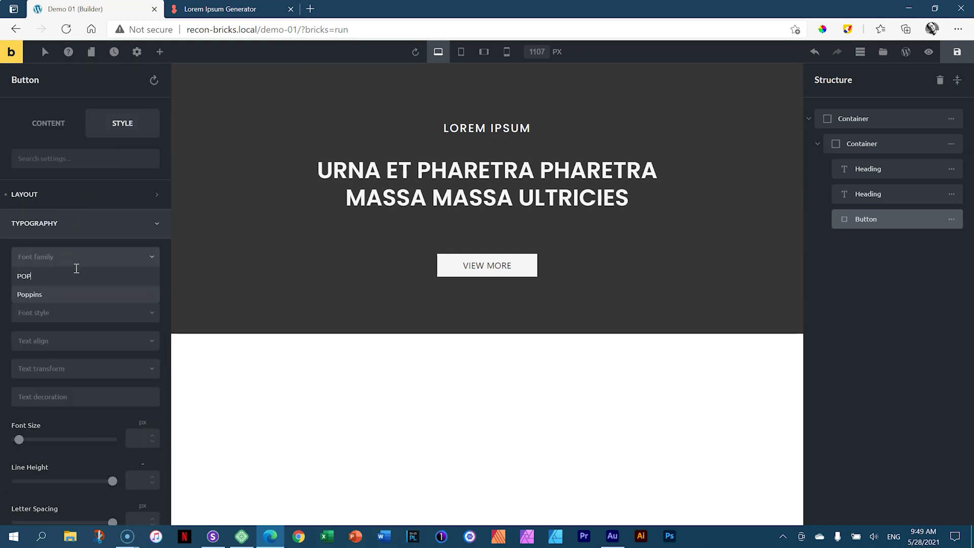
left_click(71, 294)
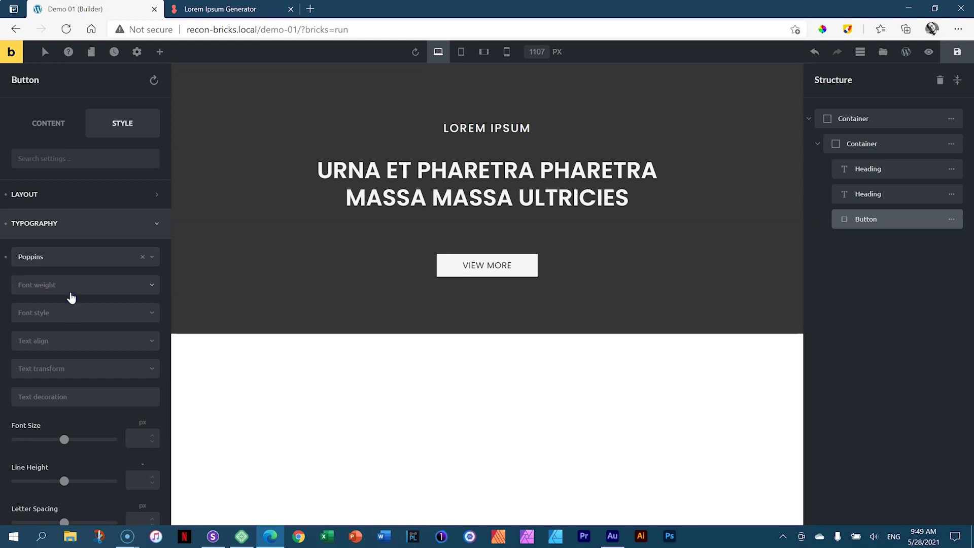
left_click(68, 287)
left_click(38, 343)
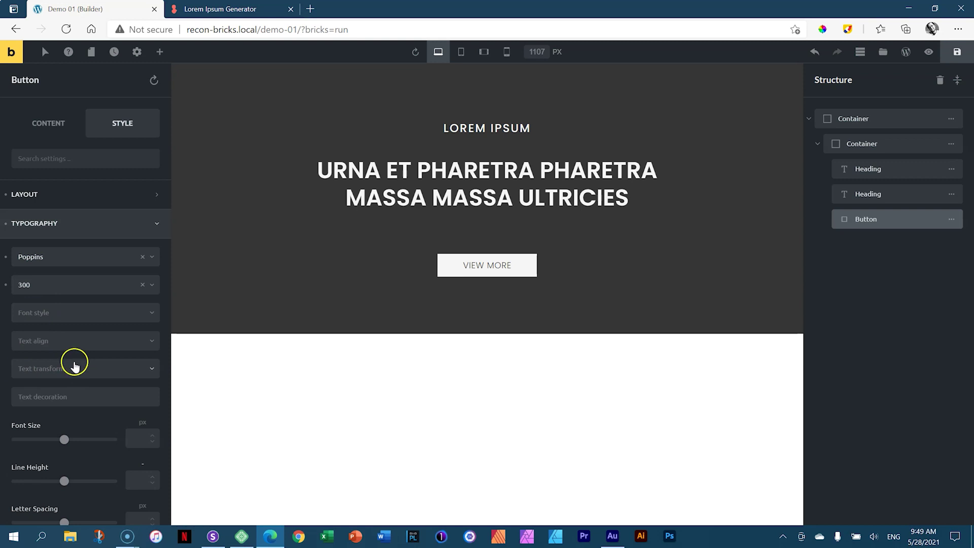
- Set the button text's font size to 16 px and its letter spacing to 1 px
scroll(97, 376, "down", 2)
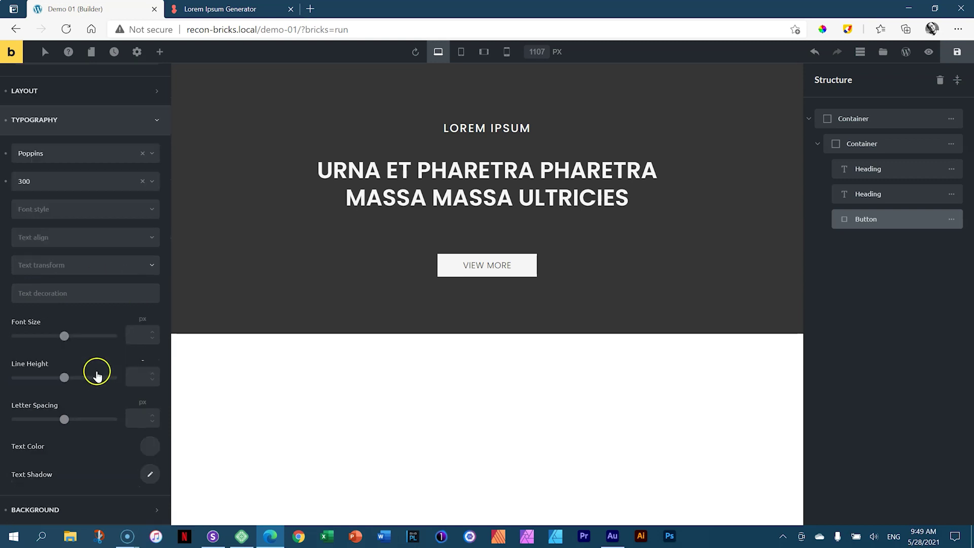
scroll(96, 375, "down", 3)
left_click(139, 161)
type("18")
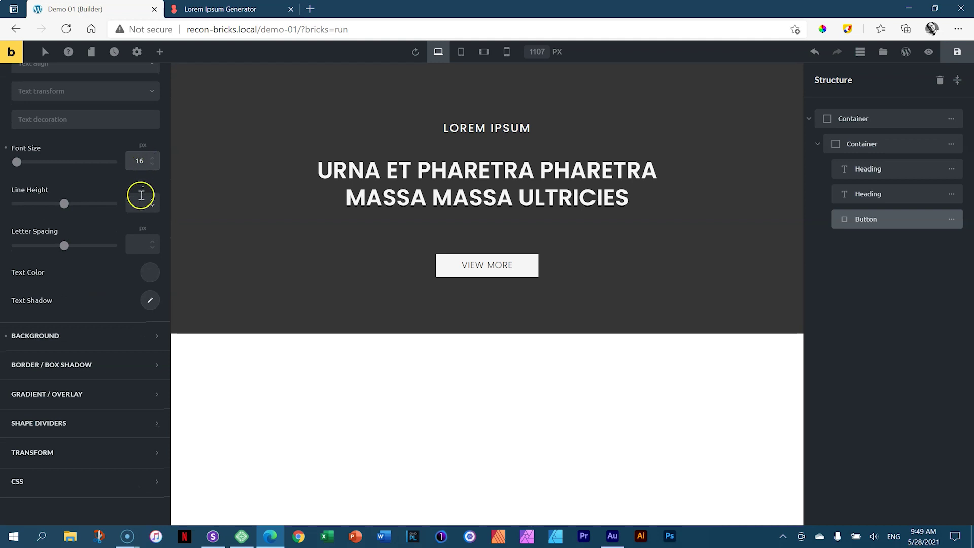
left_click(138, 248)
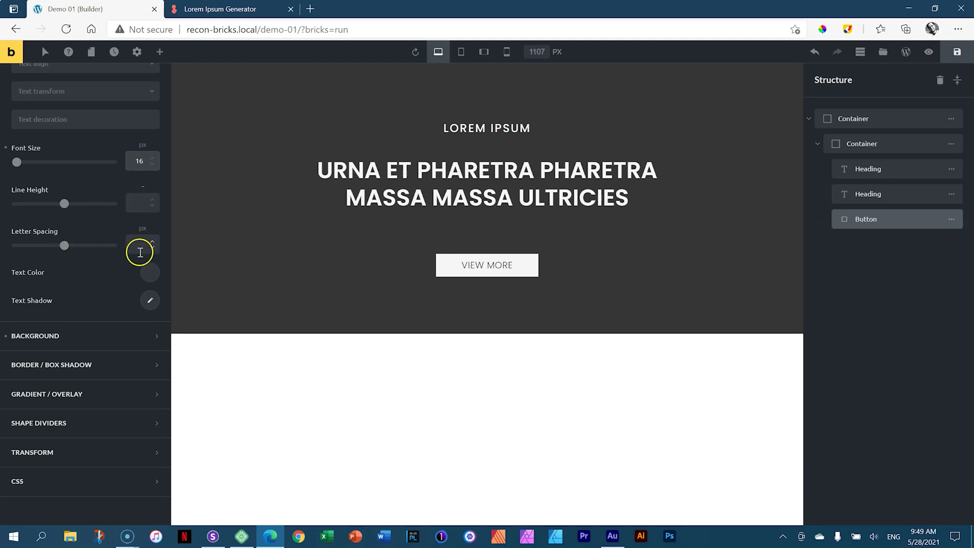
type("1")
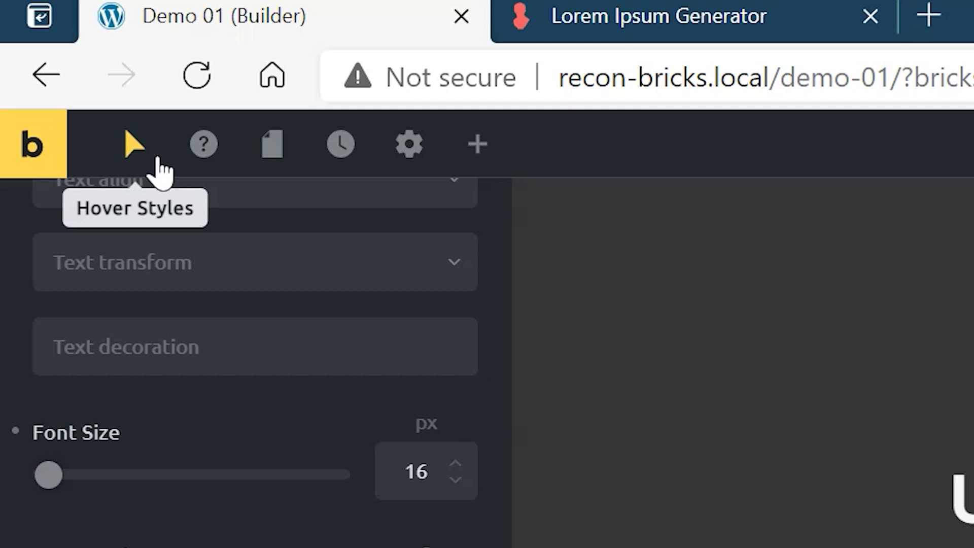
- Give the VIEW MORE button's hover state a semi-transparent #f5f5f5 background color, and return to editing the normal state
left_click(158, 161)
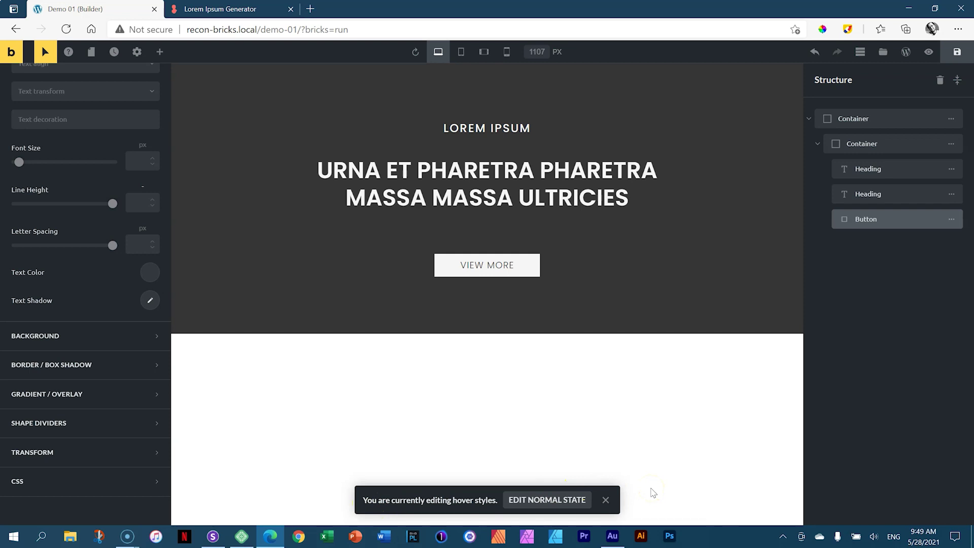
left_click(545, 501)
left_click(500, 268)
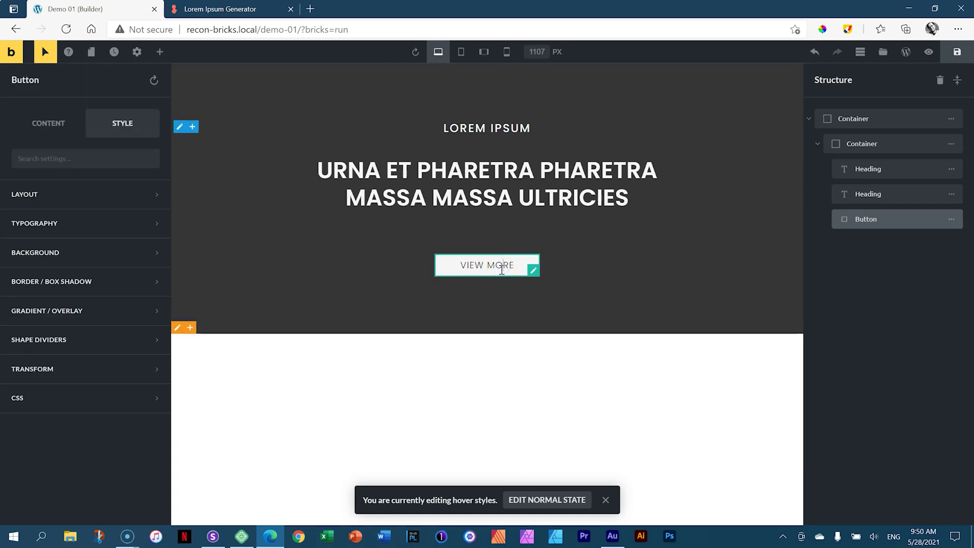
left_click(83, 254)
left_click(157, 287)
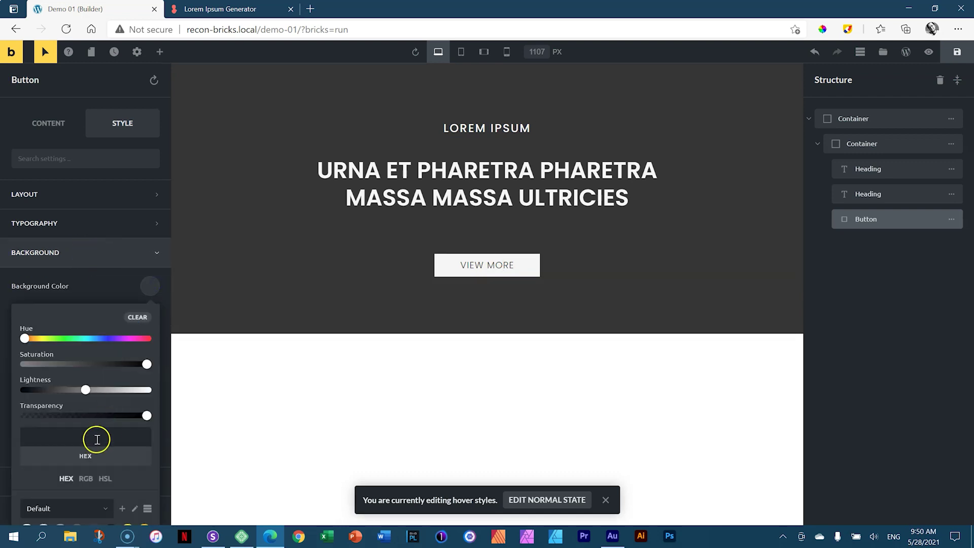
scroll(95, 425, "down", 2)
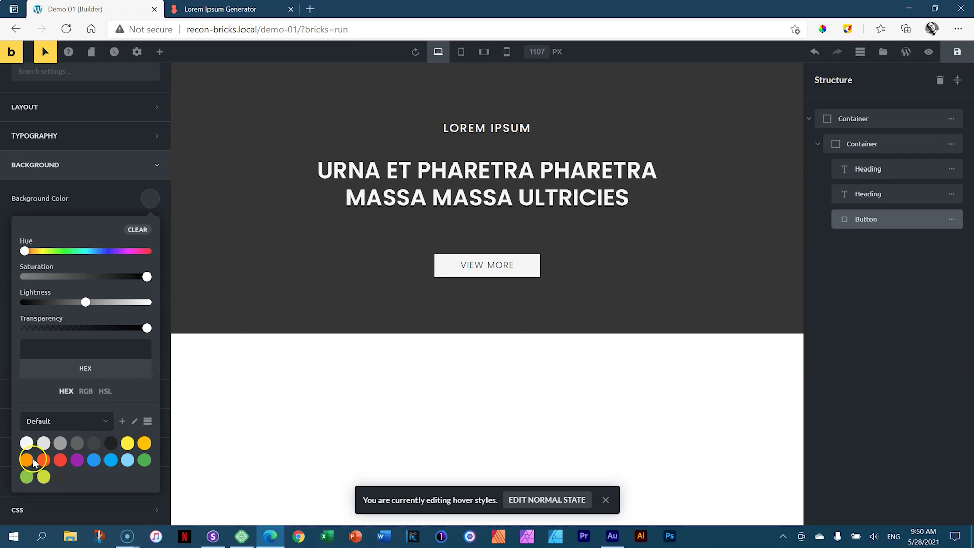
left_click(27, 443)
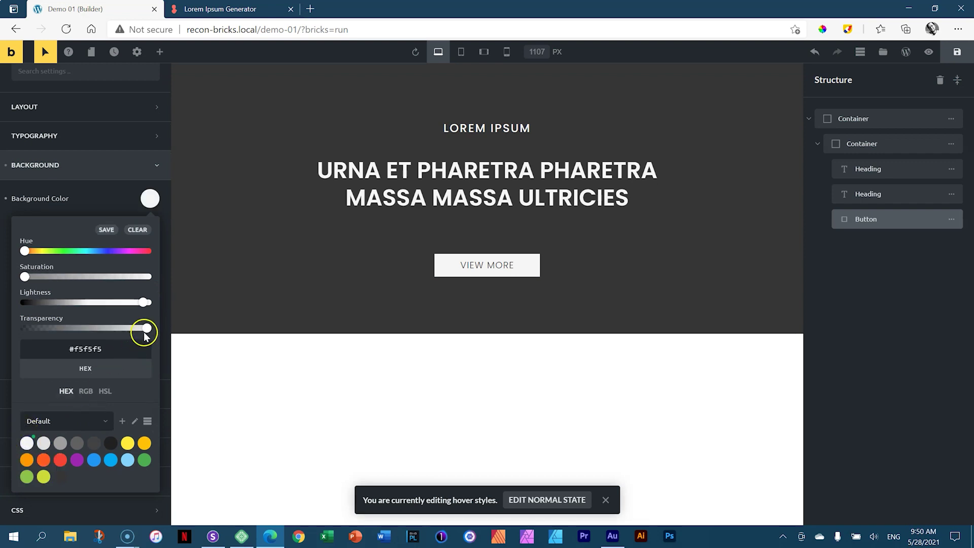
left_click_drag(146, 327, 100, 329)
left_click(150, 198)
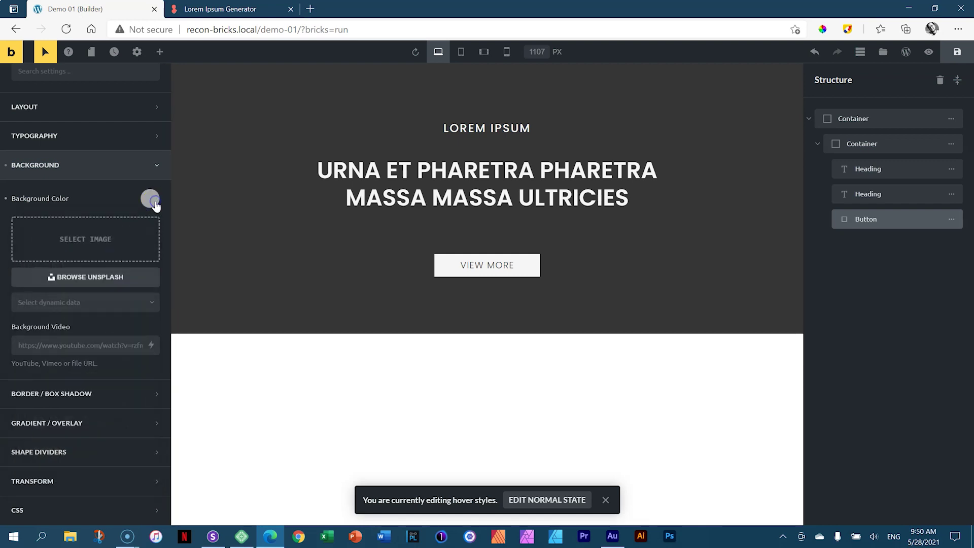
left_click(44, 56)
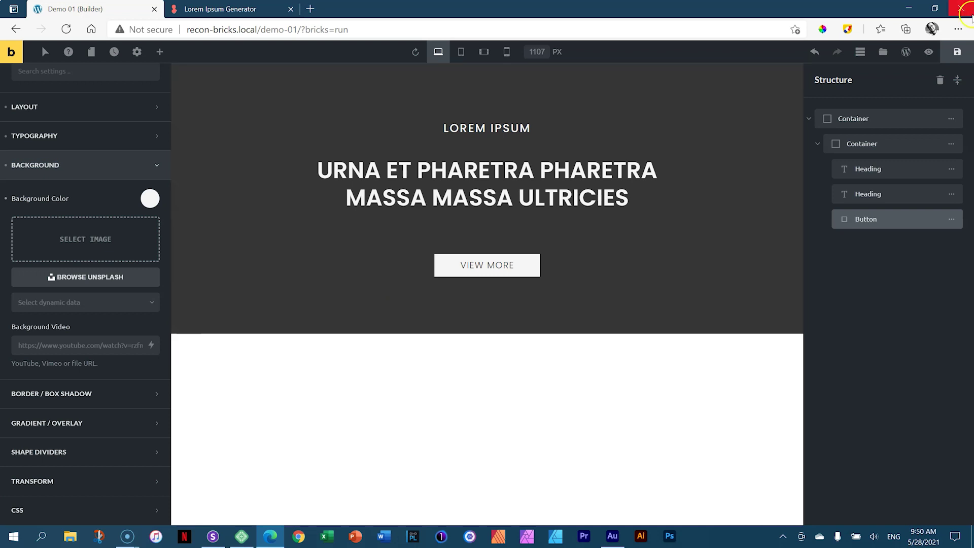
- Save the page and preview the VIEW MORE button's hover effect
left_click(955, 52)
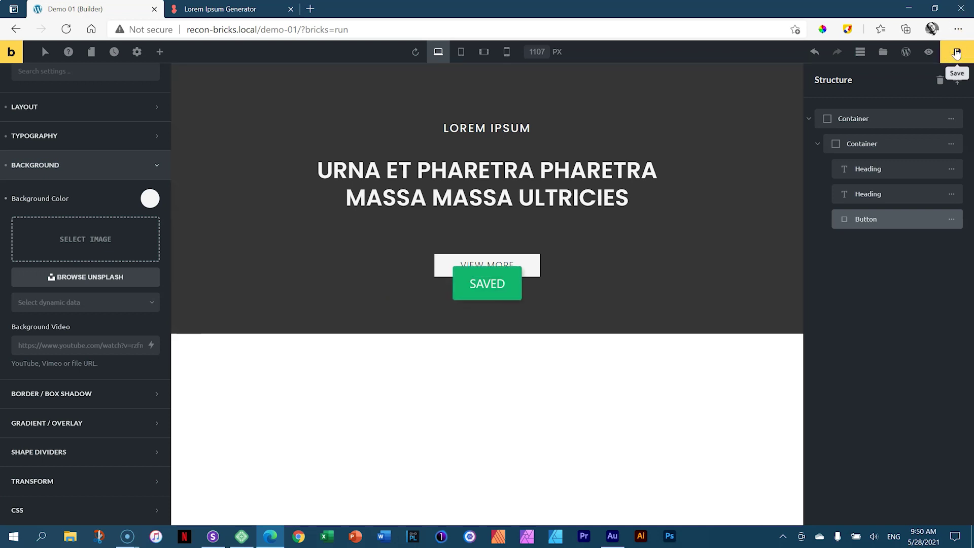
left_click(928, 52)
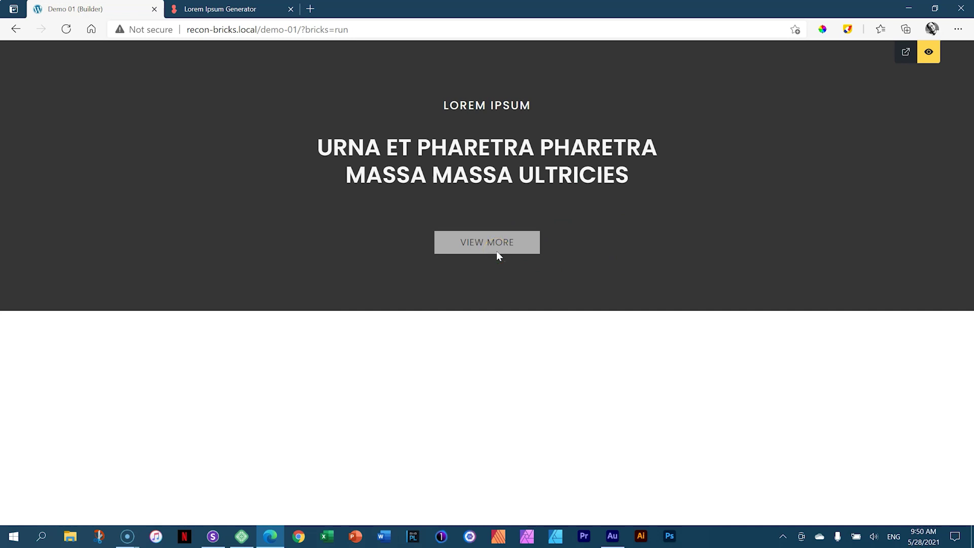
left_click(928, 52)
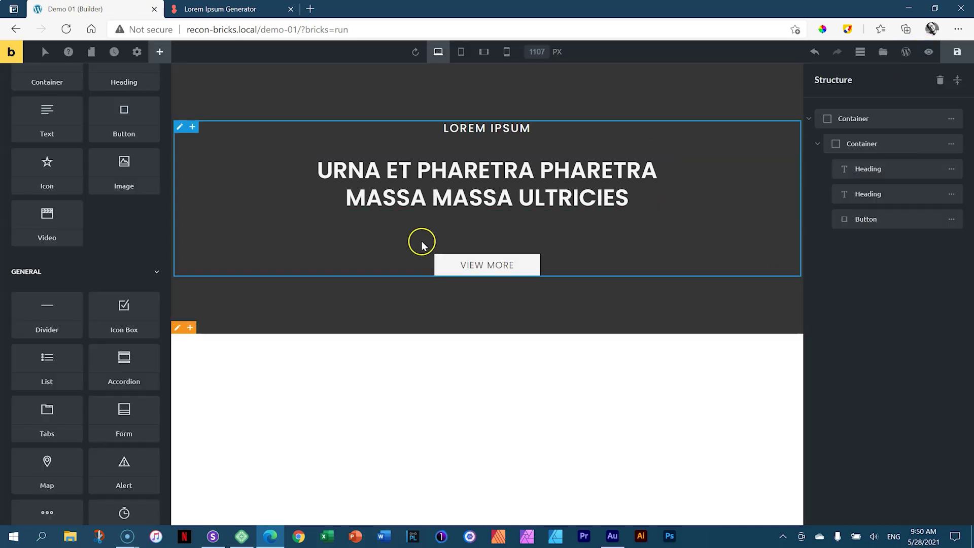
- Set the VIEW MORE button's link type to External URL
left_click(495, 266)
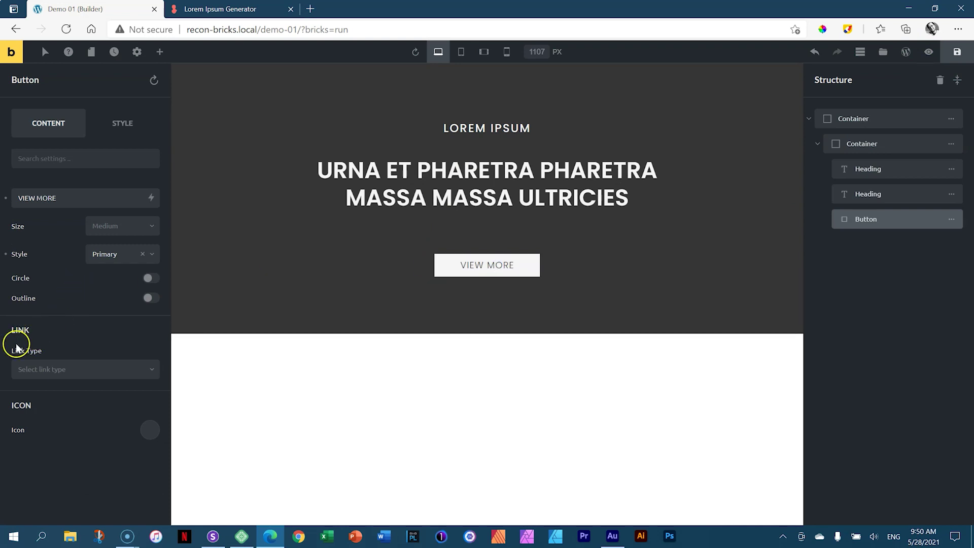
left_click(40, 371)
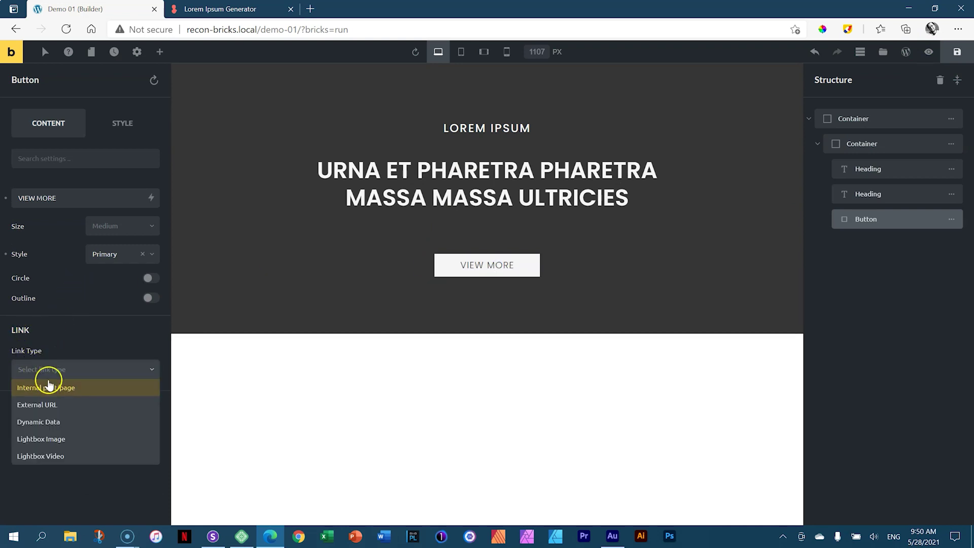
left_click(47, 405)
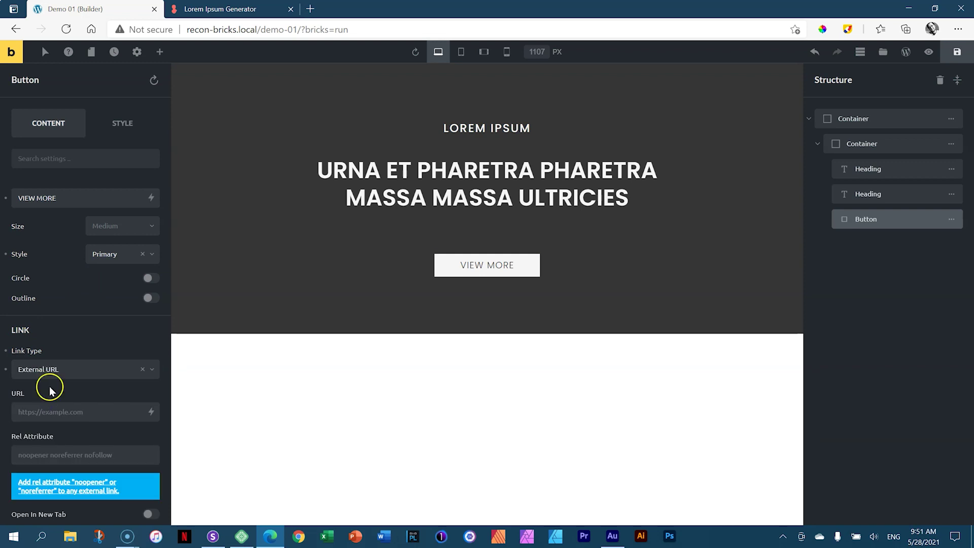
left_click(42, 416)
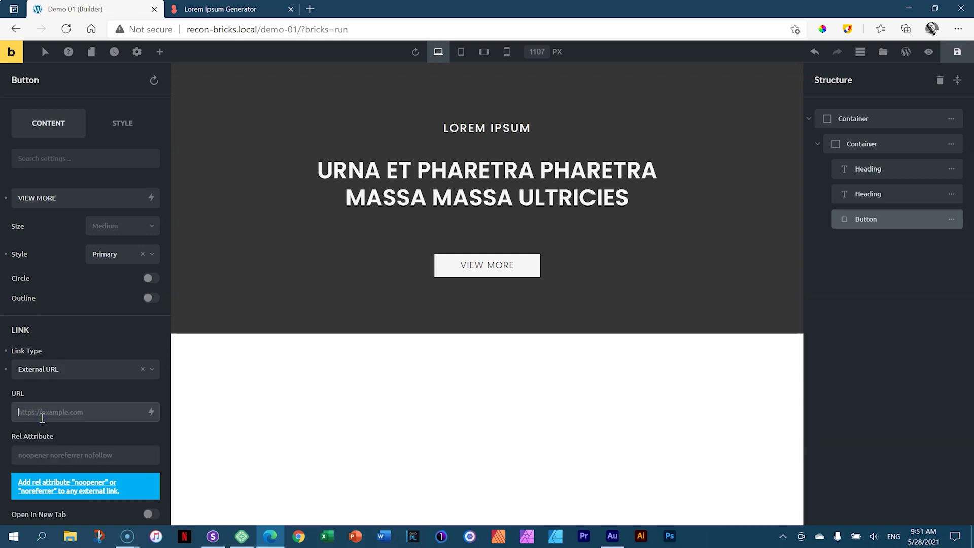
left_click(53, 414)
left_click(234, 9)
left_click(327, 44)
left_click_drag(220, 30, 64, 28)
key("ctrl+c")
left_click(71, 9)
left_click(48, 408)
key("ctrl+v")
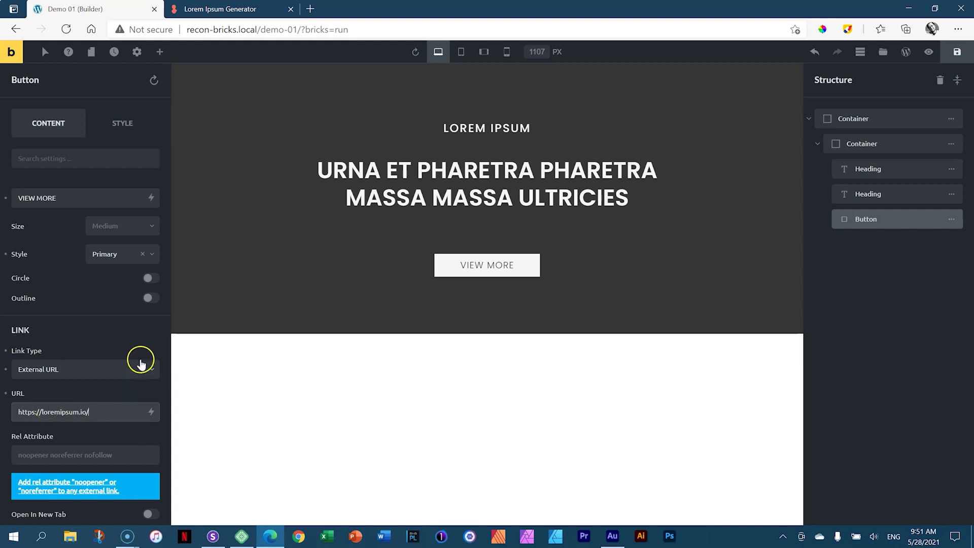
scroll(133, 360, "down", 2)
left_click(150, 416)
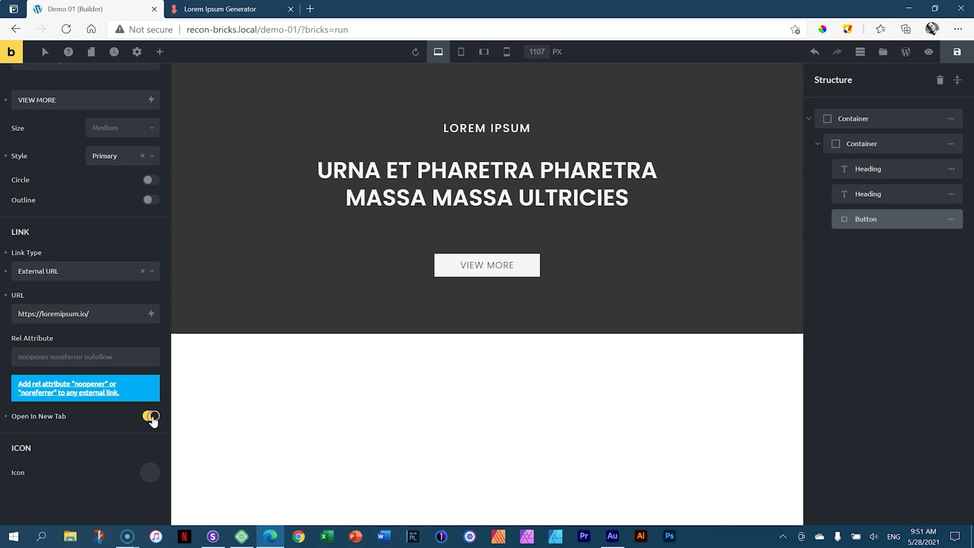
- Save the page, test the VIEW MORE link on the live page, and return to the builder
left_click(962, 57)
left_click(927, 52)
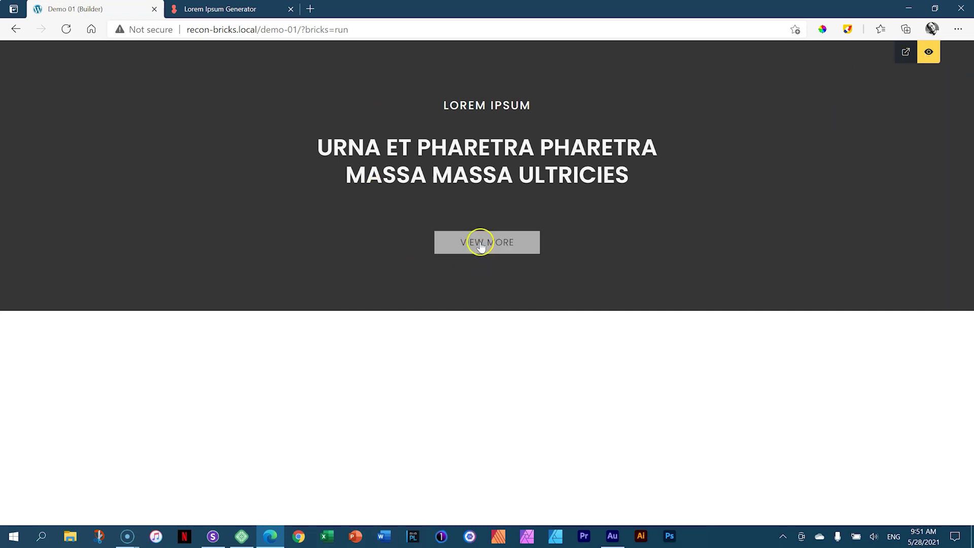
left_click(904, 55)
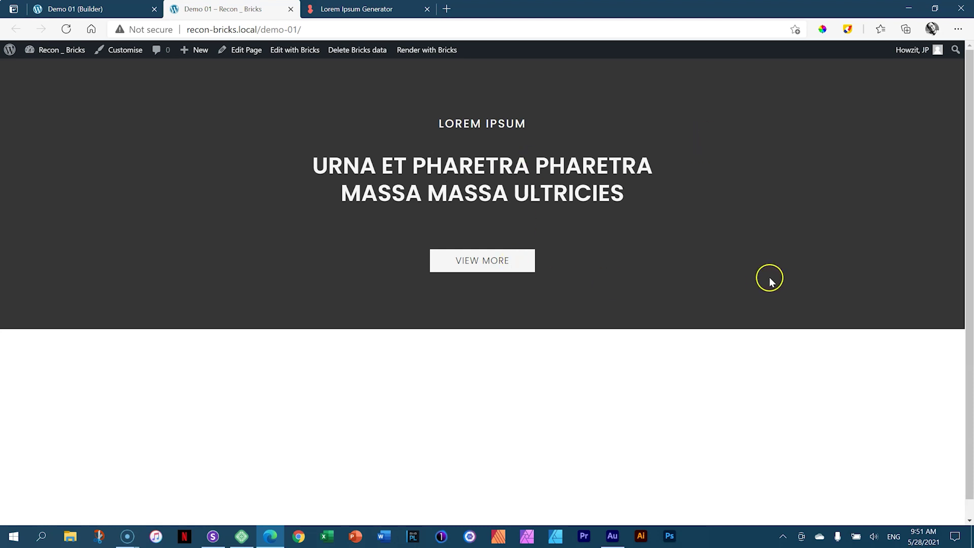
left_click(508, 272)
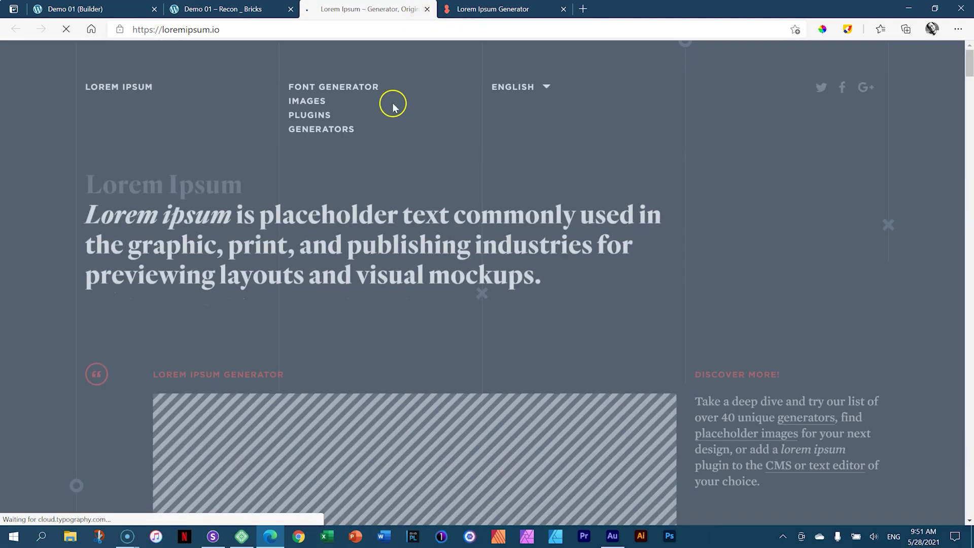
left_click(427, 9)
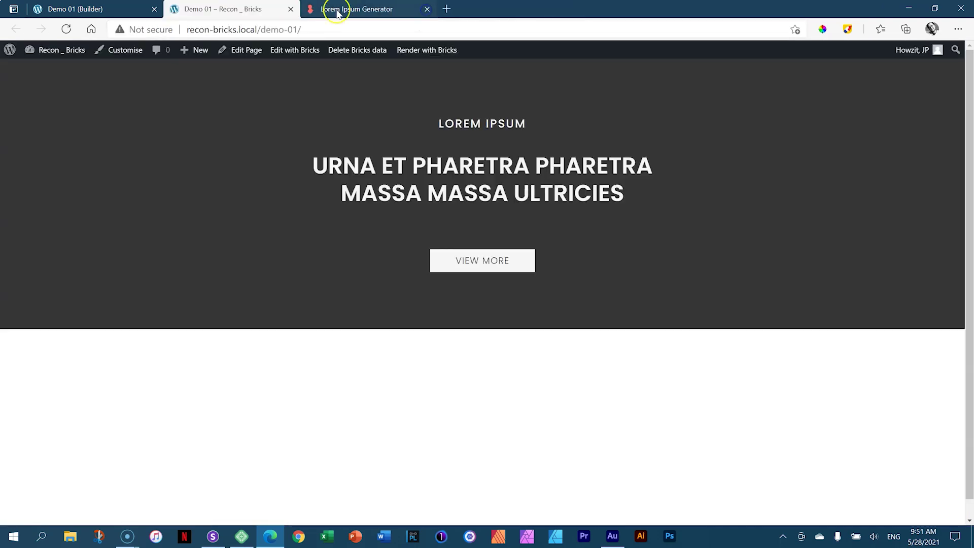
left_click(291, 9)
left_click(112, 9)
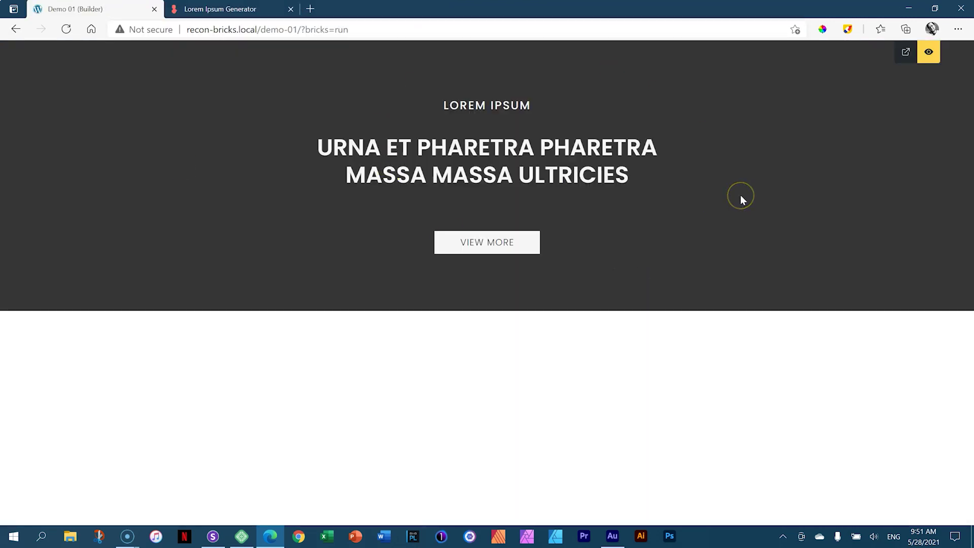
left_click(928, 53)
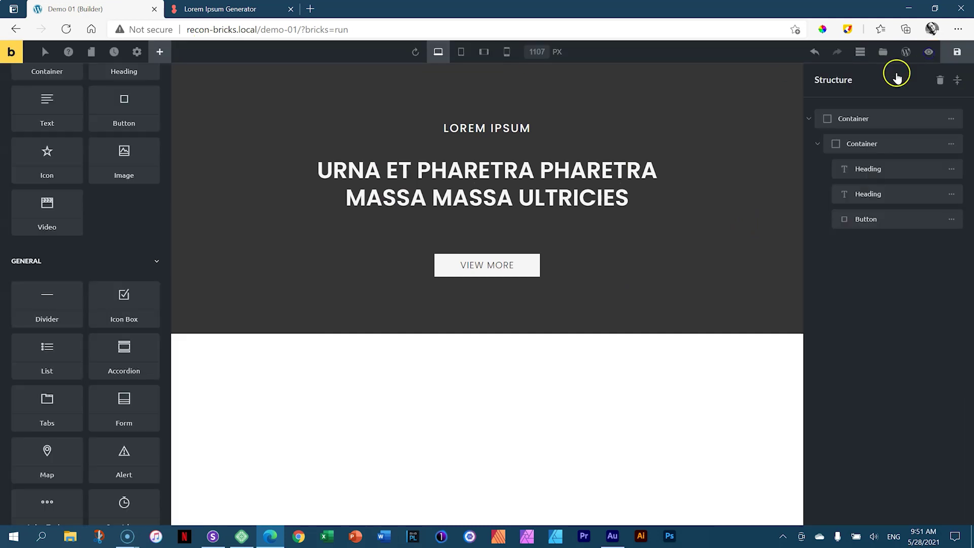
- Slightly increase the outer container's bottom padding directly on the canvas
left_click(509, 307)
left_click_drag(571, 306, 570, 320)
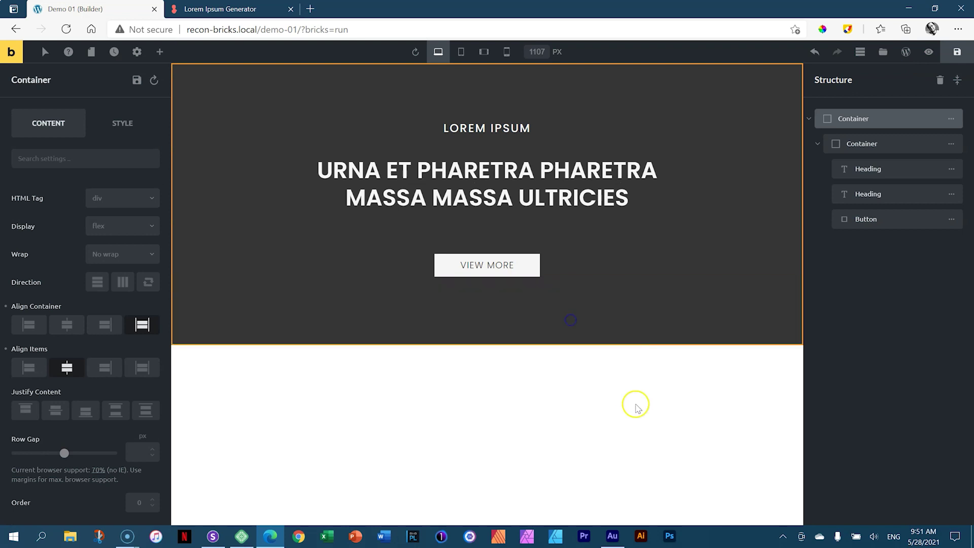
left_click(635, 405)
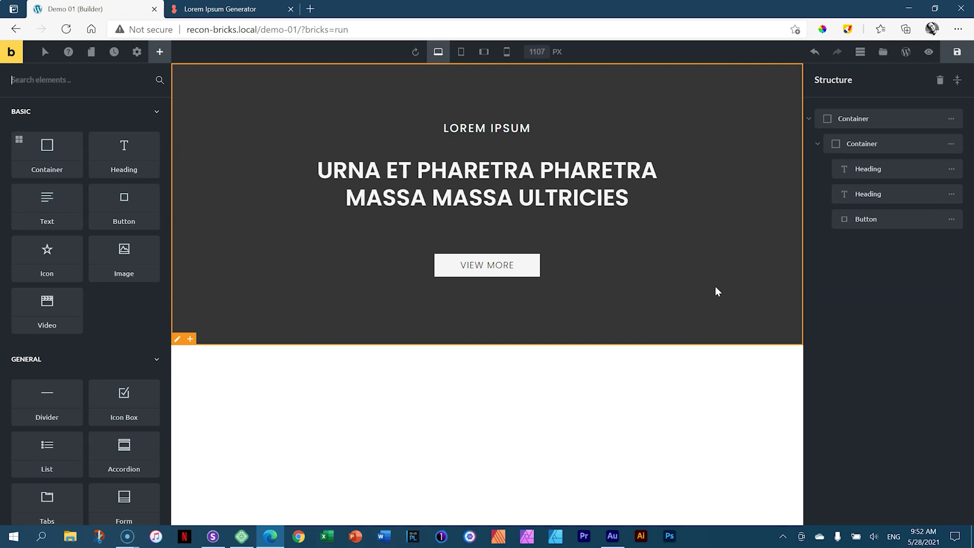
- Examine the hero section's layout at the tablet portrait, mobile landscape and mobile portrait breakpoints, and return to the desktop view
left_click(460, 56)
left_click(462, 59)
left_click(483, 53)
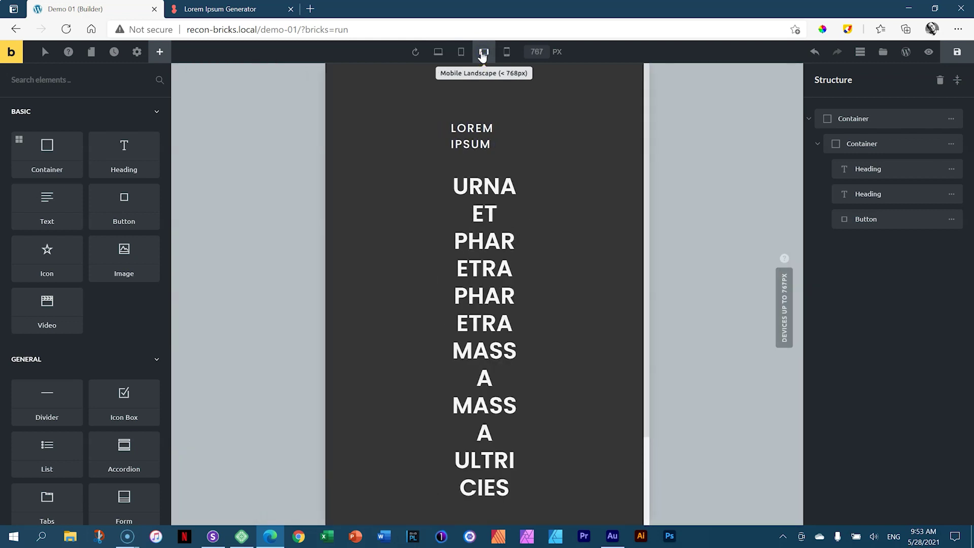
left_click(507, 52)
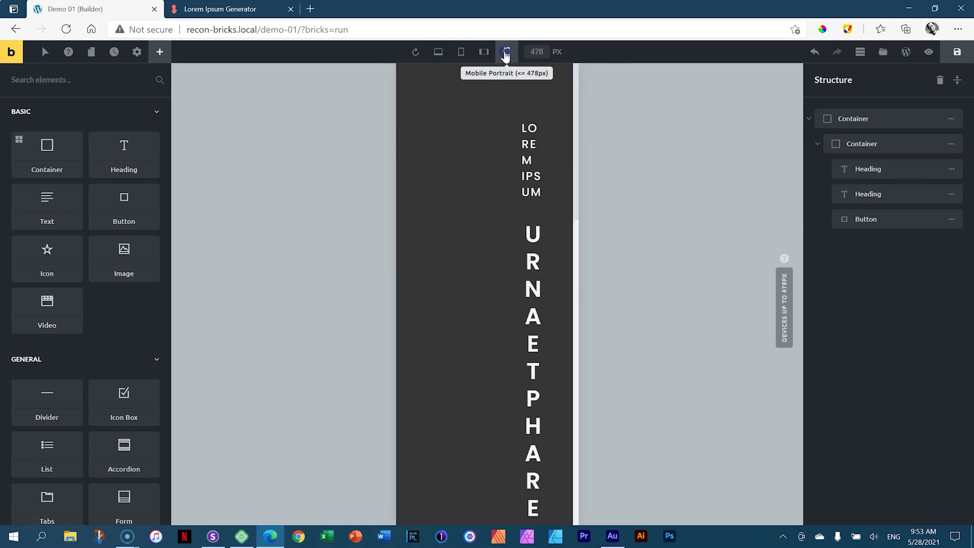
left_click(557, 51)
left_click(538, 48)
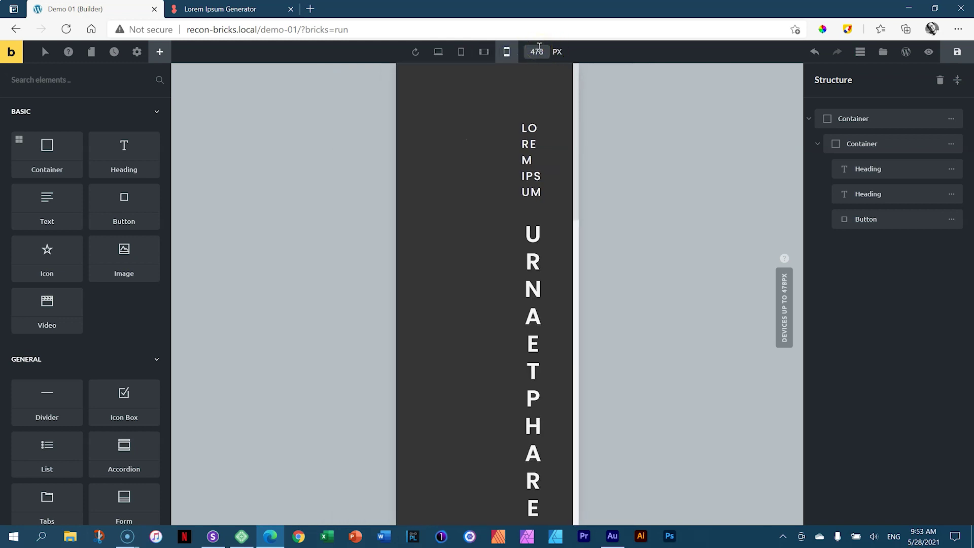
left_click(438, 53)
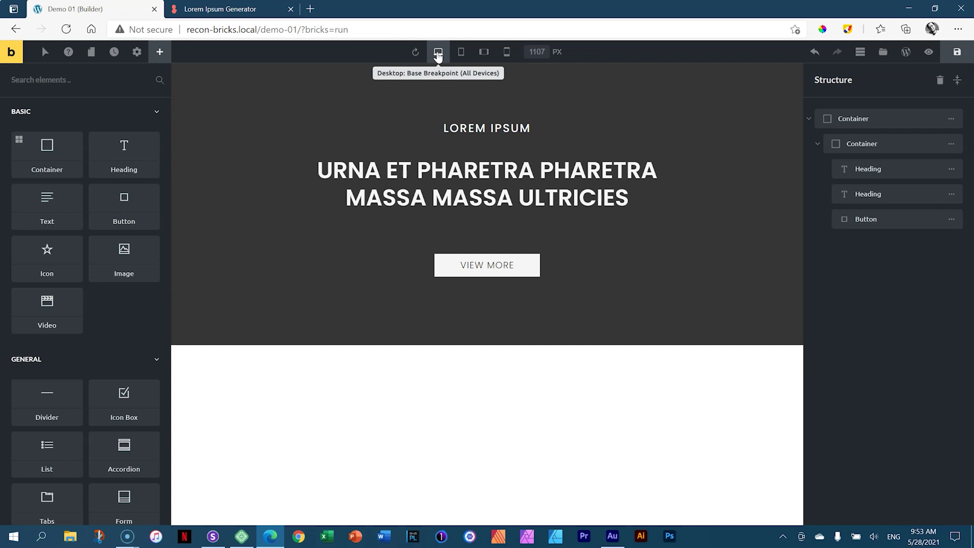
- At the tablet portrait breakpoint, set the font size of the main heading to 30 px
left_click(460, 54)
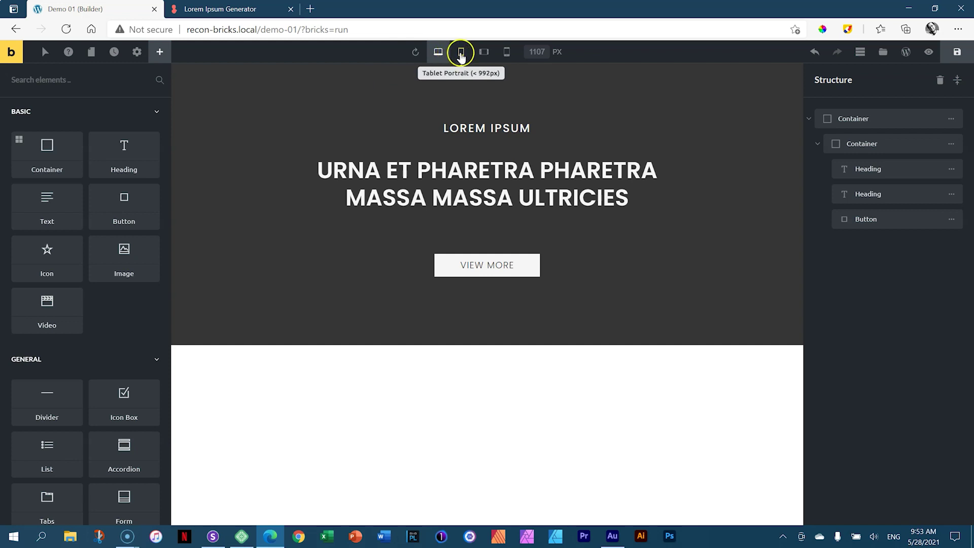
left_click(460, 56)
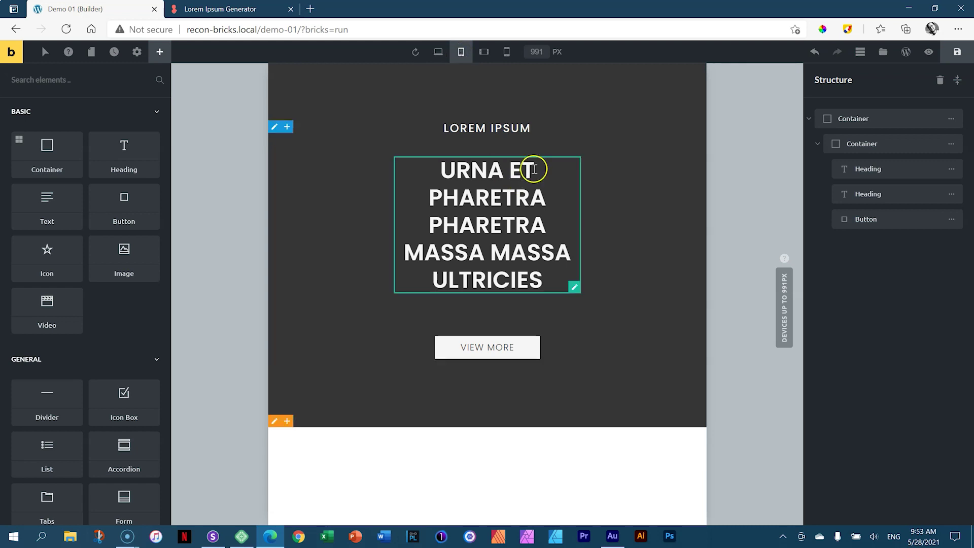
left_click(480, 191)
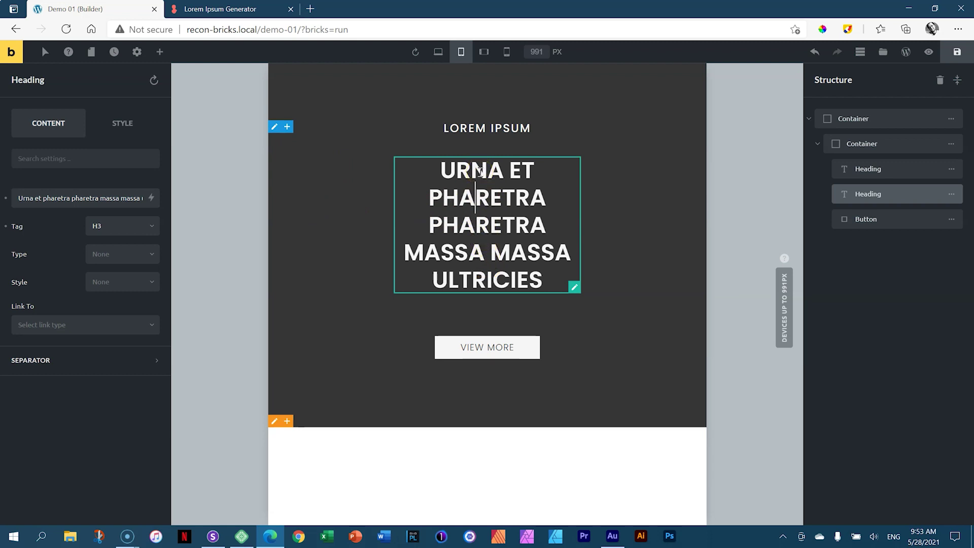
left_click(518, 208)
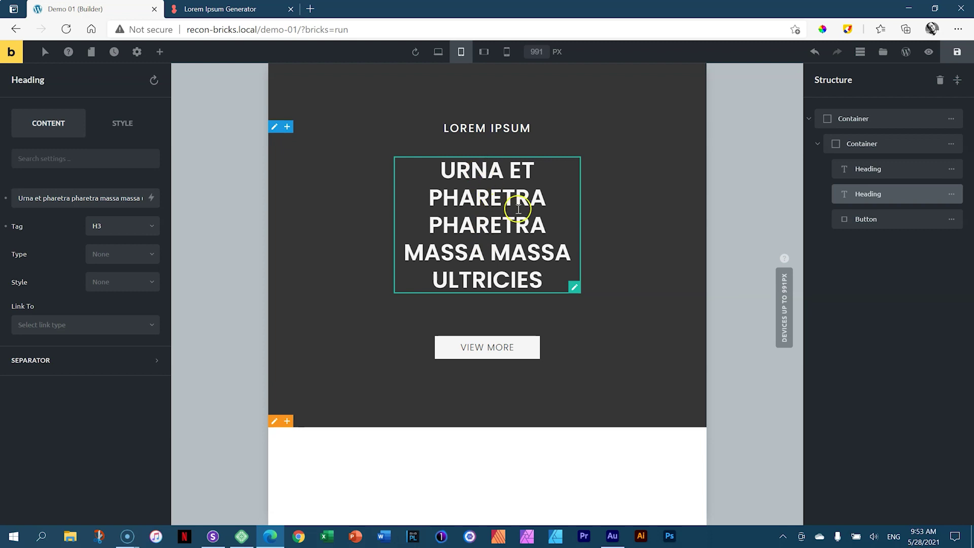
left_click(125, 131)
left_click(74, 223)
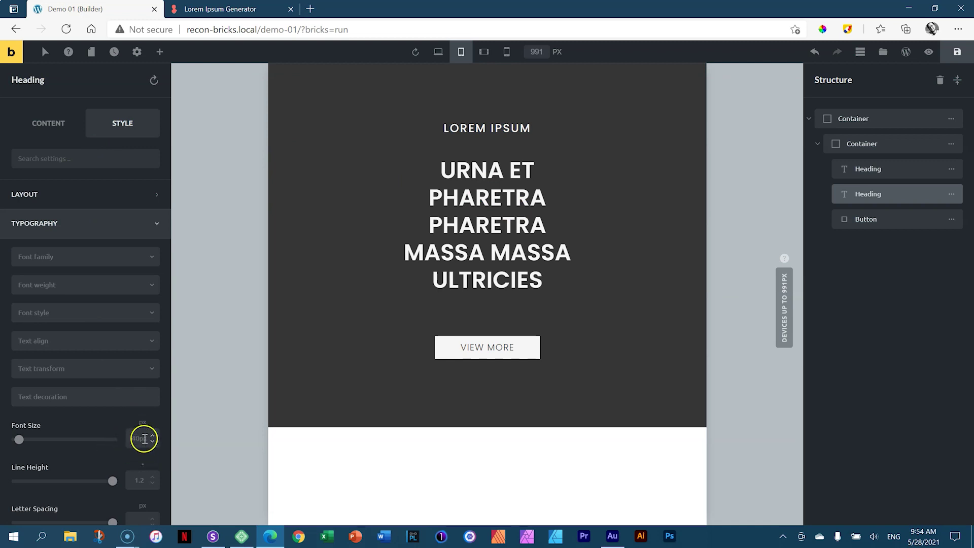
scroll(145, 435, "down", 2)
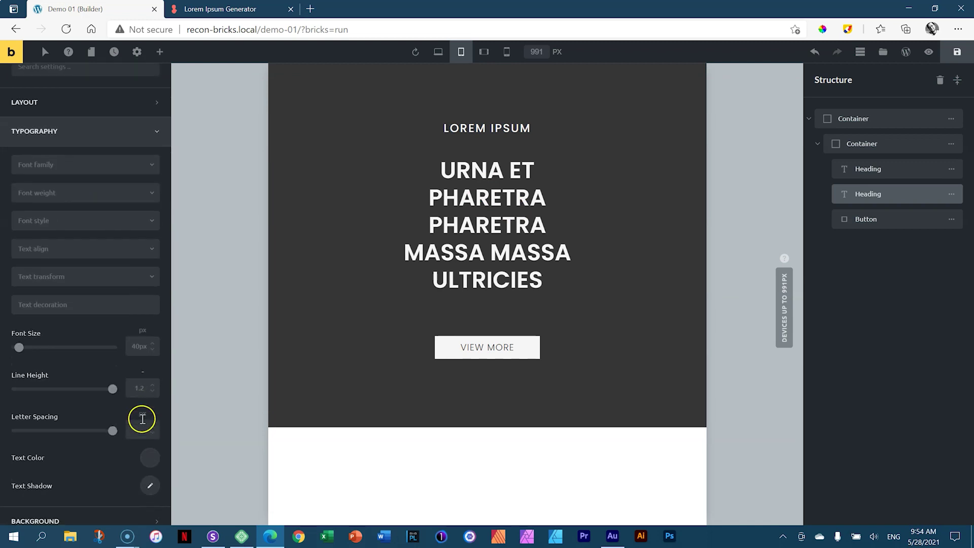
left_click(138, 347)
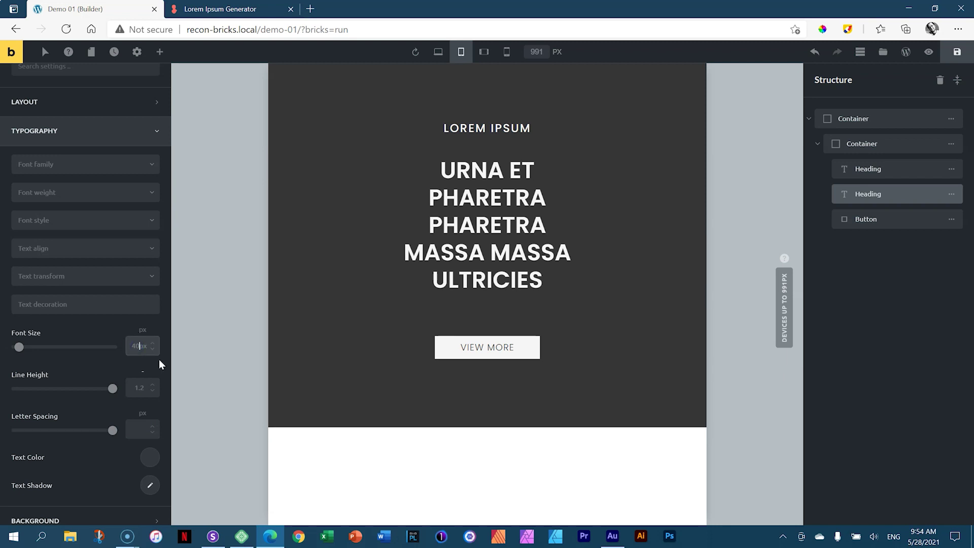
type("30")
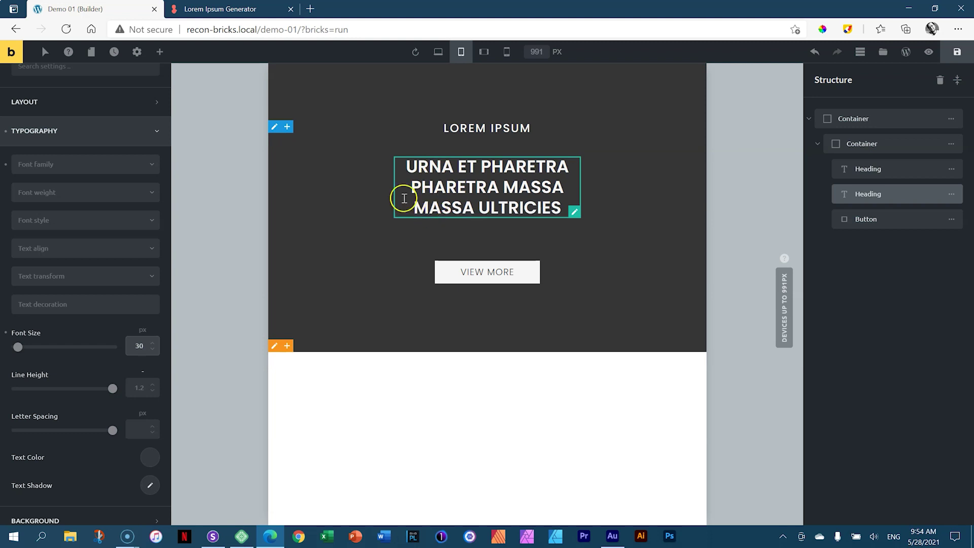
- Reduce the inner container's left and right padding together on the tablet portrait canvas, and compare the result with the desktop view
left_click(280, 182)
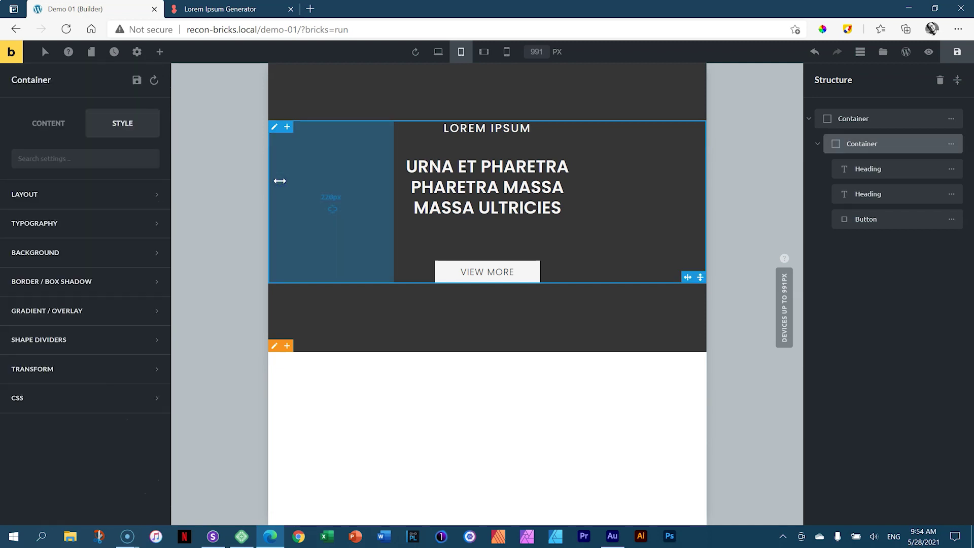
left_click(332, 208)
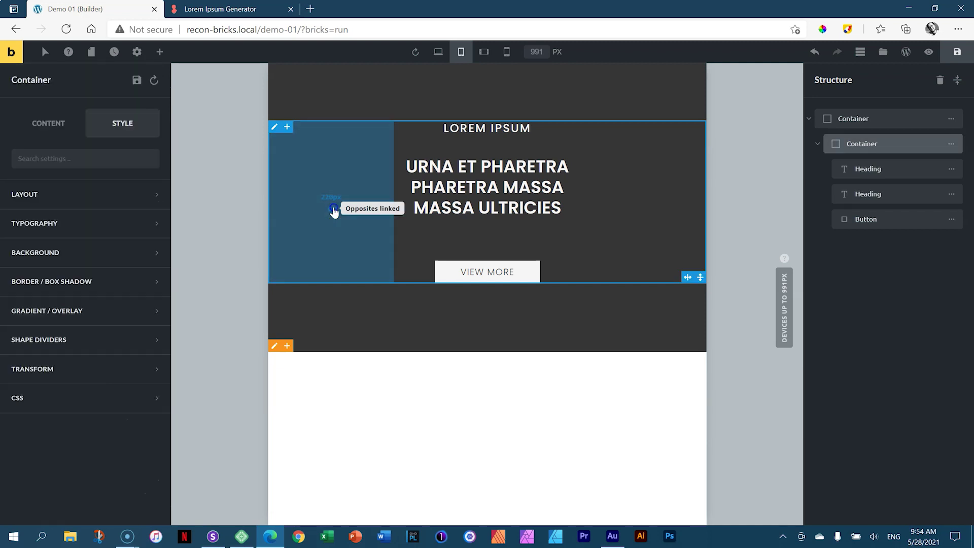
left_click_drag(388, 189, 342, 187)
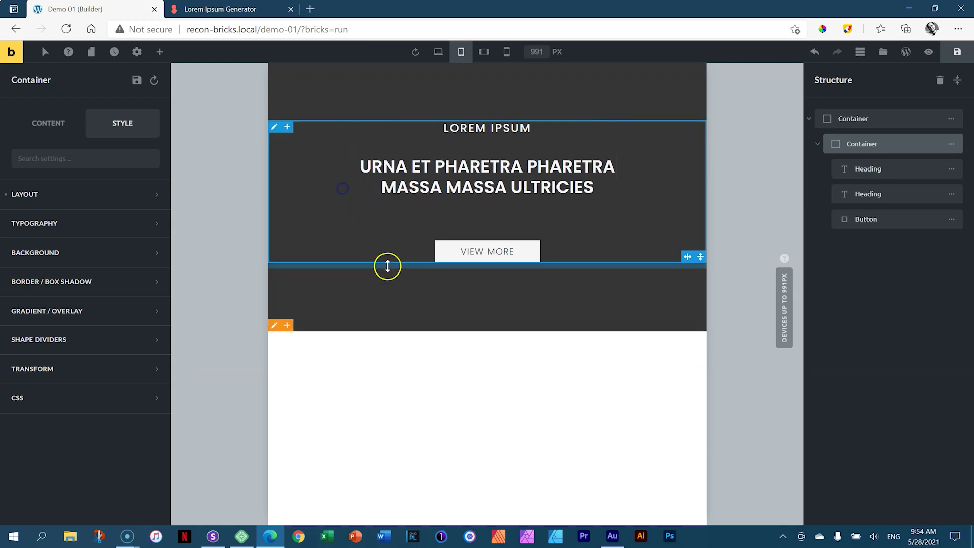
left_click(438, 53)
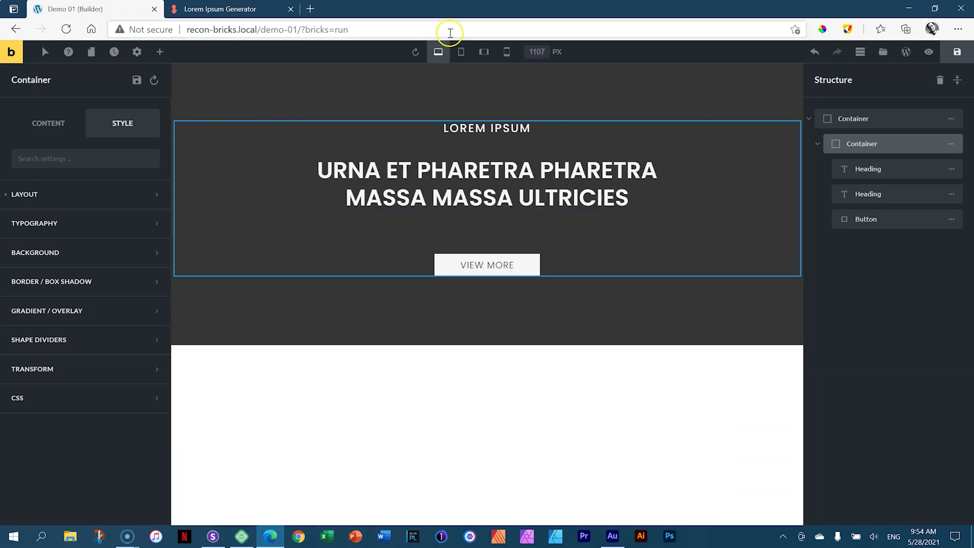
left_click(460, 51)
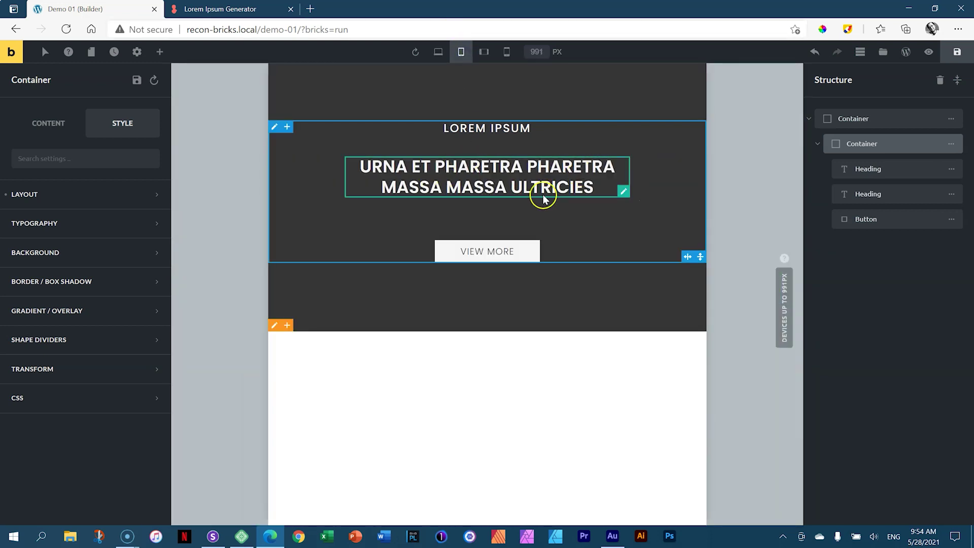
- At the mobile landscape breakpoint, set the font size of the main heading to 26 px
left_click(483, 53)
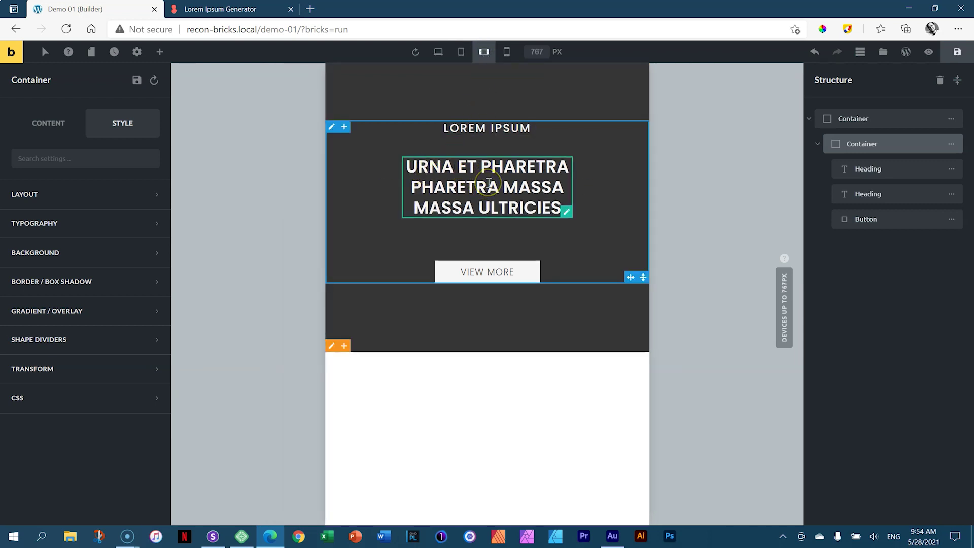
left_click(427, 169)
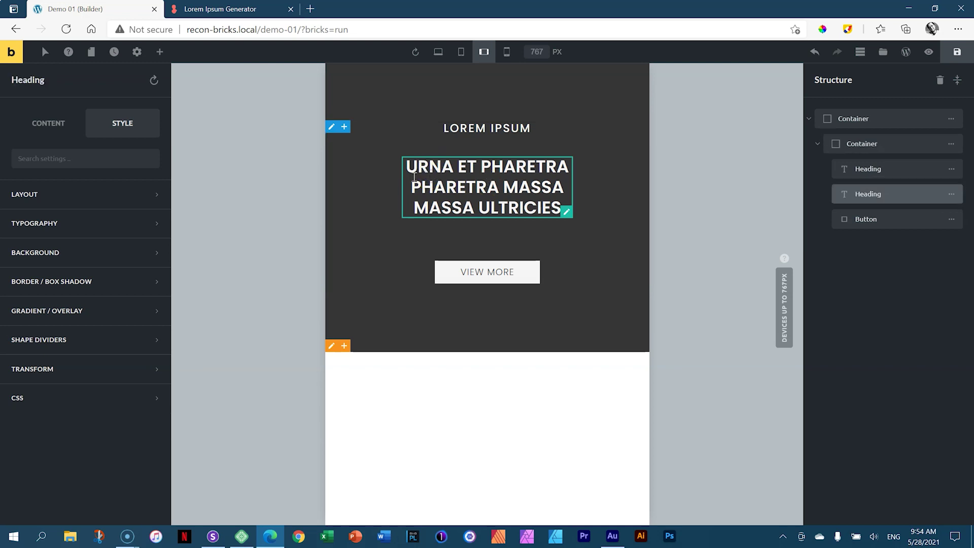
left_click(97, 223)
left_click(135, 439)
type("26")
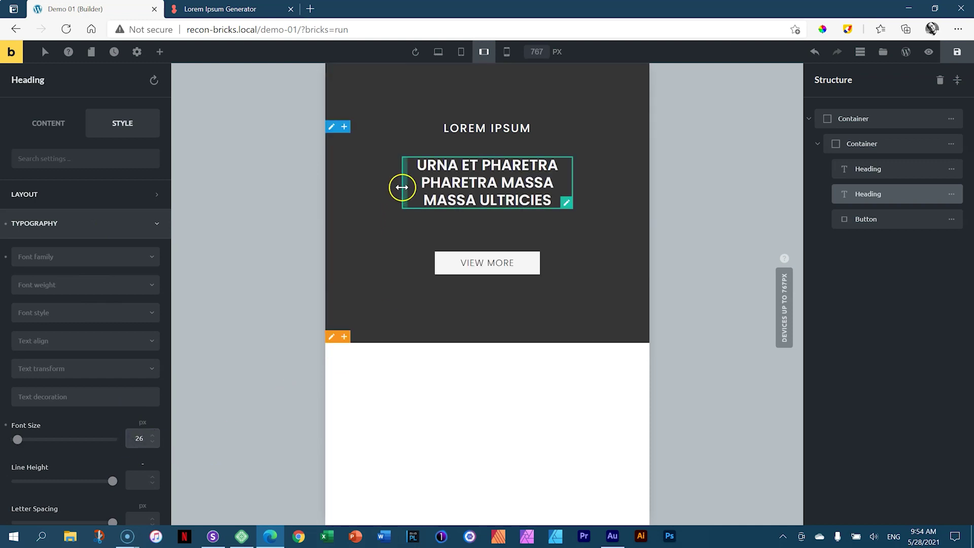
- Reduce the inner container's linked left and right padding on the mobile landscape canvas so the main heading gets more width
left_click(366, 154)
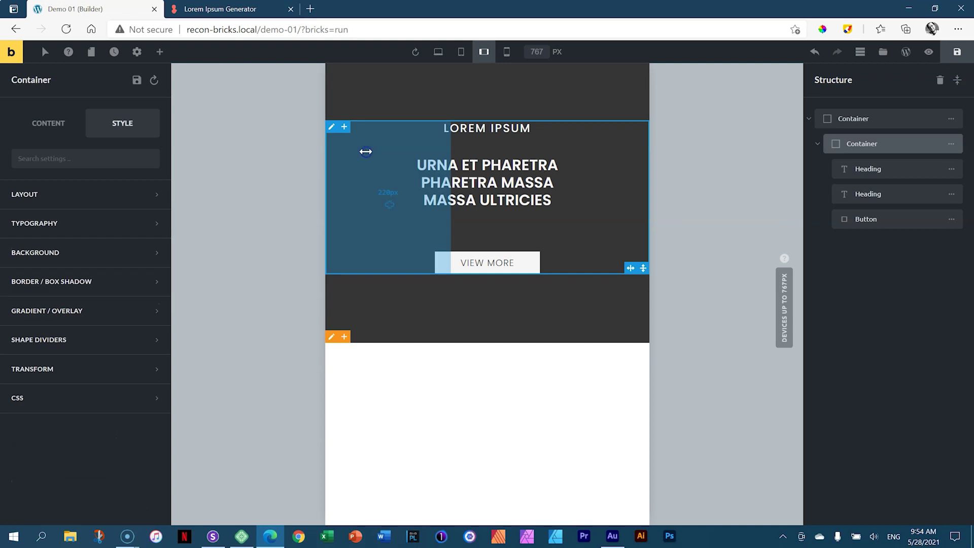
left_click(388, 204)
left_click_drag(442, 220, 352, 220)
left_click(504, 306)
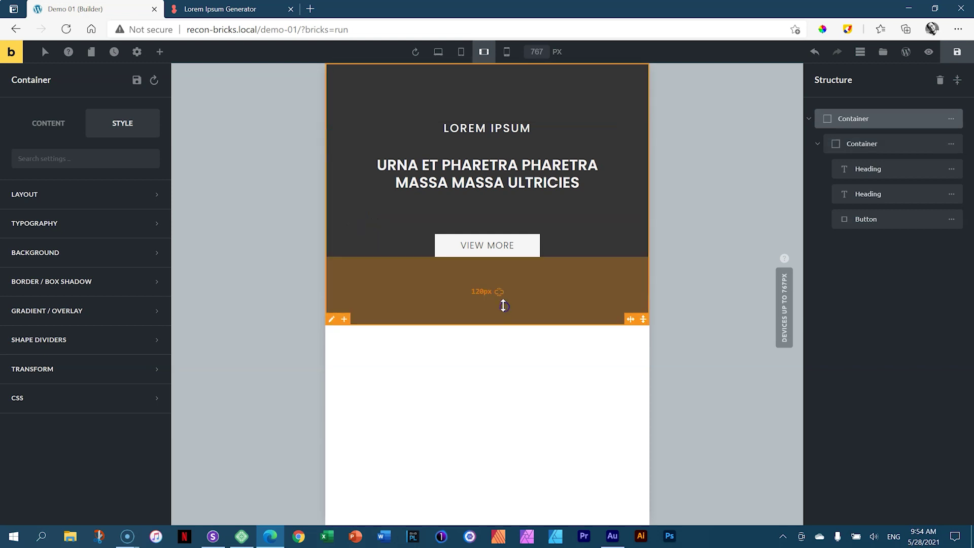
- At the mobile portrait breakpoint, set the font size of the main heading to 18 px
left_click(506, 60)
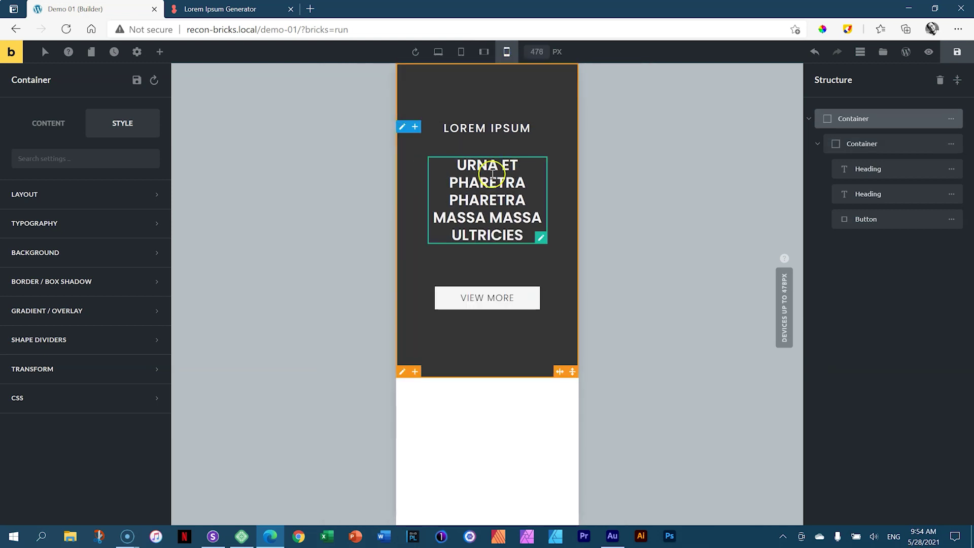
left_click(490, 181)
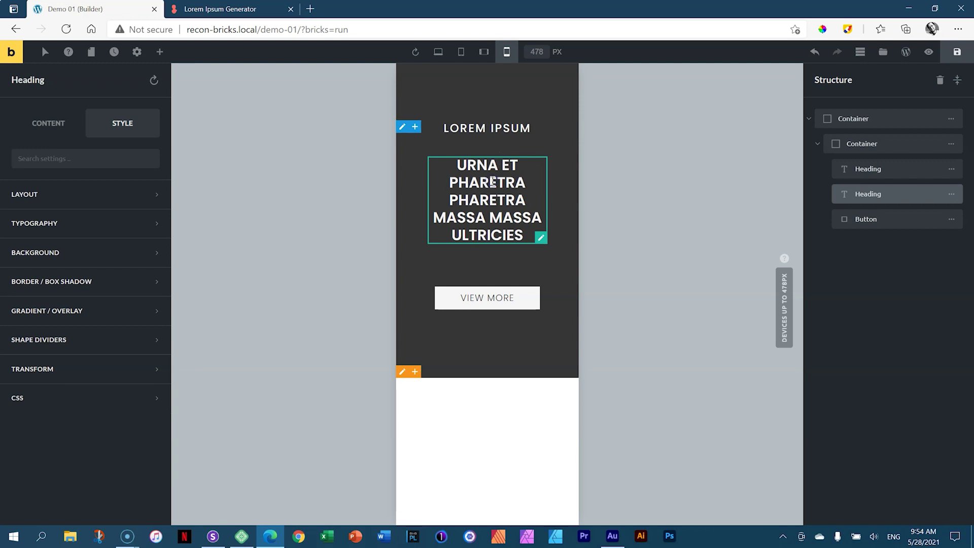
left_click(113, 223)
scroll(127, 345, "down", 4)
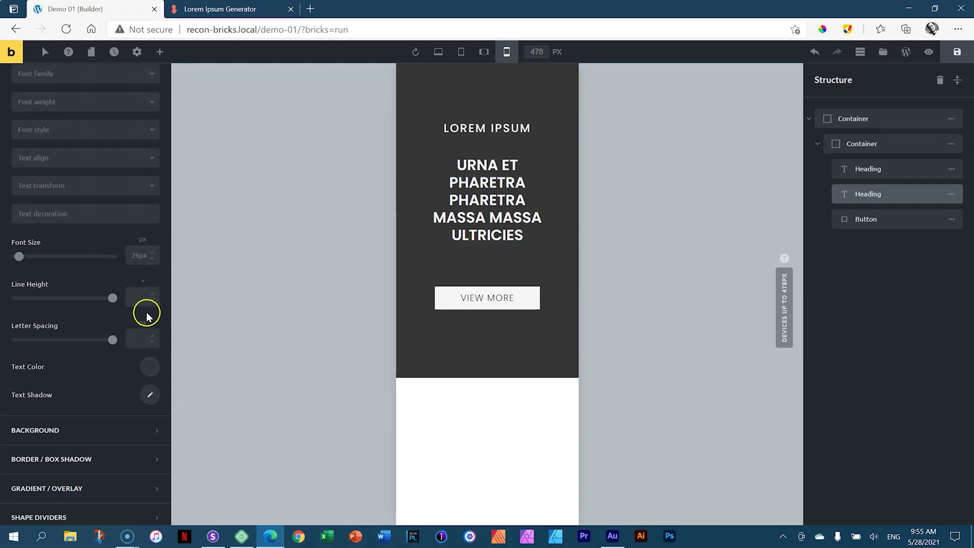
left_click(138, 255)
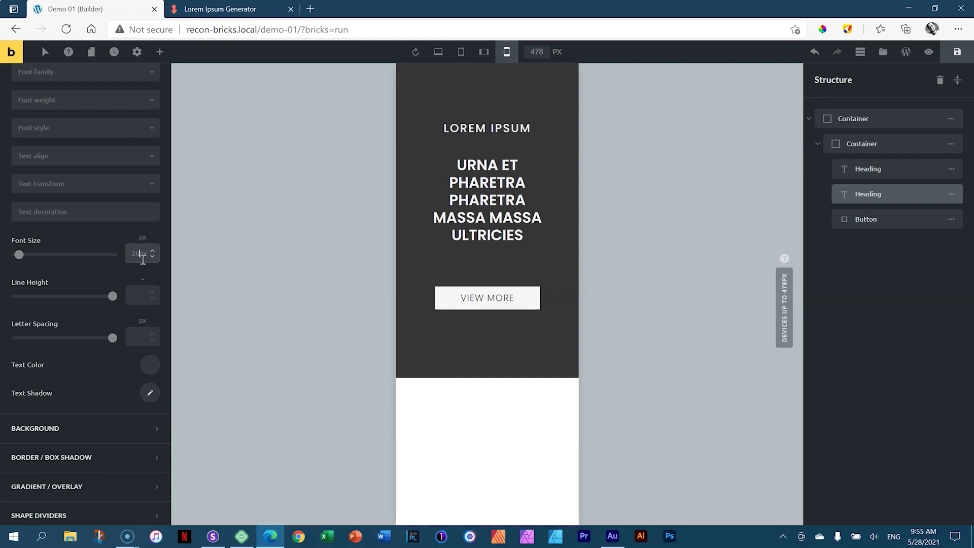
type("18")
- Remove the inner container's left and right padding on the mobile portrait canvas, and check the desktop and mobile landscape views
left_click(419, 172)
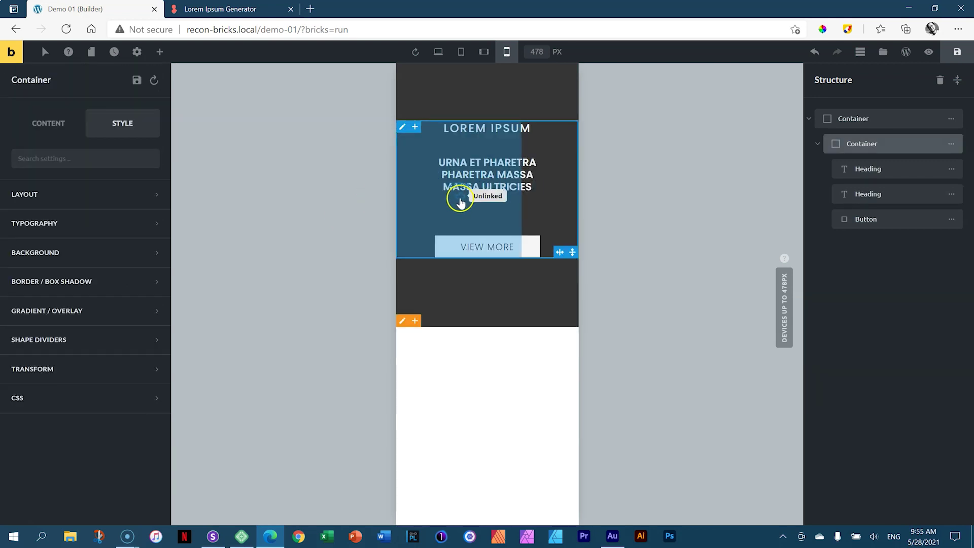
left_click_drag(514, 206, 397, 205)
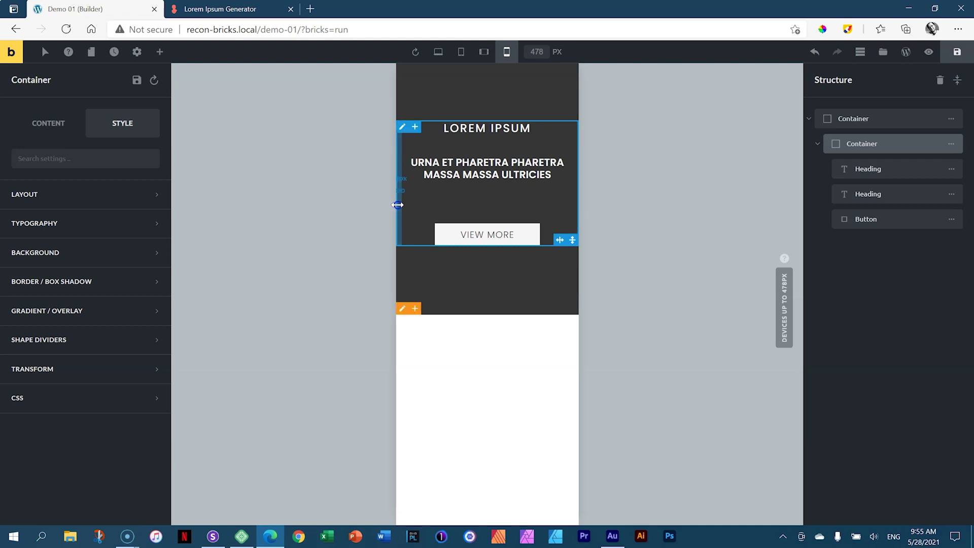
left_click(466, 295)
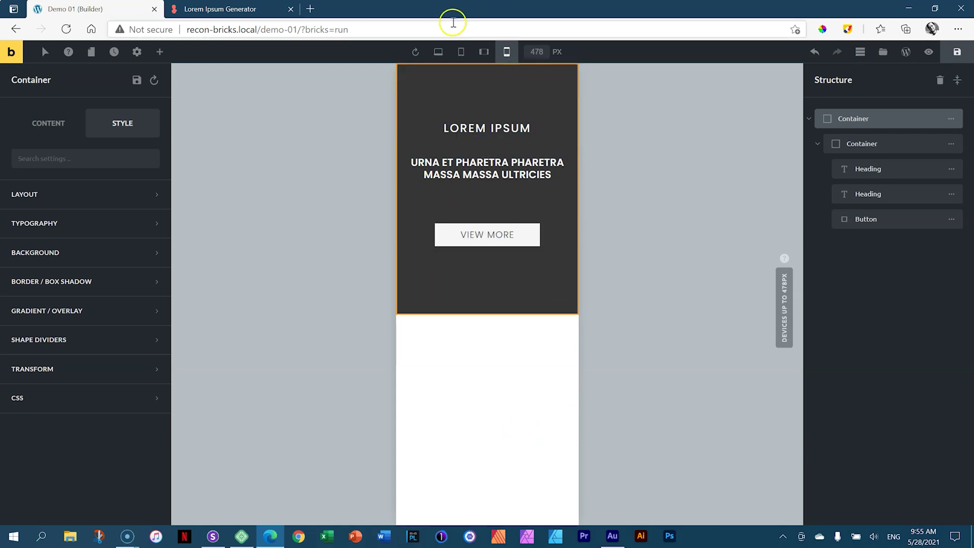
left_click(438, 51)
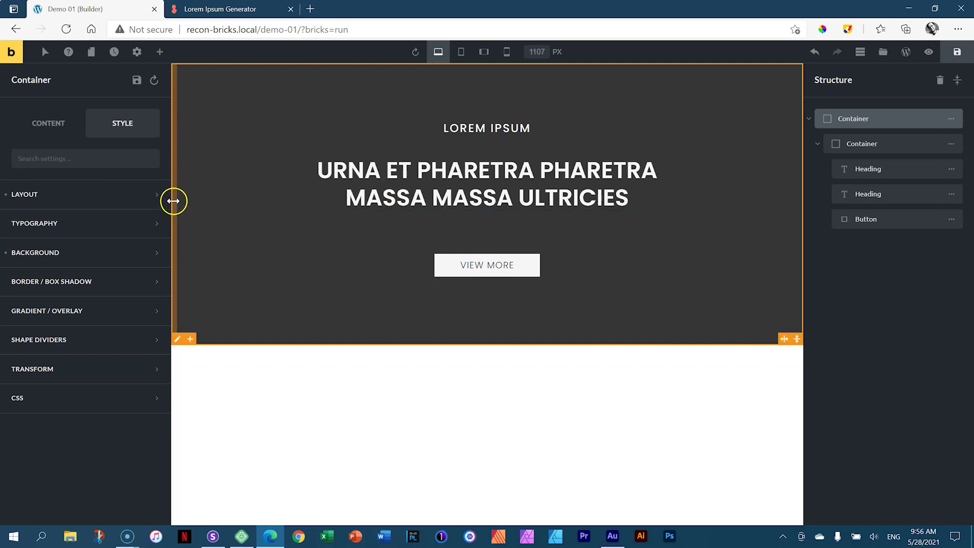
left_click(484, 52)
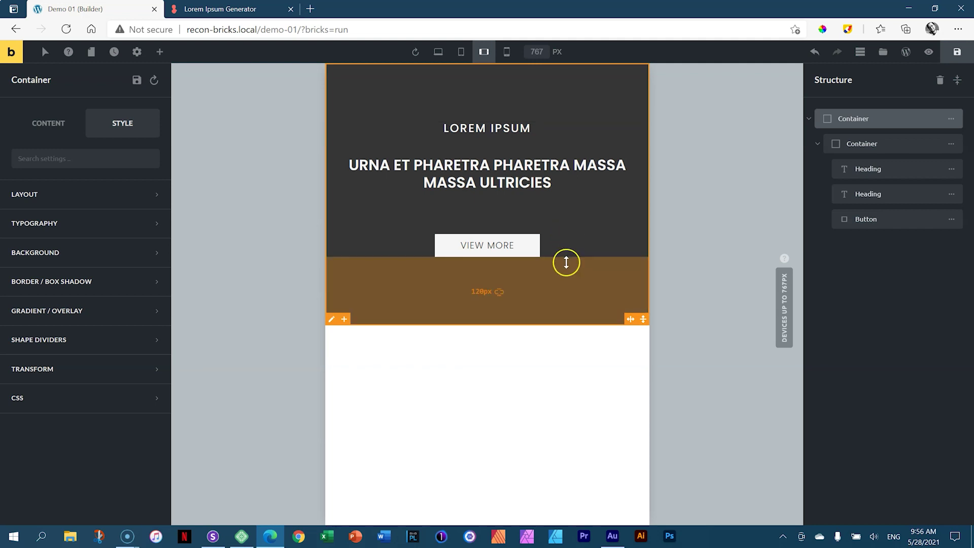
- Copy the page address recon-bricks.local/demo-01 and load it in the multi-device preview app
left_click_drag(261, 30, 190, 29)
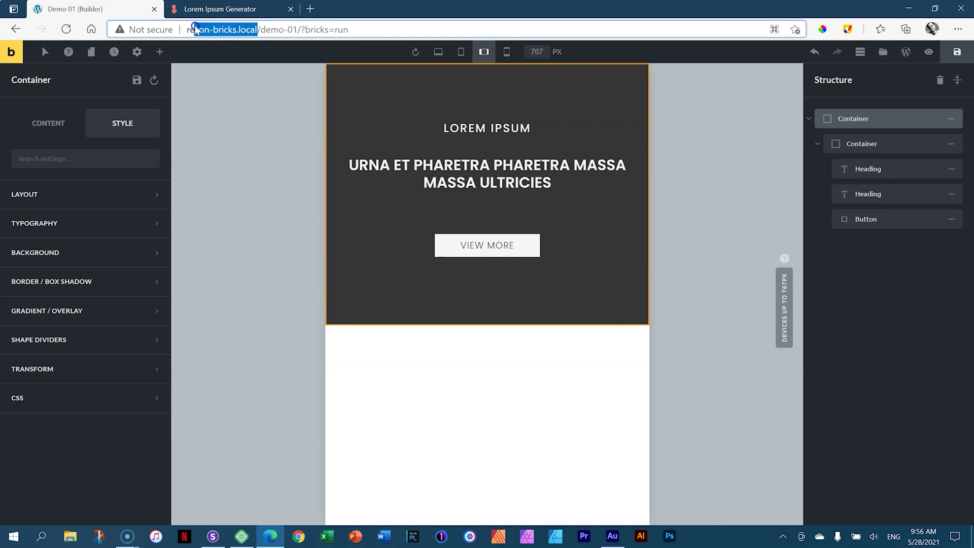
left_click(298, 29)
left_click_drag(299, 29, 141, 29)
key("ctrl+c")
left_click(229, 30)
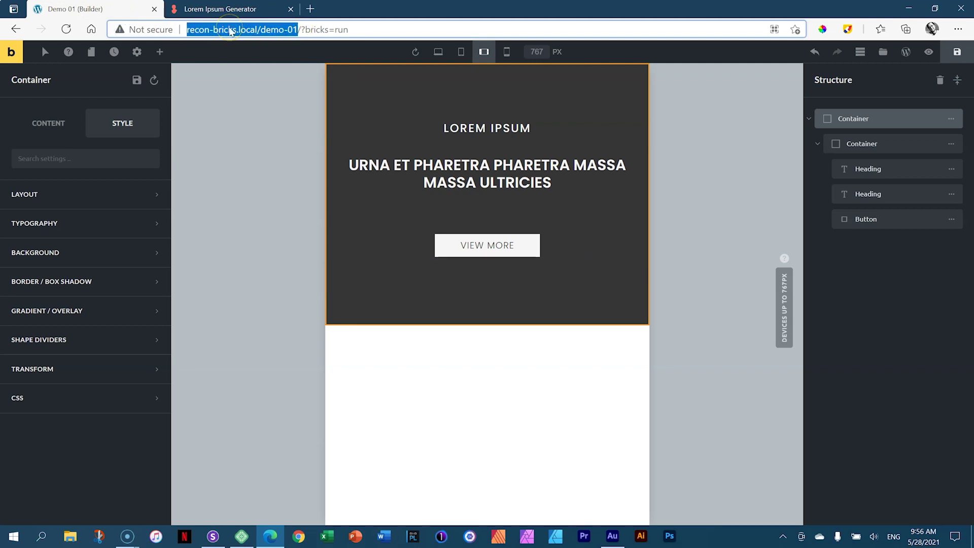
left_click(212, 536)
left_click_drag(574, 13, 413, 14)
key("ctrl+v")
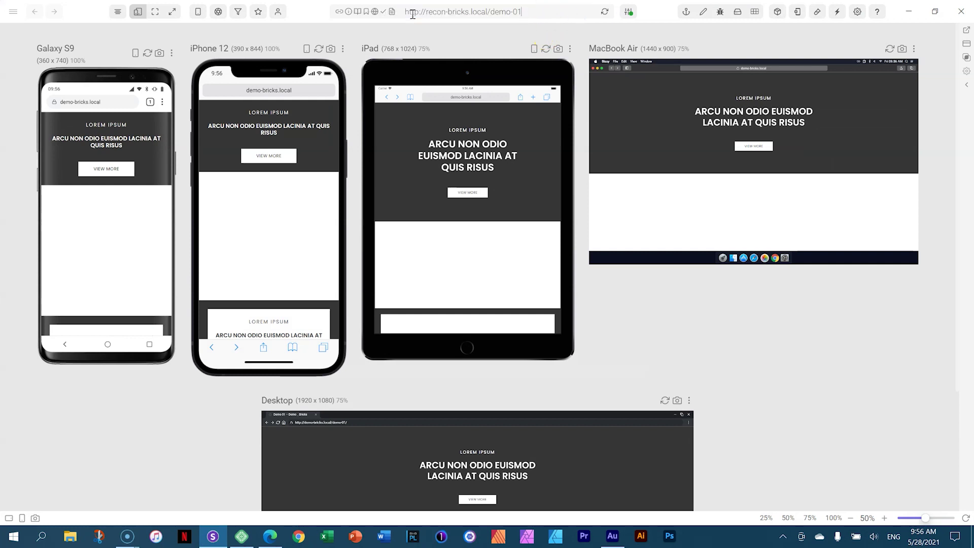
key("Return")
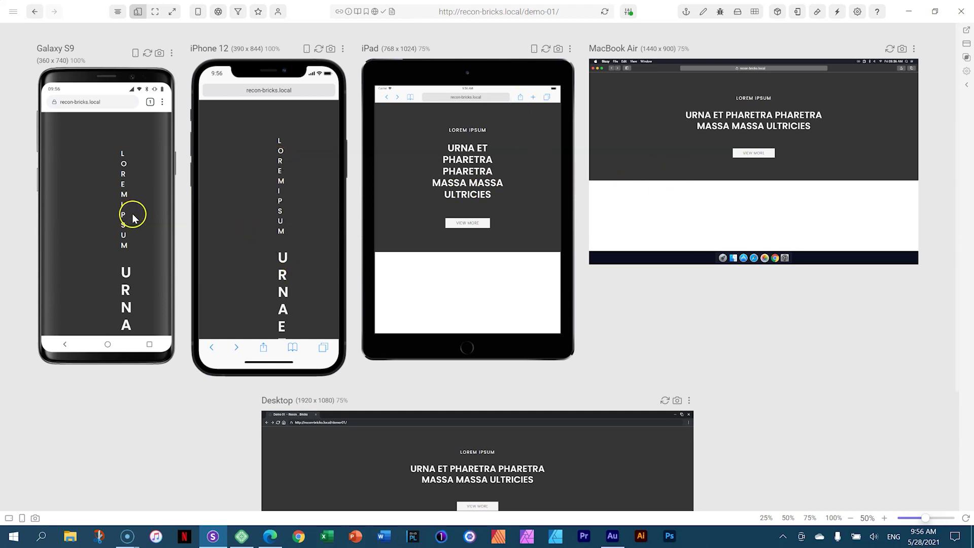
- Save the page in the Bricks builder, check the desktop layout in preview mode, and switch back to the multi-device preview app
key("alt+Tab")
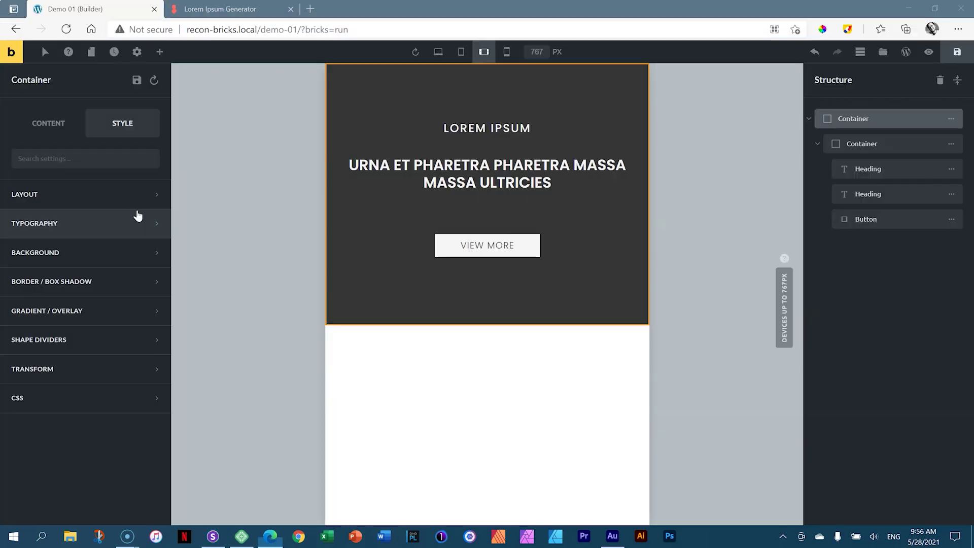
left_click(438, 51)
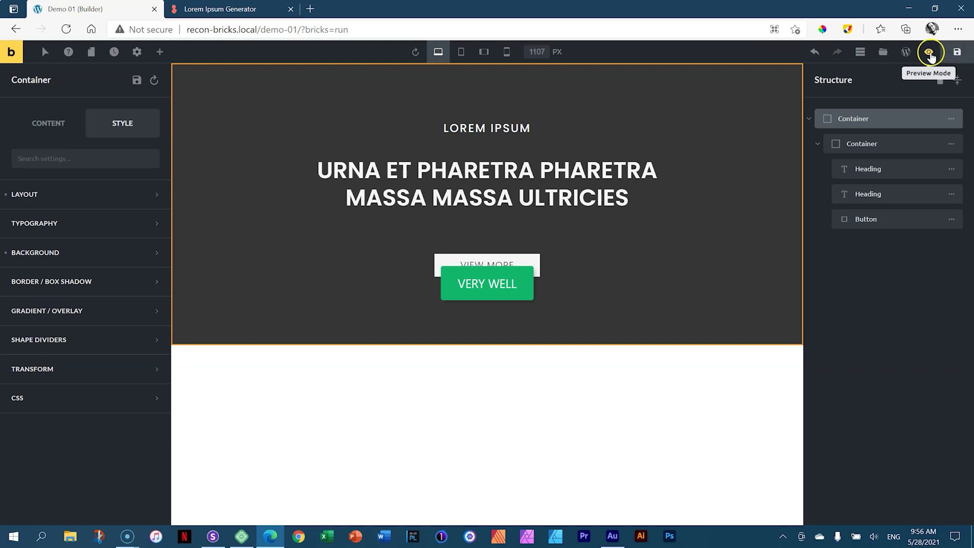
left_click(930, 52)
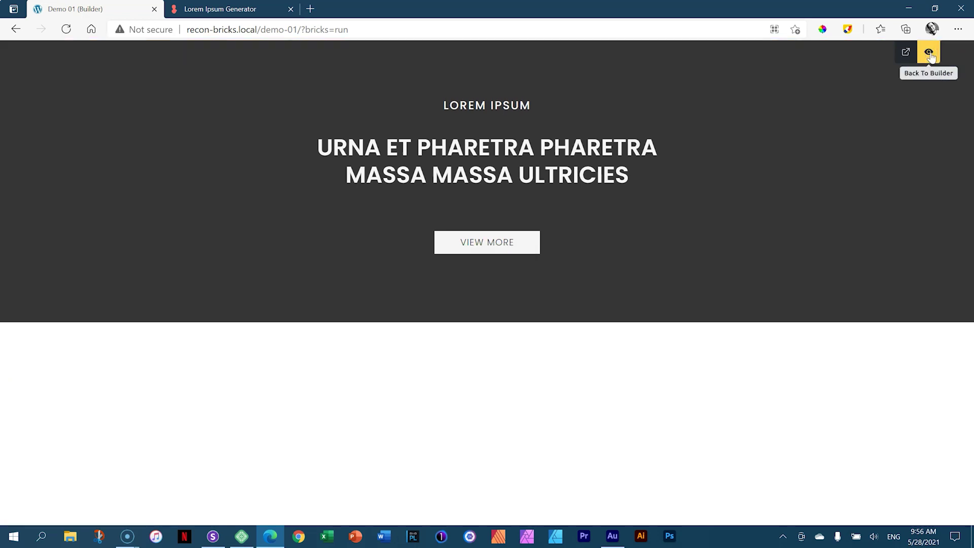
left_click(930, 54)
left_click(212, 536)
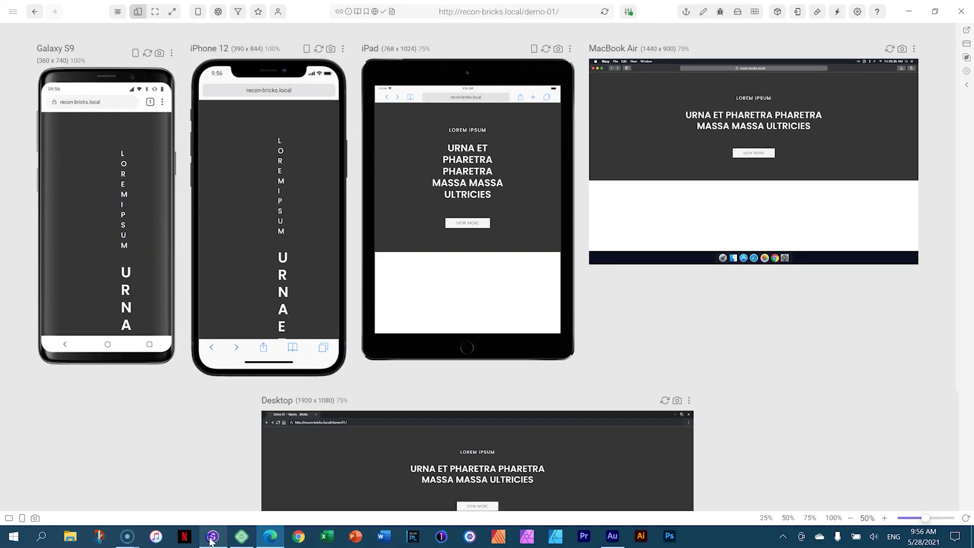
- Reload all device previews, rotate the iPhone 12 to landscape, and scroll through its page to examine the hero section
left_click(605, 12)
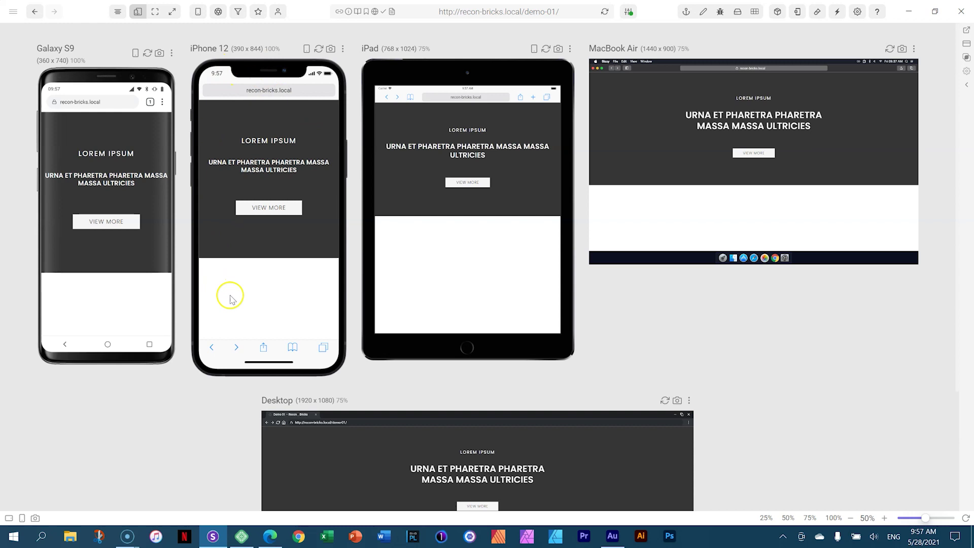
left_click(307, 50)
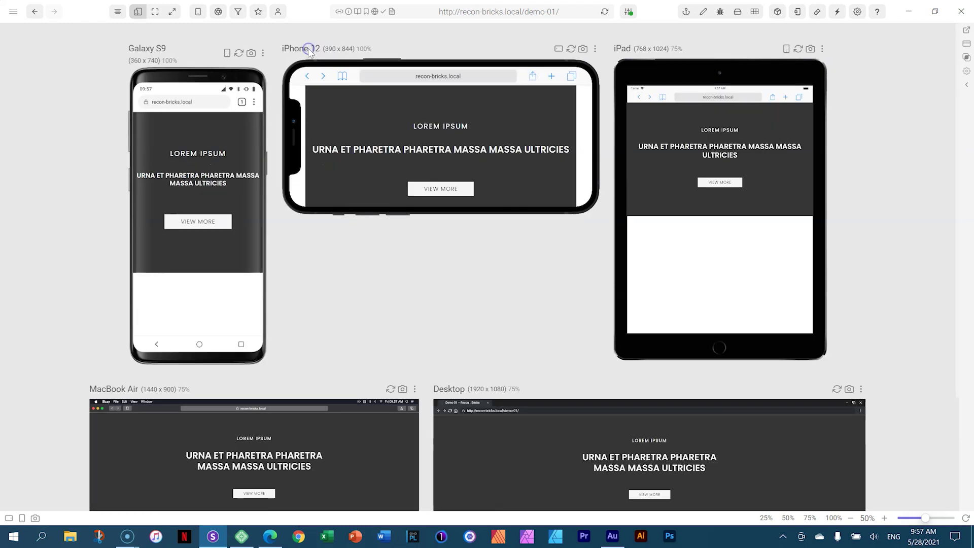
scroll(452, 133, "down", 1)
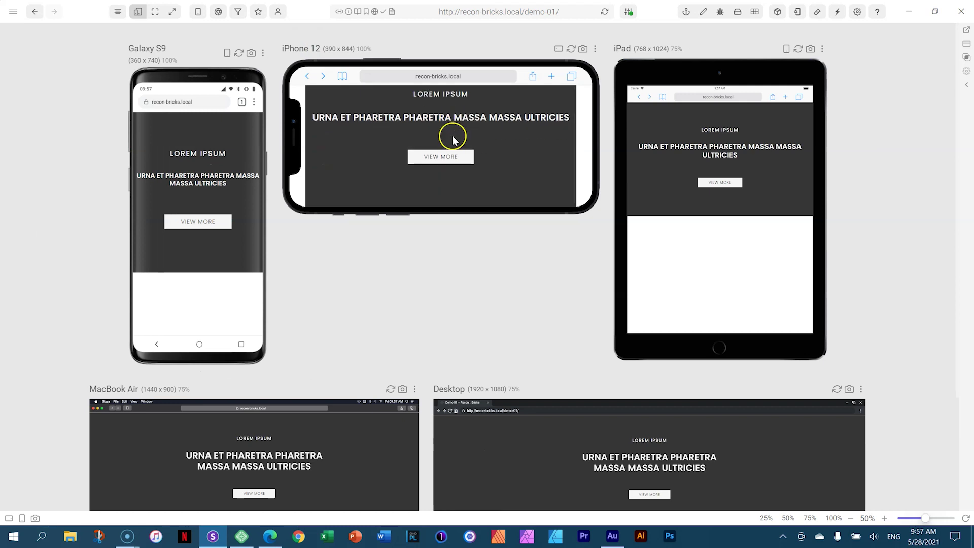
scroll(452, 136, "up", 1)
scroll(452, 136, "down", 1)
scroll(451, 135, "up", 1)
scroll(452, 135, "down", 1)
scroll(452, 139, "up", 1)
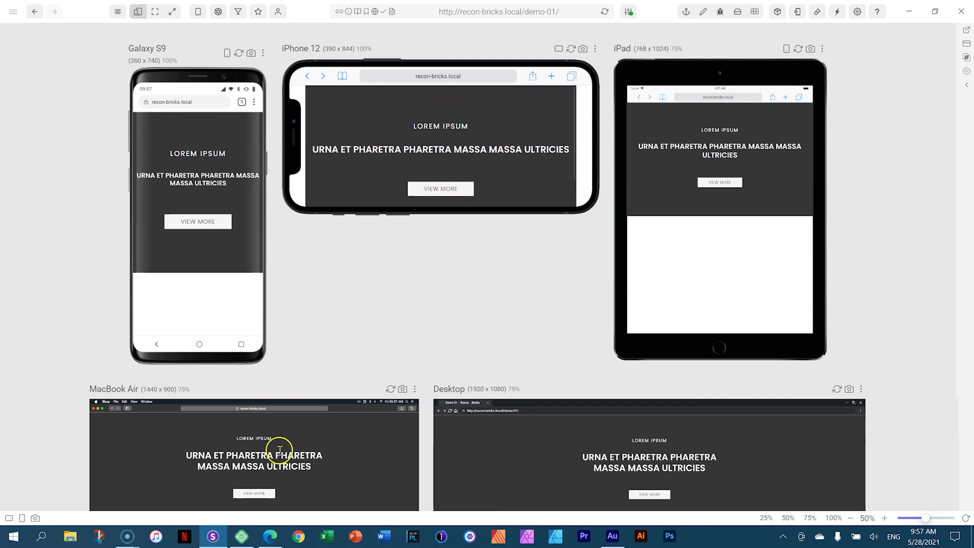
- In the Bricks builder's mobile landscape breakpoint, reduce the outer container's top and bottom padding to 31 px and the space above the VIEW MORE button
left_click(274, 540)
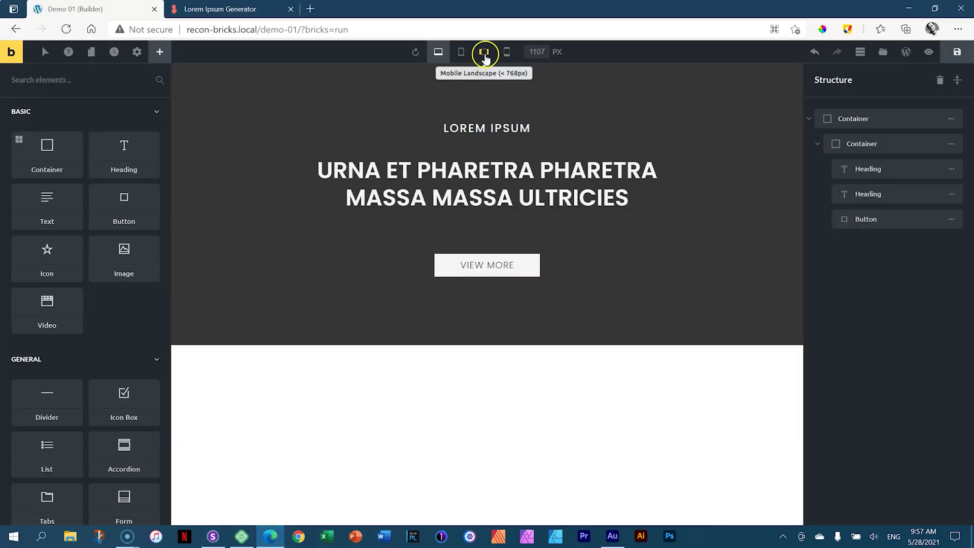
left_click(484, 53)
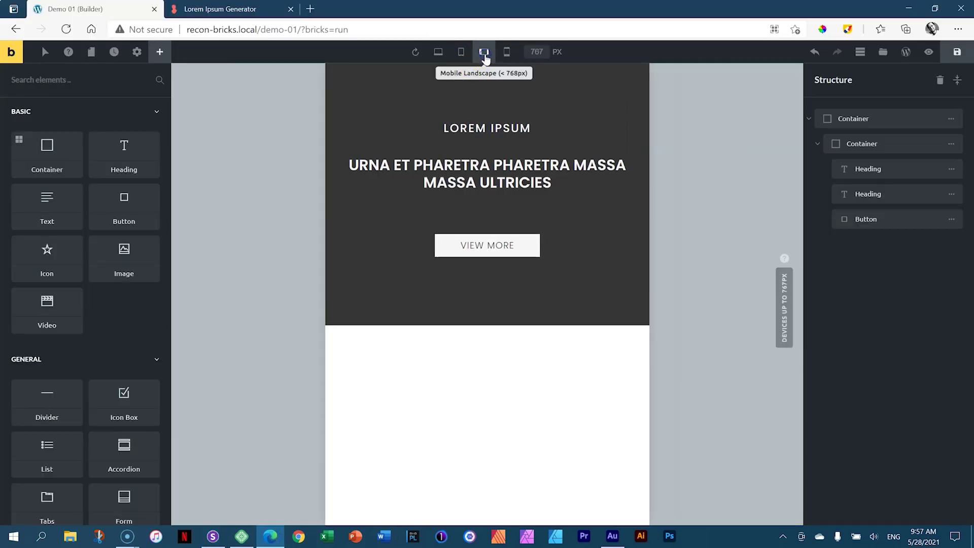
left_click(487, 97)
left_click_drag(536, 94, 544, 78)
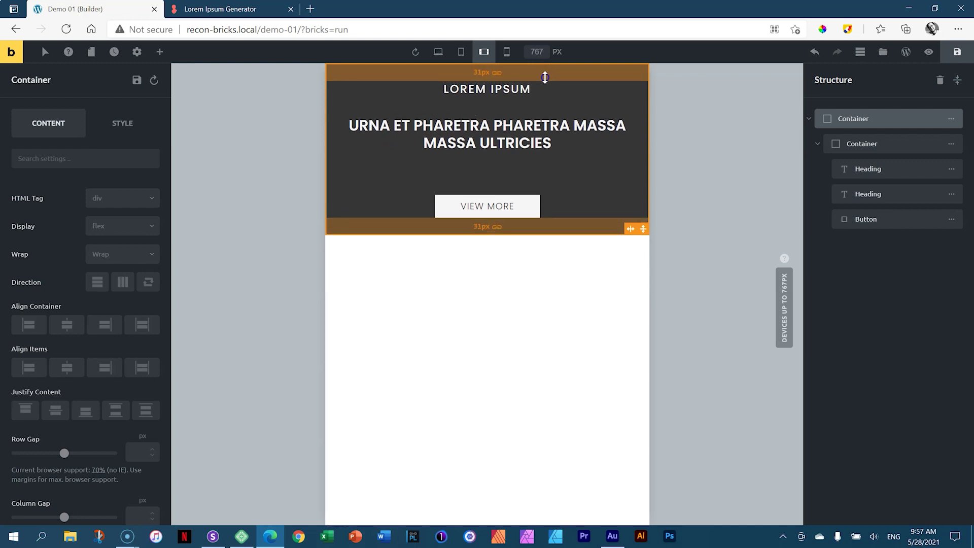
left_click(482, 207)
left_click_drag(497, 189, 501, 158)
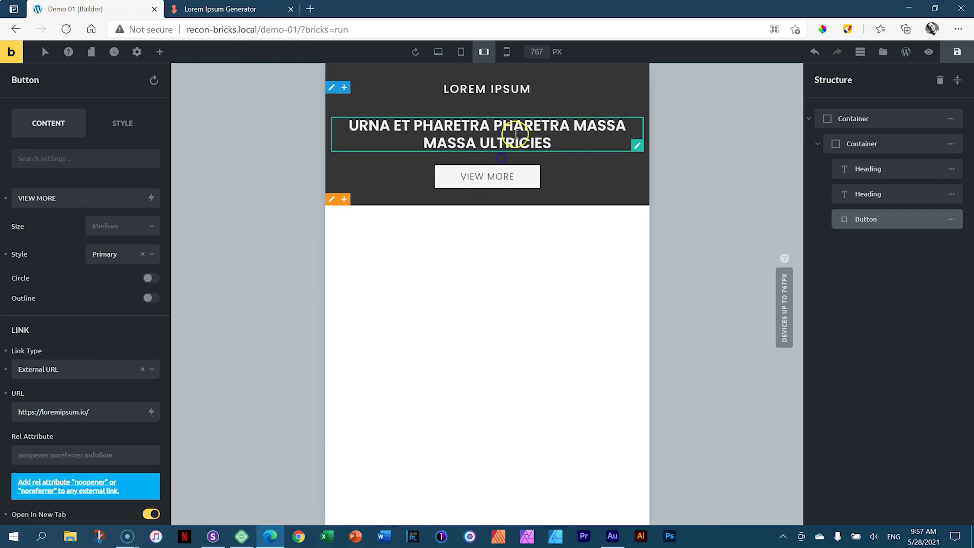
- Increase the inner container's left and right padding evenly and reduce the main heading's top margin on the mobile landscape canvas
left_click(515, 133)
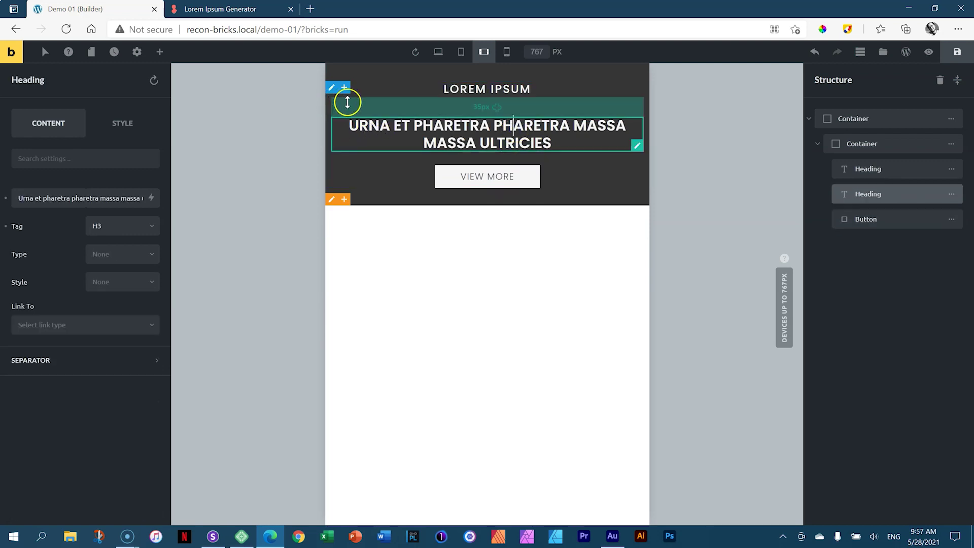
left_click(353, 102)
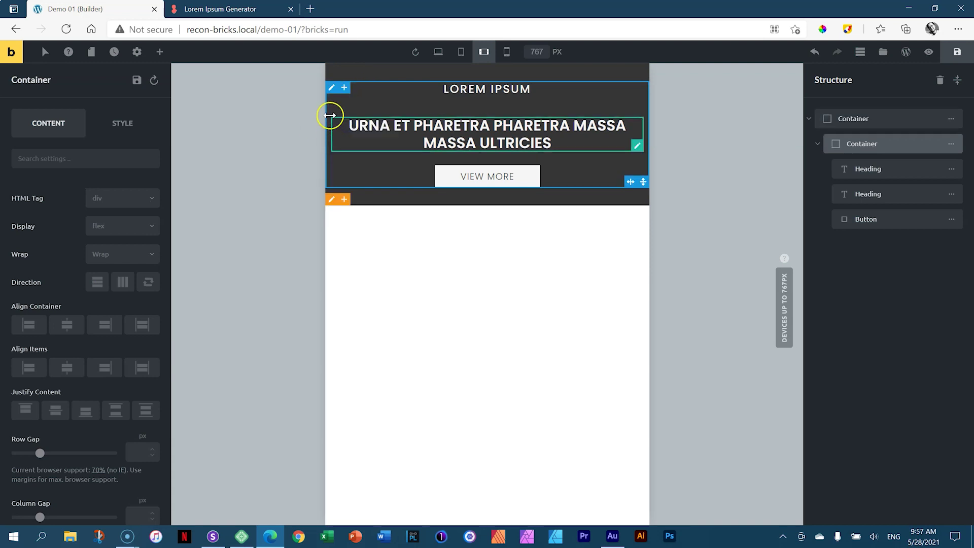
left_click_drag(329, 111, 365, 115)
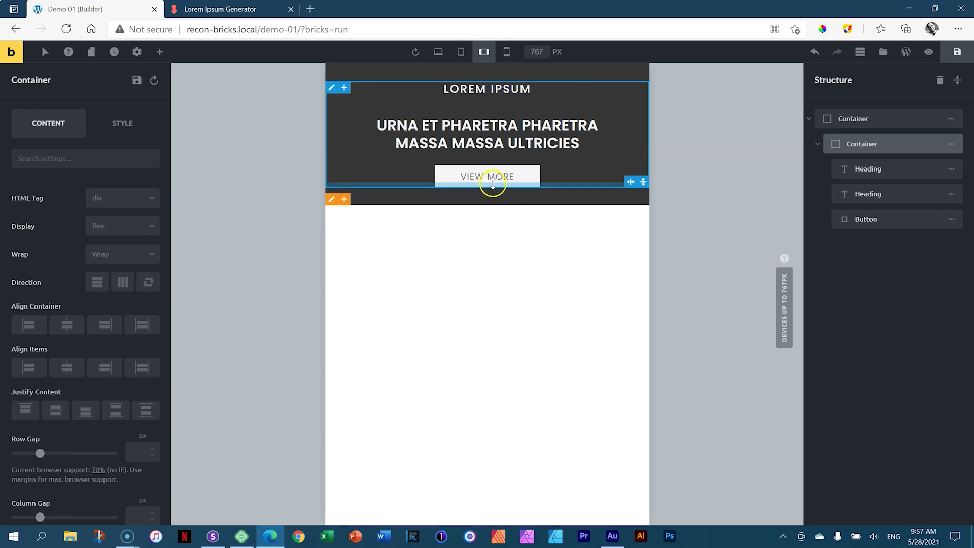
left_click(501, 121)
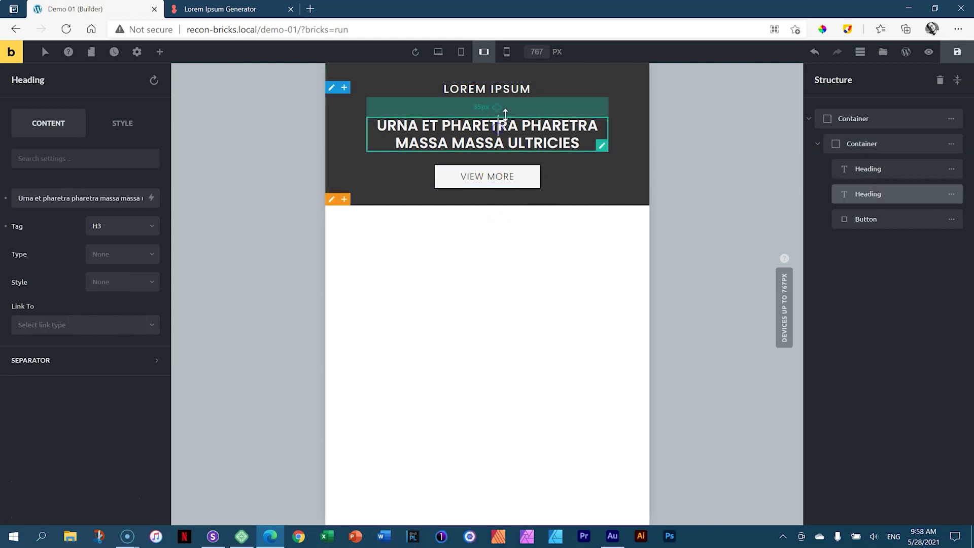
left_click_drag(505, 114, 508, 105)
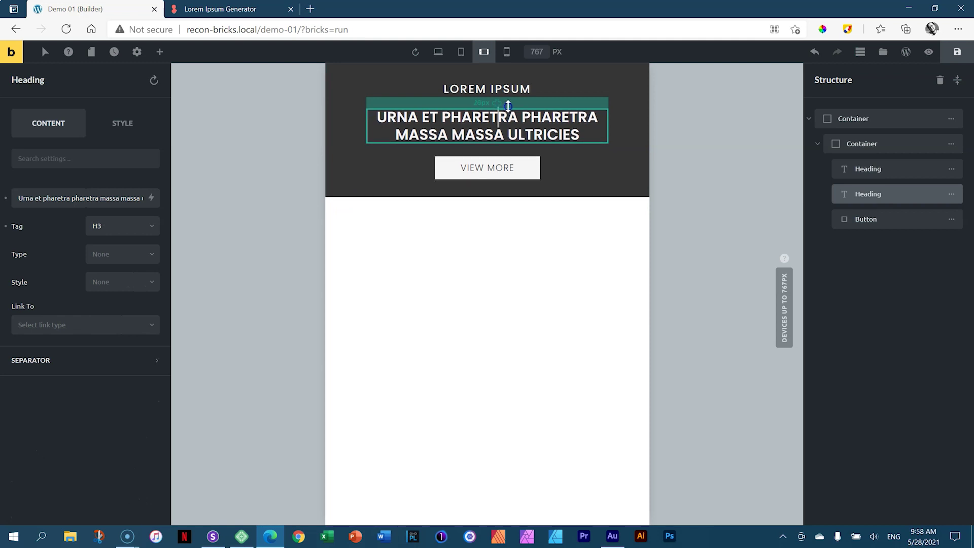
- Set the font size of the small Lorem Ipsum heading to 16 px at the mobile landscape breakpoint
left_click(494, 89)
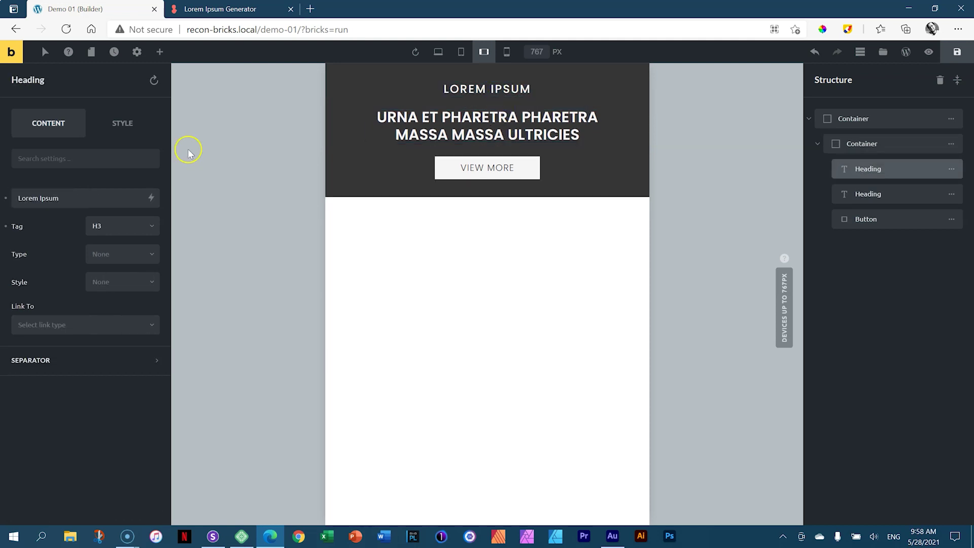
left_click(109, 121)
left_click(28, 223)
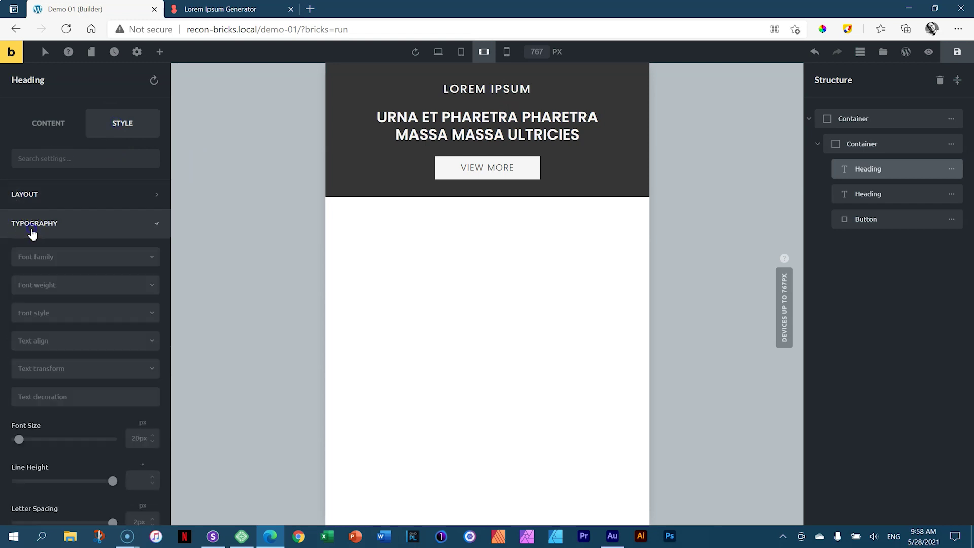
left_click(136, 437)
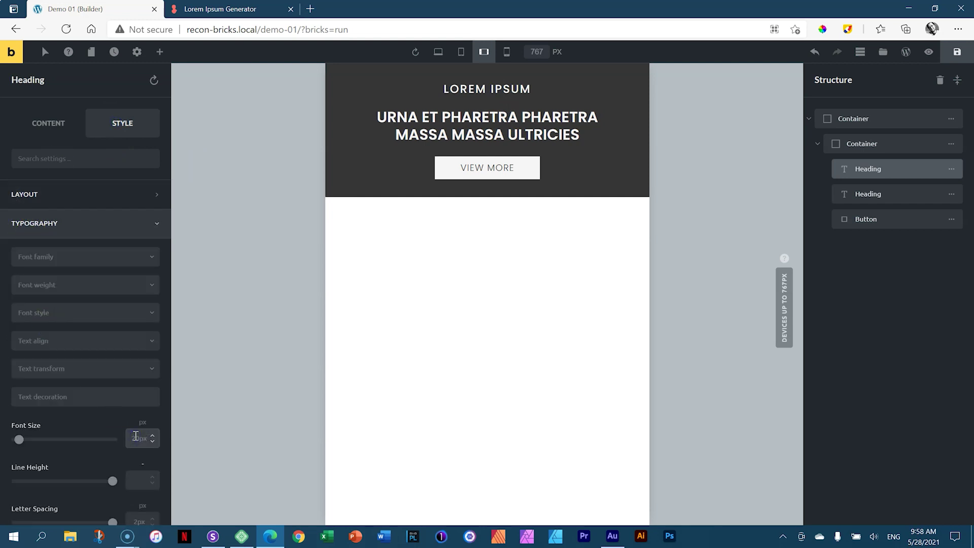
type("14")
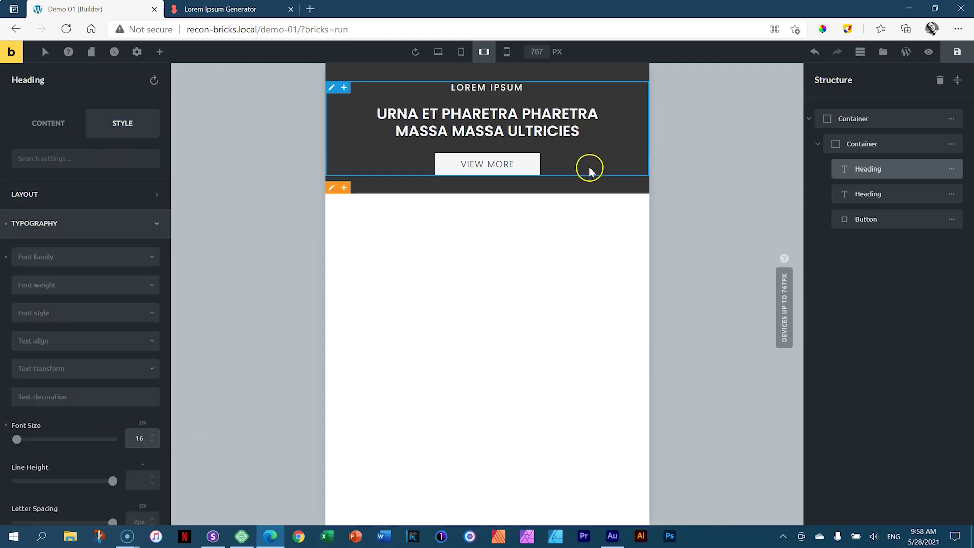
left_click(588, 165)
- Save the page, switch to the multi-device preview app, and reload all devices to check the mobile landscape changes
left_click(957, 57)
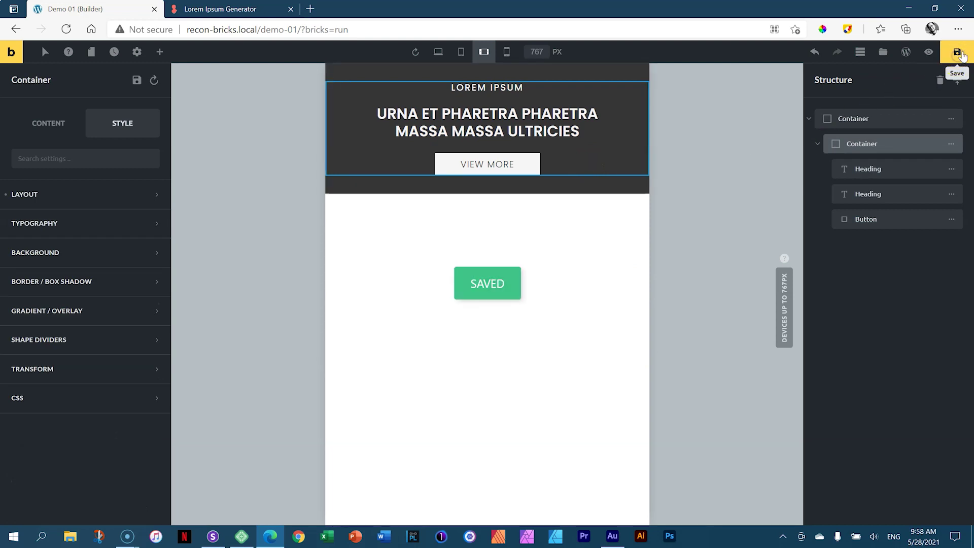
left_click(214, 537)
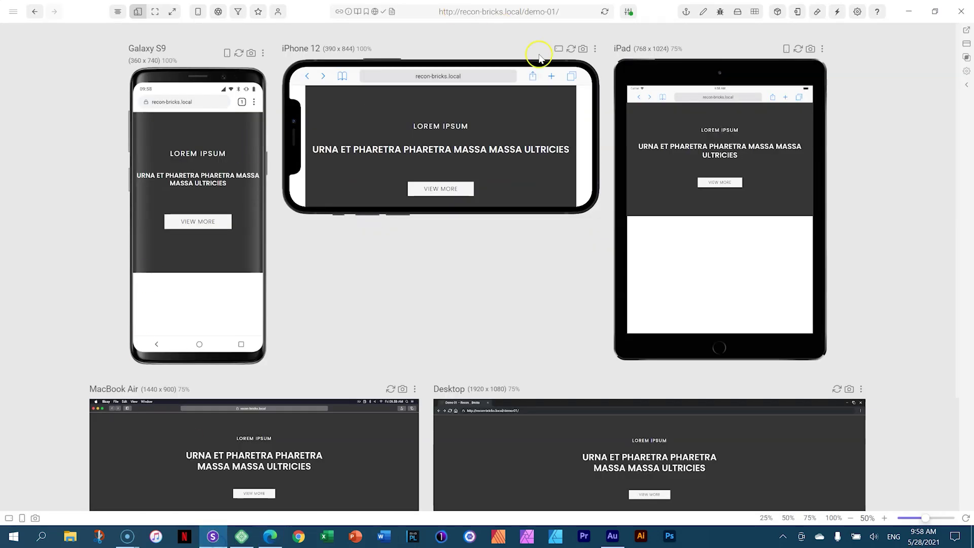
left_click(605, 12)
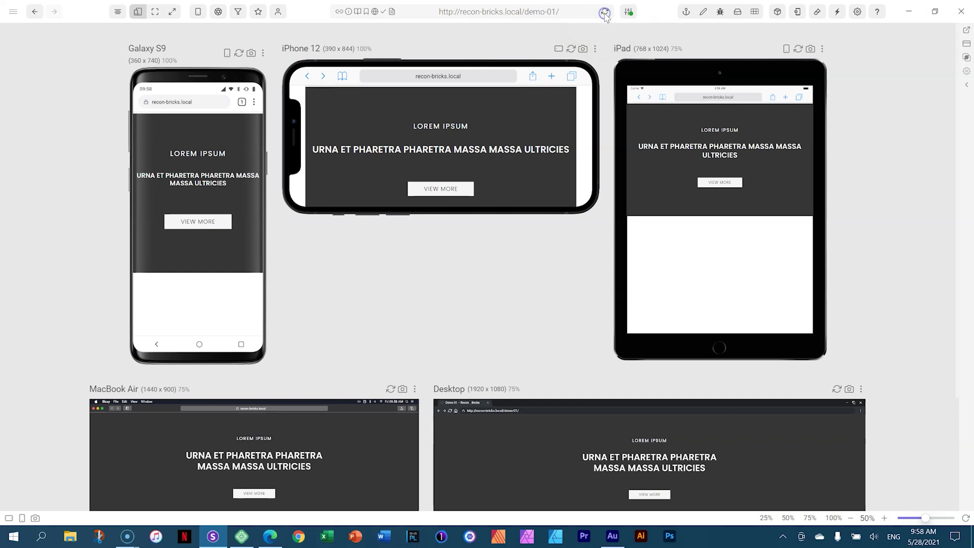
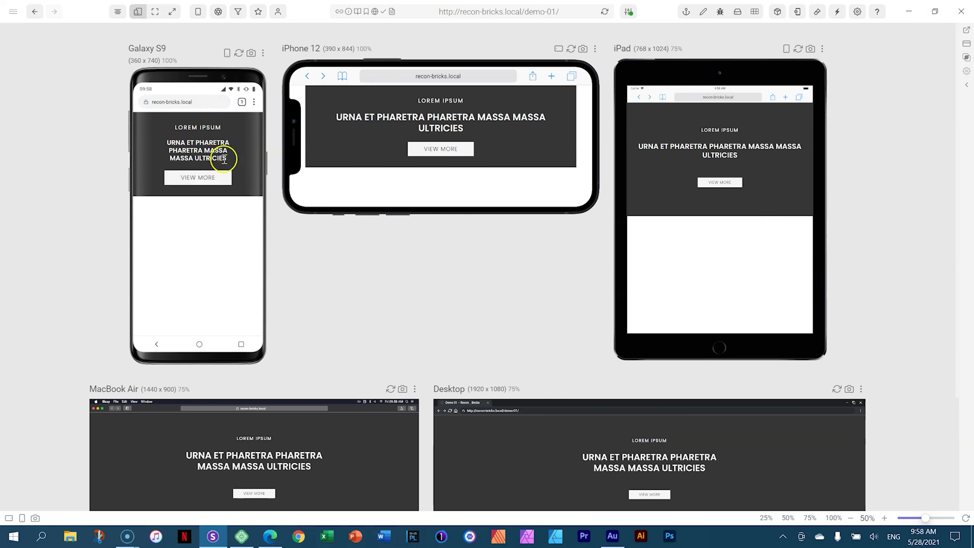
- In the Bricks builder's mobile portrait breakpoint, enlarge the outer container's top and bottom padding and the space above the VIEW MORE button
left_click(271, 537)
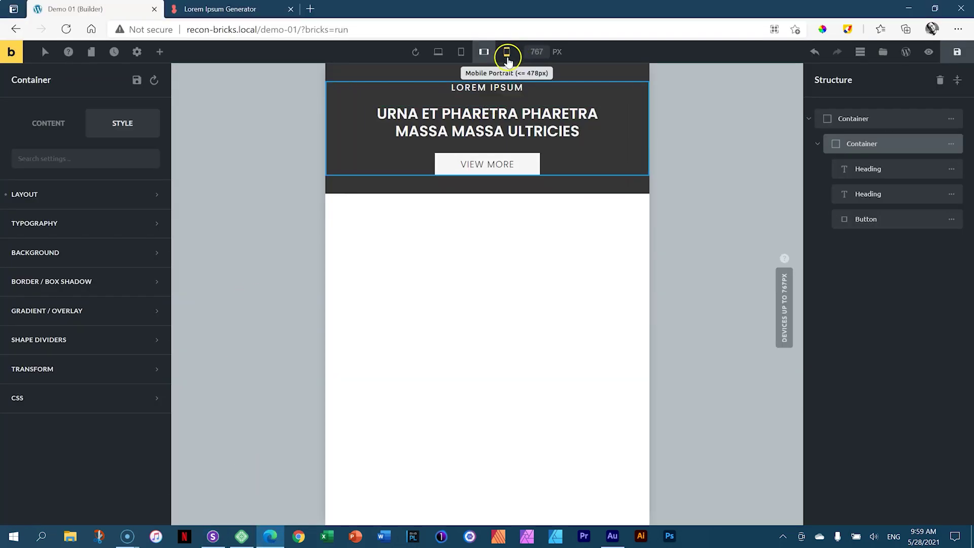
left_click(506, 55)
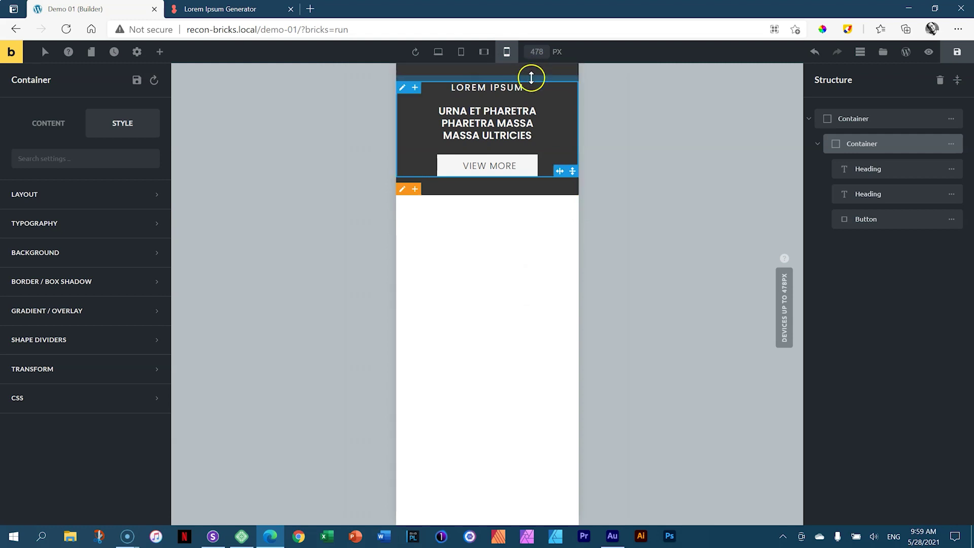
left_click_drag(531, 72, 527, 131)
left_click(497, 107)
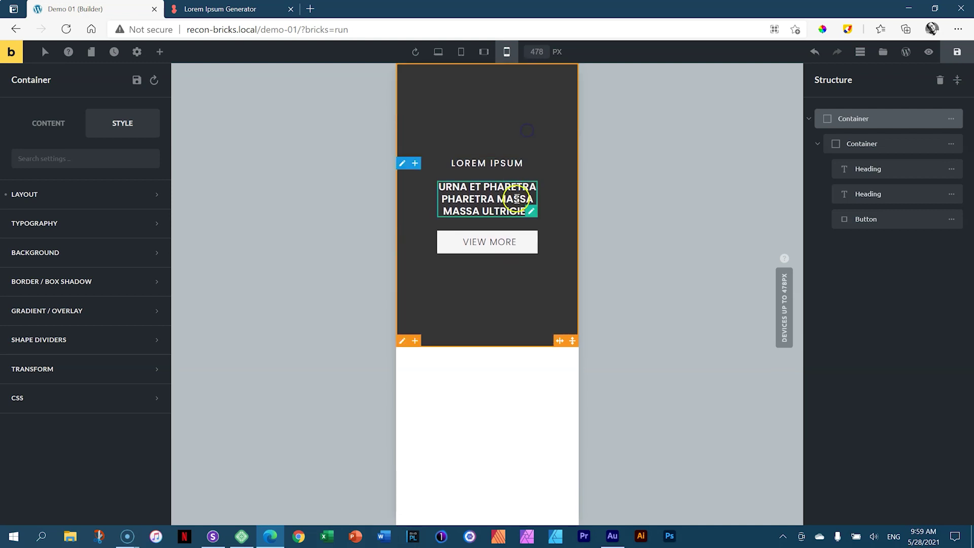
left_click(512, 236)
left_click_drag(512, 234, 512, 258)
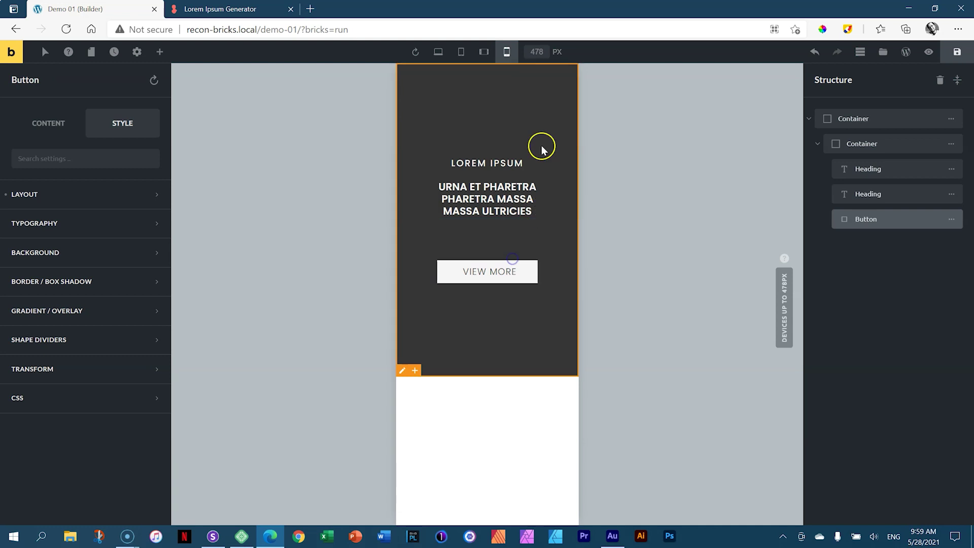
- Reduce the inner container's left and right padding evenly at mobile portrait so the main heading fits on two lines
left_click(512, 197)
left_click(414, 202)
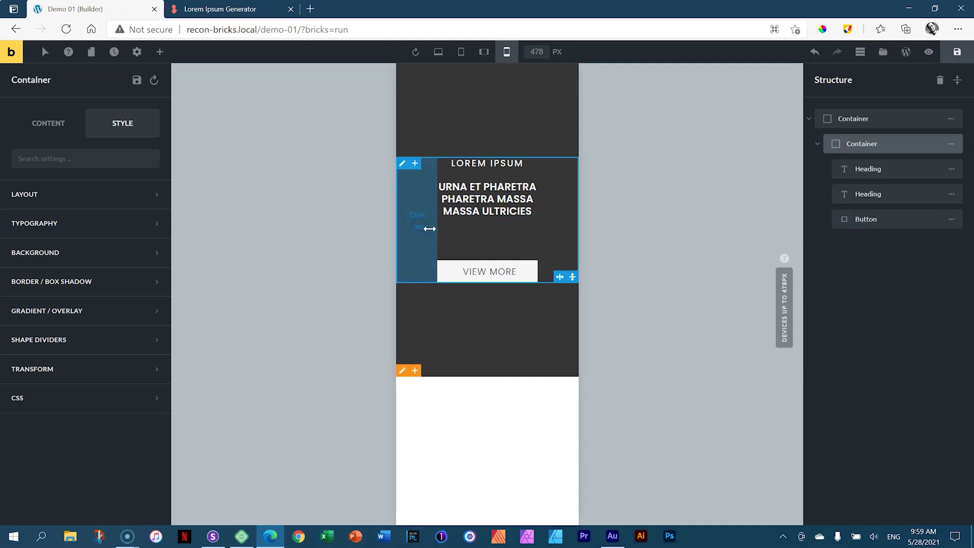
left_click(419, 227)
left_click_drag(418, 227, 404, 224)
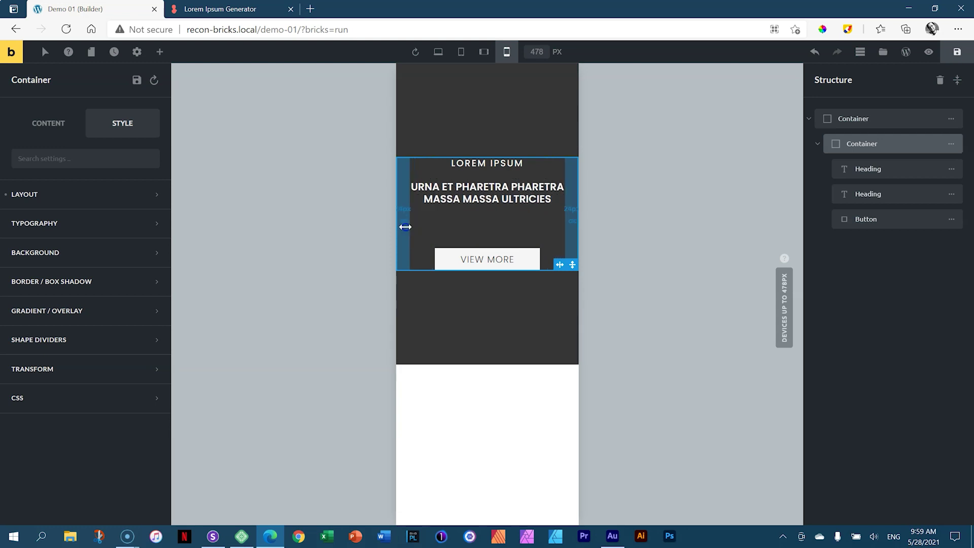
- Save the mobile portrait changes and reload the page on every device in the multi-device preview app
left_click(555, 105)
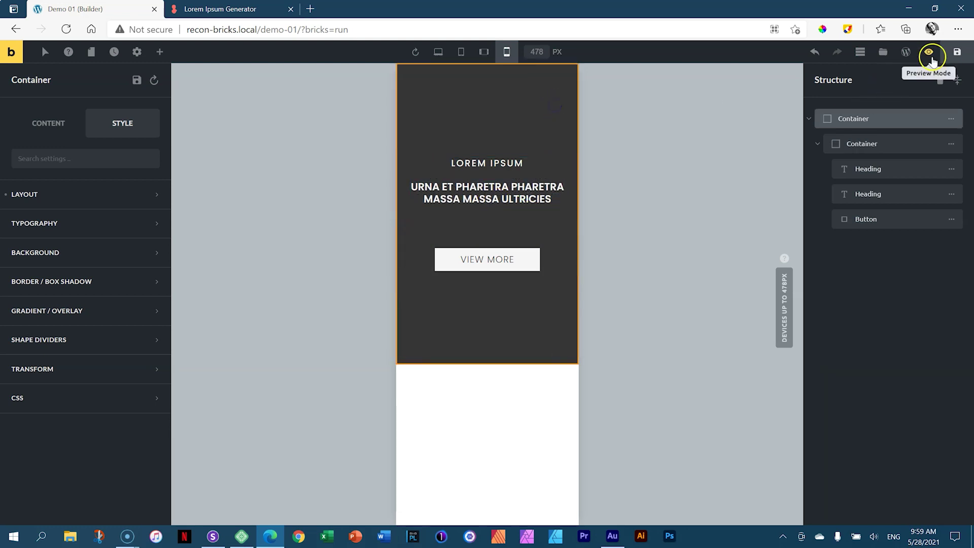
left_click(960, 54)
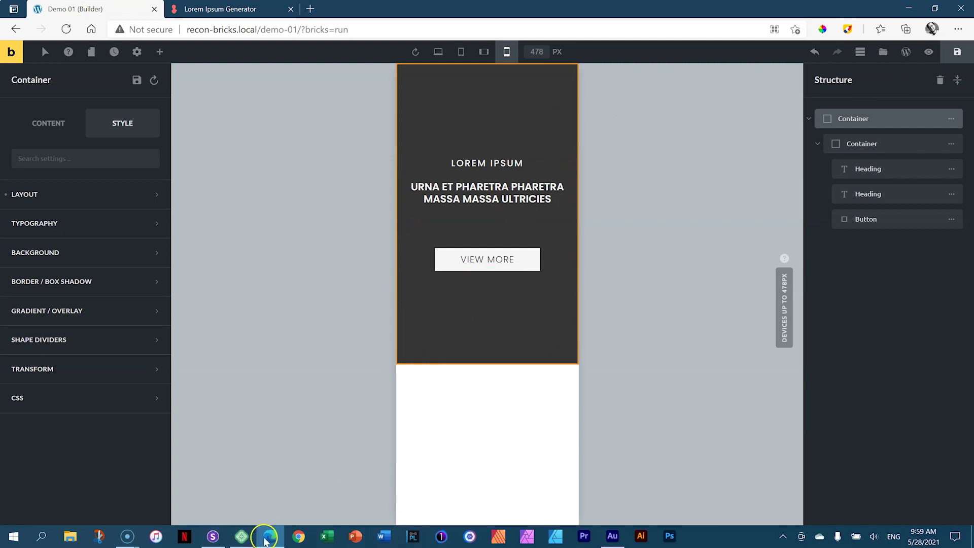
mouse_move(267, 542)
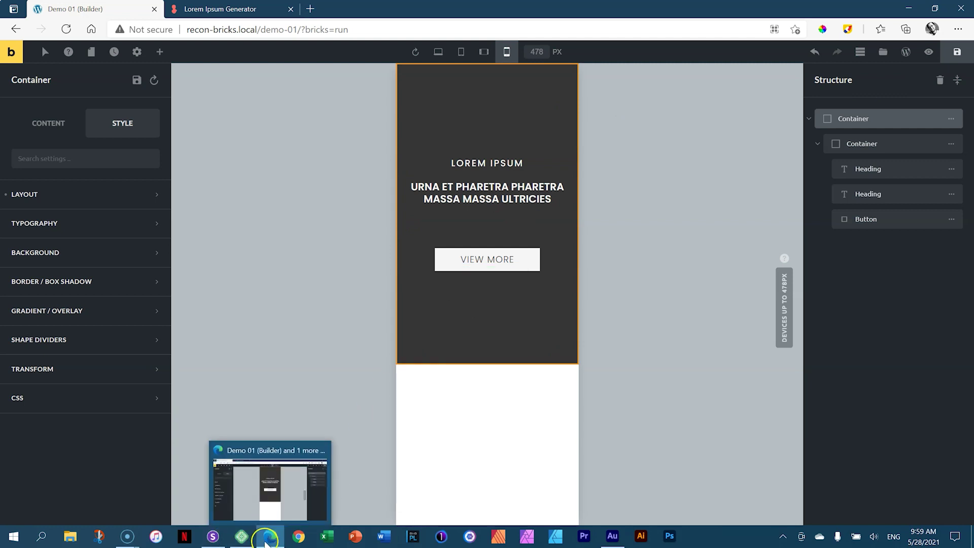
left_click(213, 535)
left_click(606, 12)
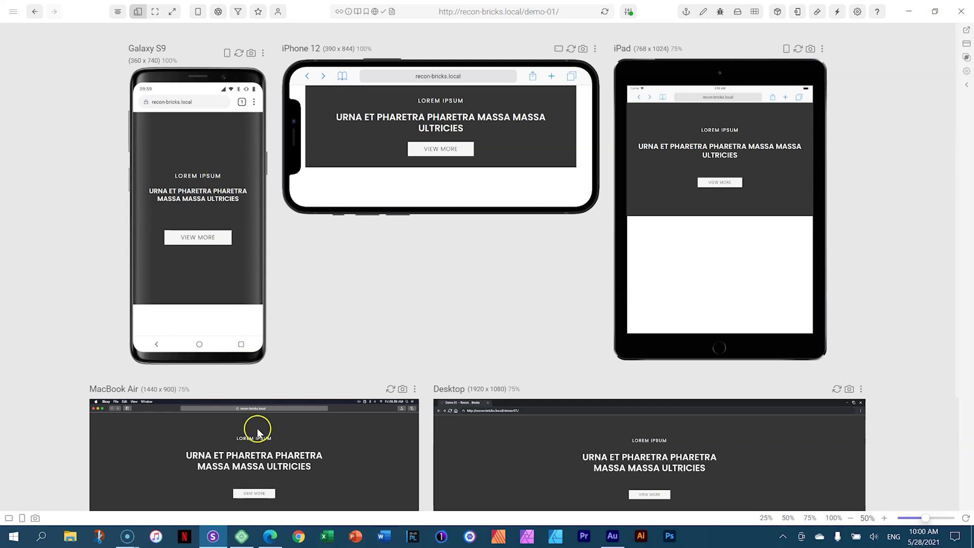
- Return to the Bricks builder at the desktop base breakpoint and set the outer container's HTML tag to section
left_click(269, 536)
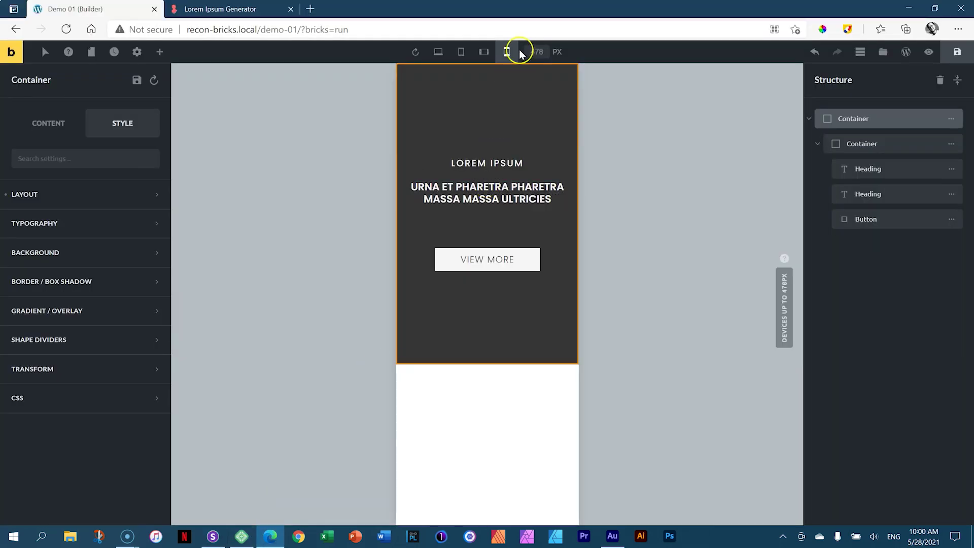
left_click(438, 52)
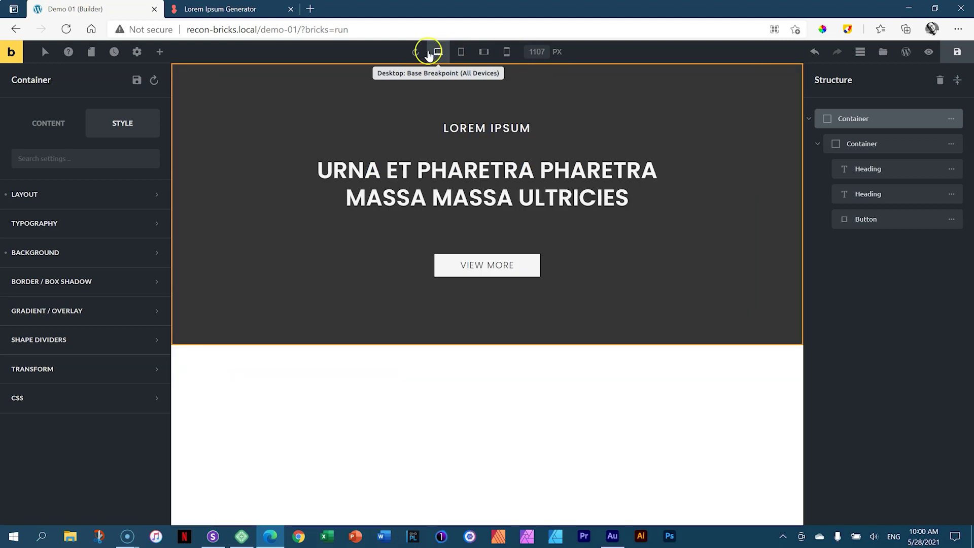
left_click(592, 435)
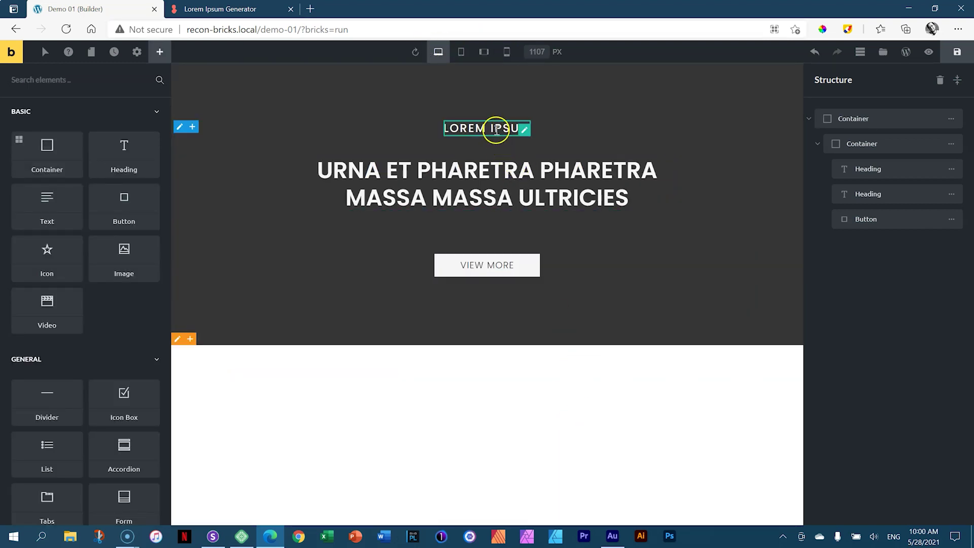
left_click(582, 85)
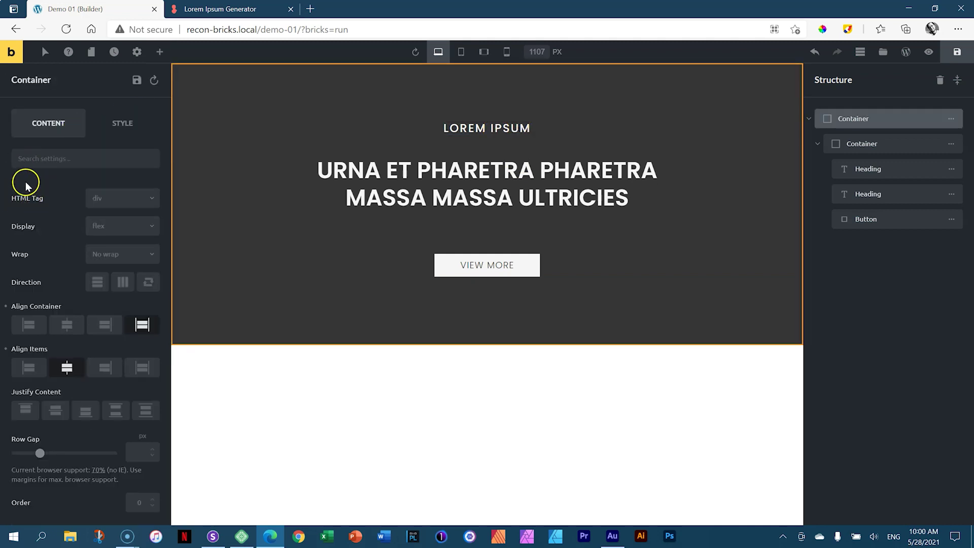
left_click(117, 198)
left_click(116, 234)
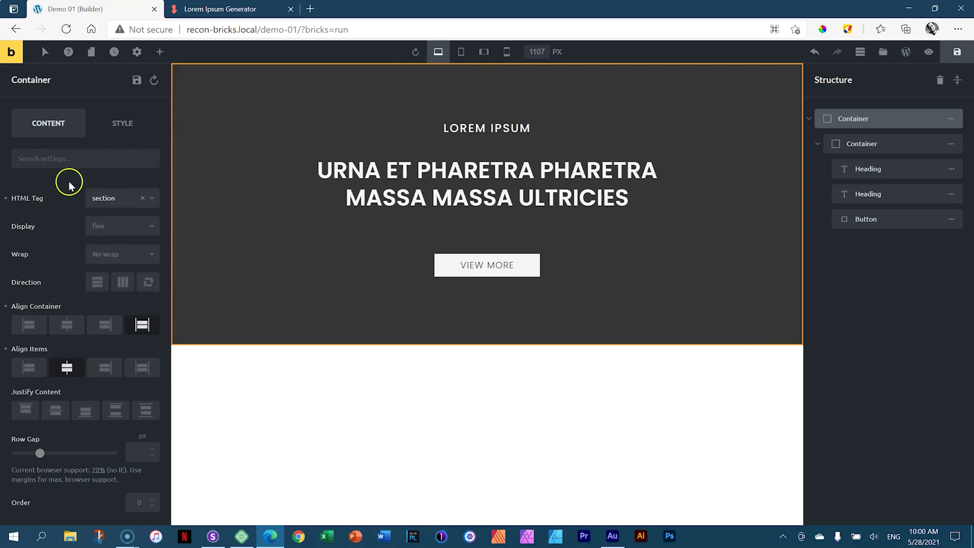
- Compare both headings' tags, set the main heading's tag to h2, and review the VIEW MORE button's content settings
left_click(431, 173)
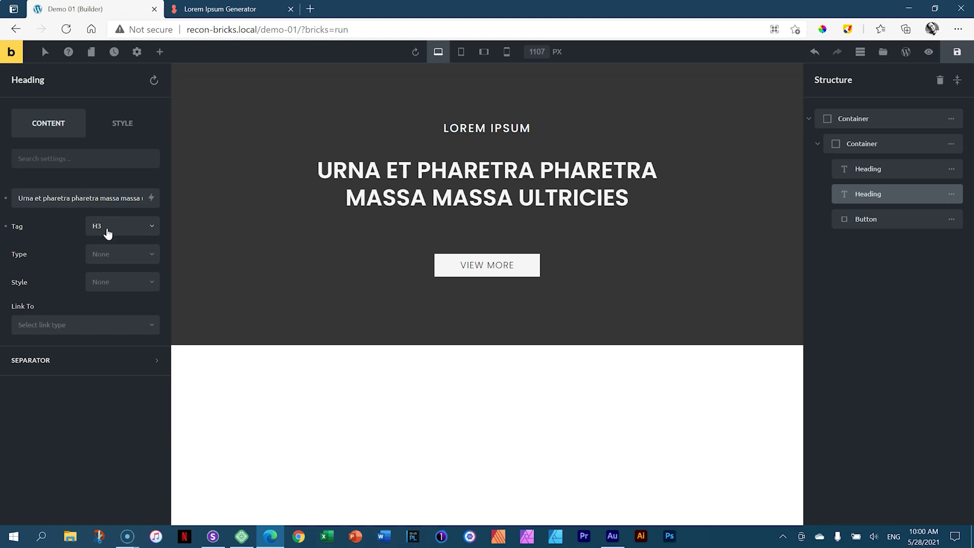
left_click(467, 128)
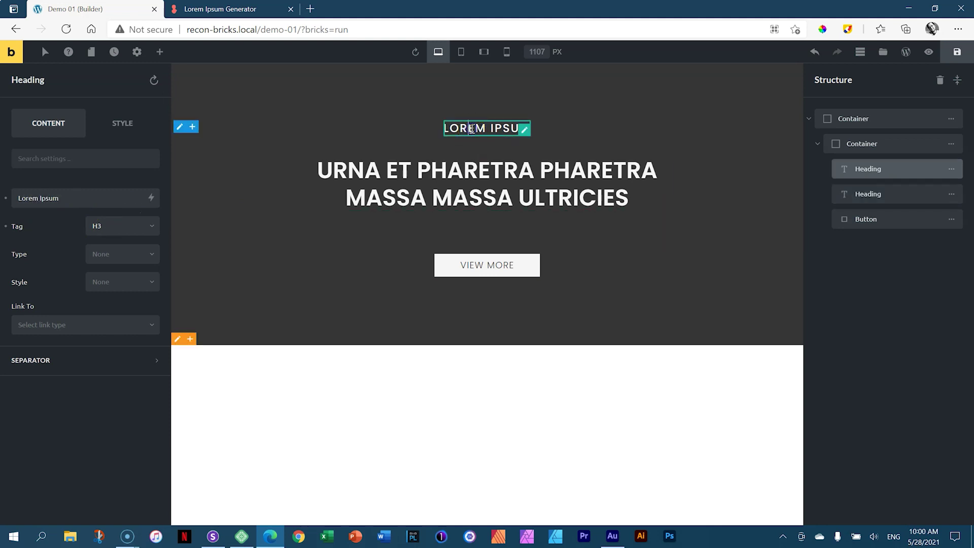
left_click(101, 225)
left_click(446, 173)
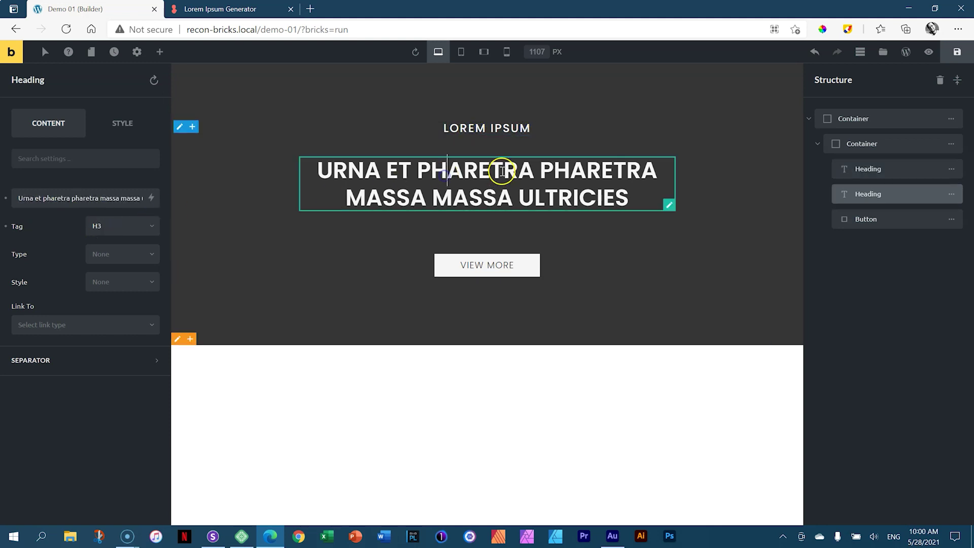
left_click(143, 227)
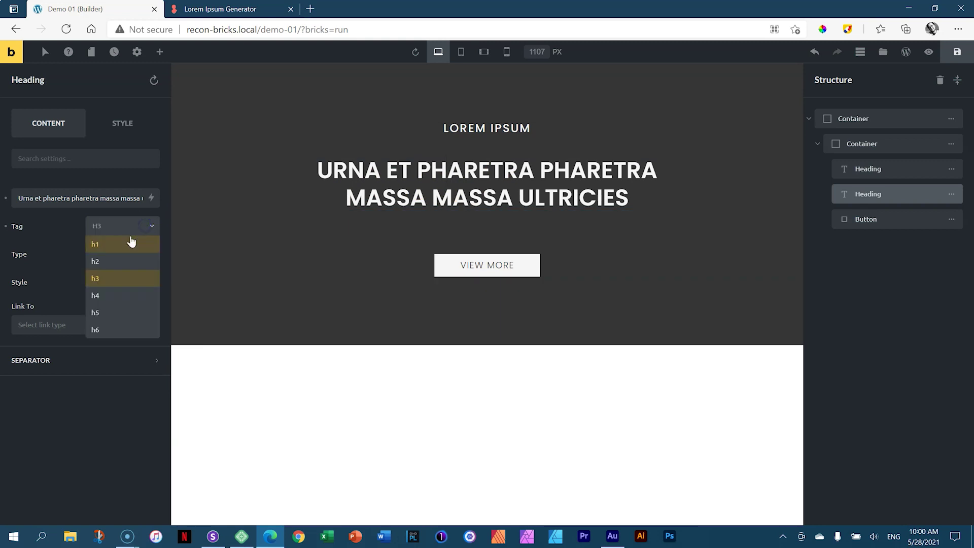
left_click(120, 259)
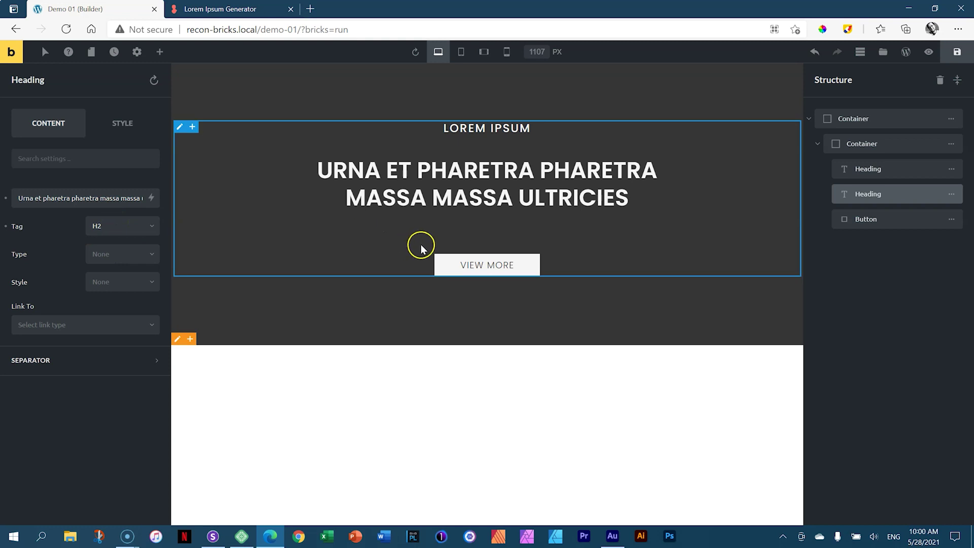
left_click(480, 264)
left_click(480, 264)
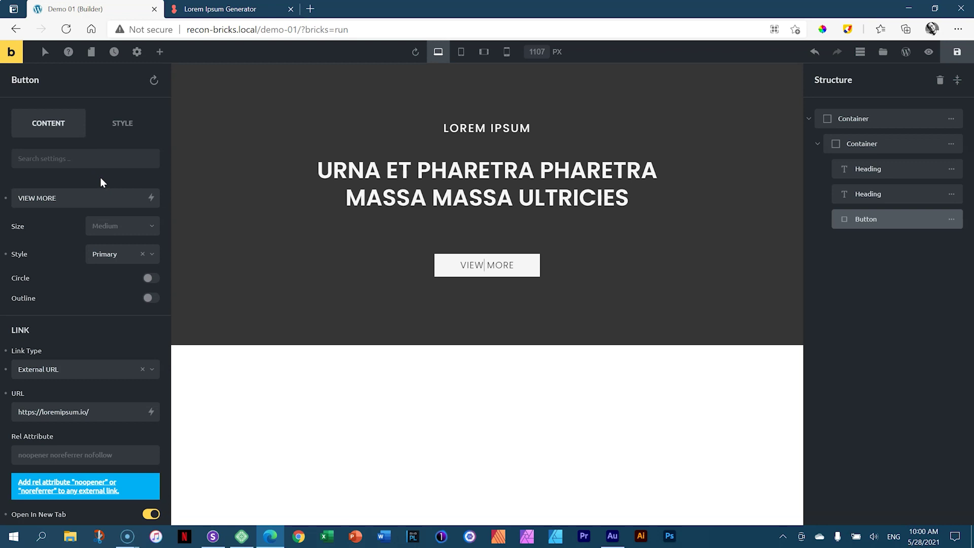
- Duplicate the outer hero container with all its contents and collapse the whole structure tree
left_click(664, 390)
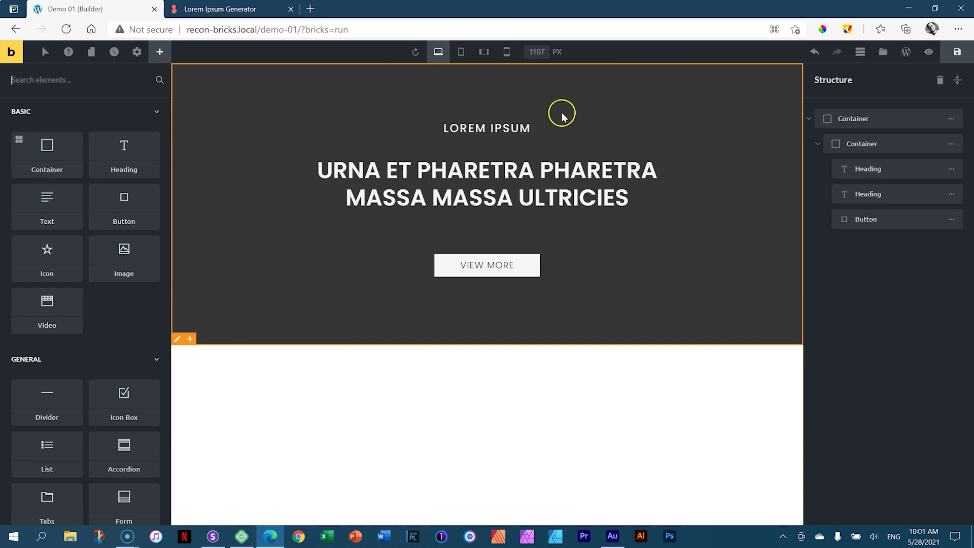
left_click(950, 118)
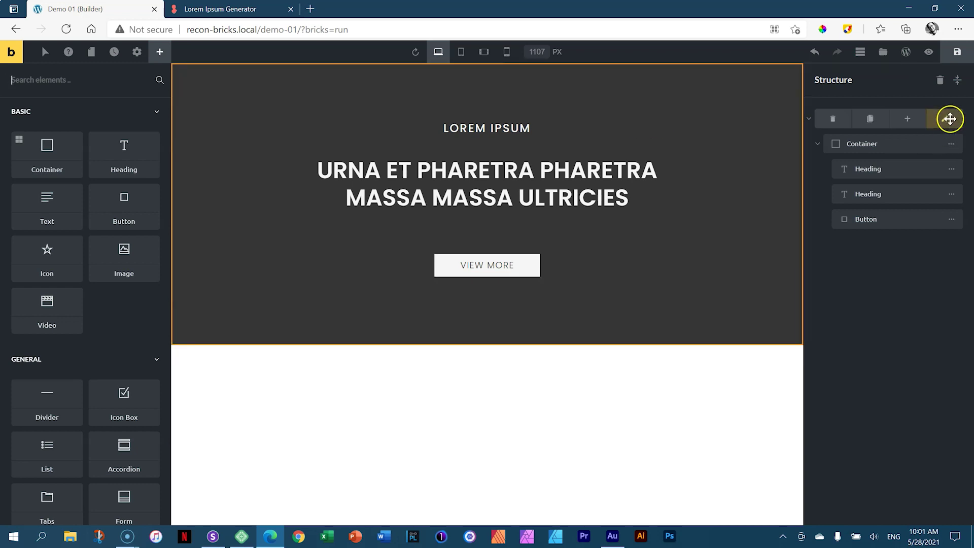
left_click(872, 120)
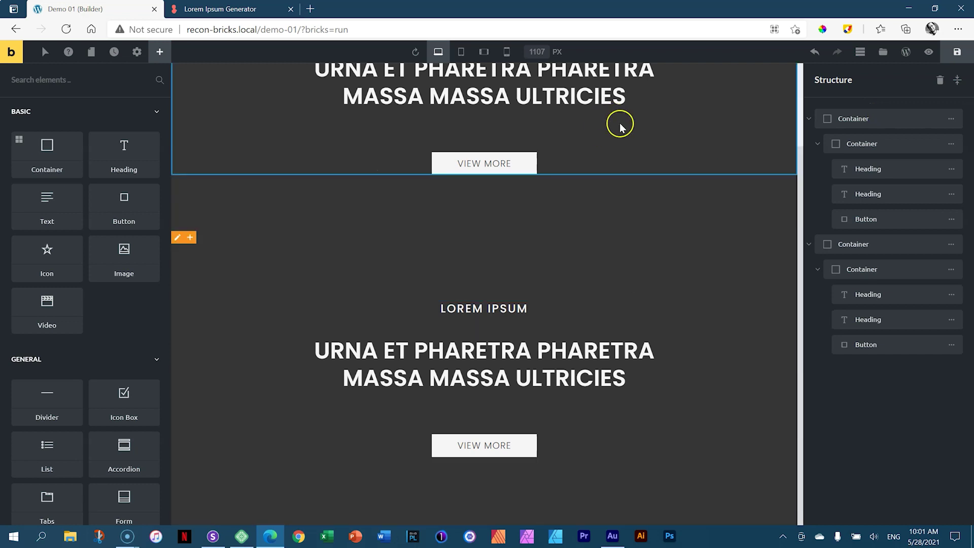
left_click(957, 81)
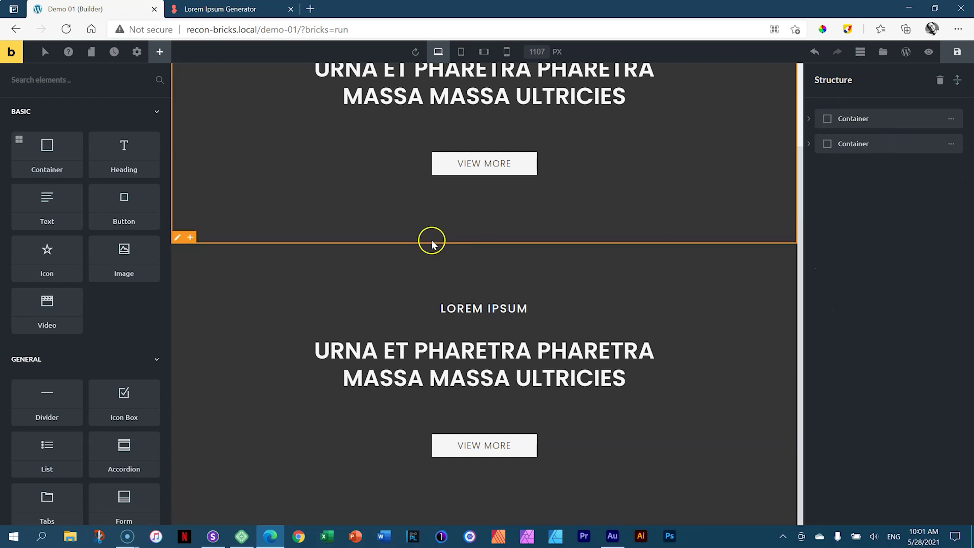
- Give the duplicated container a 100px top margin to separate it from the first section
left_click(526, 255)
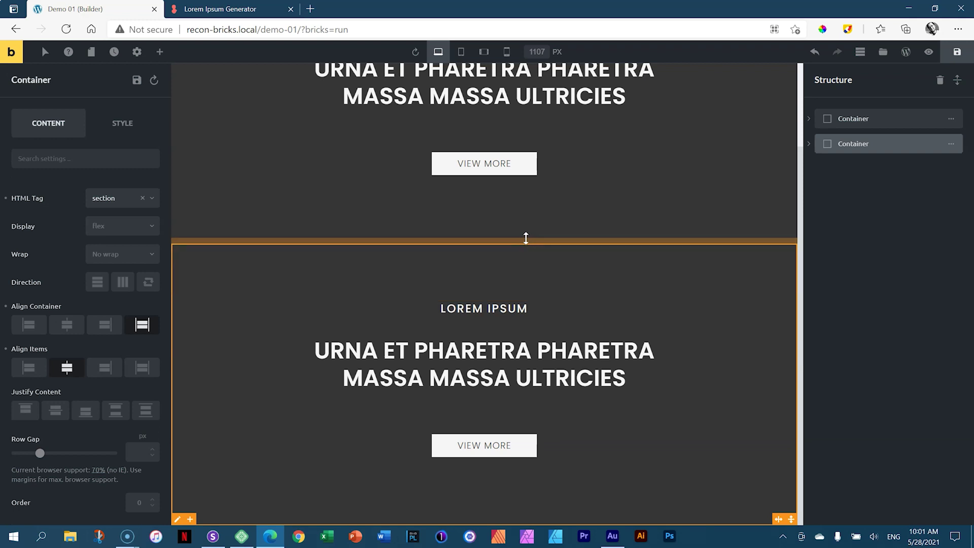
left_click_drag(526, 238, 531, 296)
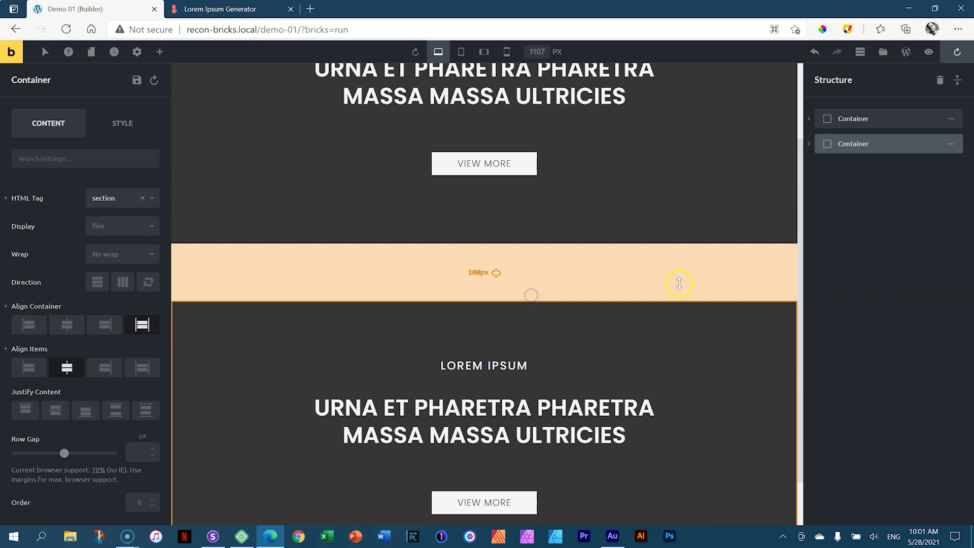
left_click_drag(679, 283, 680, 282)
scroll(801, 256, "down", 1)
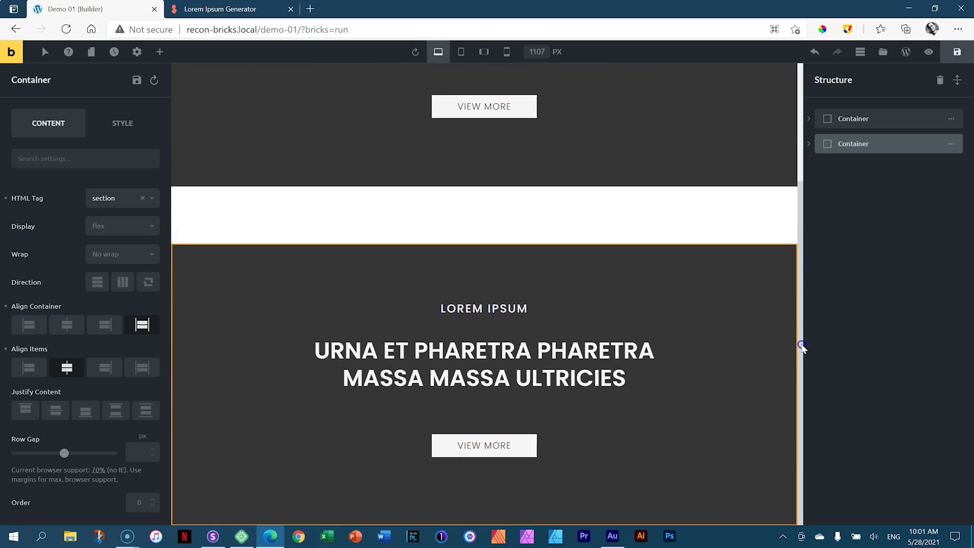
- Set the text color of the LOREM IPSUM heading in the duplicated section to the saved dark gray #363636
left_click(493, 310)
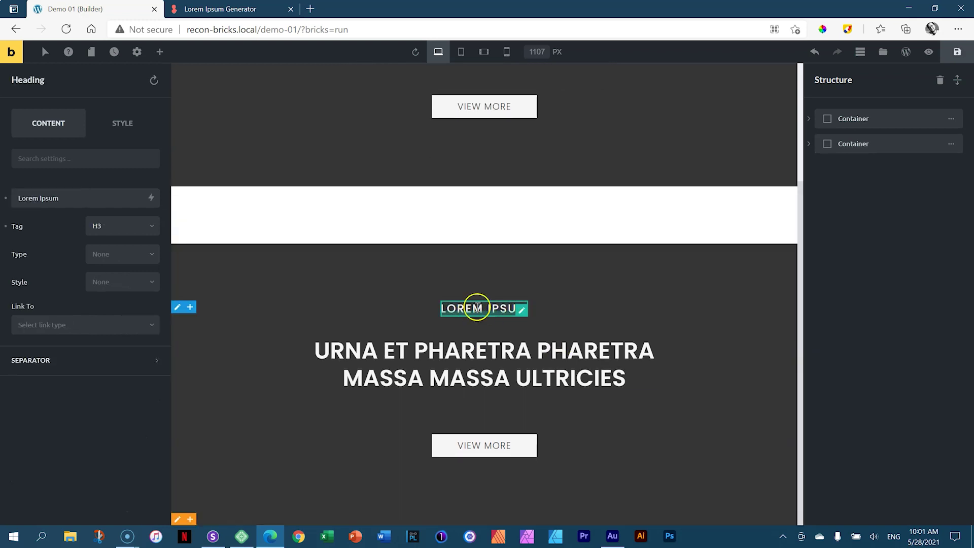
left_click(125, 123)
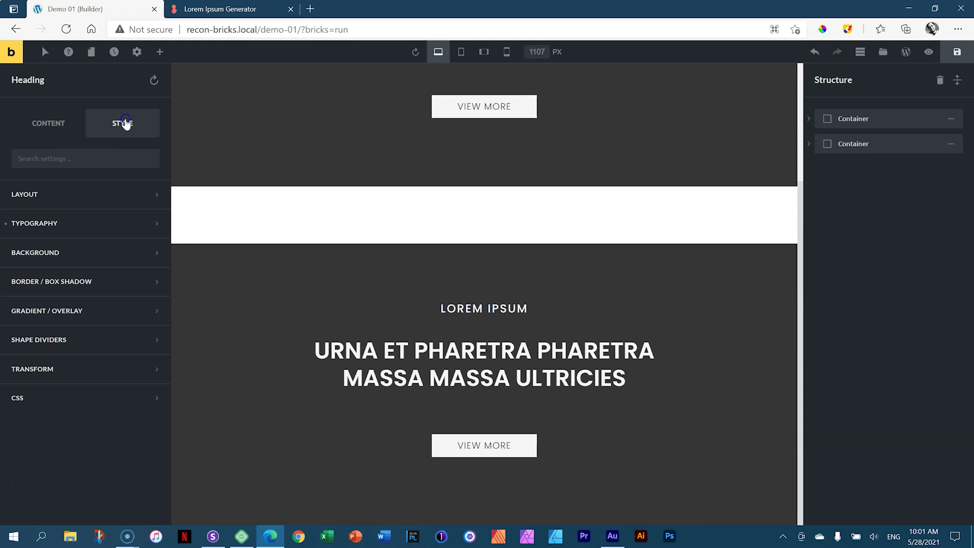
left_click(48, 224)
scroll(94, 312, "down", 7)
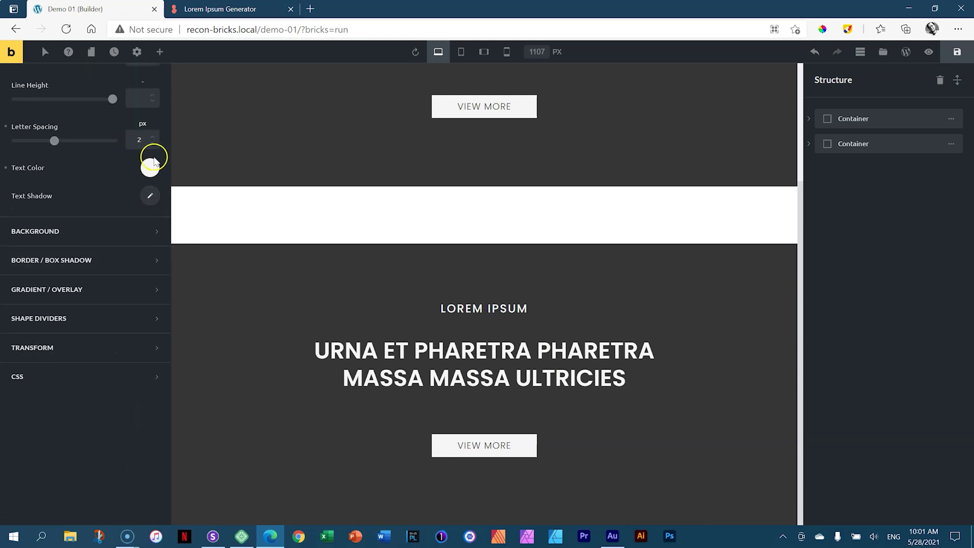
left_click(149, 167)
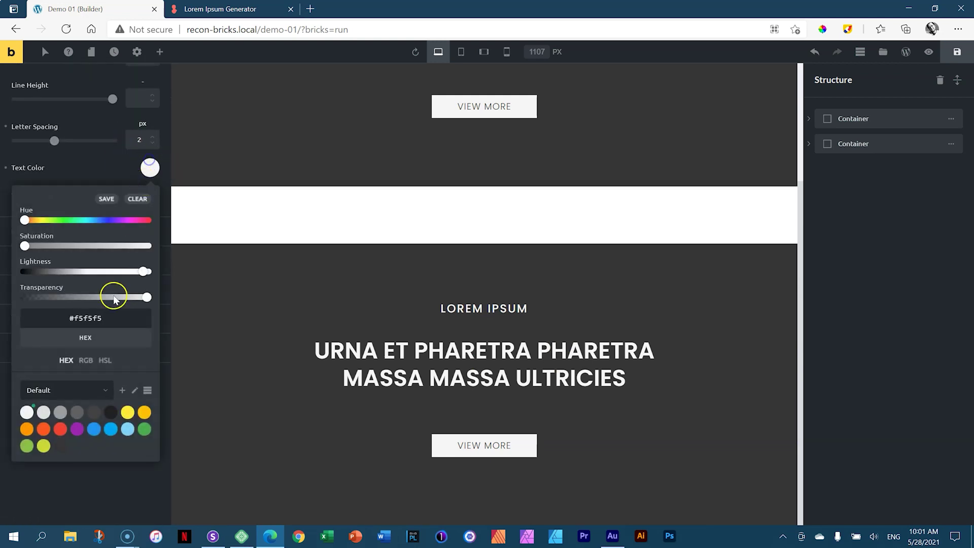
left_click(60, 446)
- Set the main heading's text color in the duplicated section to the saved dark gray #363636
left_click(456, 375)
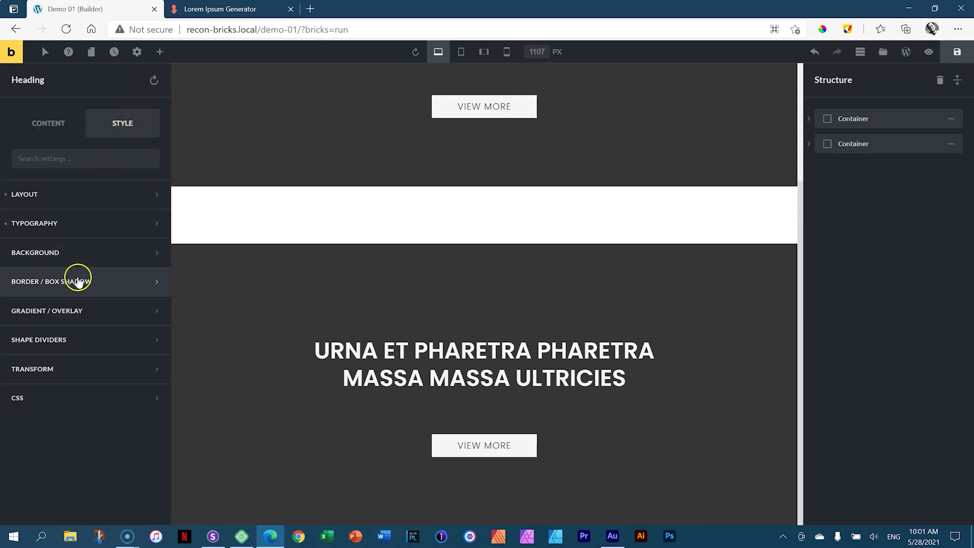
left_click(64, 227)
scroll(102, 406, "down", 5)
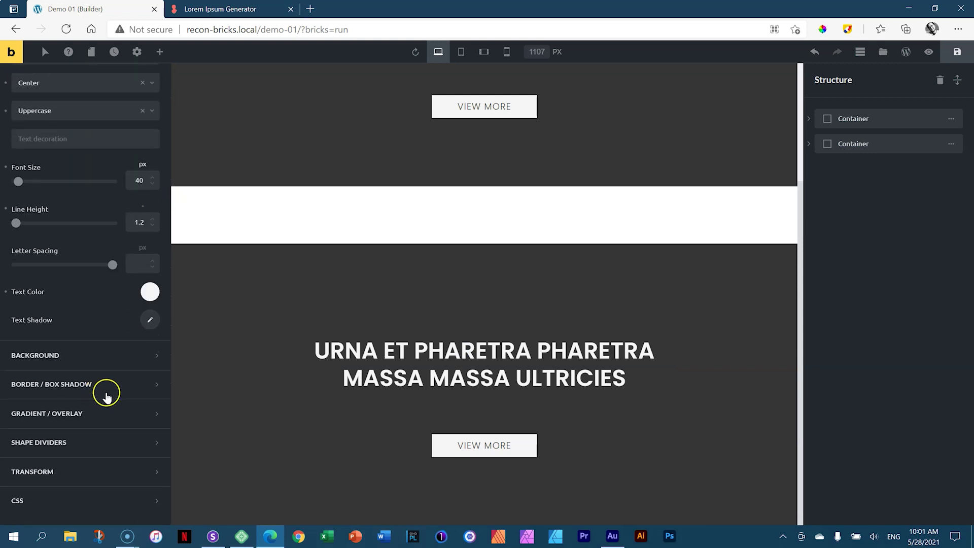
left_click(150, 273)
scroll(84, 447, "down", 2)
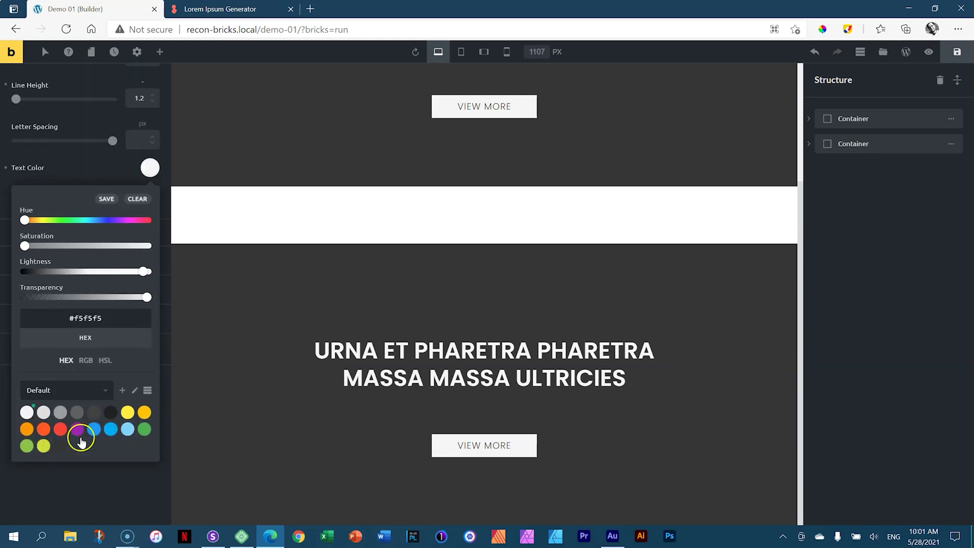
left_click(64, 446)
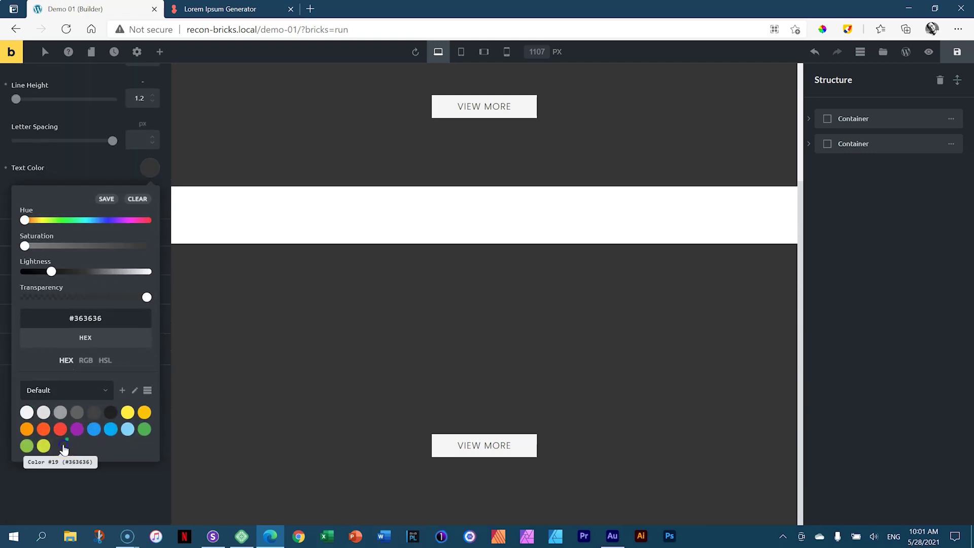
left_click(148, 169)
- Clear the background color of the duplicated outer container
left_click(296, 261)
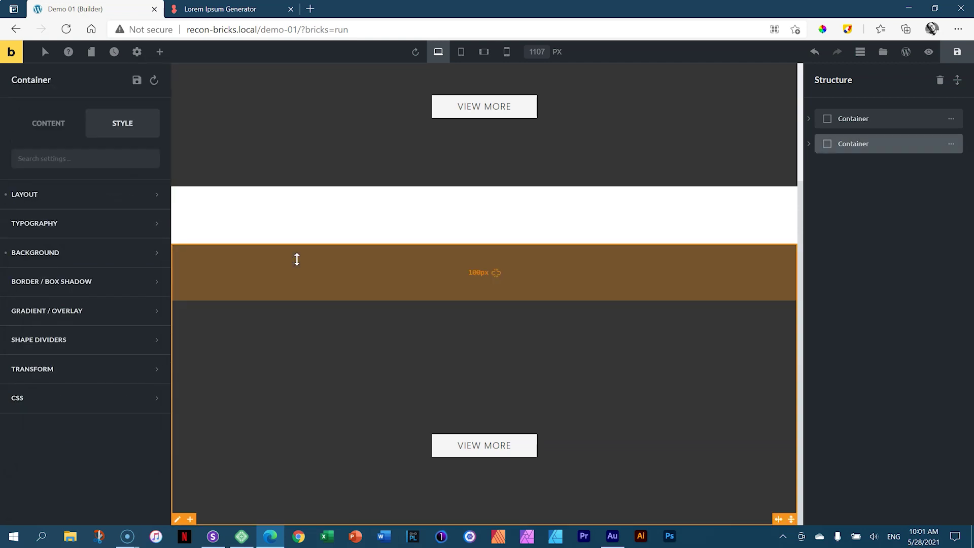
left_click(104, 251)
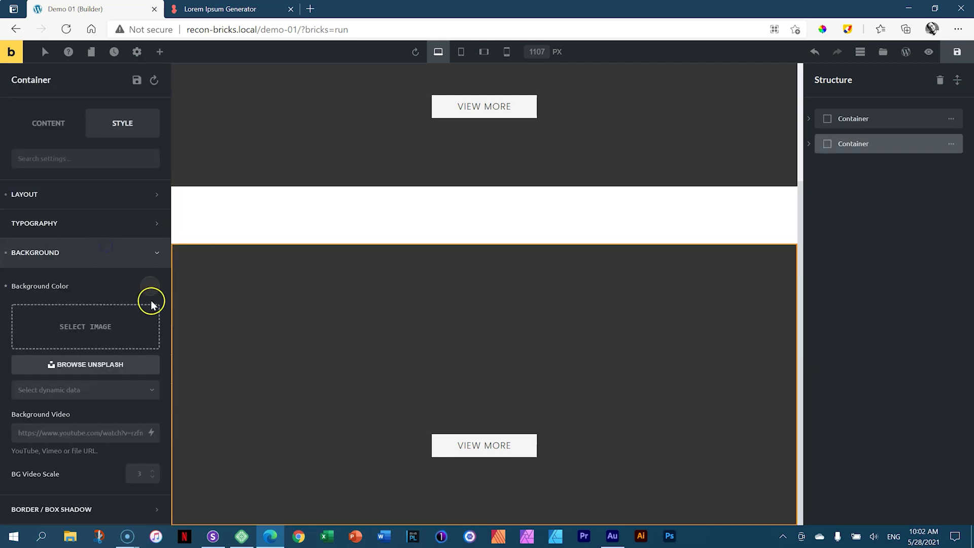
left_click(7, 287)
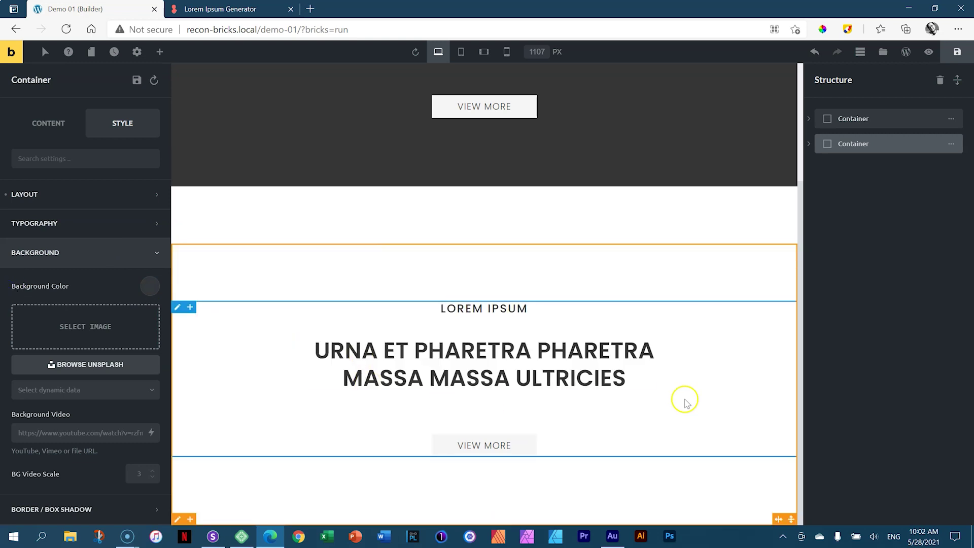
left_click(157, 252)
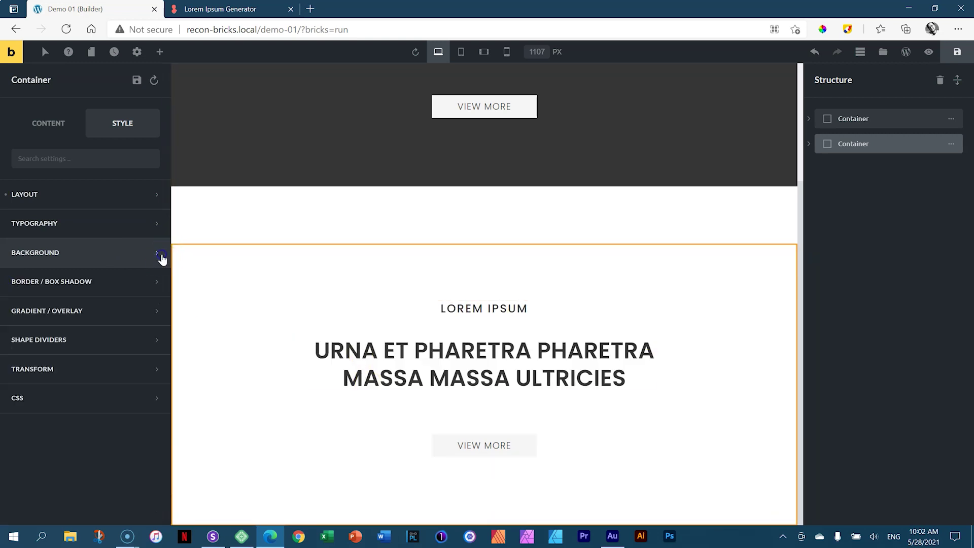
- Give the duplicated outer container a solid 25px border on all sides in the saved dark gray #363636
left_click(68, 287)
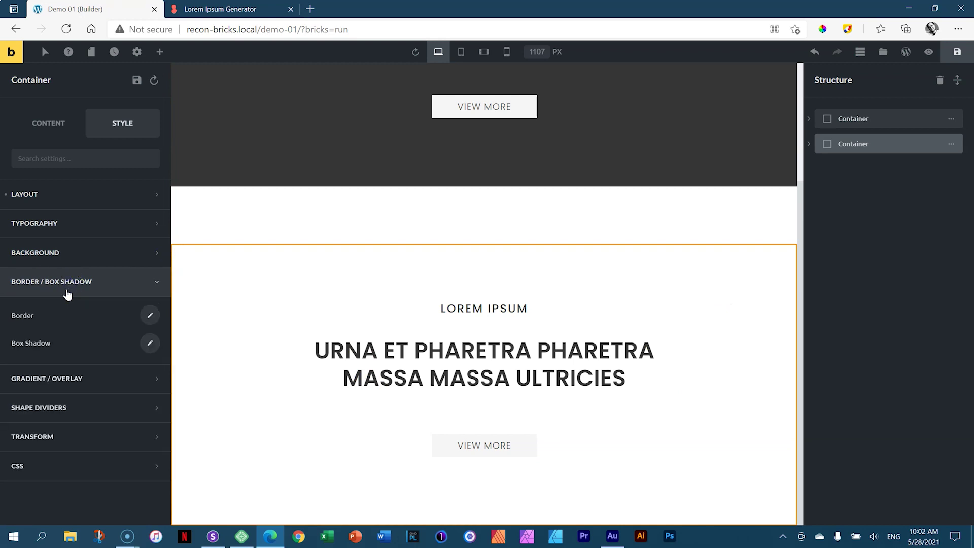
left_click(151, 316)
left_click(35, 145)
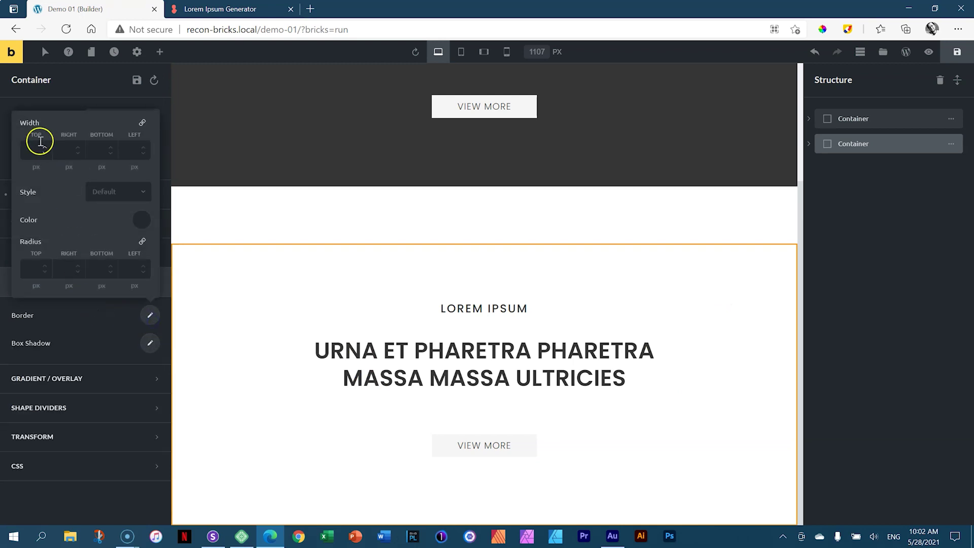
left_click(54, 153)
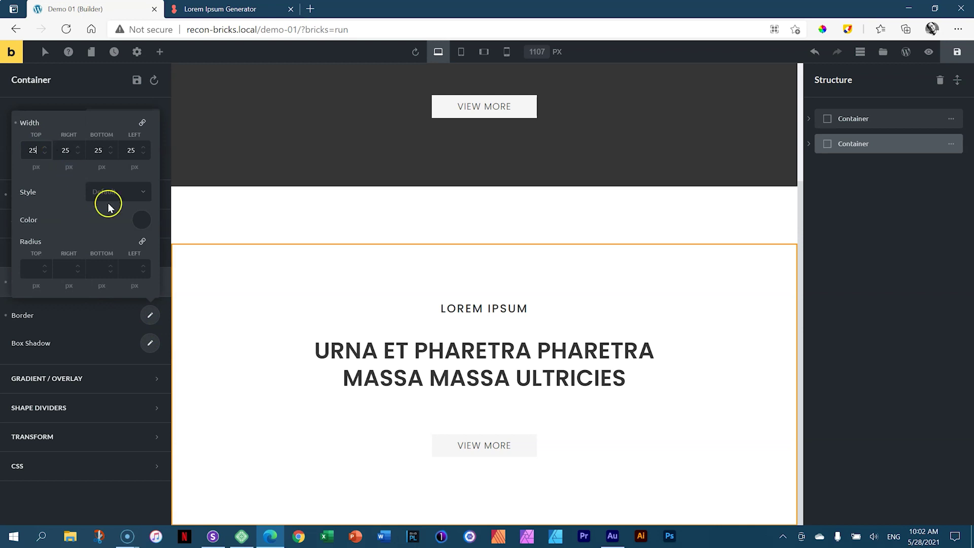
left_click(121, 193)
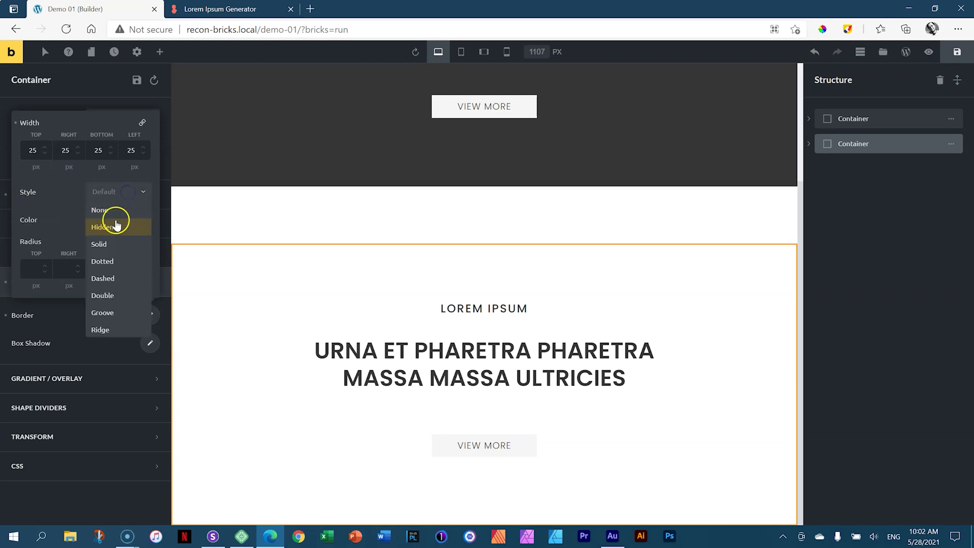
left_click(113, 244)
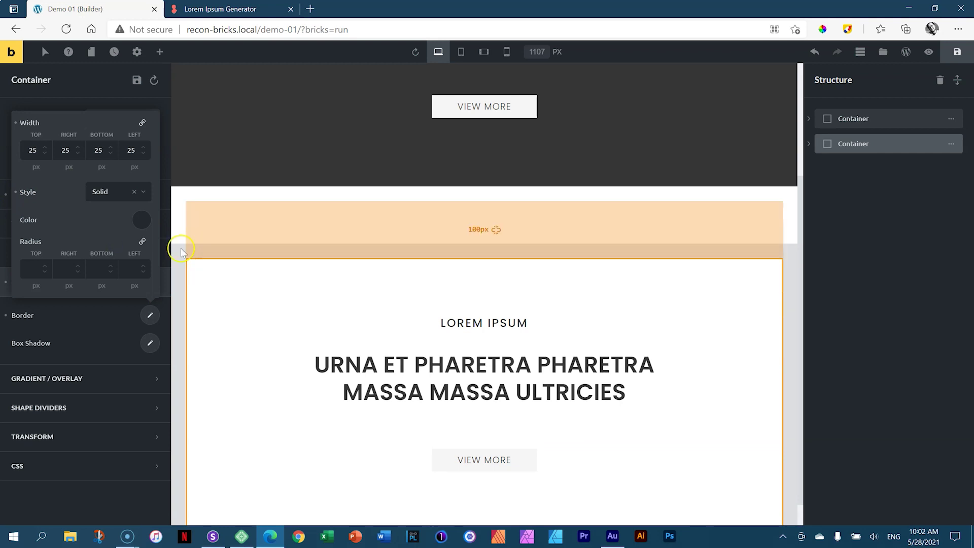
left_click(141, 219)
scroll(116, 309, "down", 3)
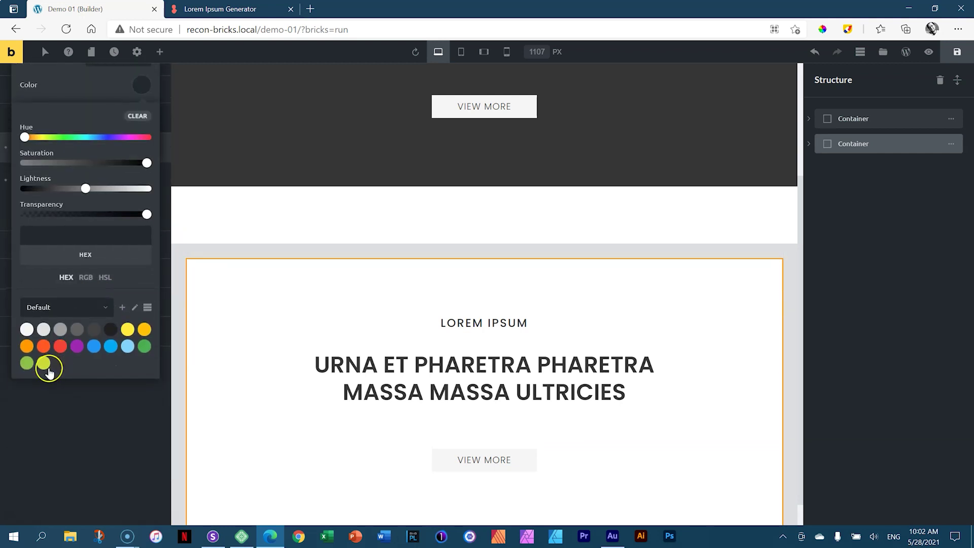
left_click(60, 363)
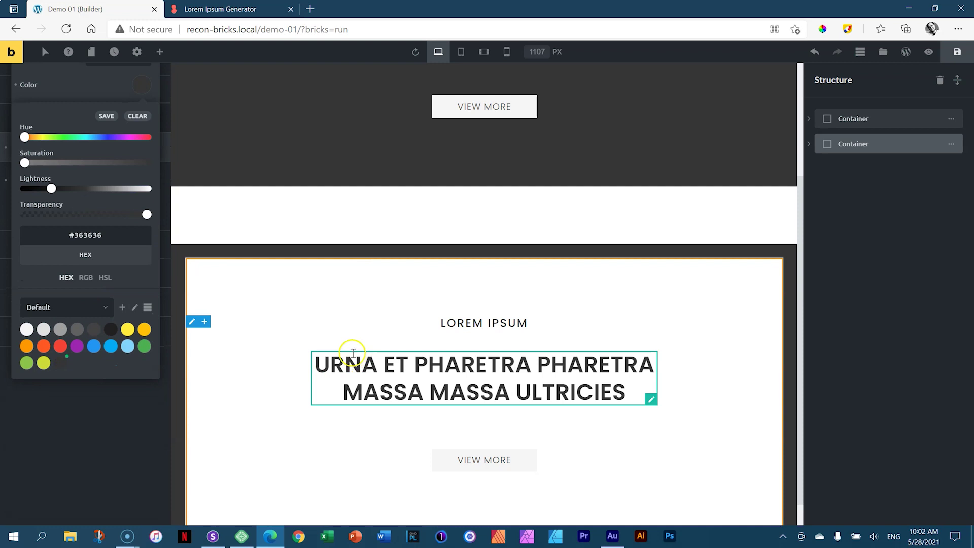
- Set the background color of the VIEW MORE button in the light section to white #ffffff
left_click(483, 461)
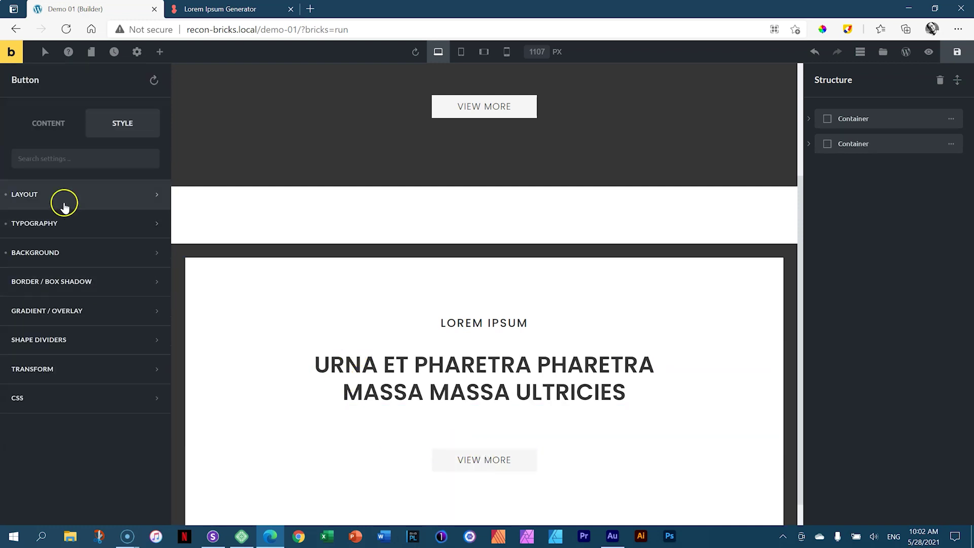
left_click(57, 250)
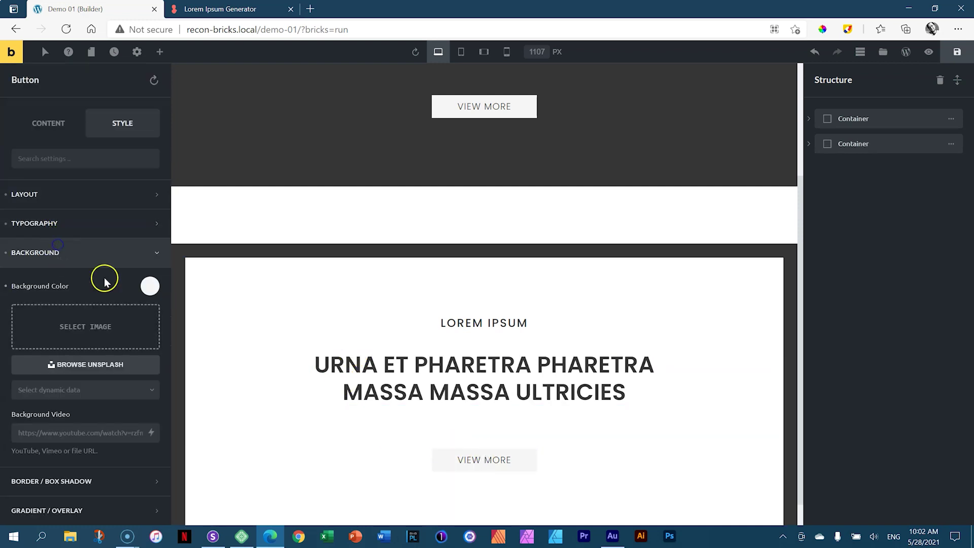
left_click(149, 284)
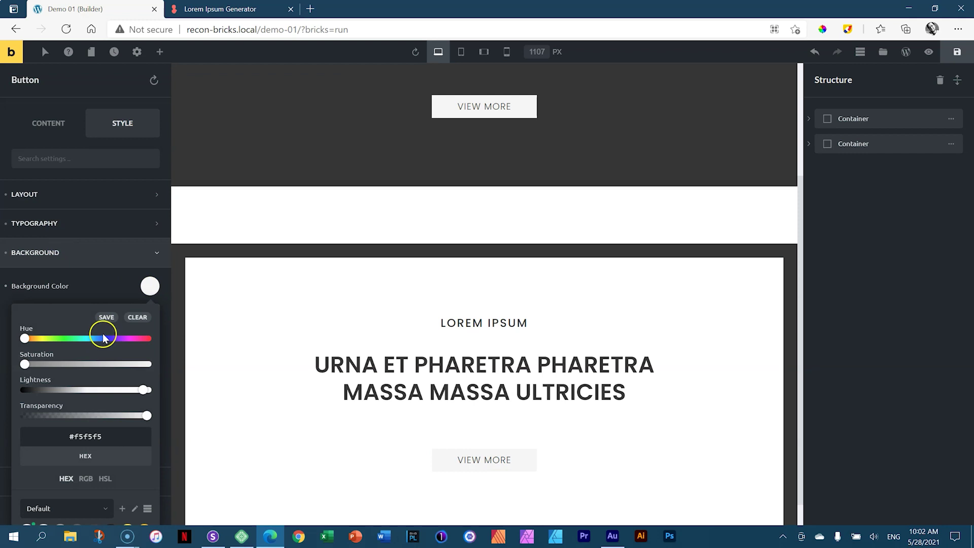
left_click(5, 287)
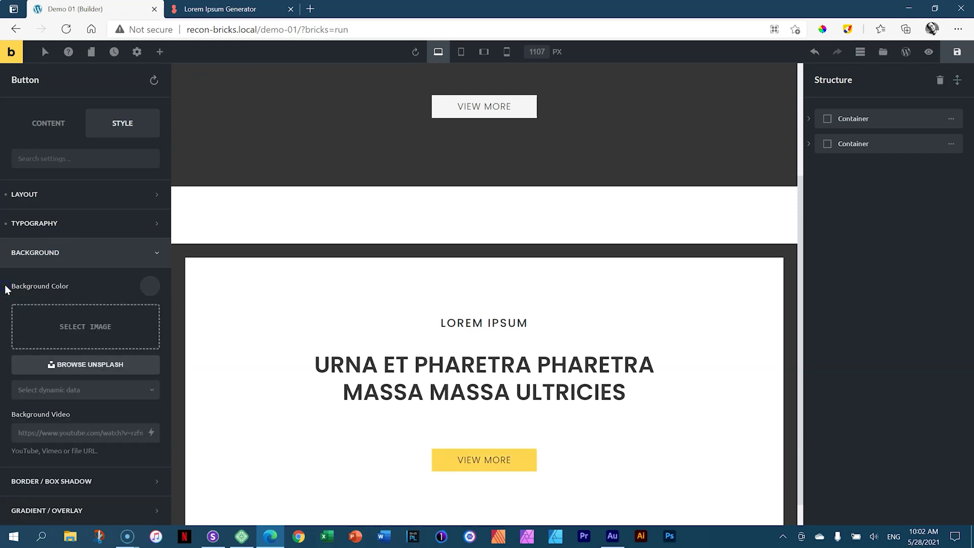
left_click(148, 285)
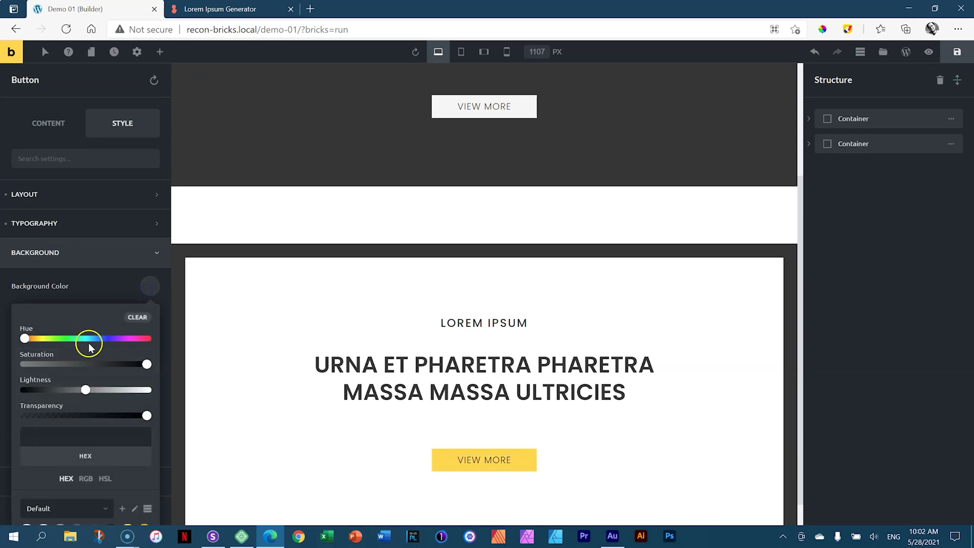
scroll(127, 268, "down", 2)
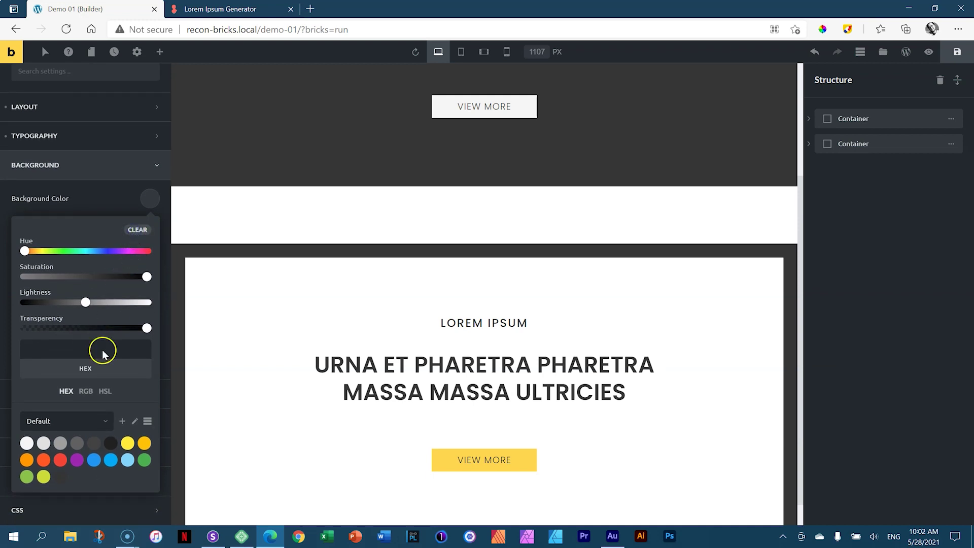
left_click(26, 442)
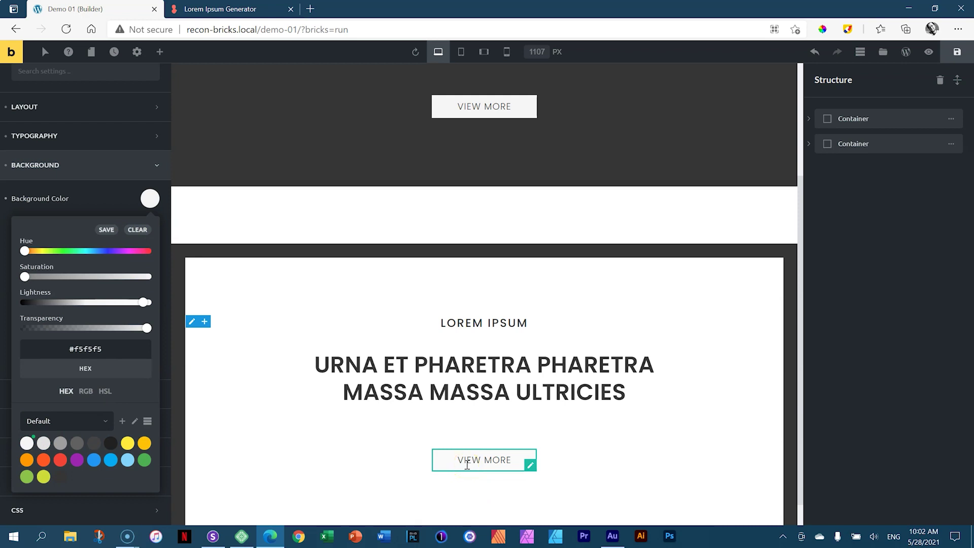
left_click(84, 348)
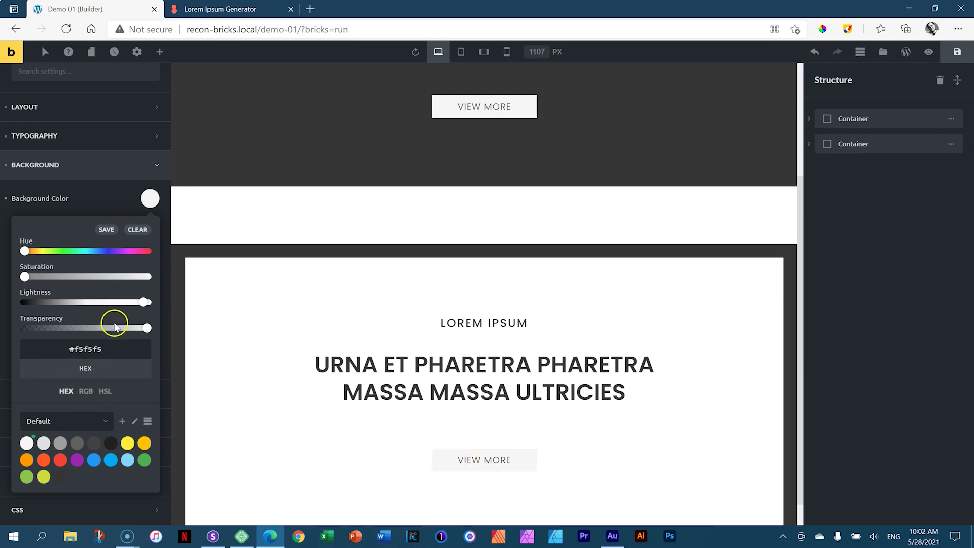
left_click_drag(143, 303, 154, 303)
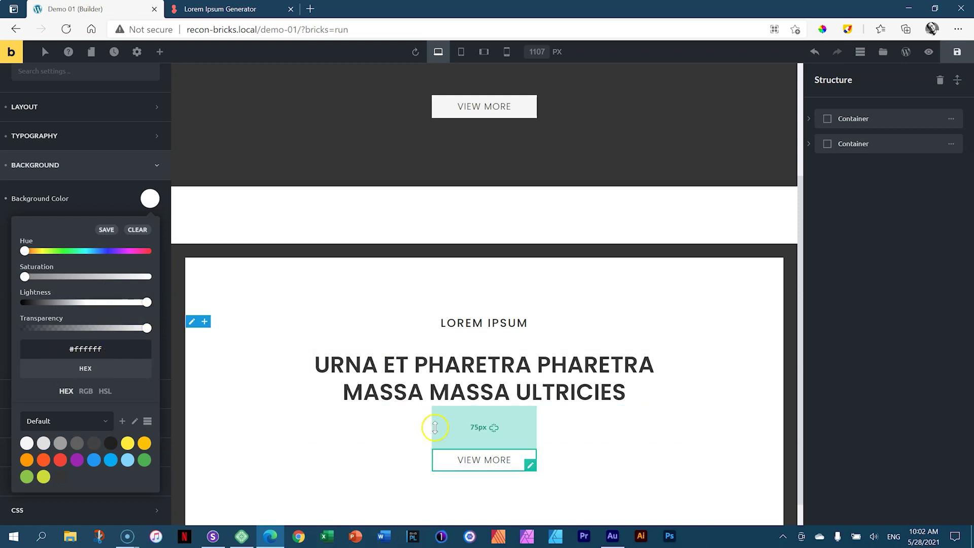
left_click(150, 198)
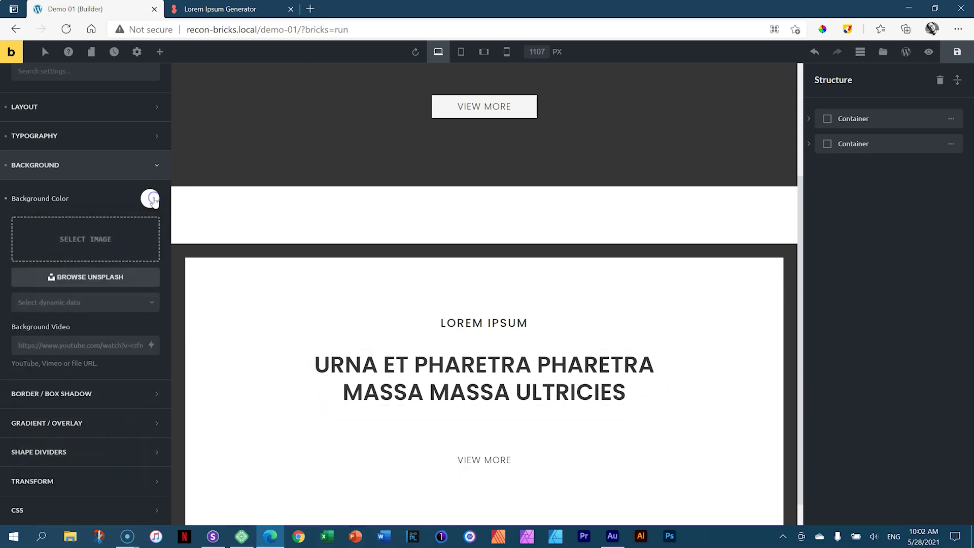
left_click(59, 165)
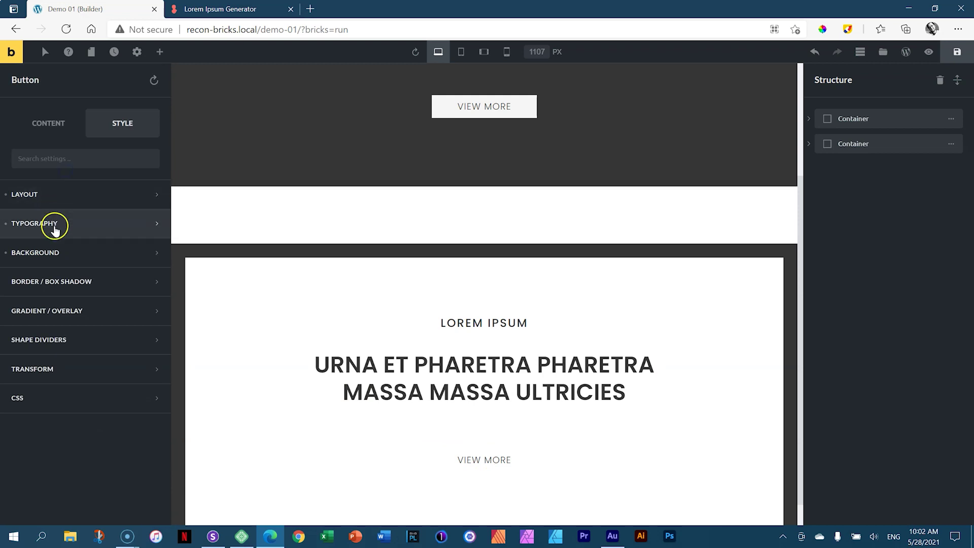
- Add a solid 2px border in the saved dark gray #363636 to the light section's VIEW MORE button
left_click(57, 282)
left_click(152, 321)
left_click(35, 146)
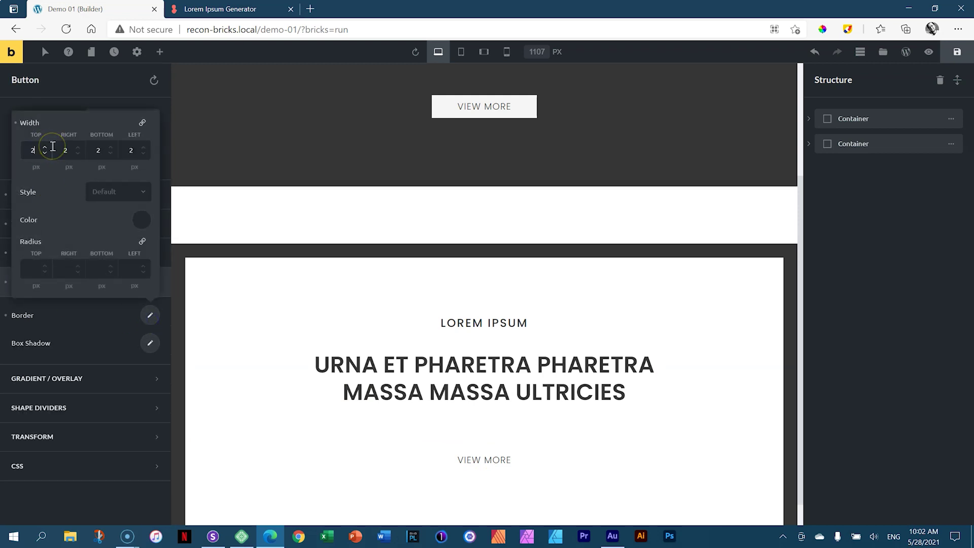
type("2")
left_click(115, 191)
left_click(116, 223)
left_click(139, 220)
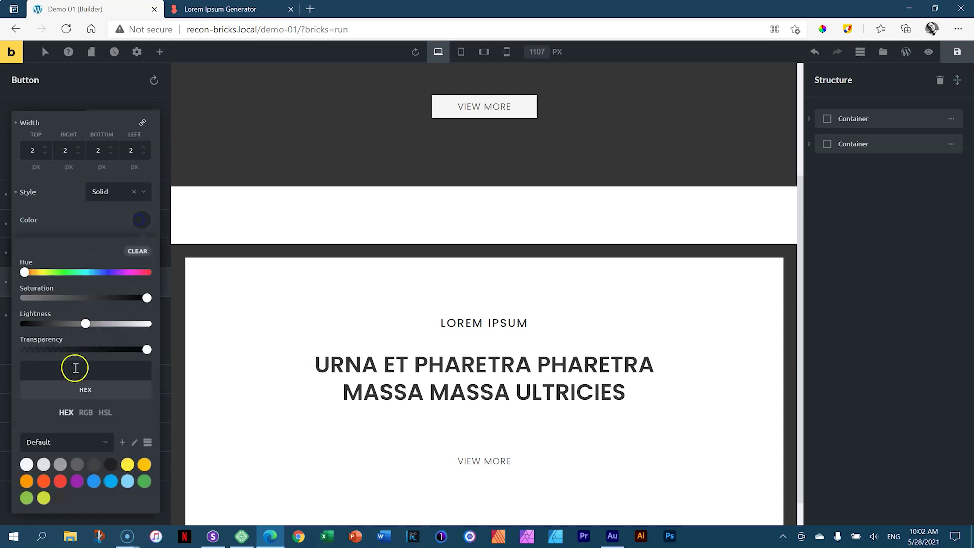
left_click(61, 497)
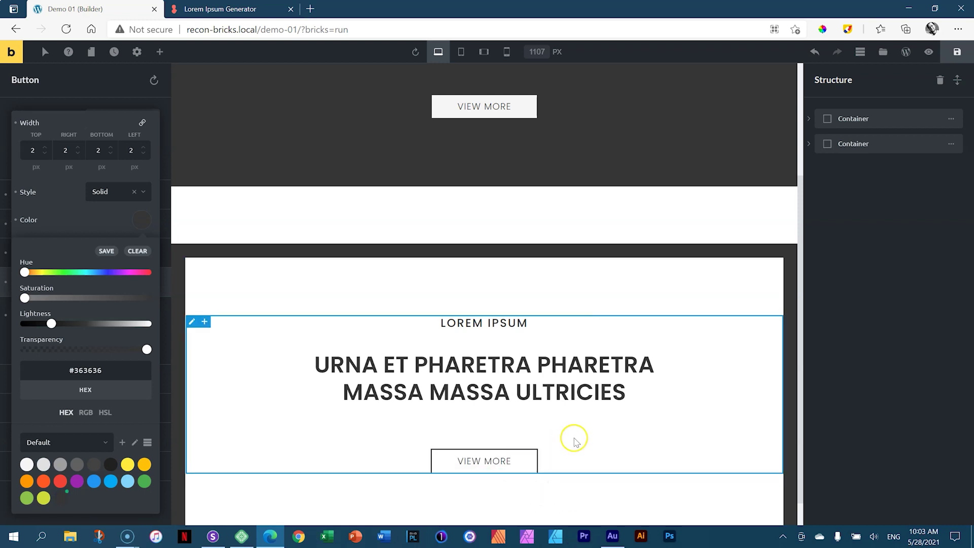
- Clone the first dark section's outer container and move the copy below the light bordered section
scroll(571, 327, "down", 1)
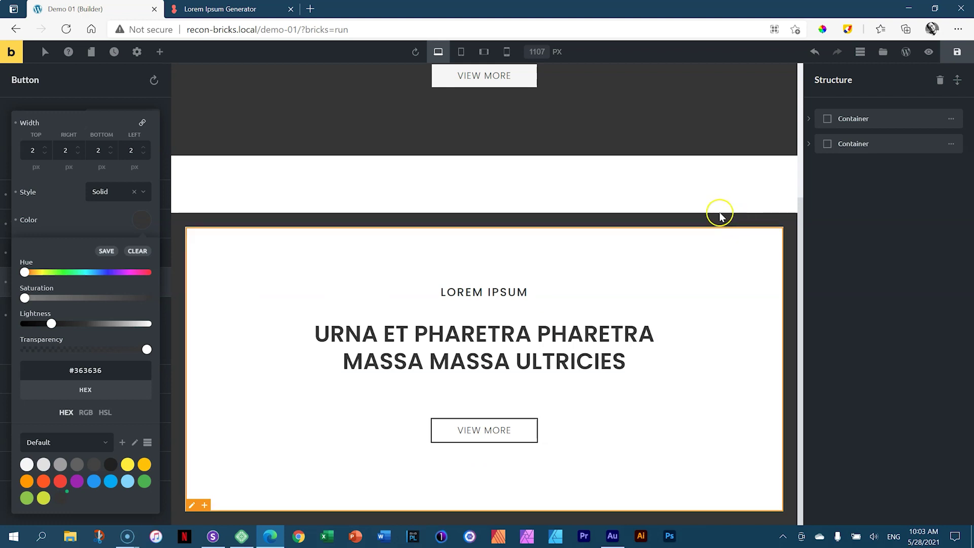
scroll(724, 191, "up", 4)
scroll(720, 137, "down", 3)
scroll(678, 350, "down", 2)
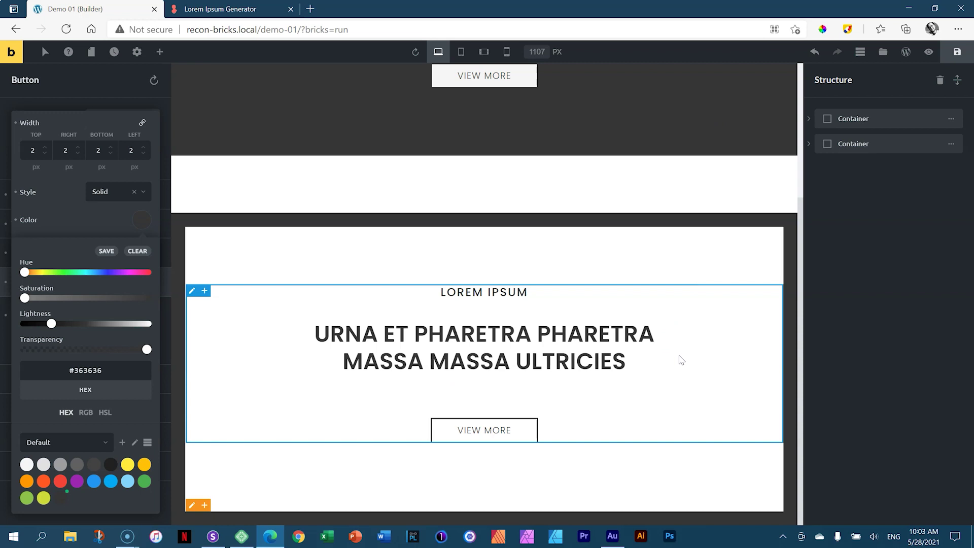
scroll(694, 358, "up", 6)
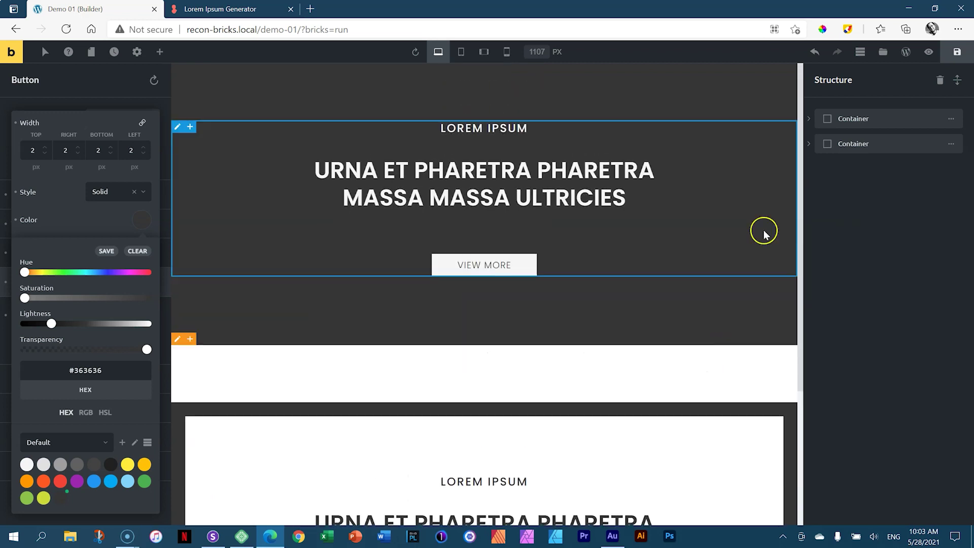
right_click(699, 111)
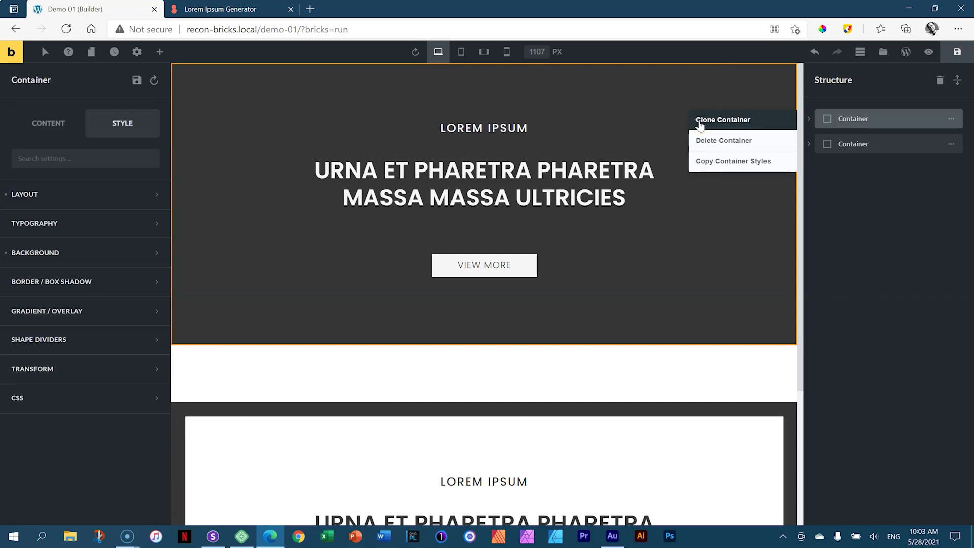
left_click(699, 122)
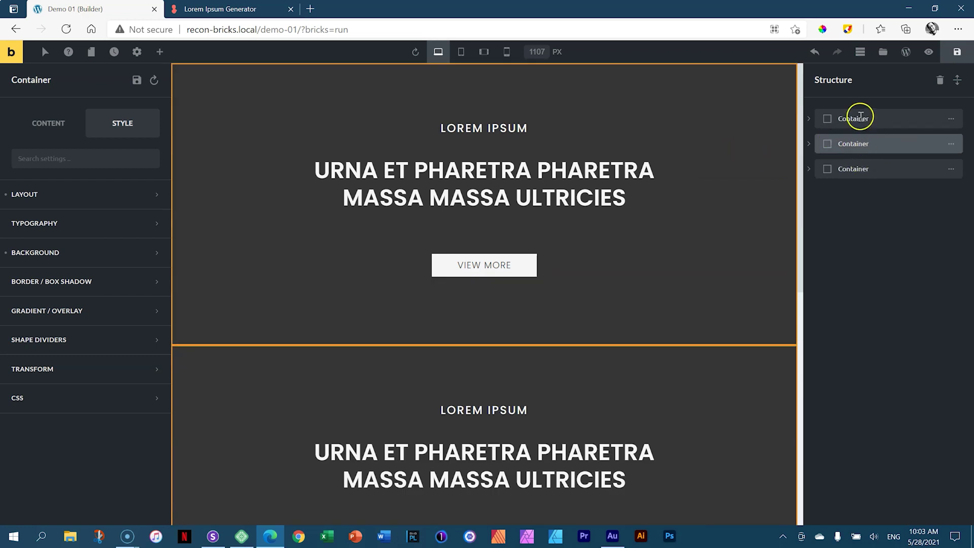
scroll(724, 226, "down", 3)
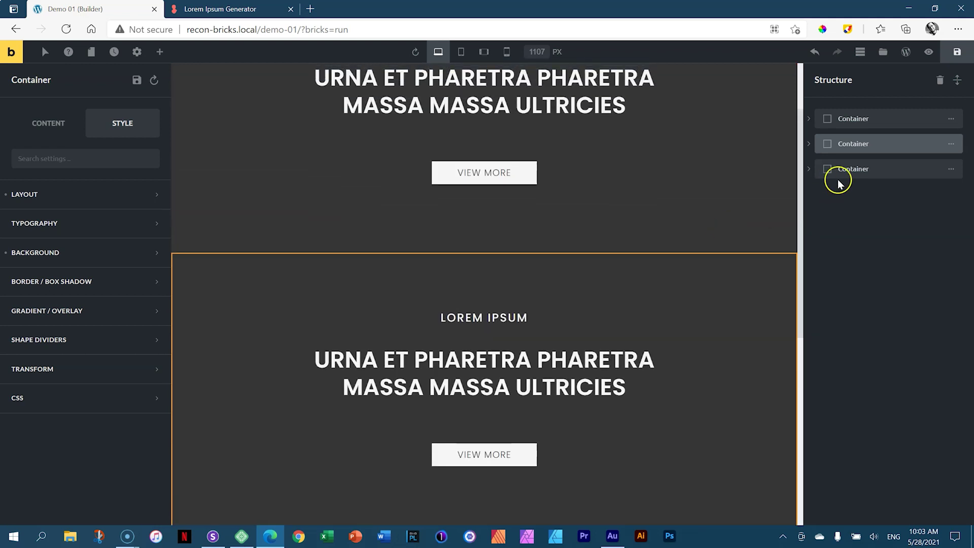
mouse_move(950, 144)
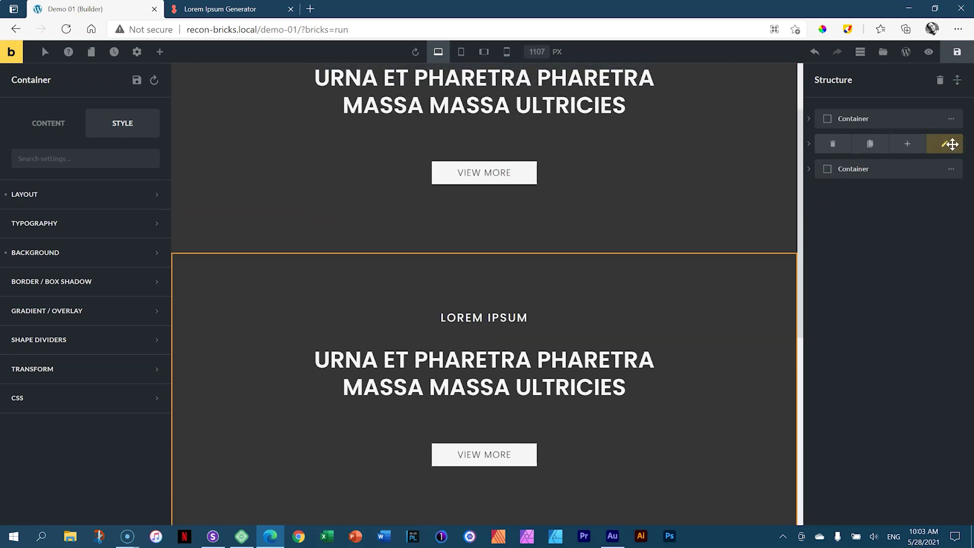
left_click_drag(952, 144, 940, 175)
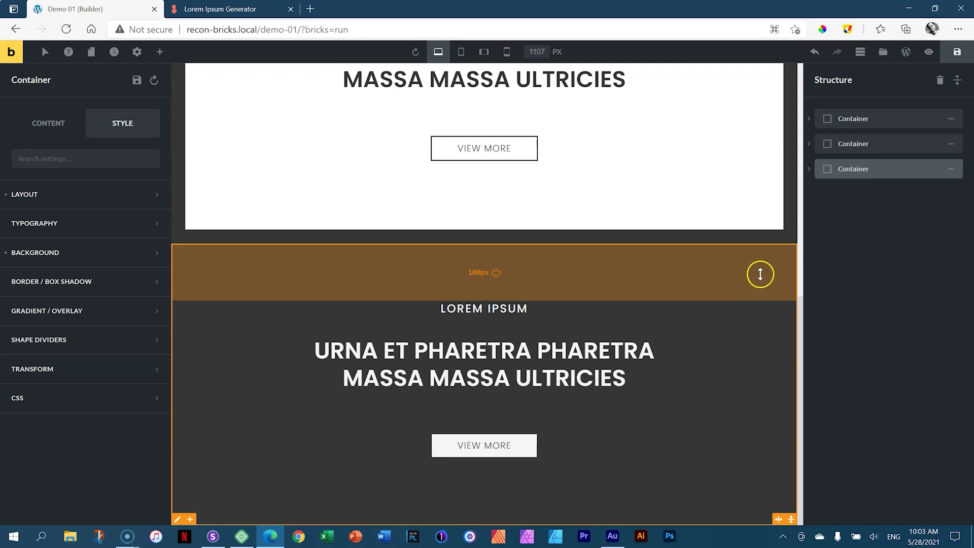
- Give the third container a 100px top margin to separate it from the light section
mouse_move(769, 279)
left_click_drag(752, 241, 750, 300)
scroll(748, 298, "down", 1)
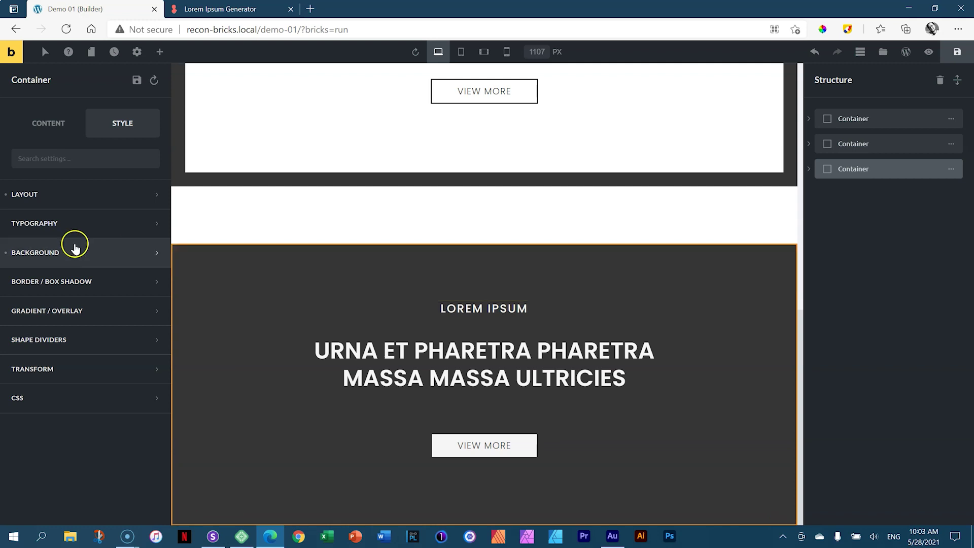
- Clear the third container's background color and upload 01 _ Hero.jpg from the Media folder as its background image
left_click(45, 253)
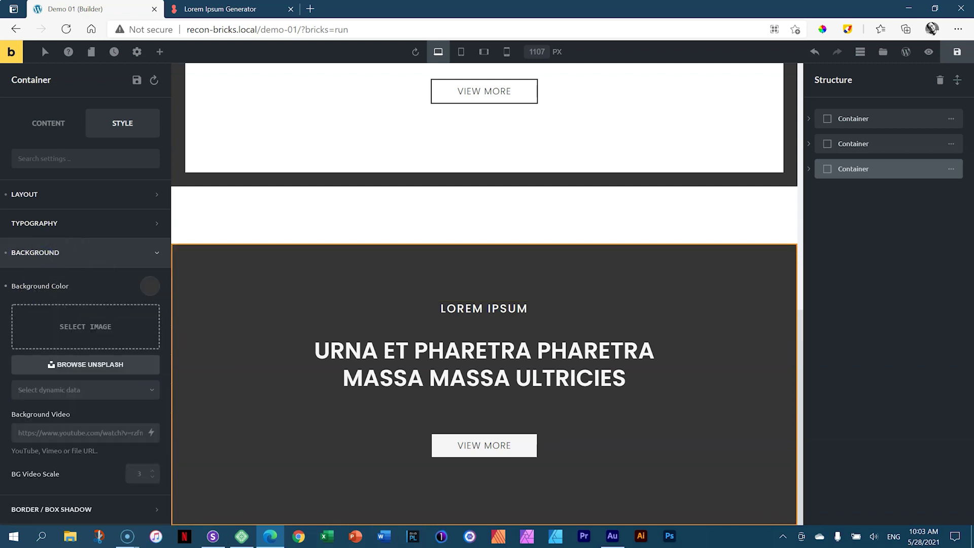
left_click(6, 289)
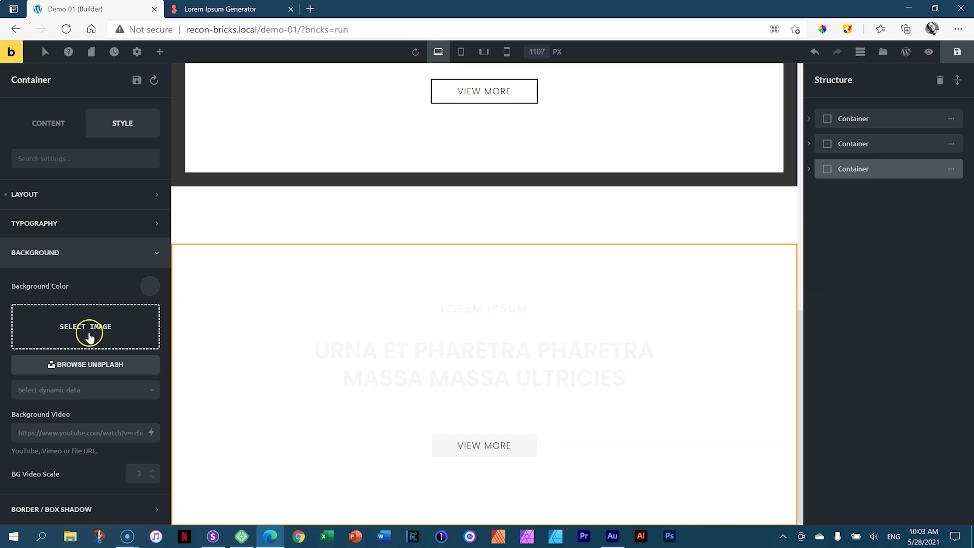
left_click(89, 329)
left_click(112, 96)
left_click(74, 541)
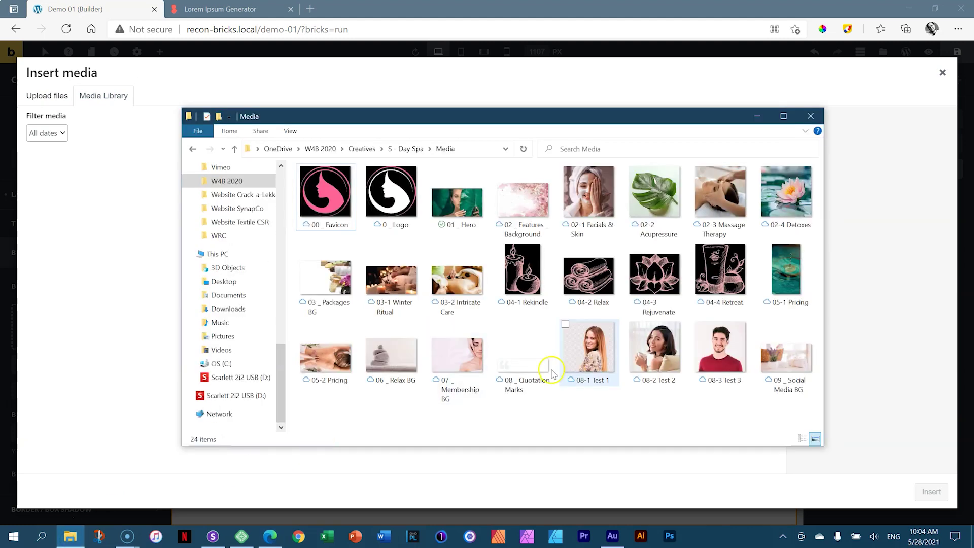
left_click_drag(456, 201, 99, 235)
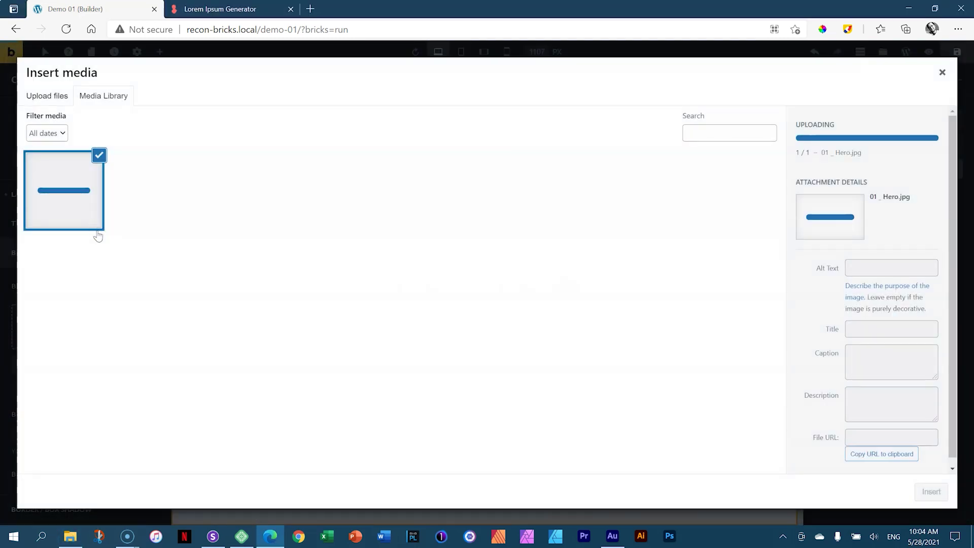
left_click(930, 491)
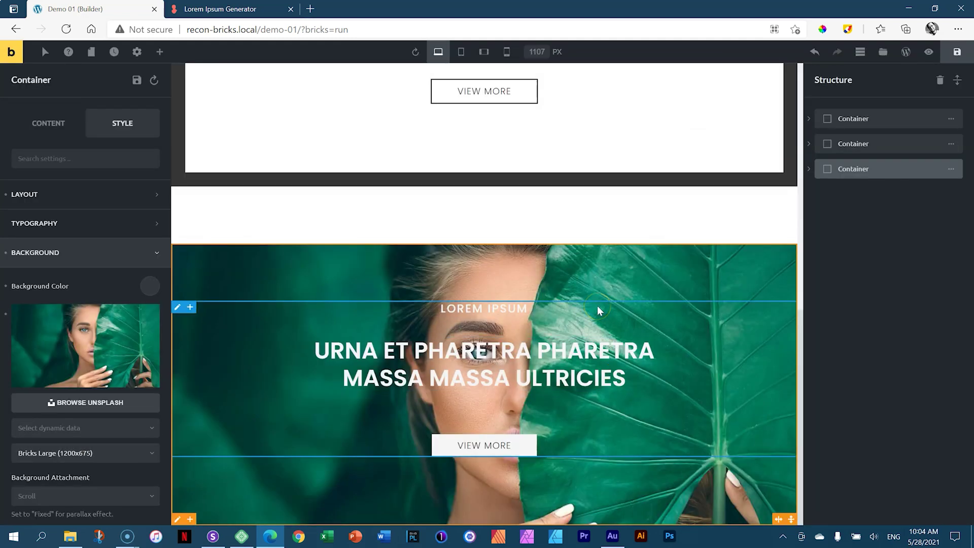
- Set the third container's background position to Center Center and save the page
scroll(33, 332, "down", 3)
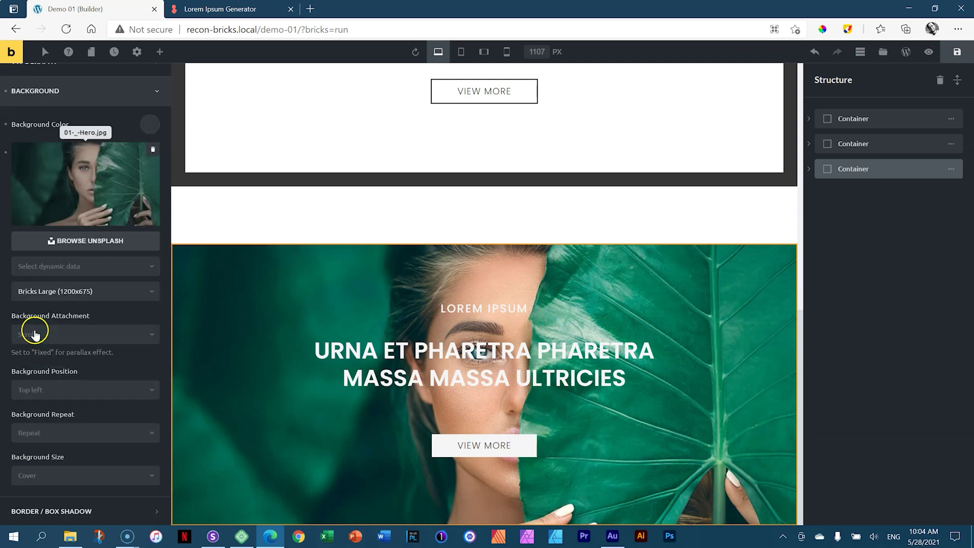
scroll(35, 333, "down", 1)
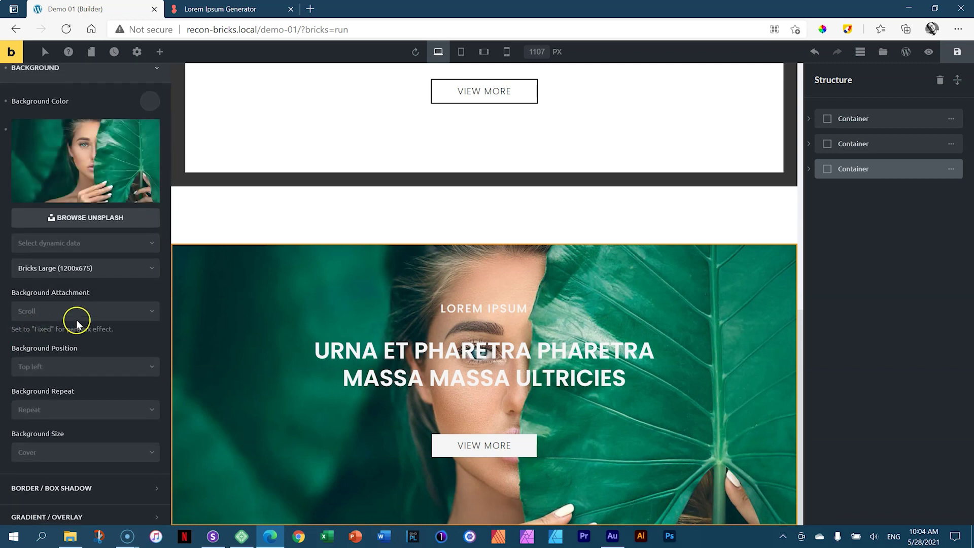
left_click(46, 373)
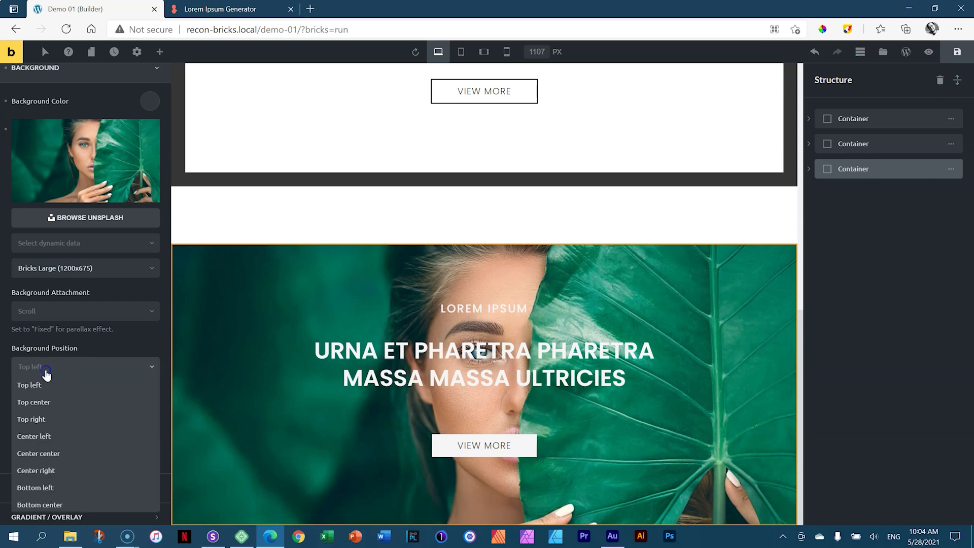
left_click(35, 454)
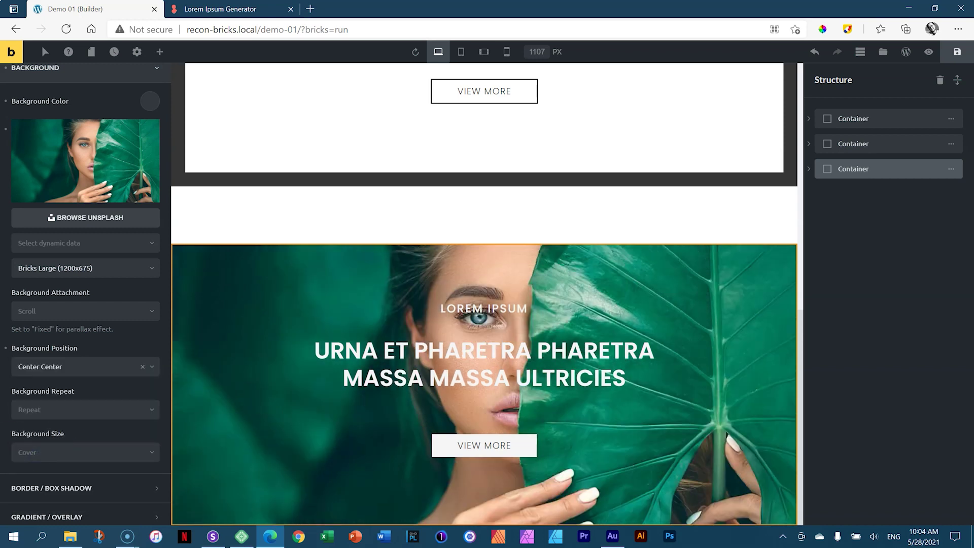
left_click(83, 349)
left_click(955, 53)
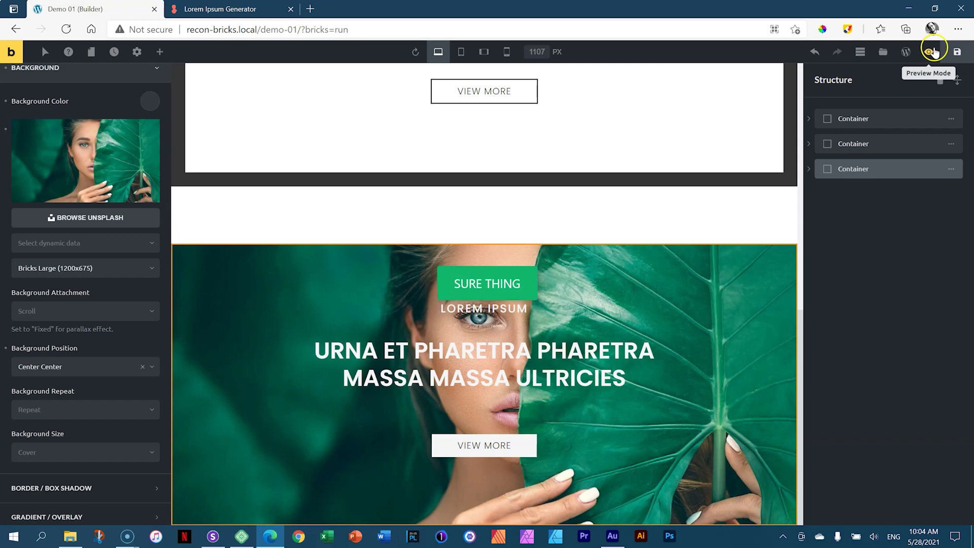
- Switch to the multi-device preview app, reload the demo page, and examine all three sections across the phone, tablet, laptop and desktop views
left_click(212, 536)
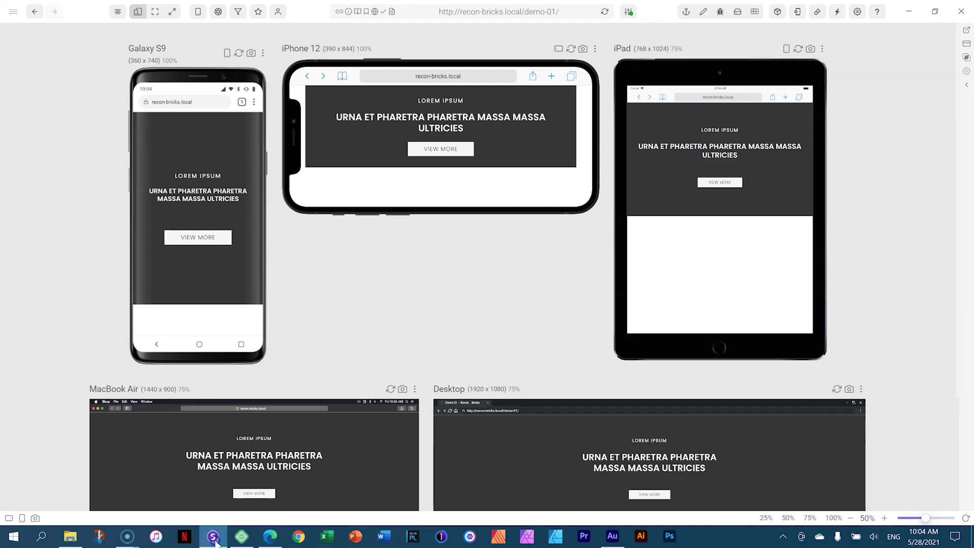
left_click(603, 12)
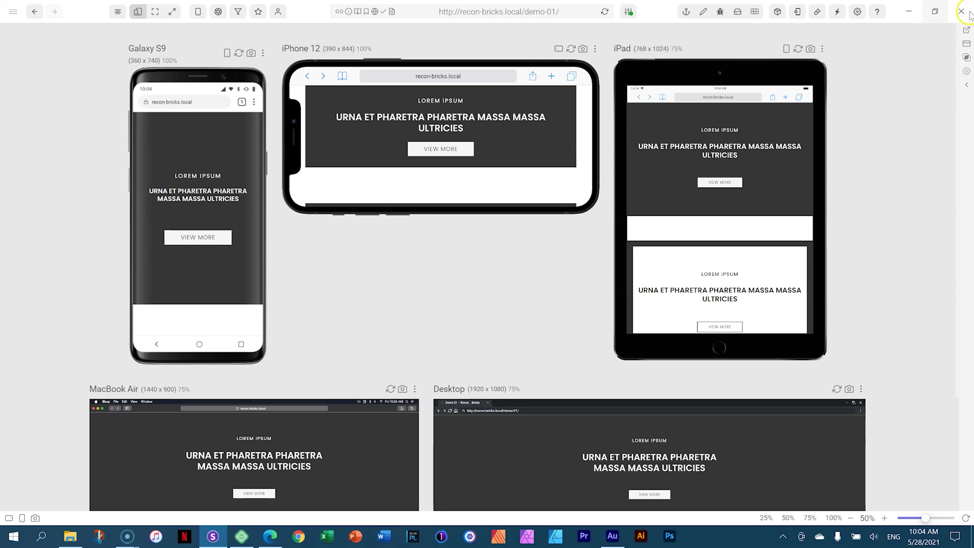
scroll(879, 97, "down", 3)
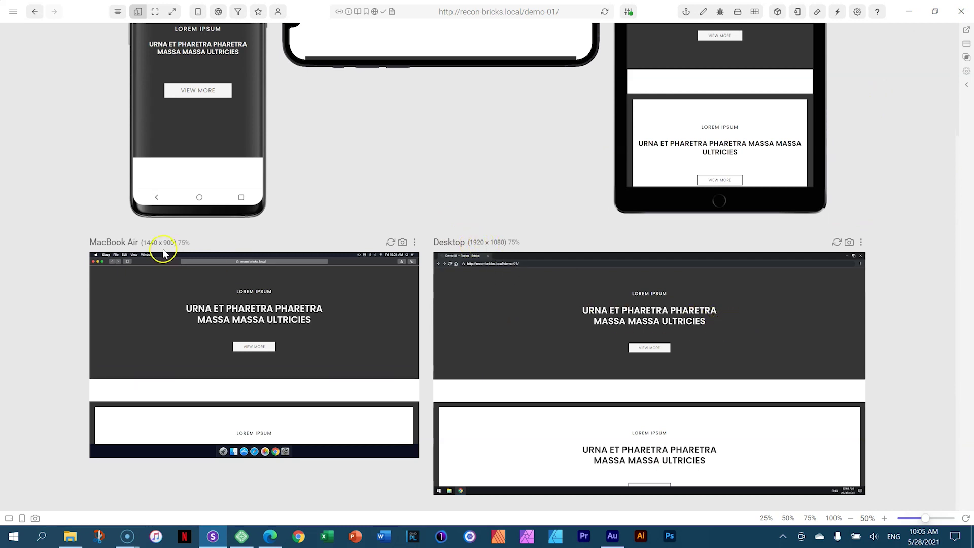
scroll(735, 342, "down", 3)
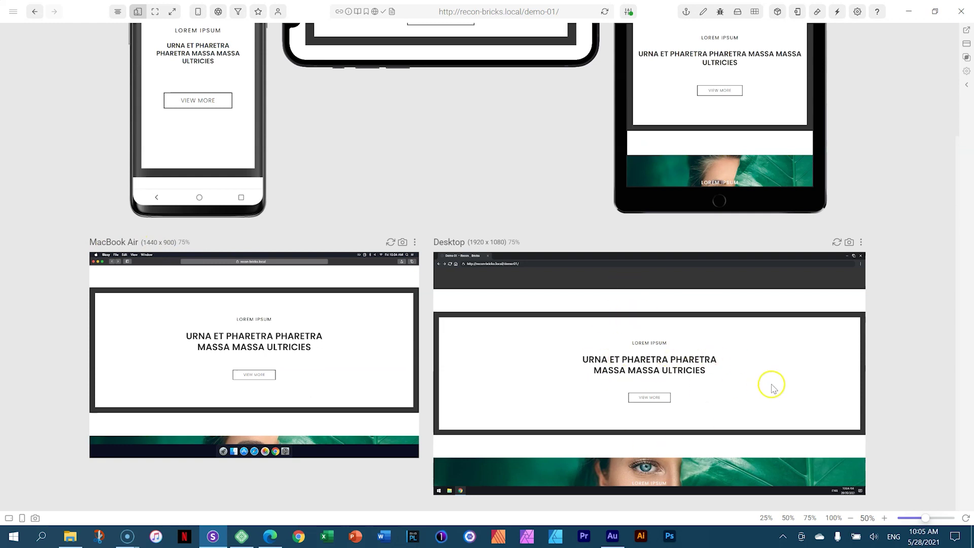
scroll(779, 383, "down", 3)
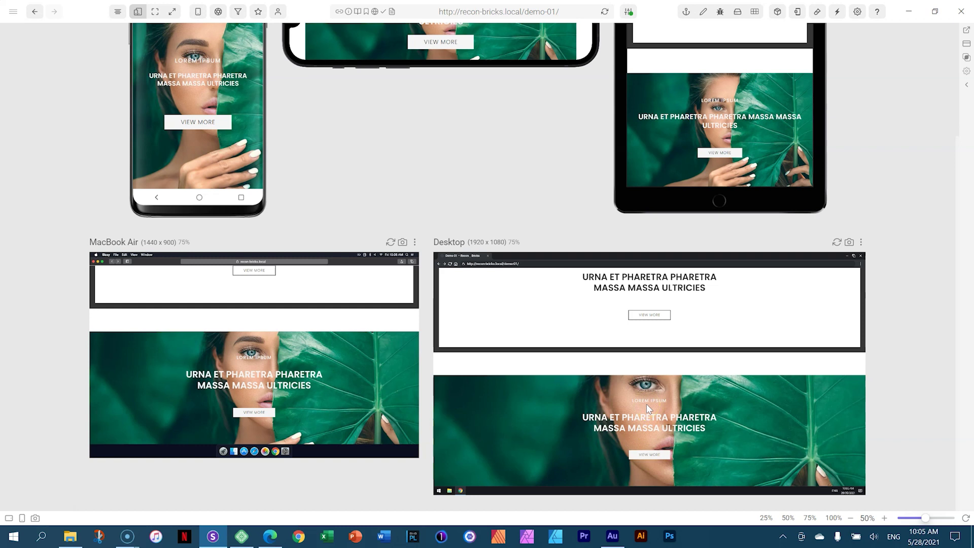
- Return to the Bricks builder in Edge and set the third container's gradient to apply as an Overlay
left_click(270, 535)
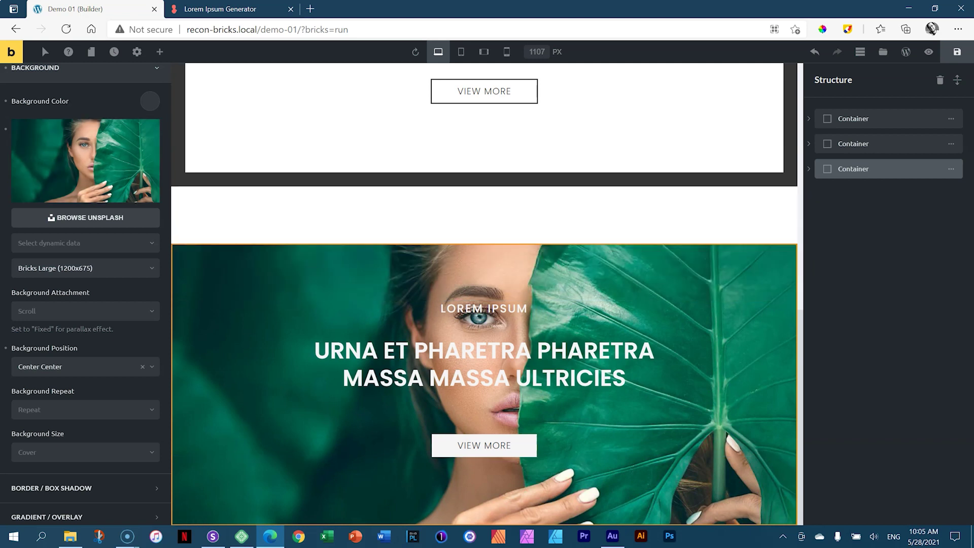
scroll(59, 187, "up", 5)
left_click(31, 252)
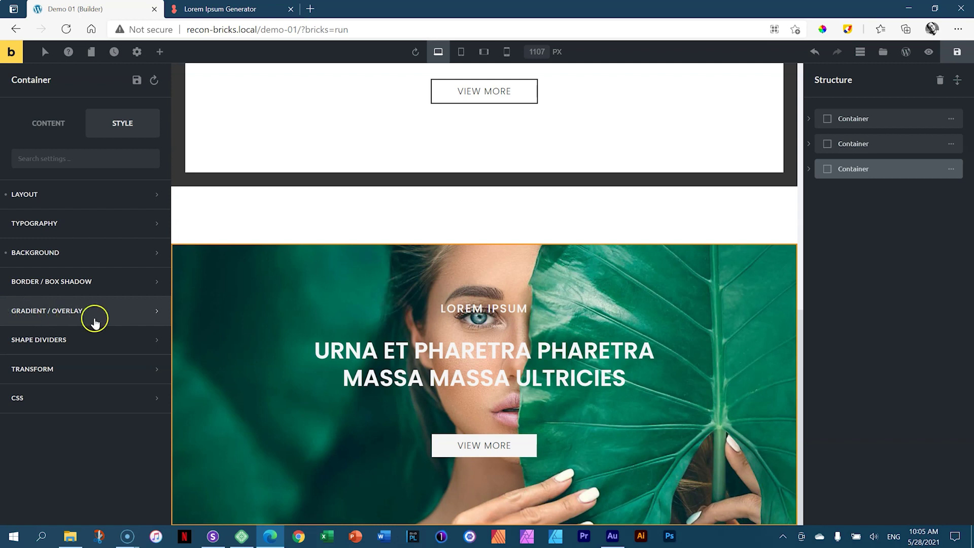
left_click(111, 318)
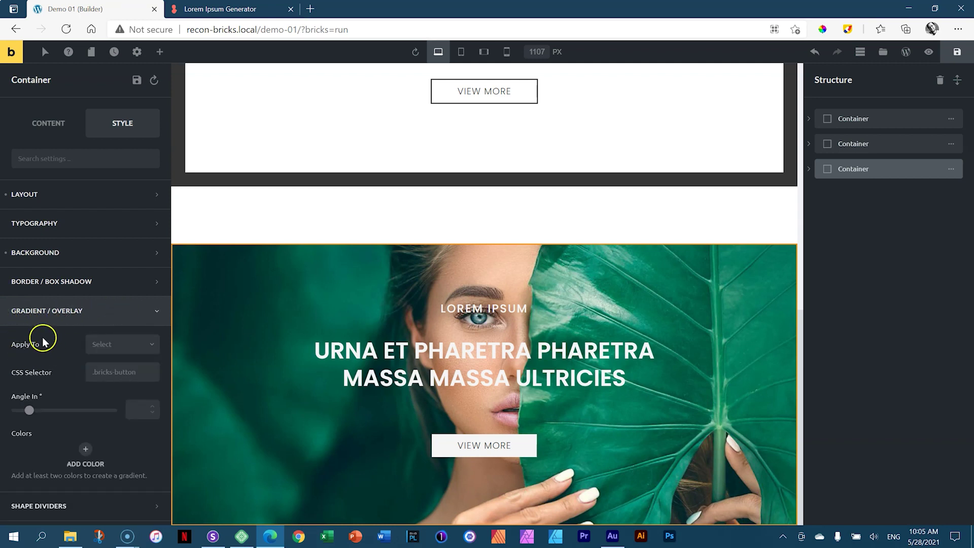
left_click(143, 343)
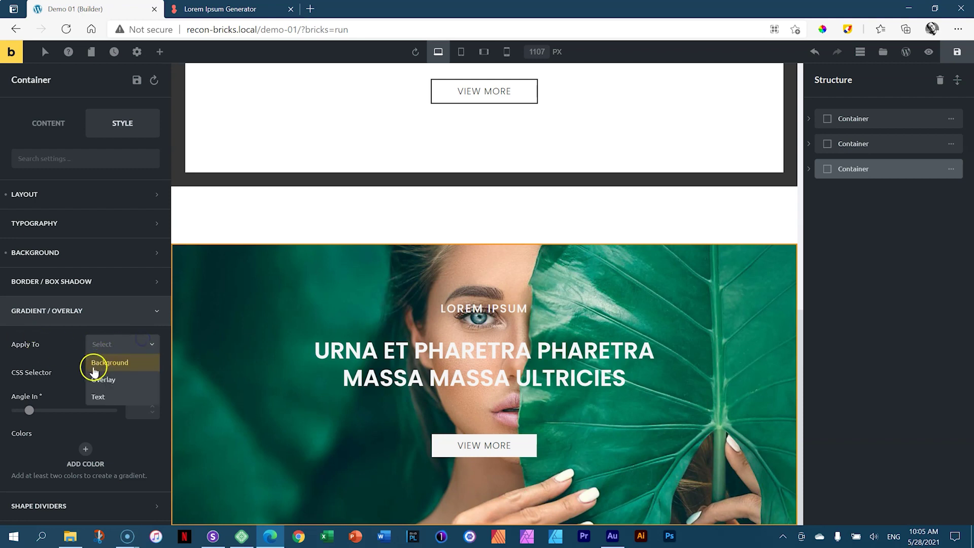
left_click(121, 383)
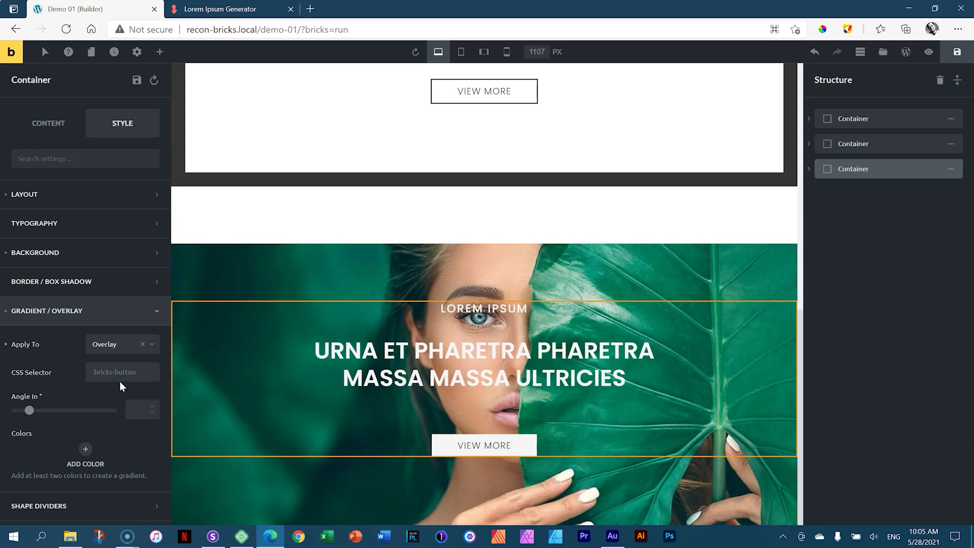
- Add the first overlay color as dark gray #212121 with its opacity reduced to 0.3
left_click(85, 450)
scroll(105, 429, "down", 2)
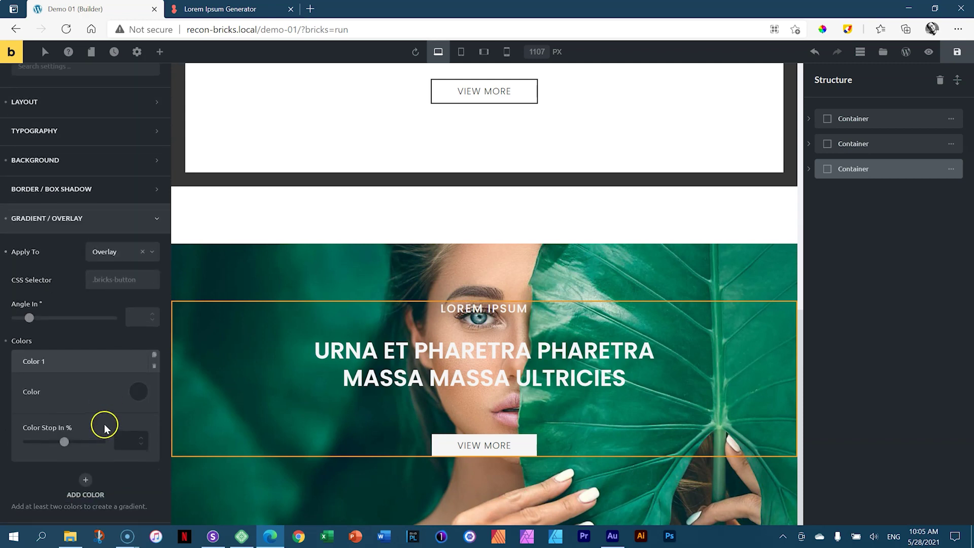
left_click(138, 392)
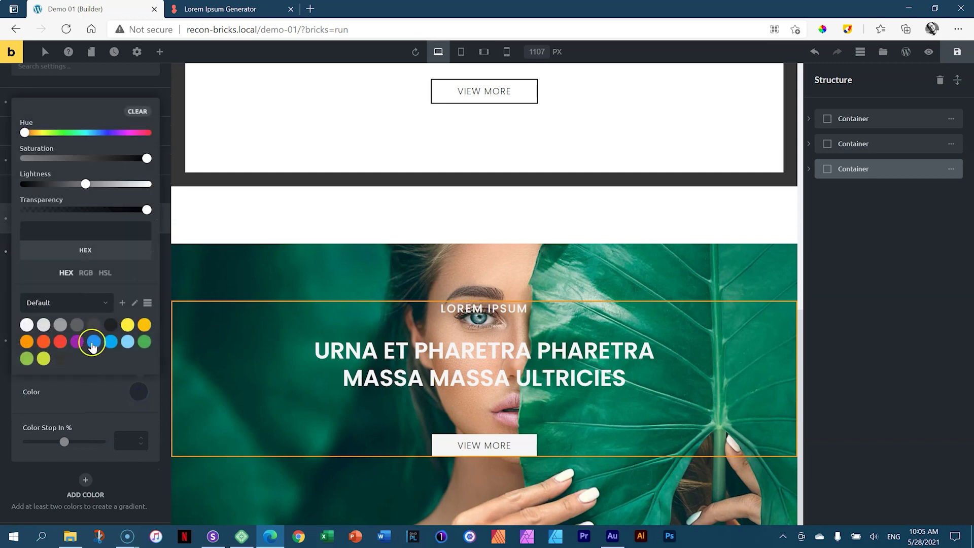
left_click(111, 327)
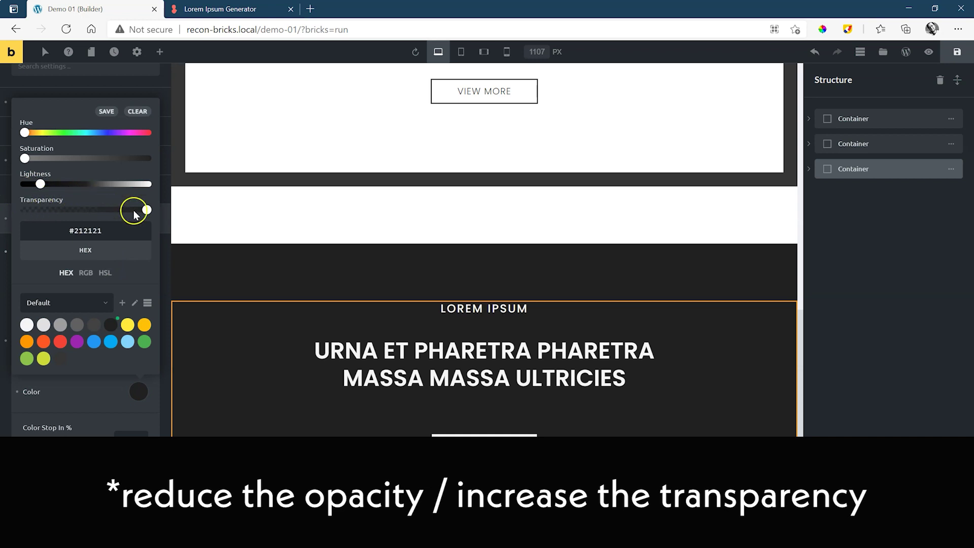
left_click_drag(146, 210, 65, 211)
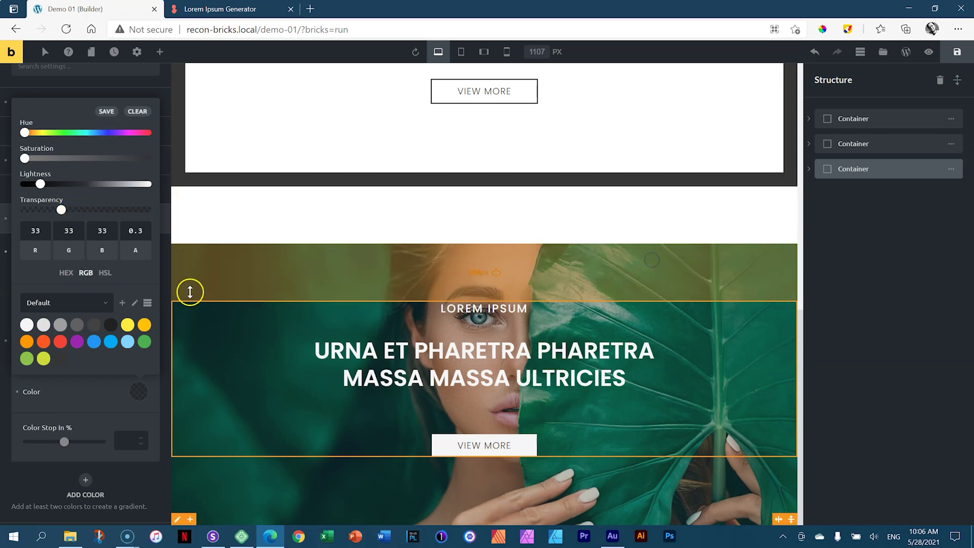
left_click(132, 392)
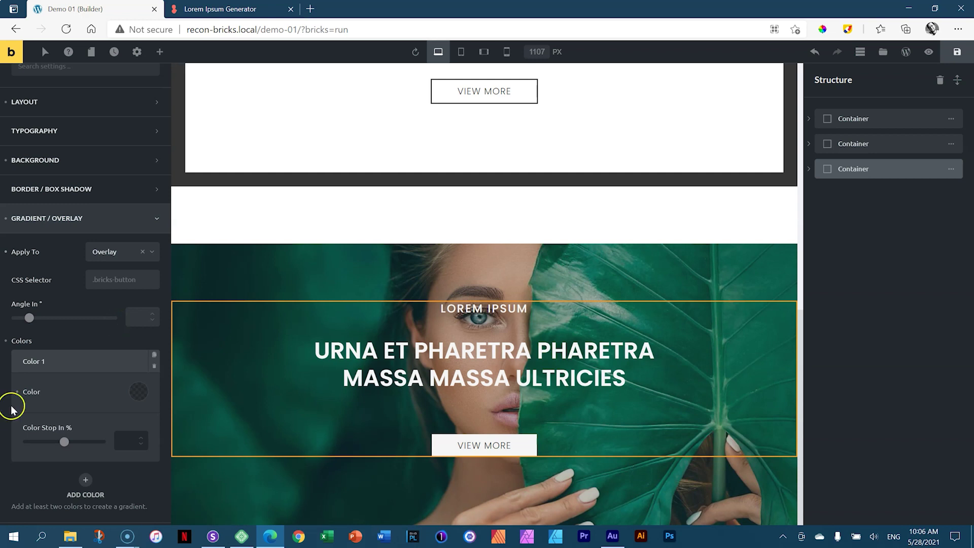
- Add a second overlay color in the same dark gray #212121 with its opacity reduced to 0.6
left_click(86, 481)
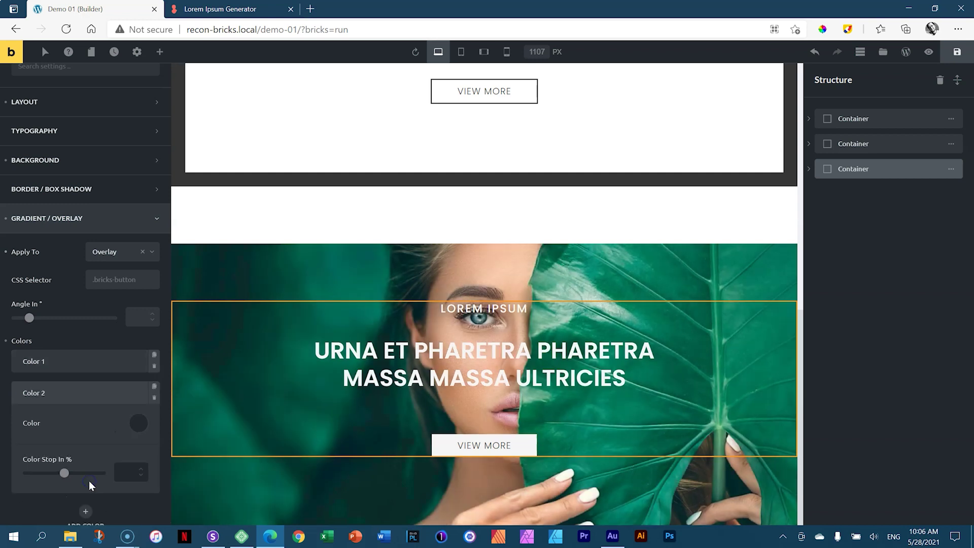
left_click(138, 424)
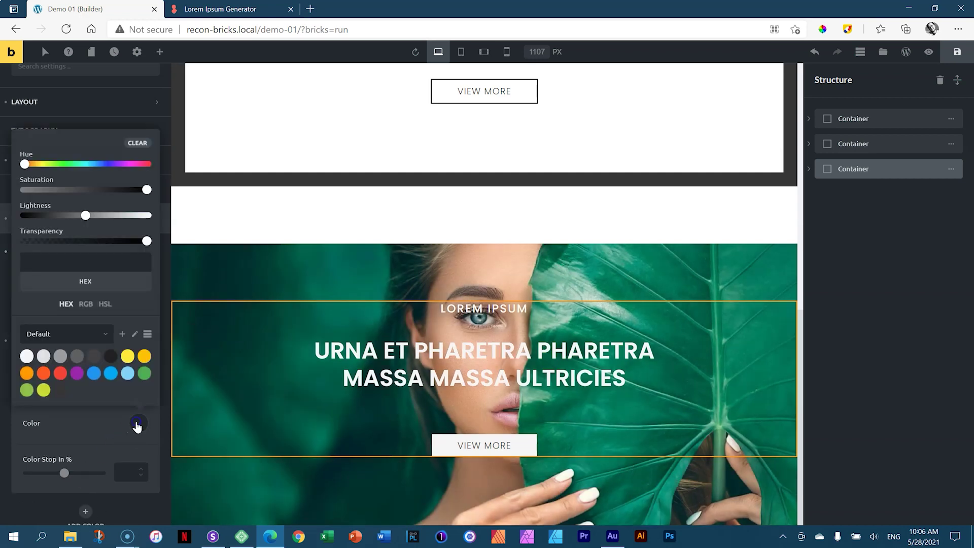
left_click(111, 358)
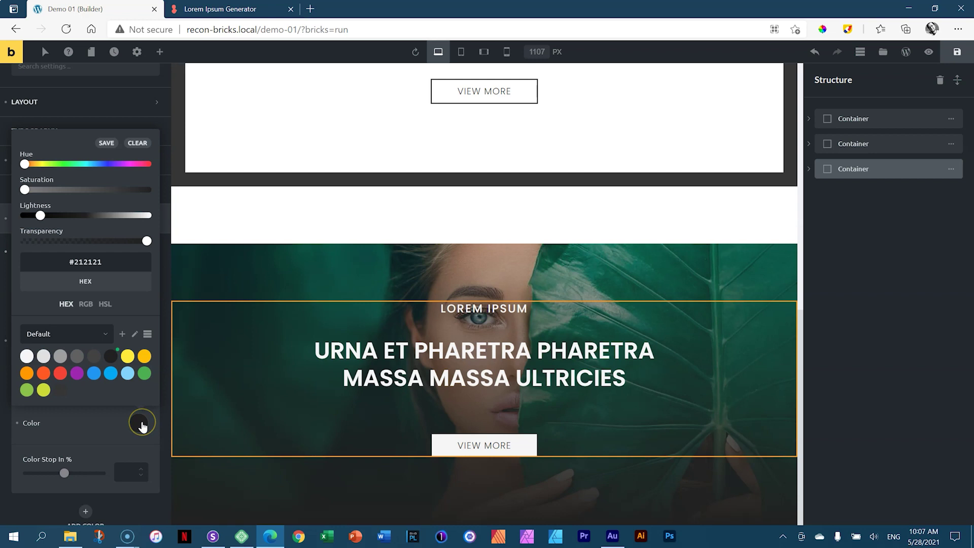
left_click_drag(147, 241, 104, 244)
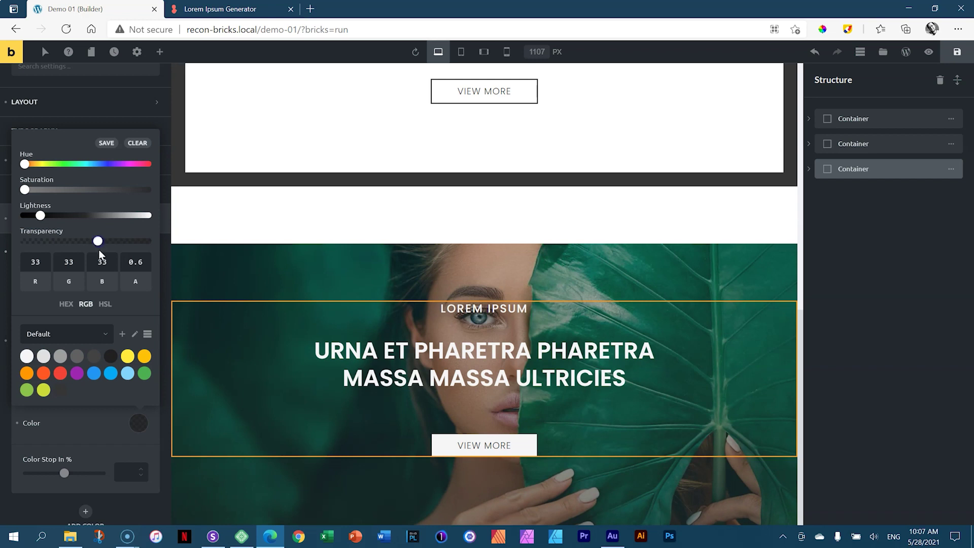
left_click(95, 427)
left_click_drag(94, 381, 81, 355)
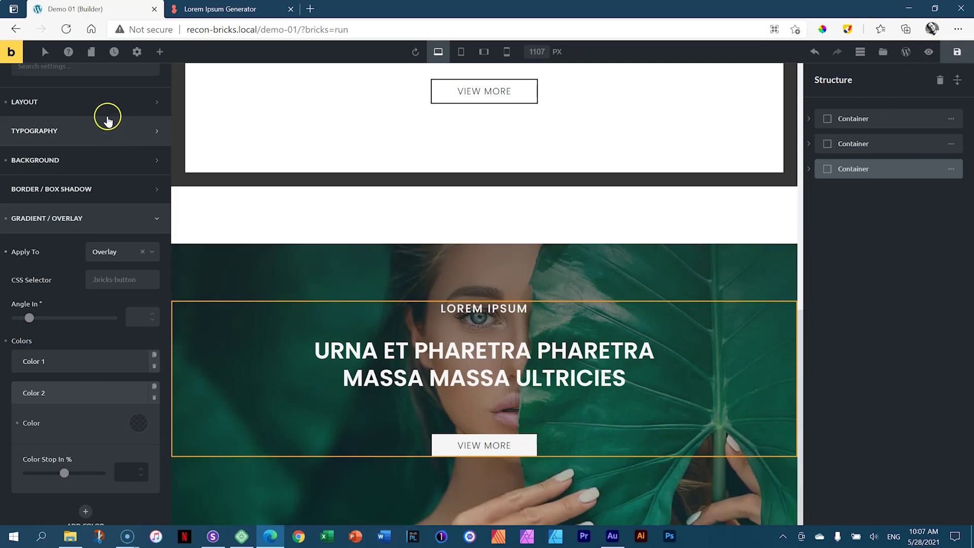
- Give the third container a 100px bottom margin in its layout settings
left_click(105, 112)
left_click(96, 155)
type("100")
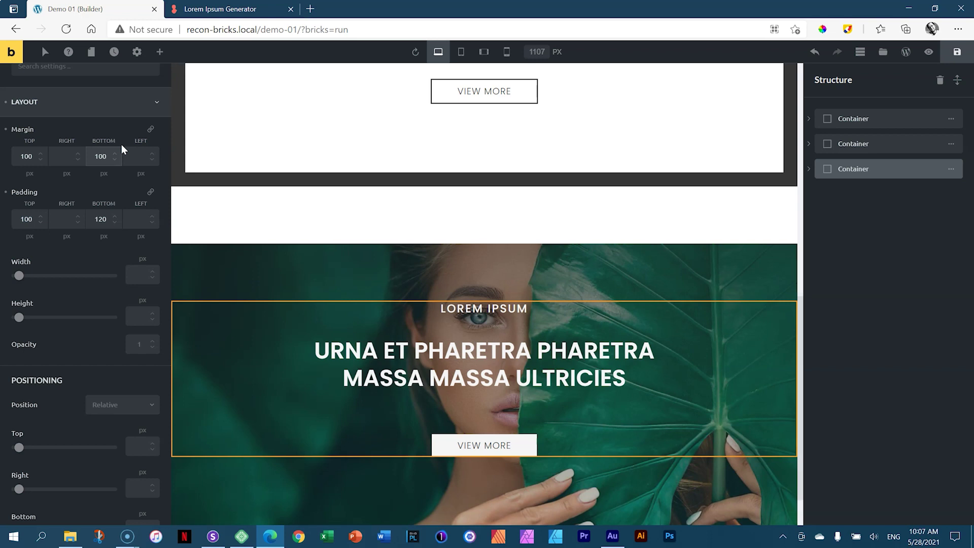
scroll(588, 277, "down", 1)
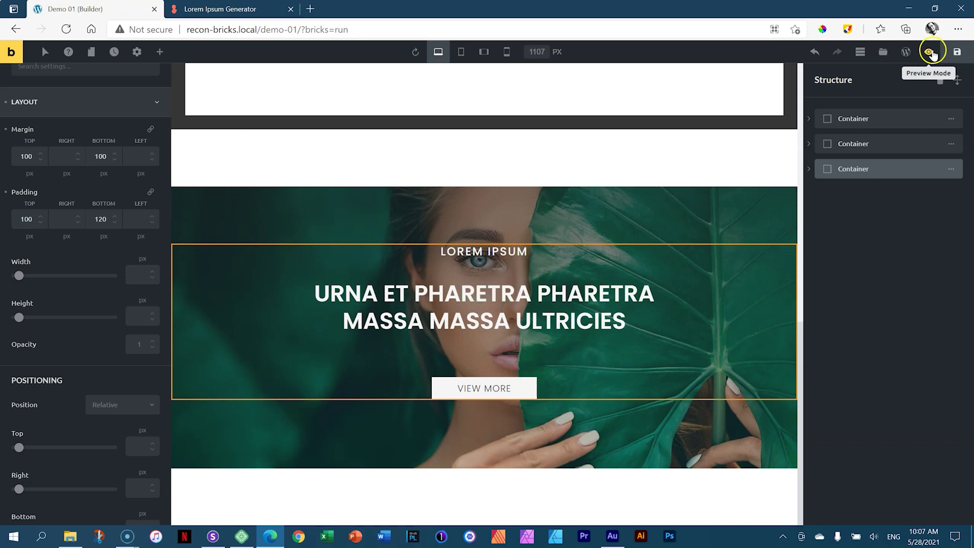
- Preview the page without the builder interface and examine the dark, light and image sections
left_click(928, 52)
scroll(834, 177, "up", 6)
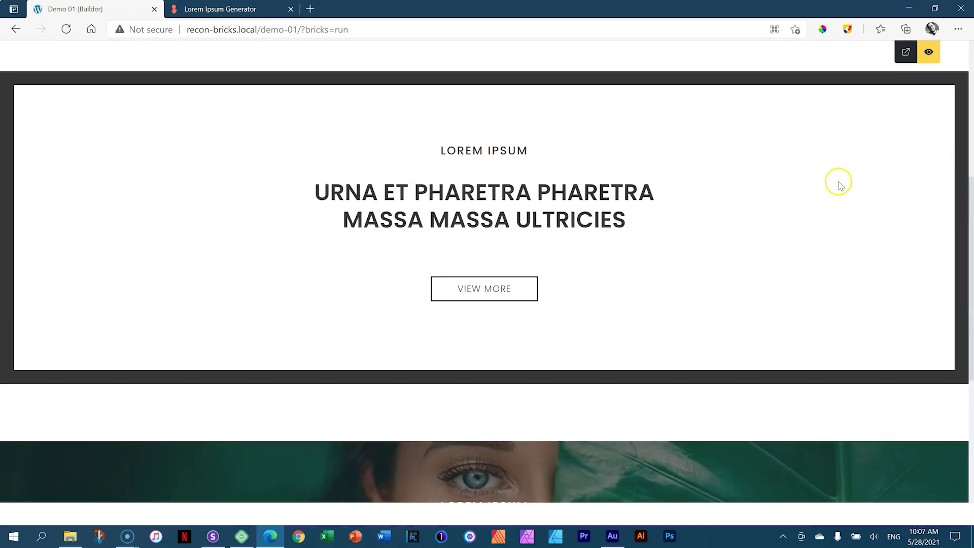
scroll(840, 187, "up", 5)
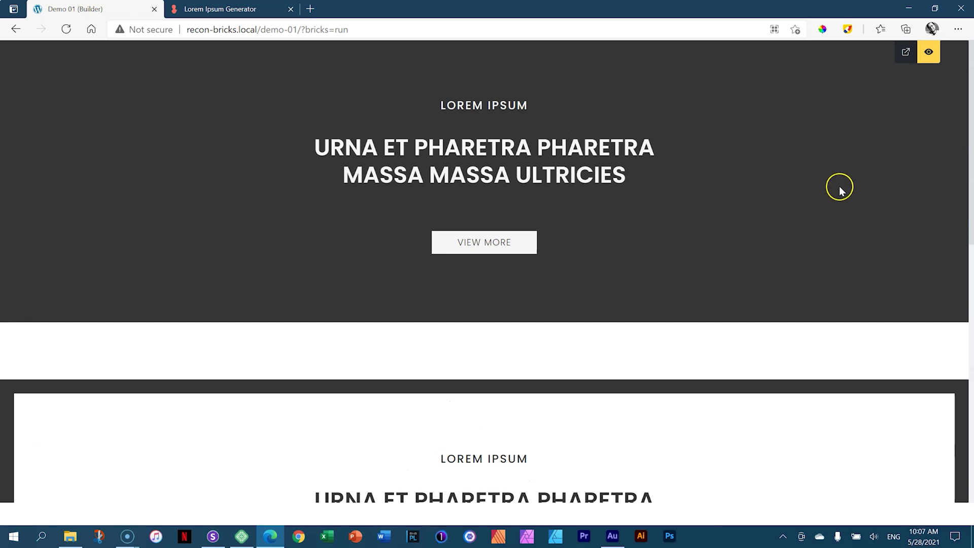
scroll(839, 186, "down", 11)
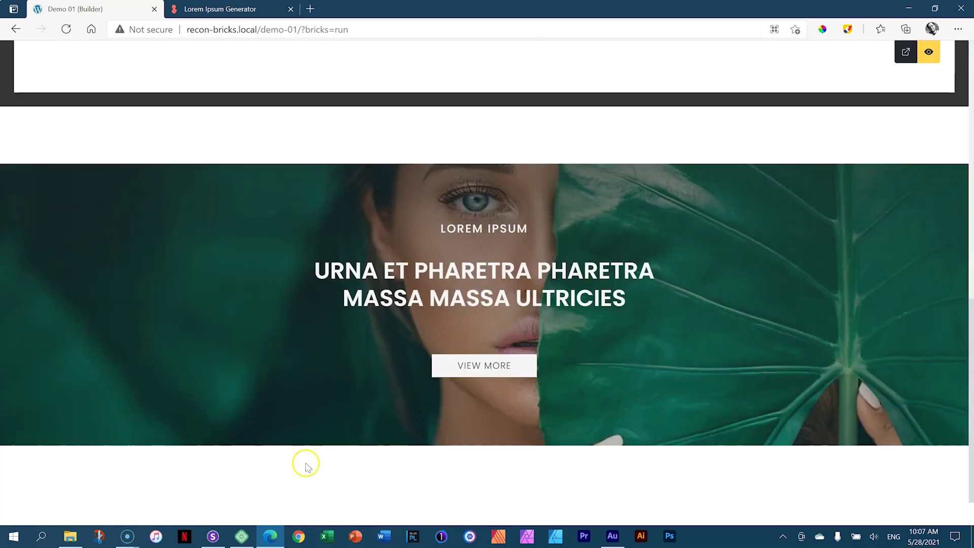
- Switch to the multi-device preview app and reload the demo-01 page on all simulated devices
left_click(241, 536)
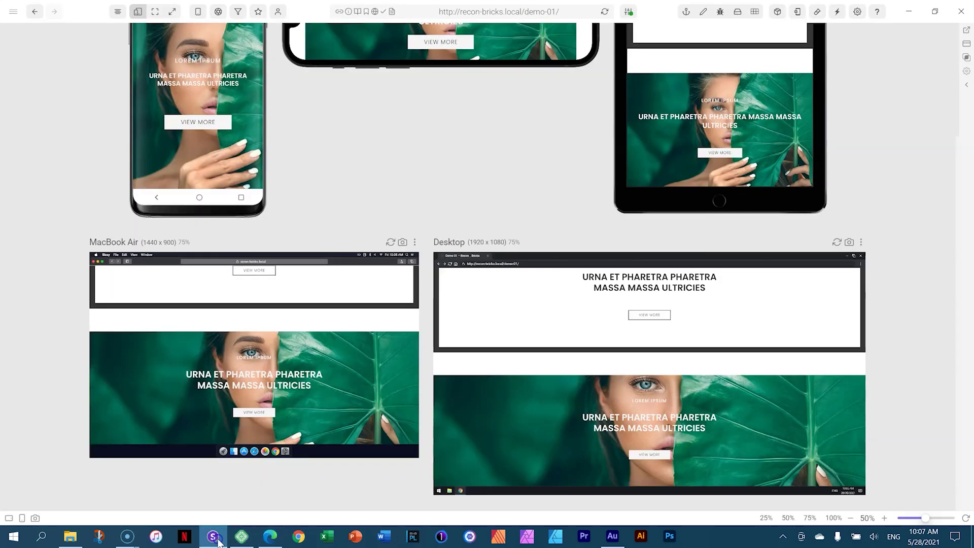
left_click(605, 11)
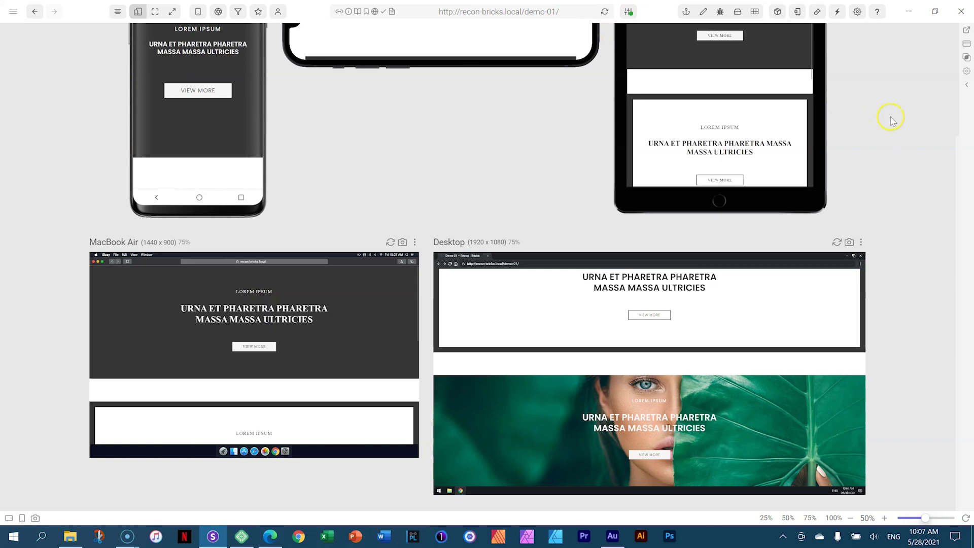
scroll(892, 119, "up", 3)
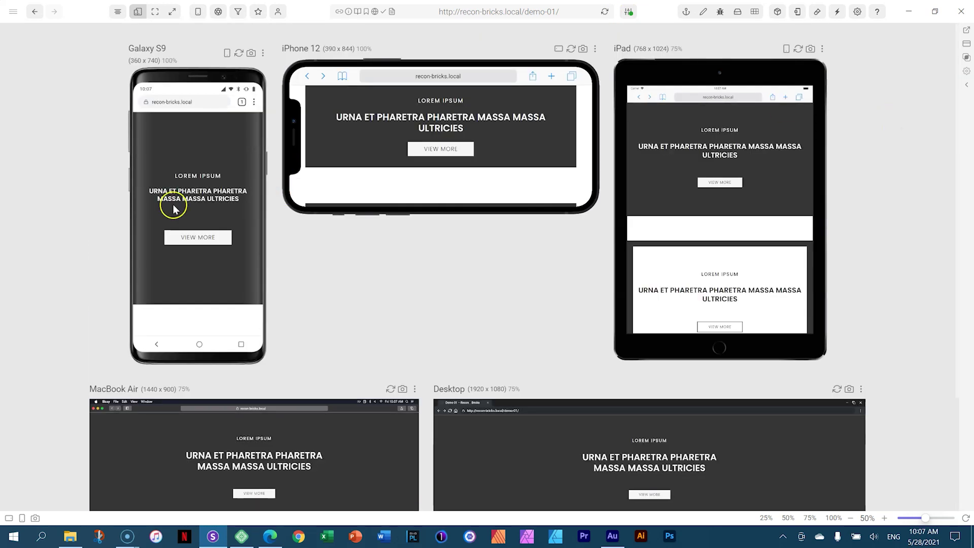
- Examine the dark, bordered light and background-image sections on the Galaxy S9 and landscape iPhone 12 previews, from top to bottom and back
scroll(243, 191, "down", 3)
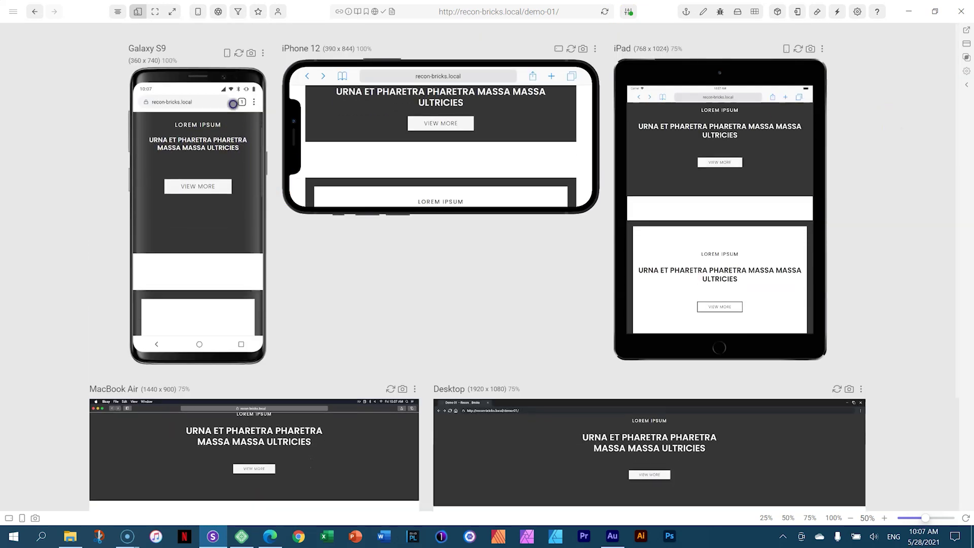
scroll(243, 161, "down", 4)
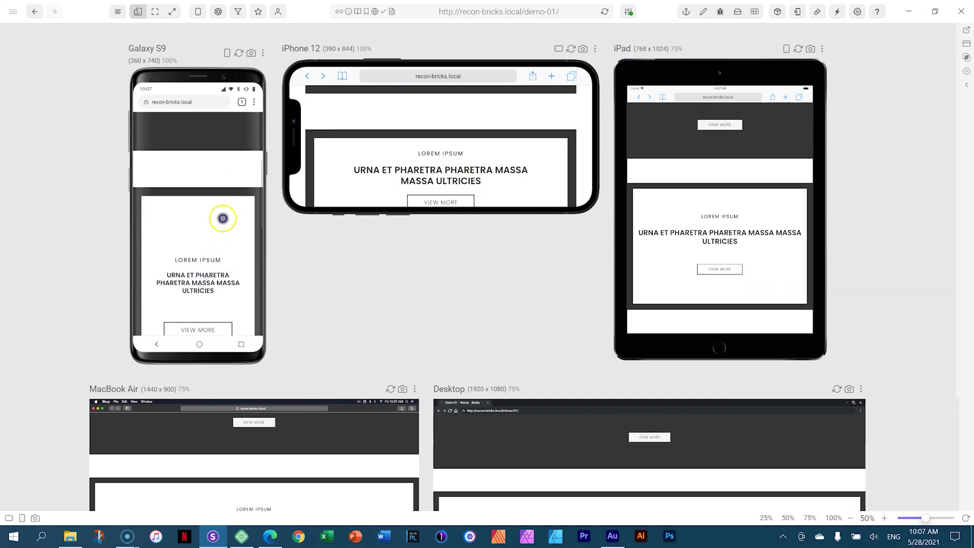
scroll(235, 277, "down", 4)
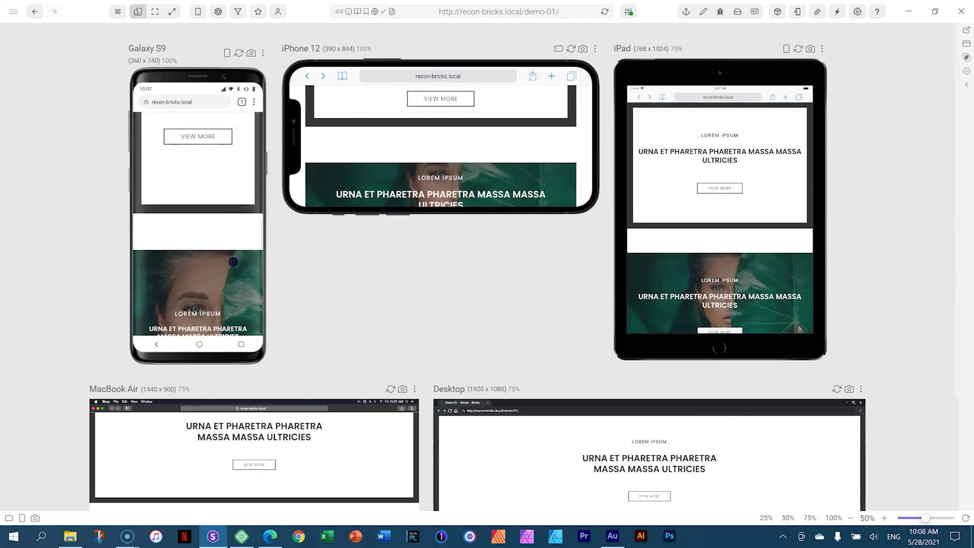
scroll(241, 230, "down", 1)
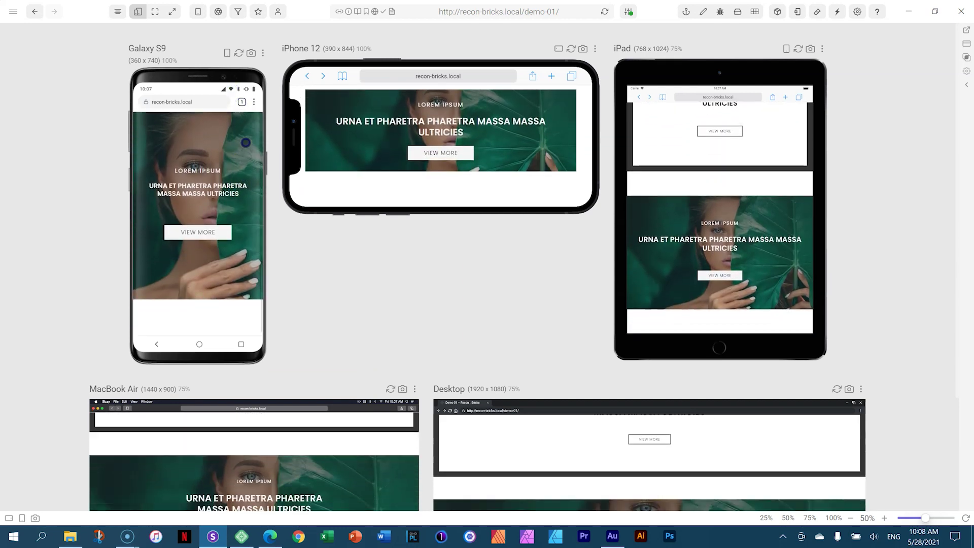
scroll(239, 204, "up", 3)
scroll(238, 205, "up", 4)
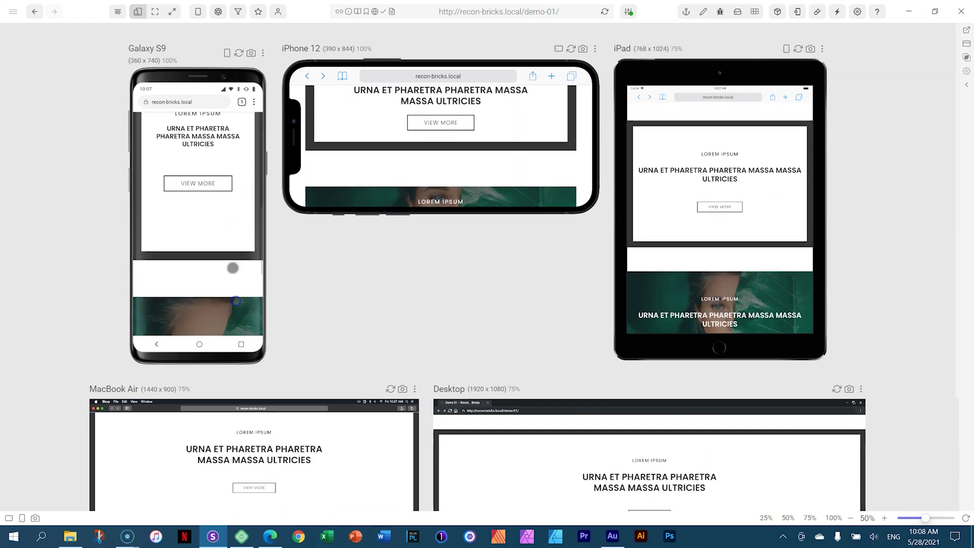
scroll(230, 219, "up", 6)
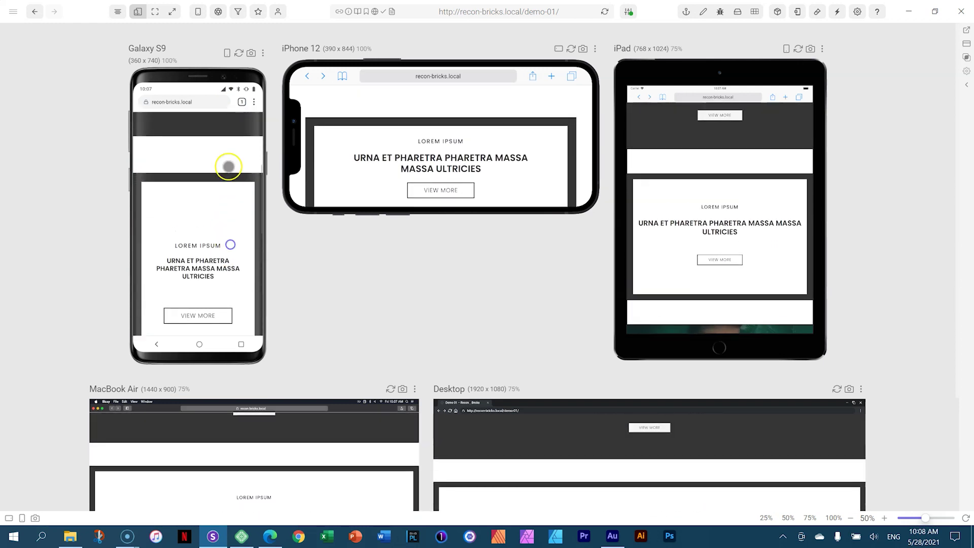
scroll(231, 236, "up", 3)
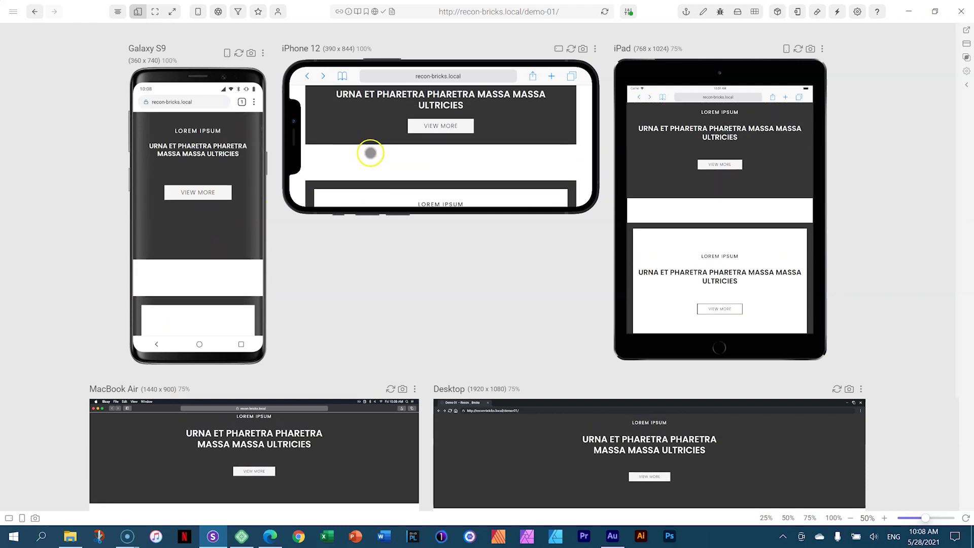
scroll(370, 153, "up", 2)
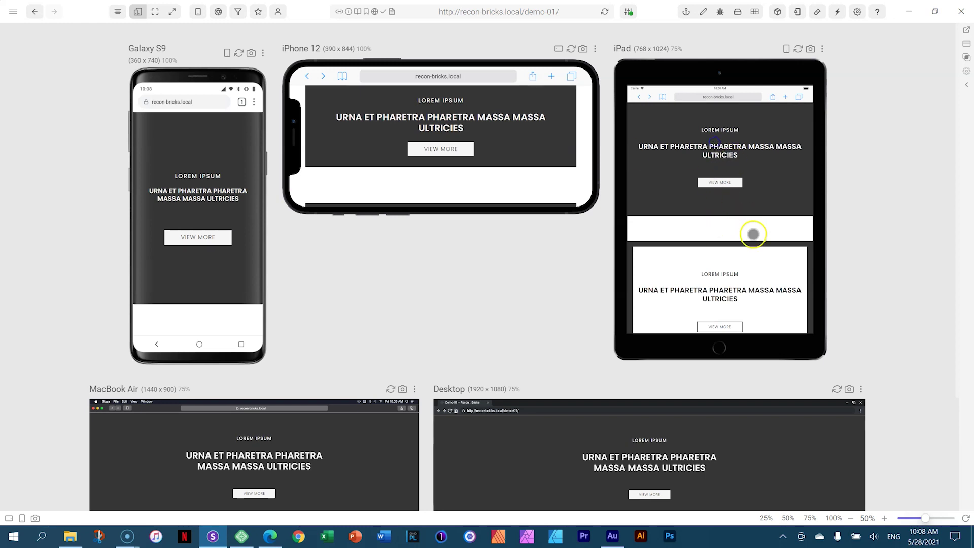
- Check the light and background-image sections on the iPad preview, and the image section on the MacBook Air and Desktop previews
scroll(789, 218, "down", 3)
scroll(792, 229, "down", 2)
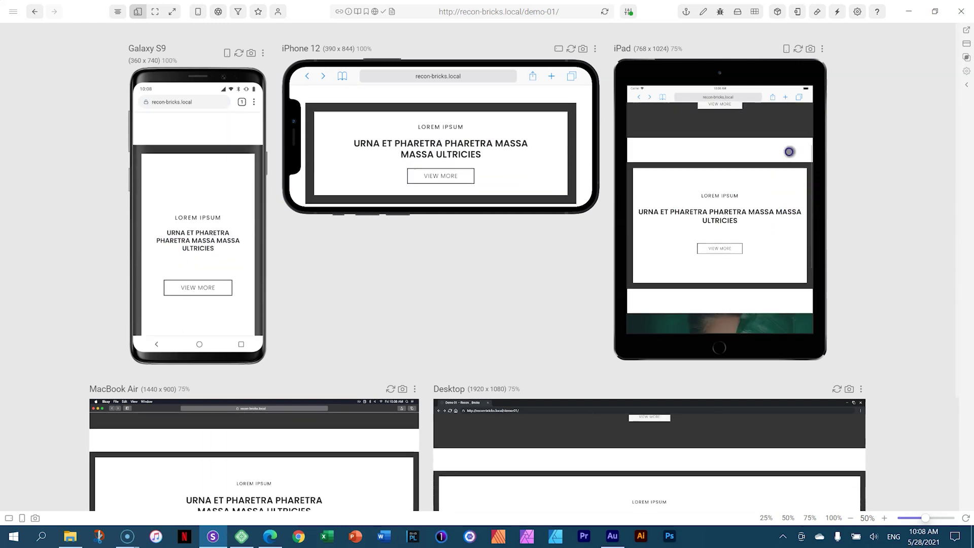
scroll(786, 233, "down", 3)
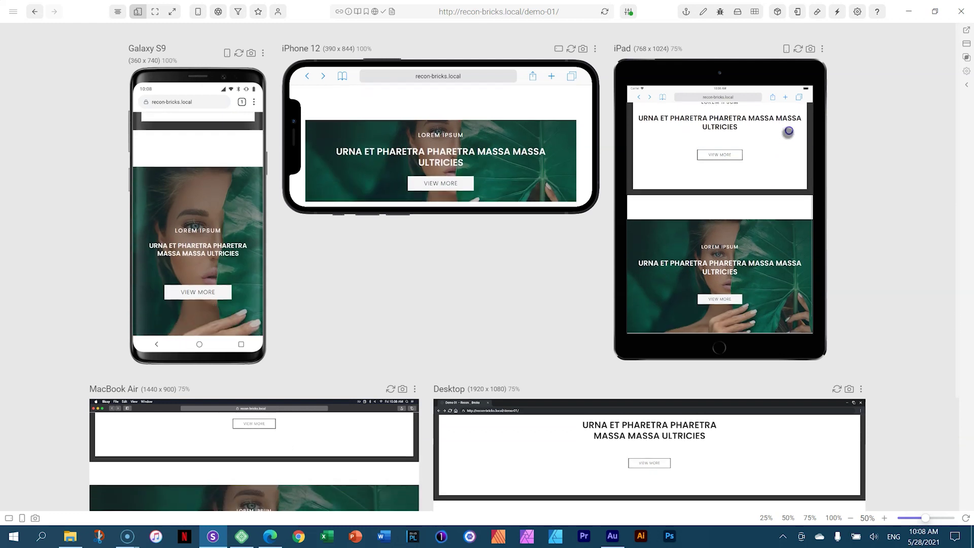
scroll(787, 133, "down", 2)
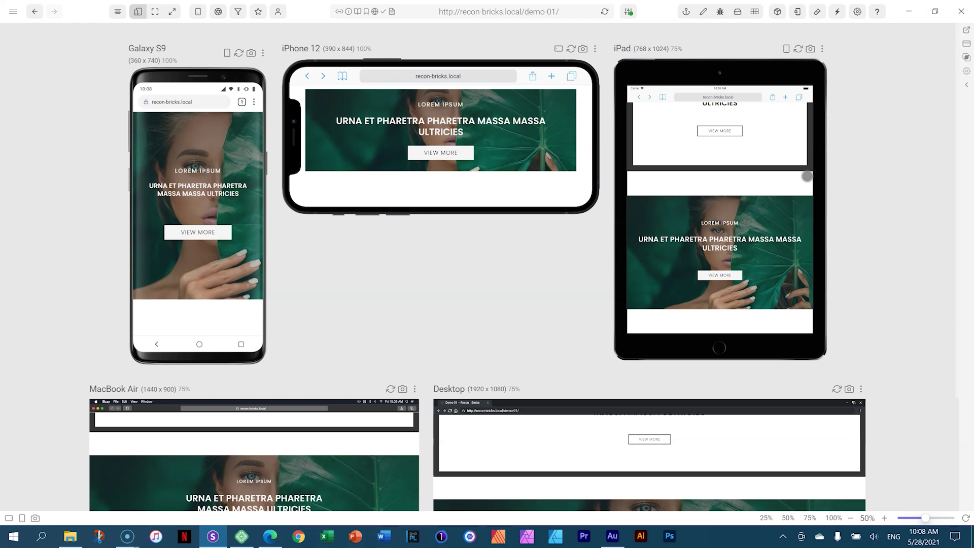
left_click(663, 198)
scroll(691, 217, "down", 3)
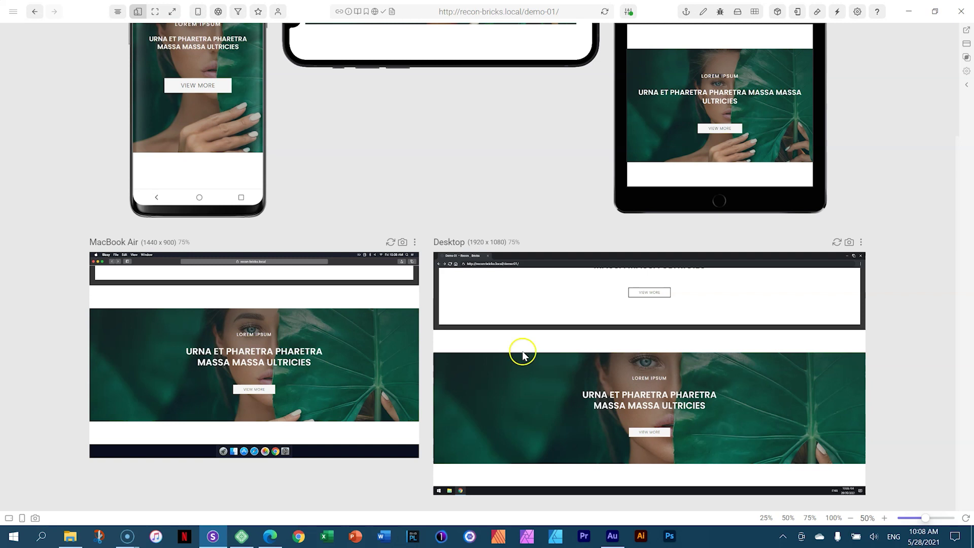
- Switch back to the Edge browser and review the Bricks page preview up to the dark hero section
left_click(270, 536)
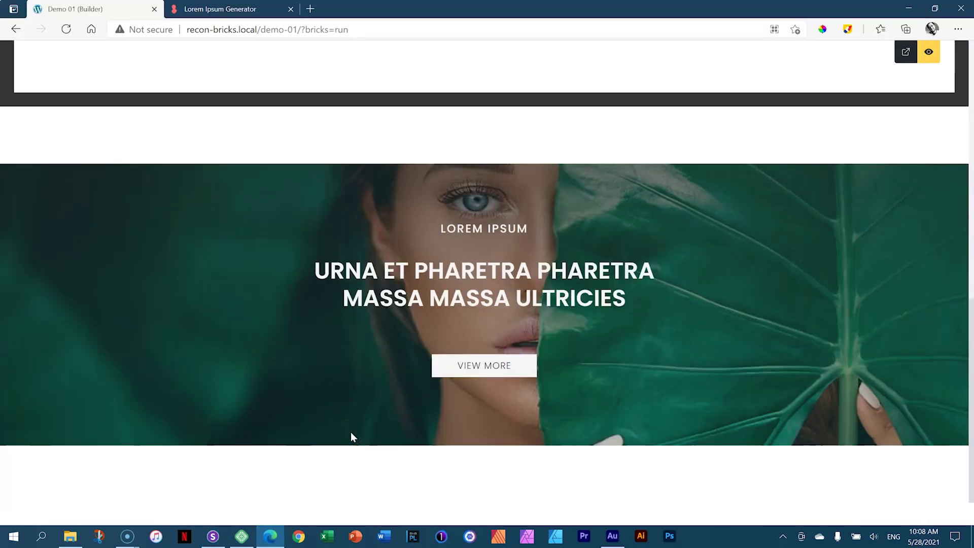
scroll(351, 431, "up", 10)
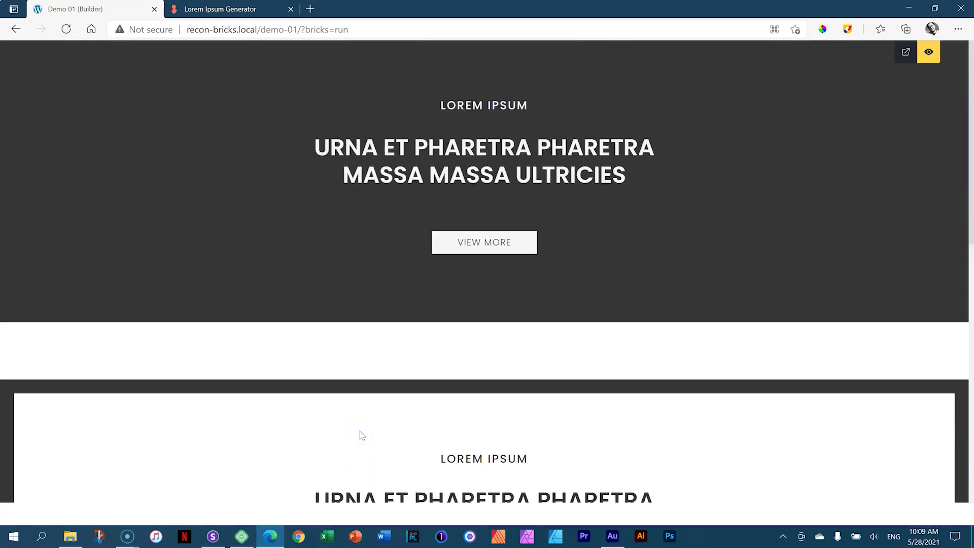